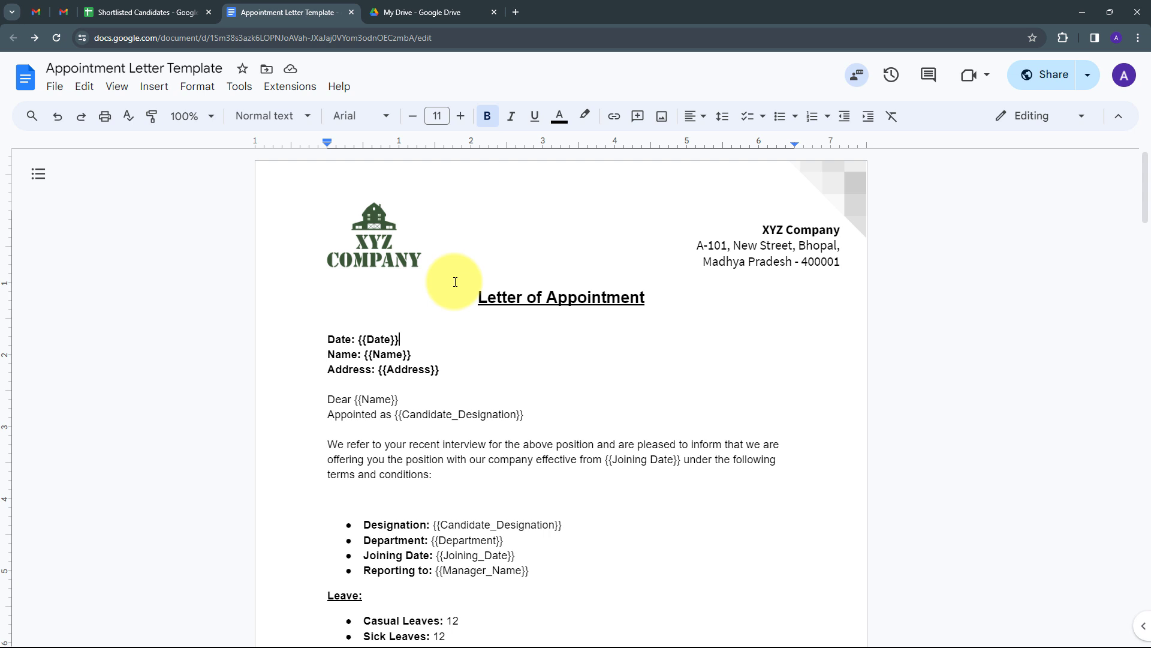
- Glance at the Shortlisted Candidates sheet, then scroll through the Appointment Letter Template document
left_click(134, 12)
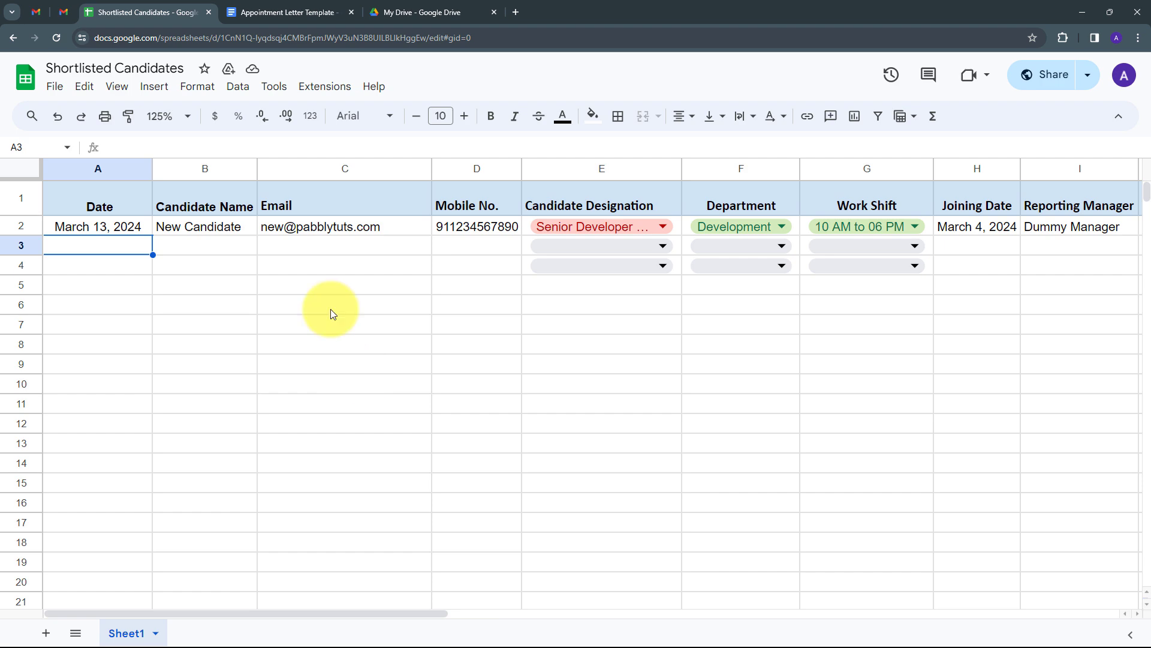
left_click(264, 12)
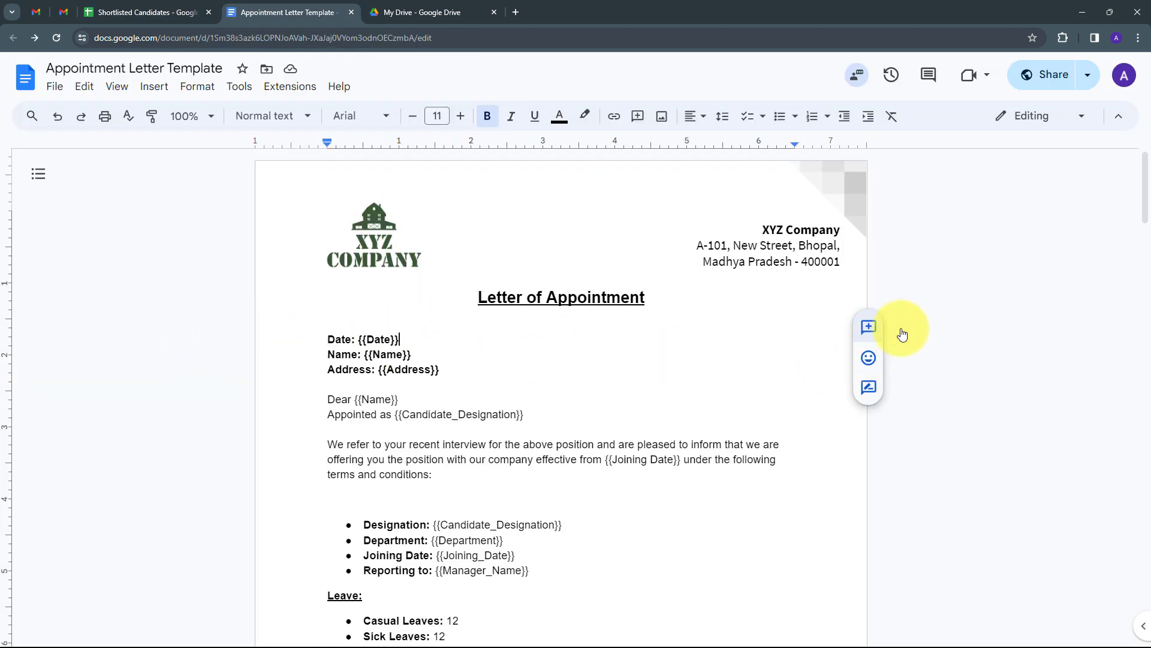
scroll(964, 320, "down", 8)
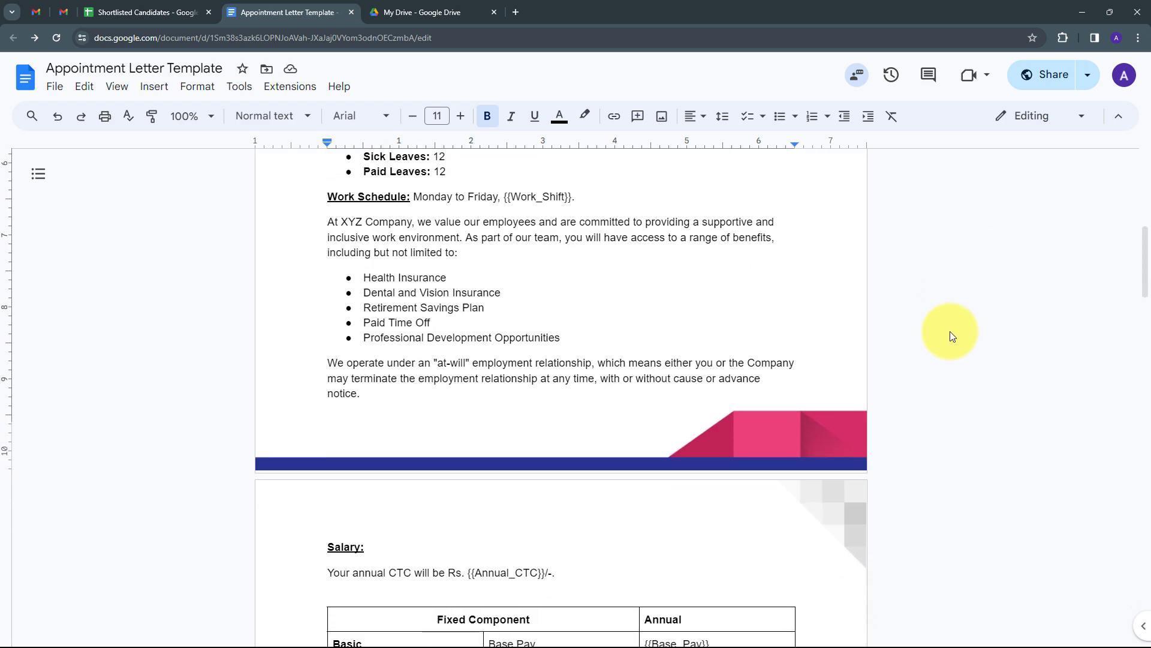
scroll(951, 335, "down", 7)
scroll(951, 335, "down", 4)
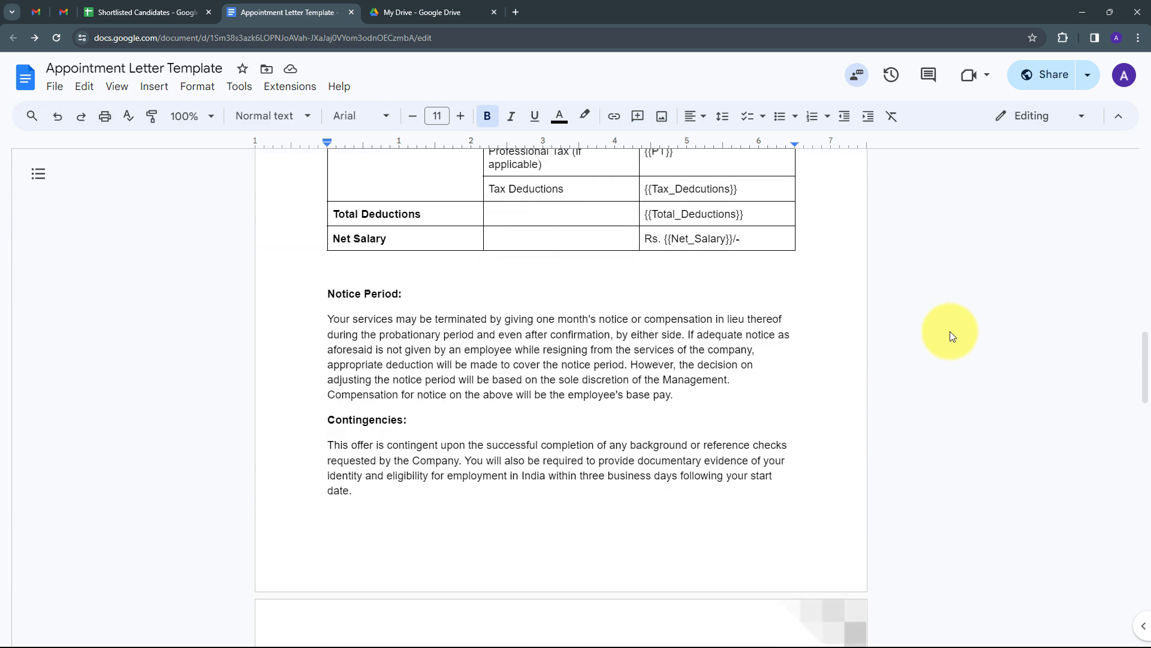
scroll(953, 336, "down", 7)
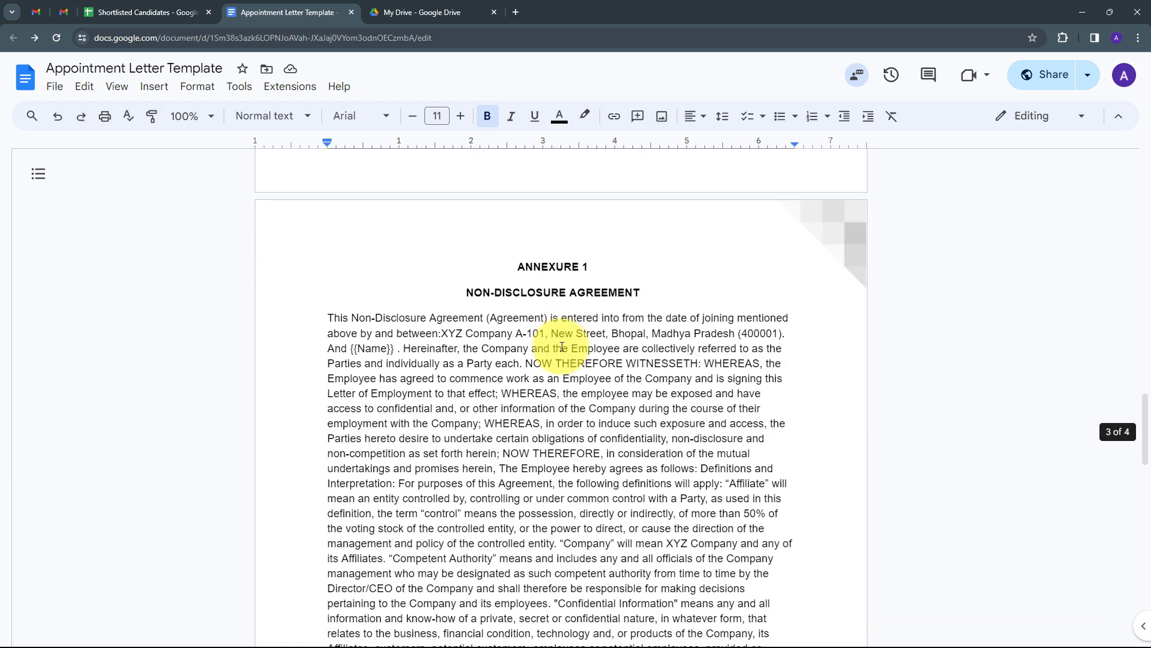
scroll(562, 347, "down", 6)
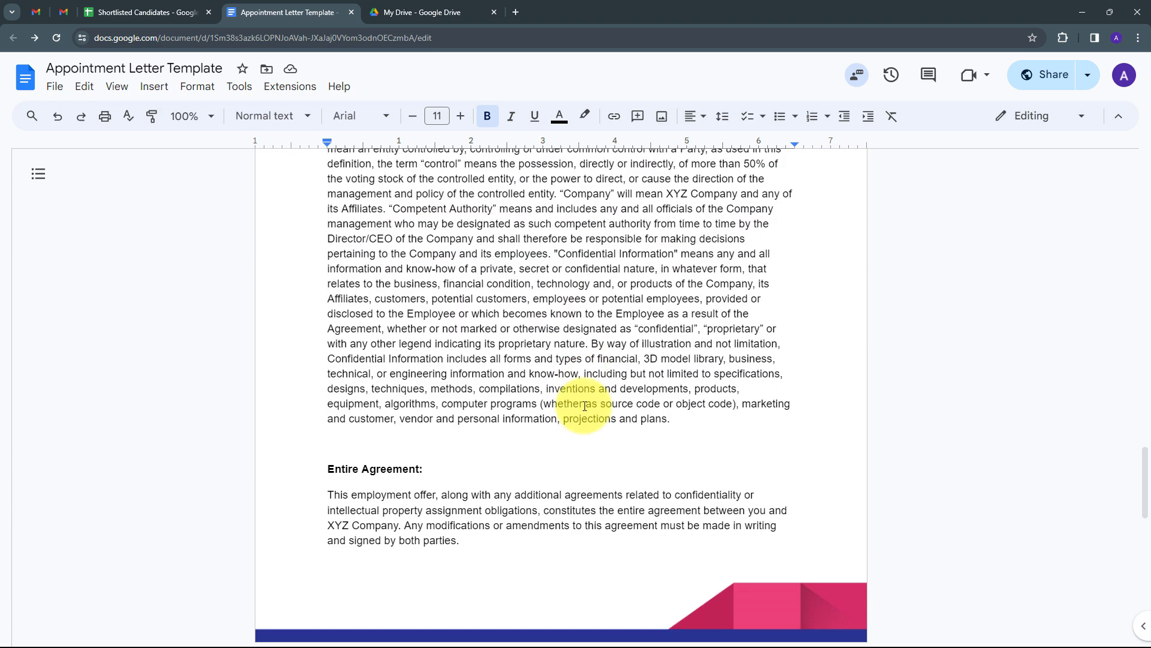
scroll(584, 406, "down", 2)
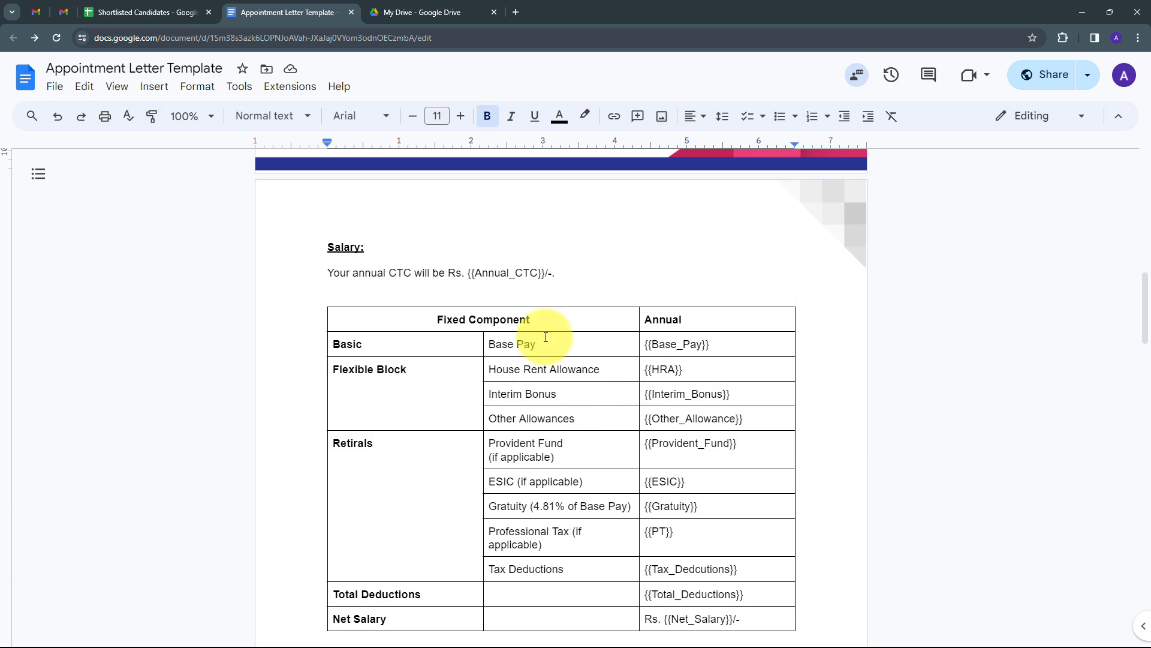
scroll(789, 316, "down", 5)
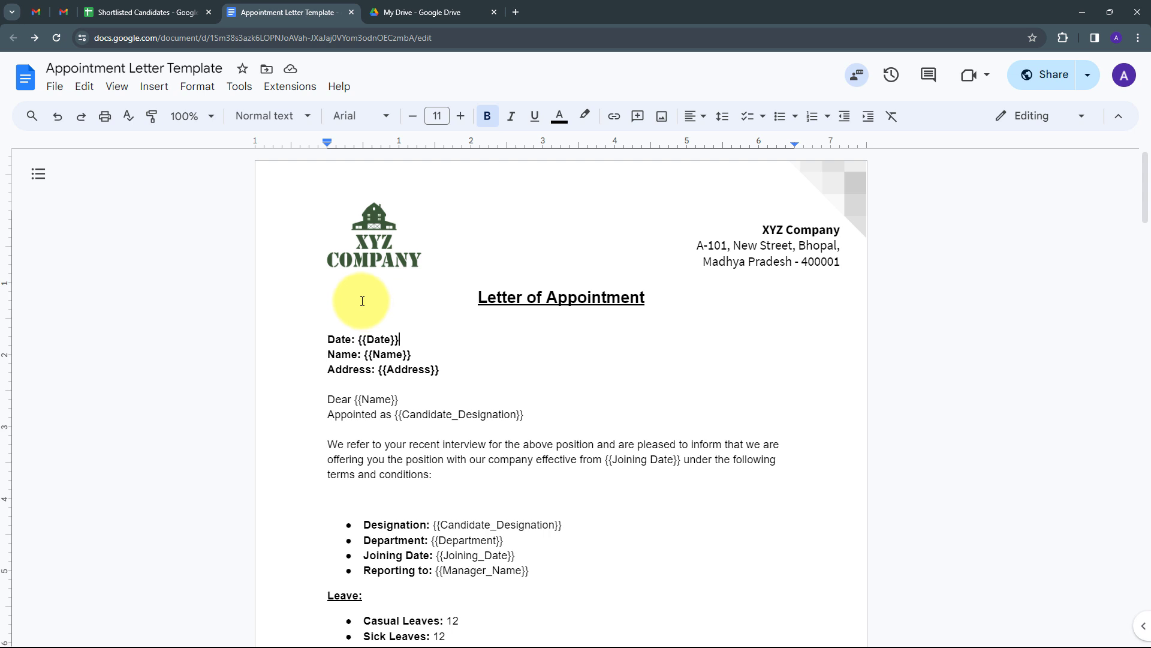
- Load pabbly.com in a new tab, sign in, and open Pabbly Connect
left_click(514, 12)
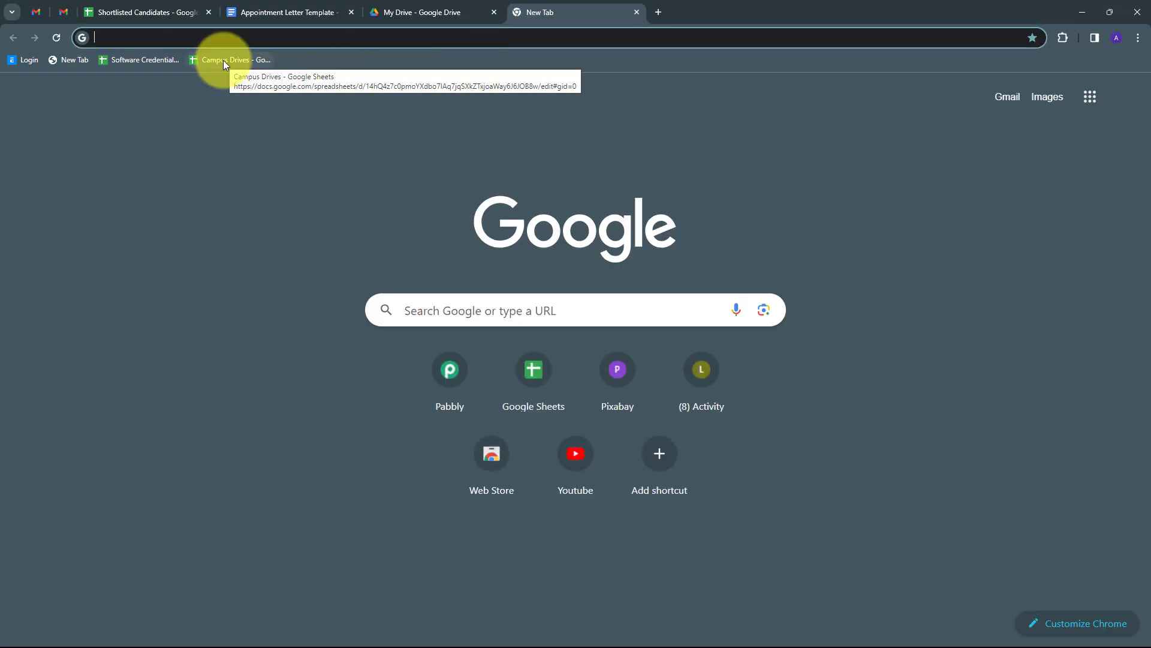
type("pa")
key("Return")
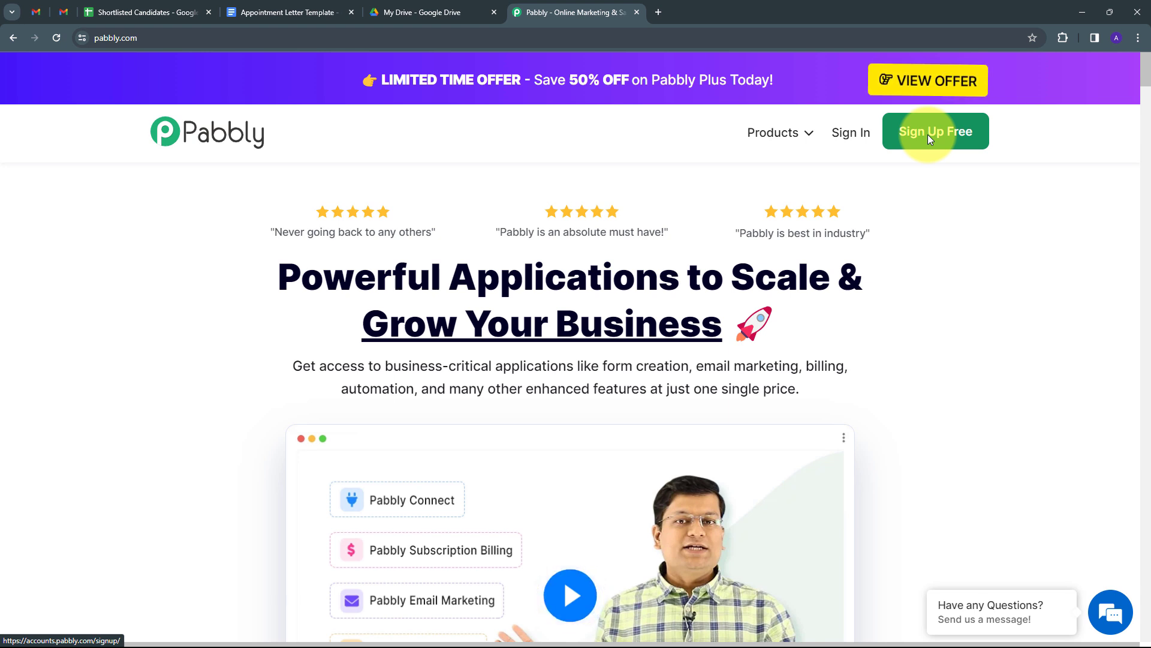
left_click(845, 140)
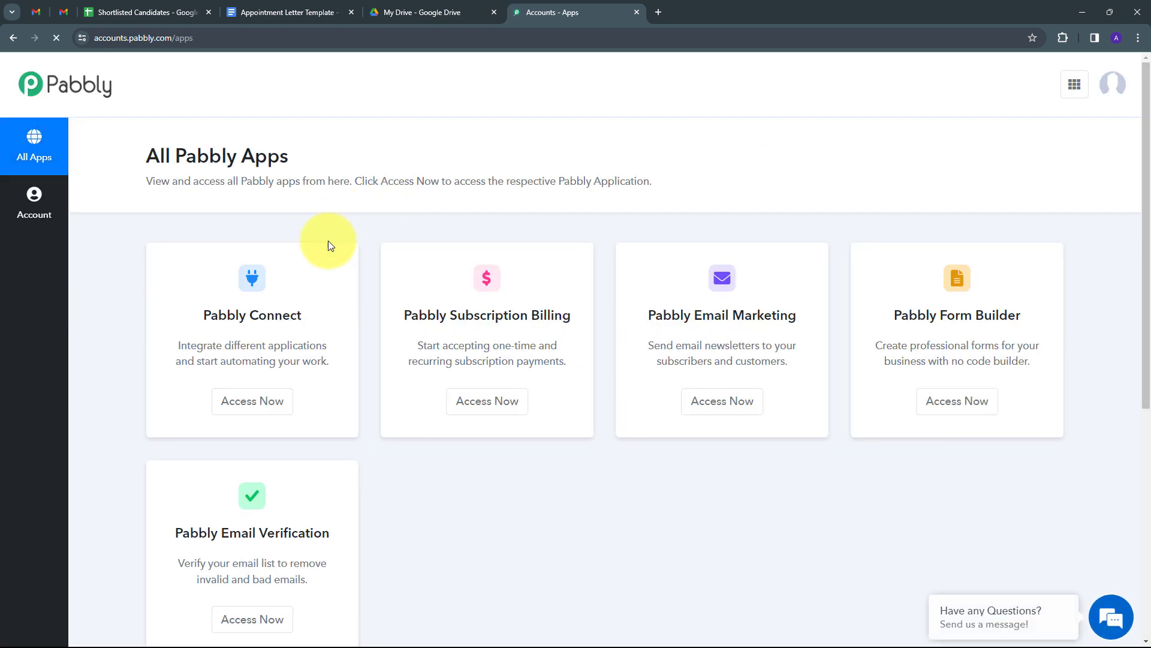
scroll(271, 297, "down", 1)
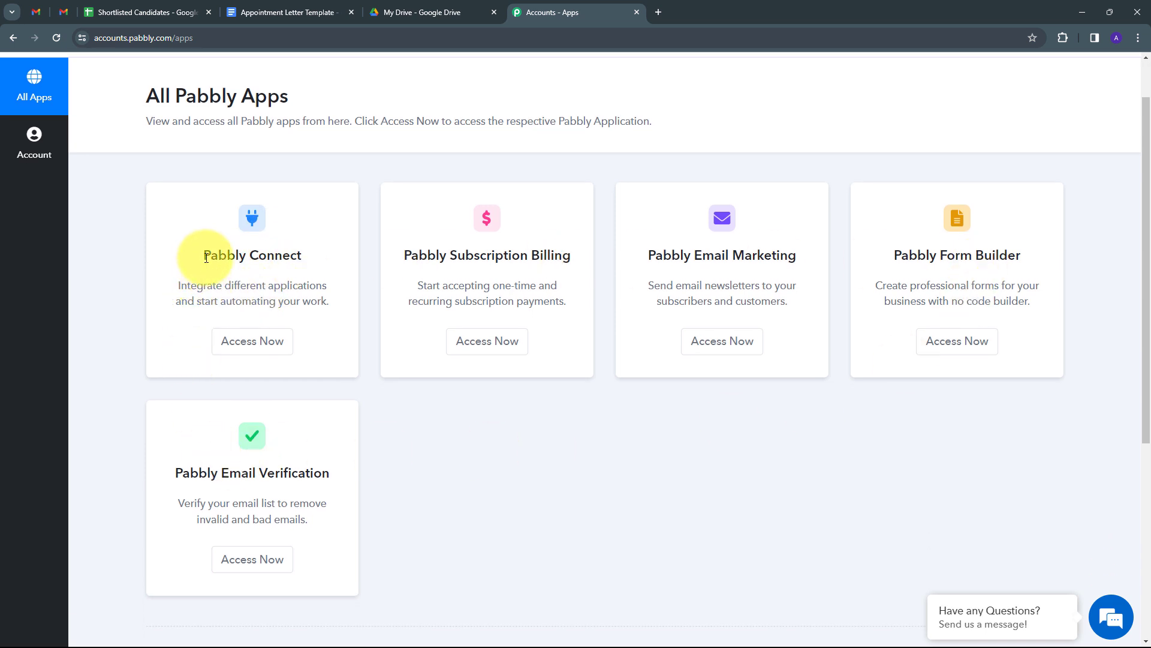
left_click(252, 342)
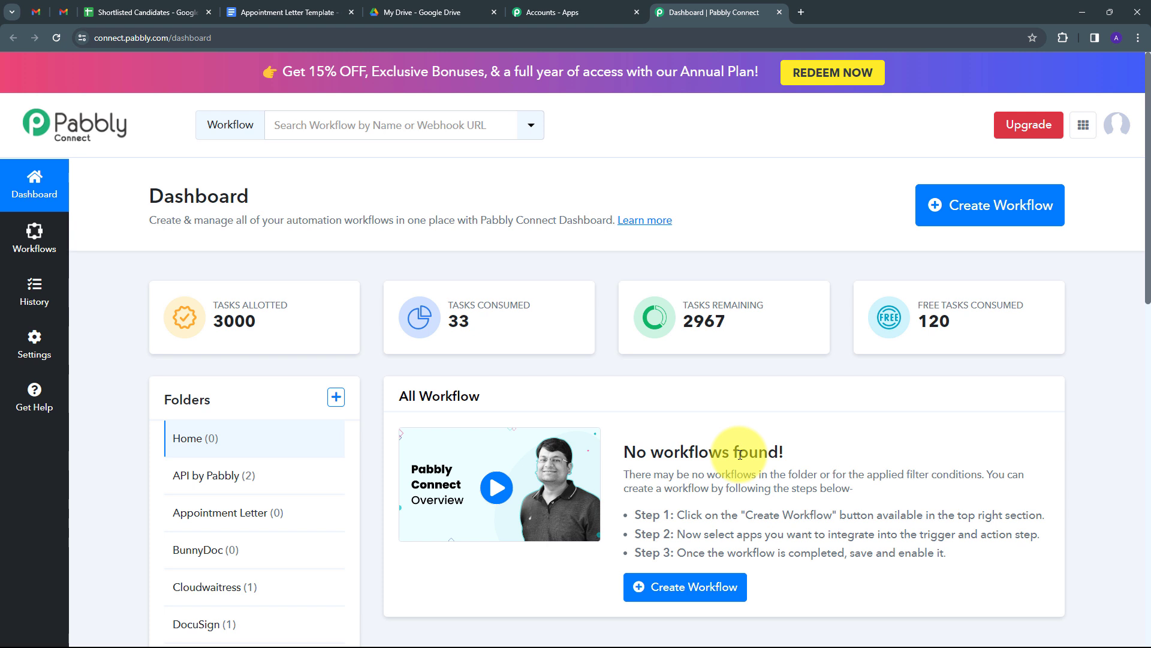
mouse_move(194, 407)
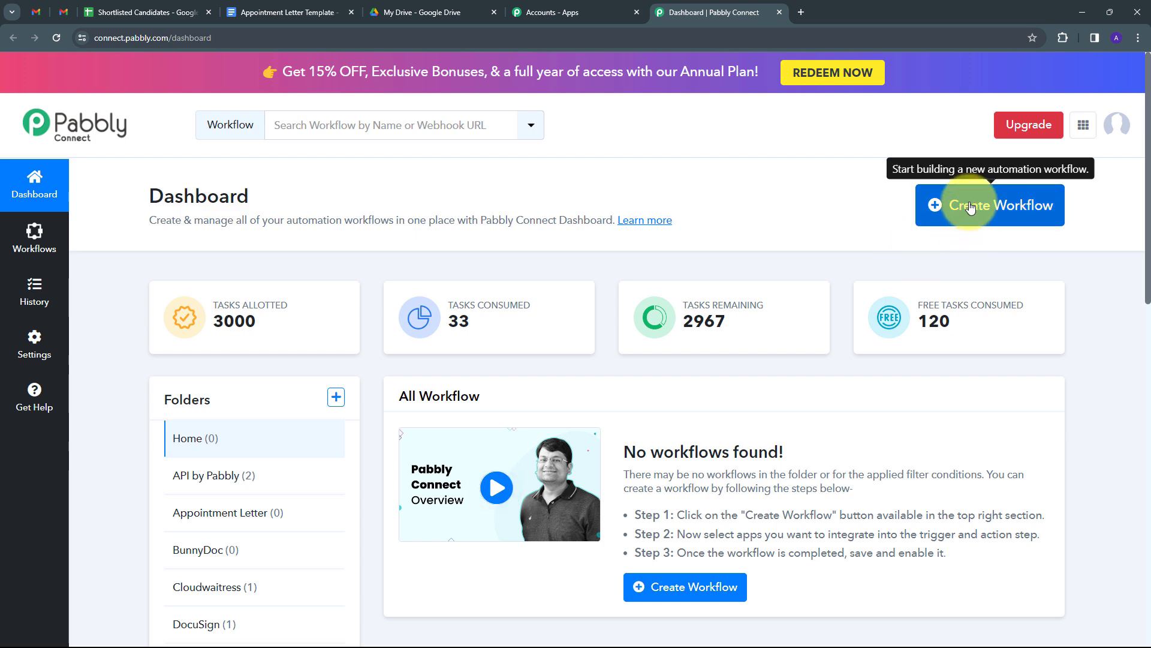
- Create a workflow named Generate Appointment Letters inside the Appointment Letter folder
left_click(971, 207)
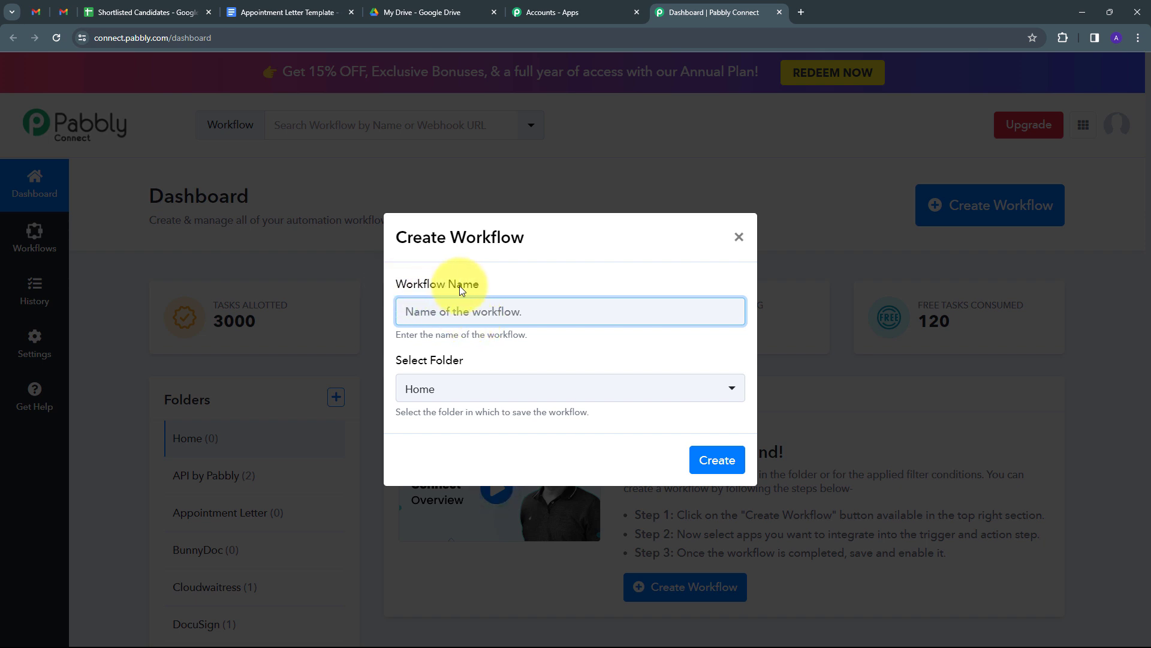
key("ctrl+v")
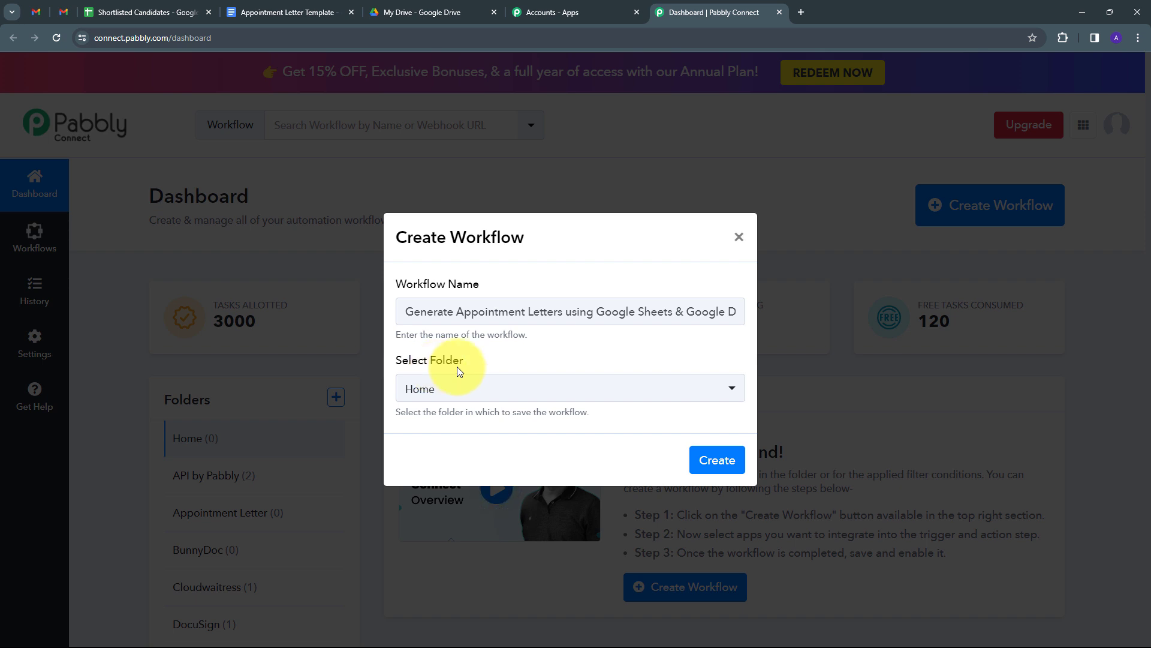
left_click(690, 389)
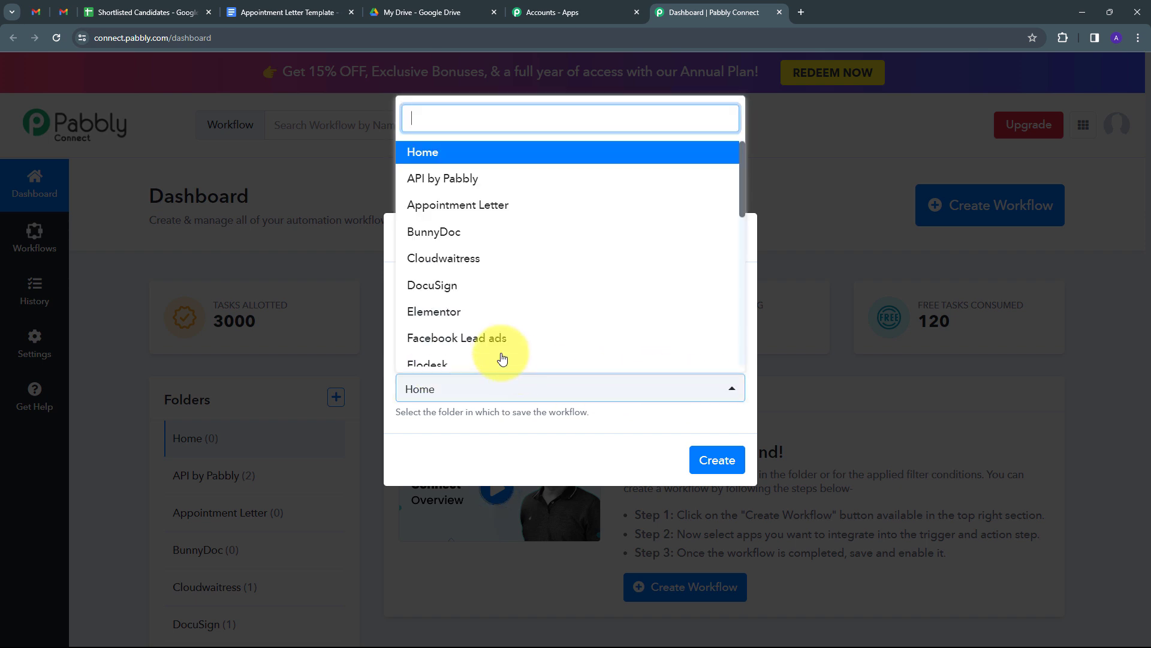
left_click(460, 210)
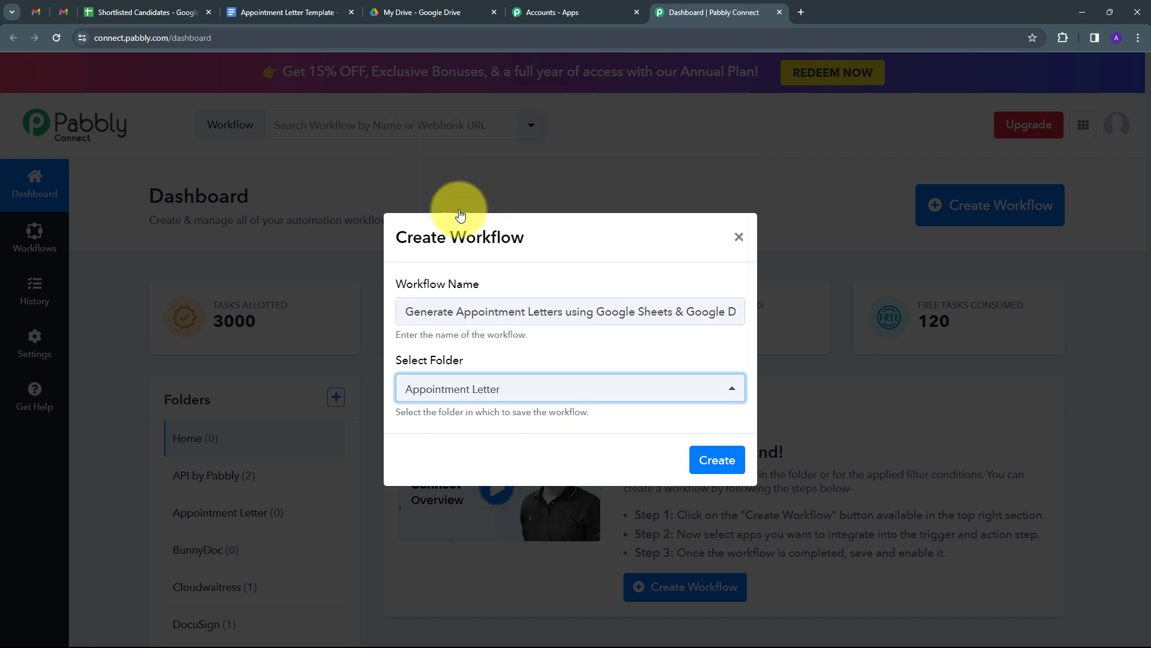
left_click(711, 463)
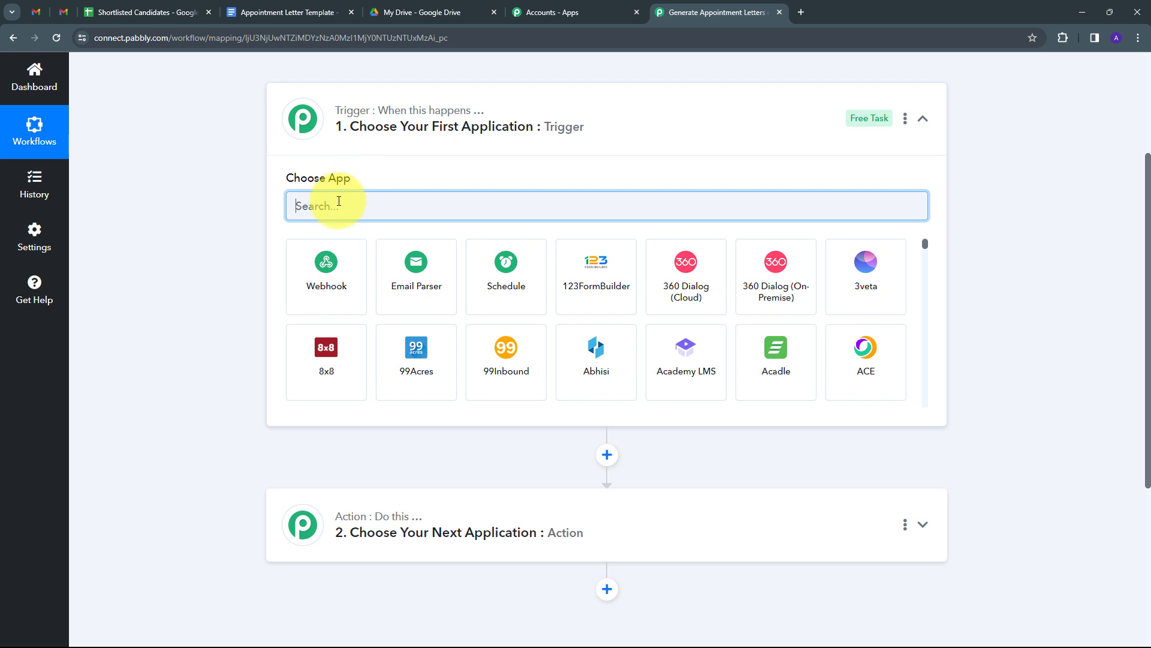
- Make Google Sheets' New or Updated Spreadsheet Row the workflow trigger
type("Google Sheets")
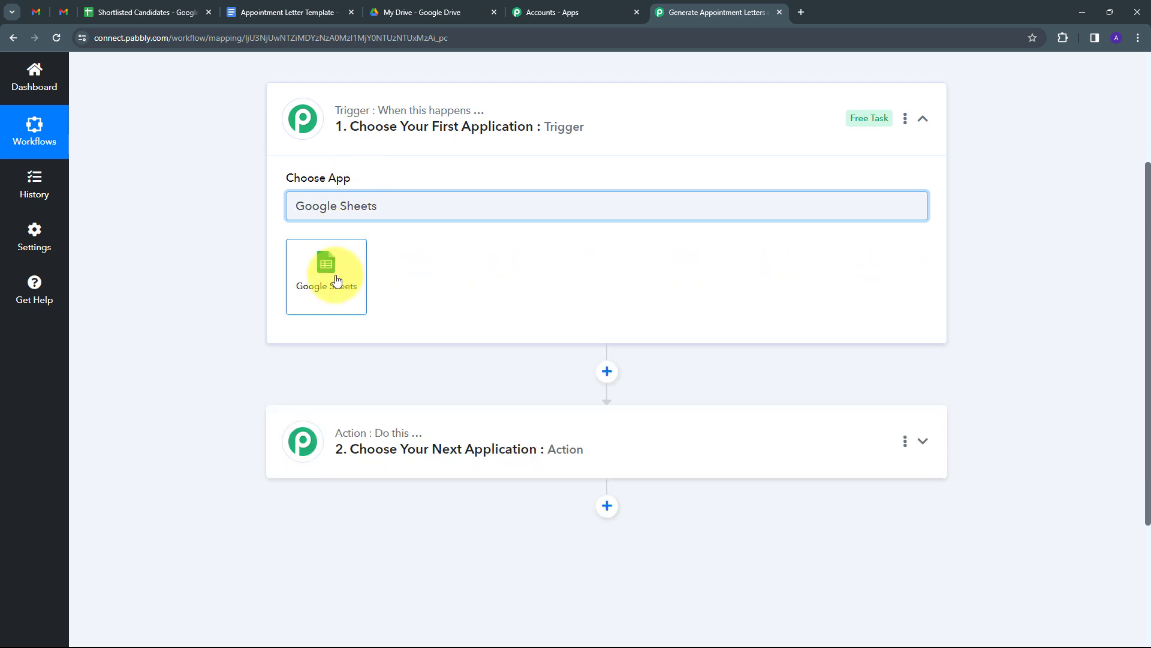
left_click(336, 280)
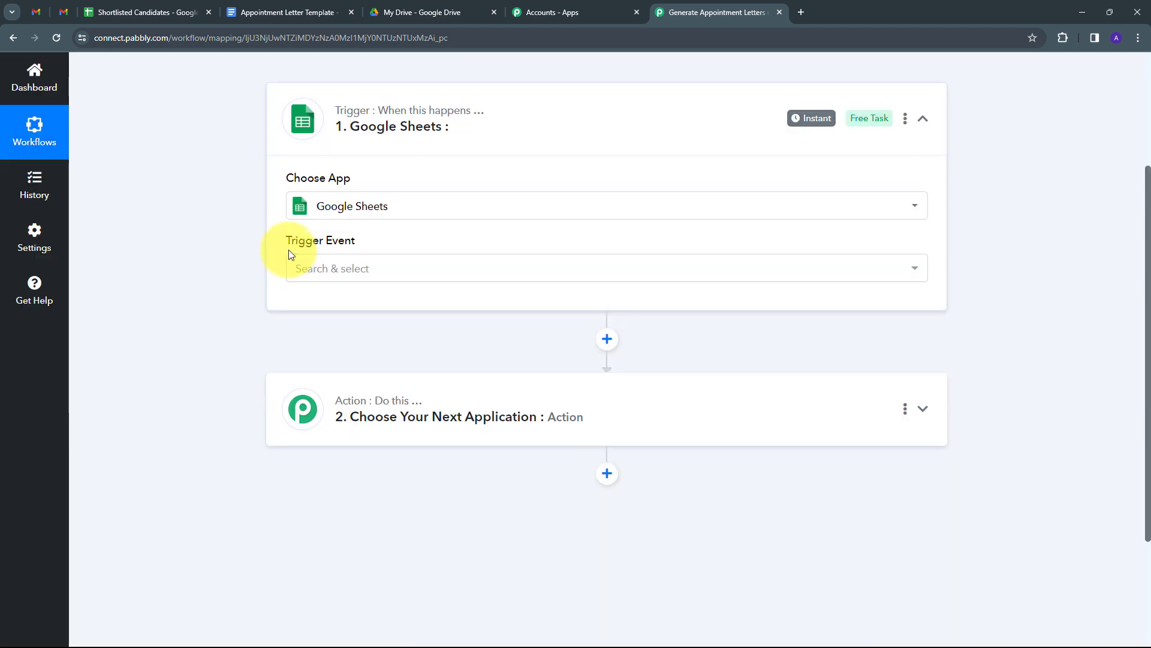
left_click(549, 268)
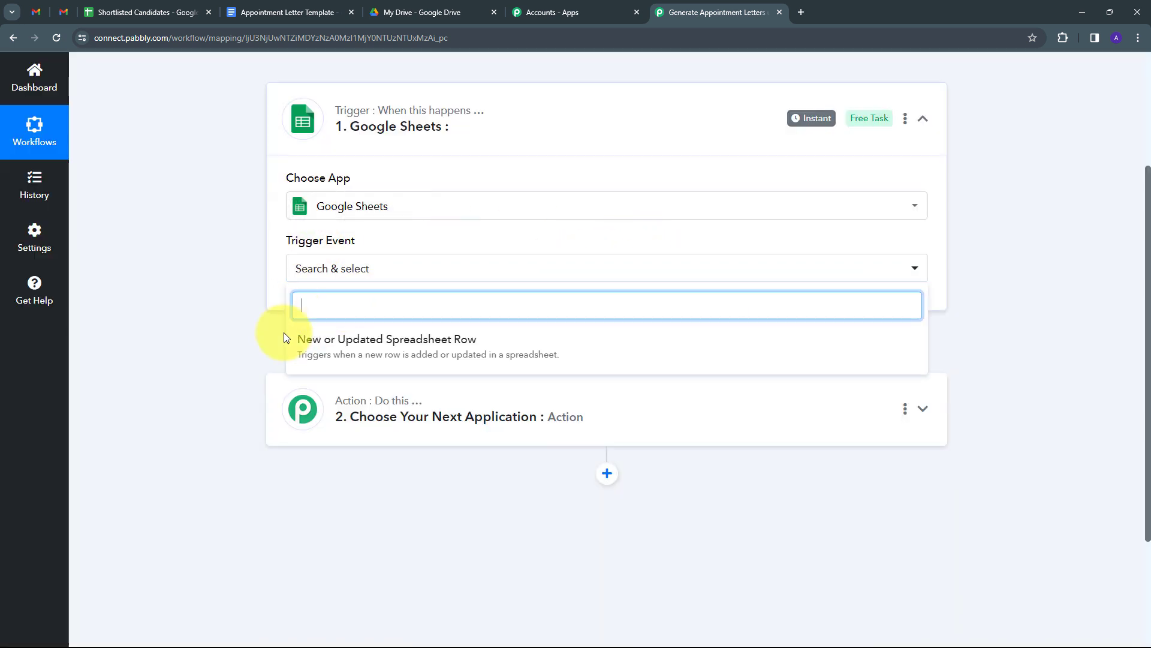
left_click(369, 351)
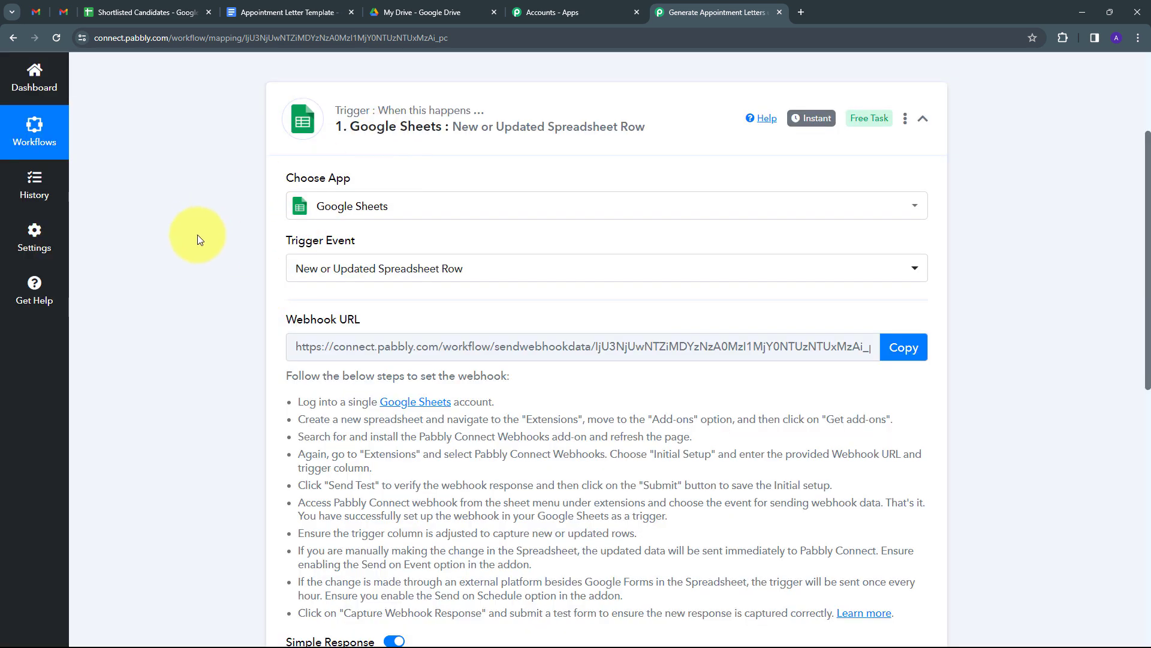
- Read the webhook setup instructions and copy the trigger's webhook URL
scroll(197, 235, "down", 2)
mouse_move(335, 201)
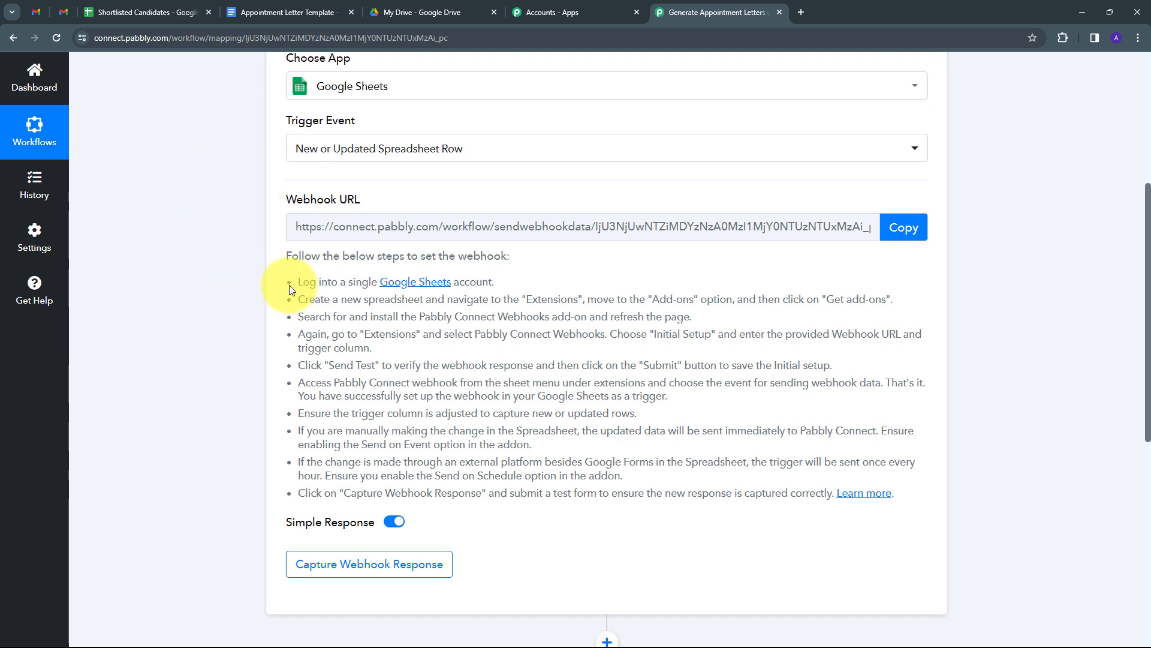
left_click_drag(297, 279, 908, 500)
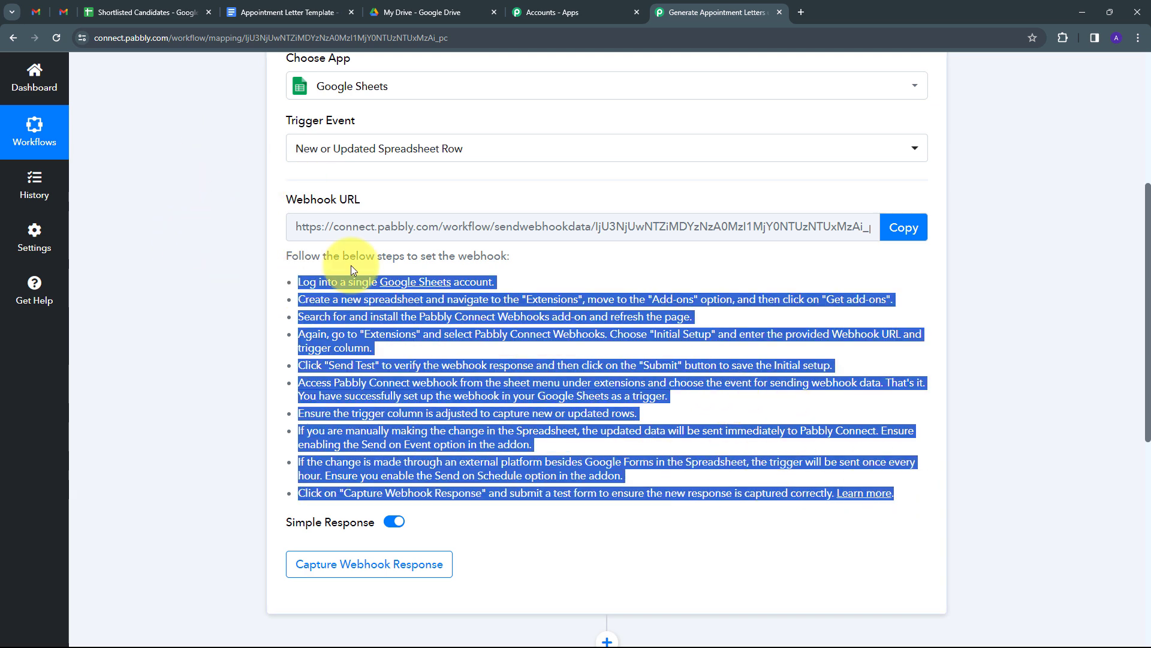
left_click(904, 227)
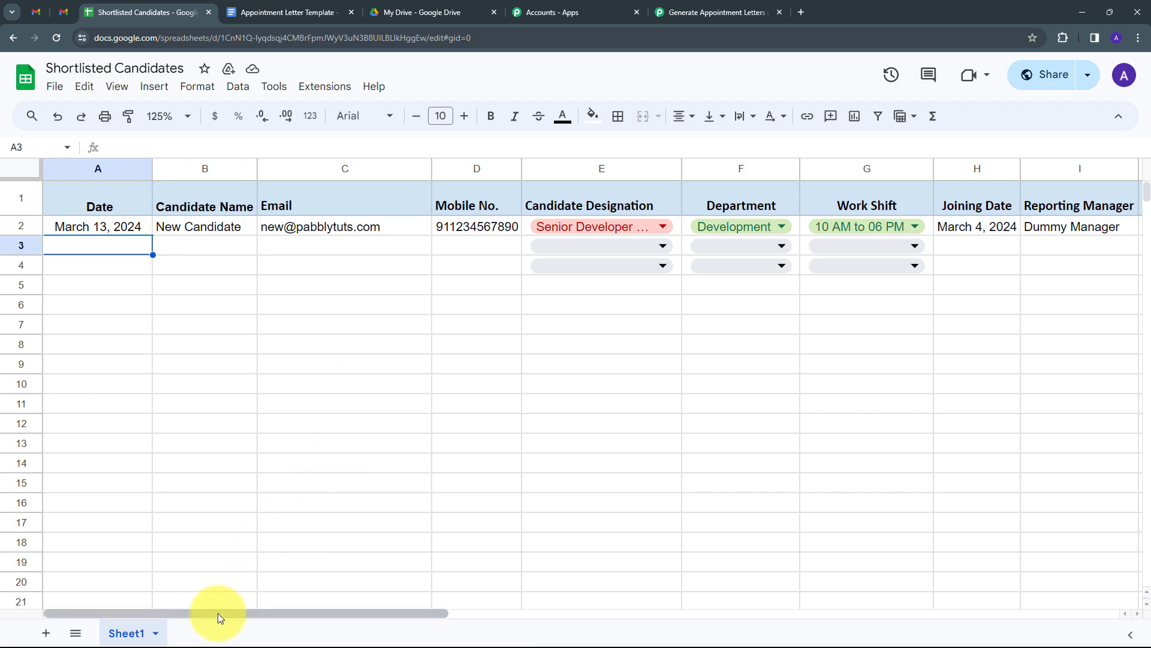
left_click_drag(218, 613, 887, 613)
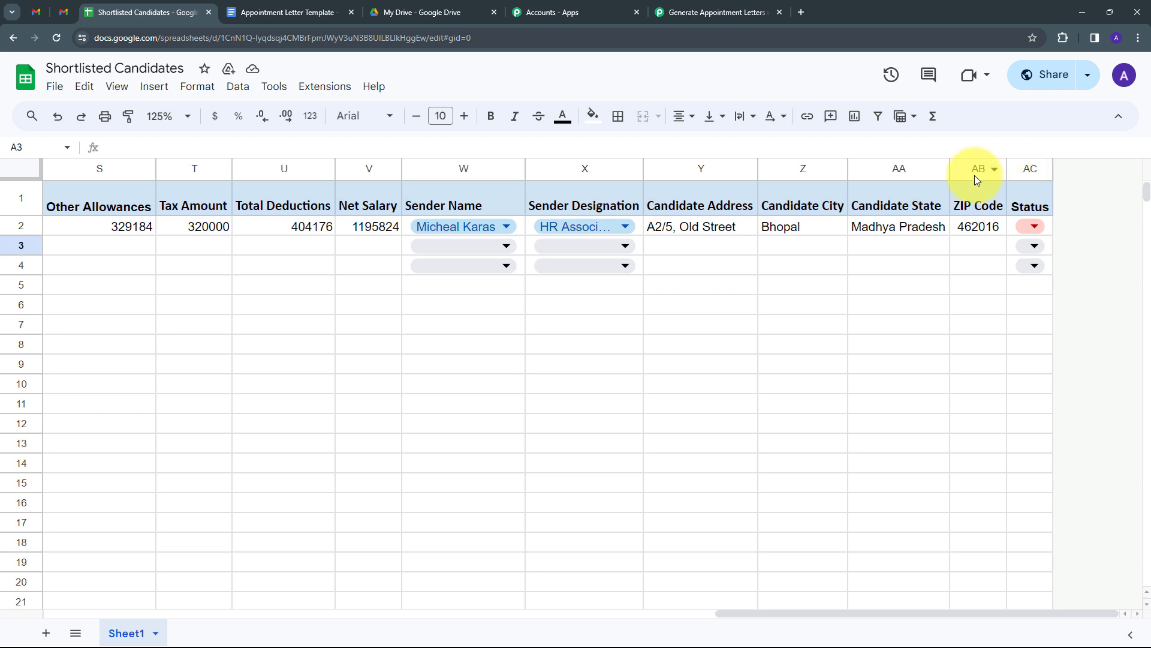
scroll(600, 240, "left", 10)
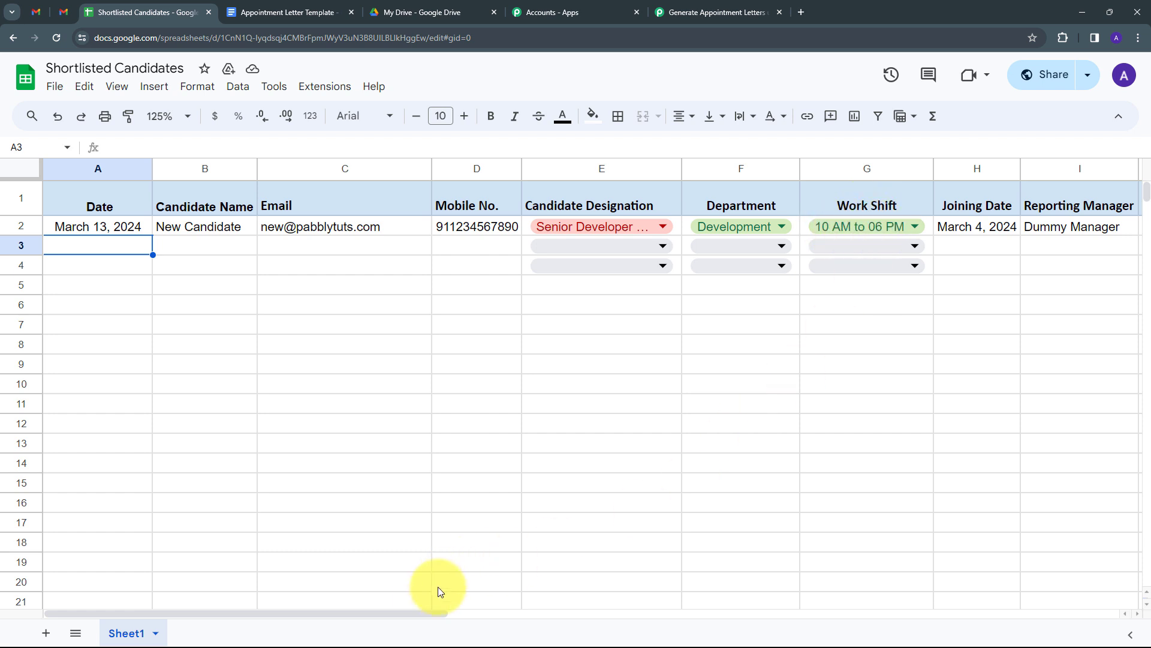
left_click_drag(414, 613, 591, 612)
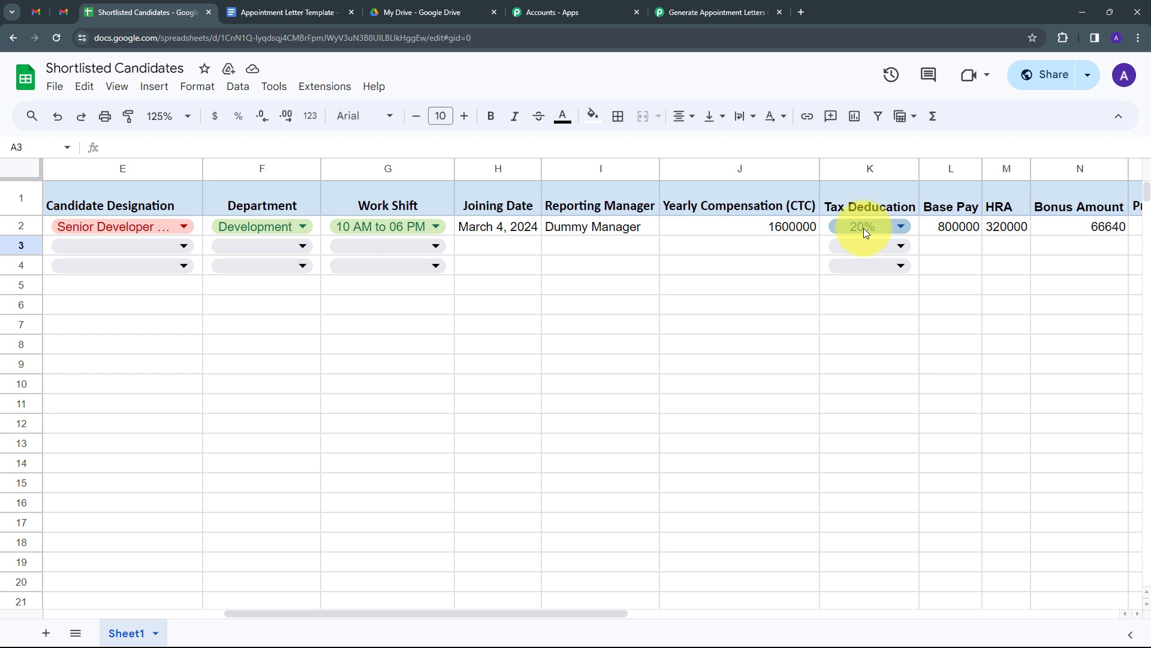
scroll(945, 207, "right", 3)
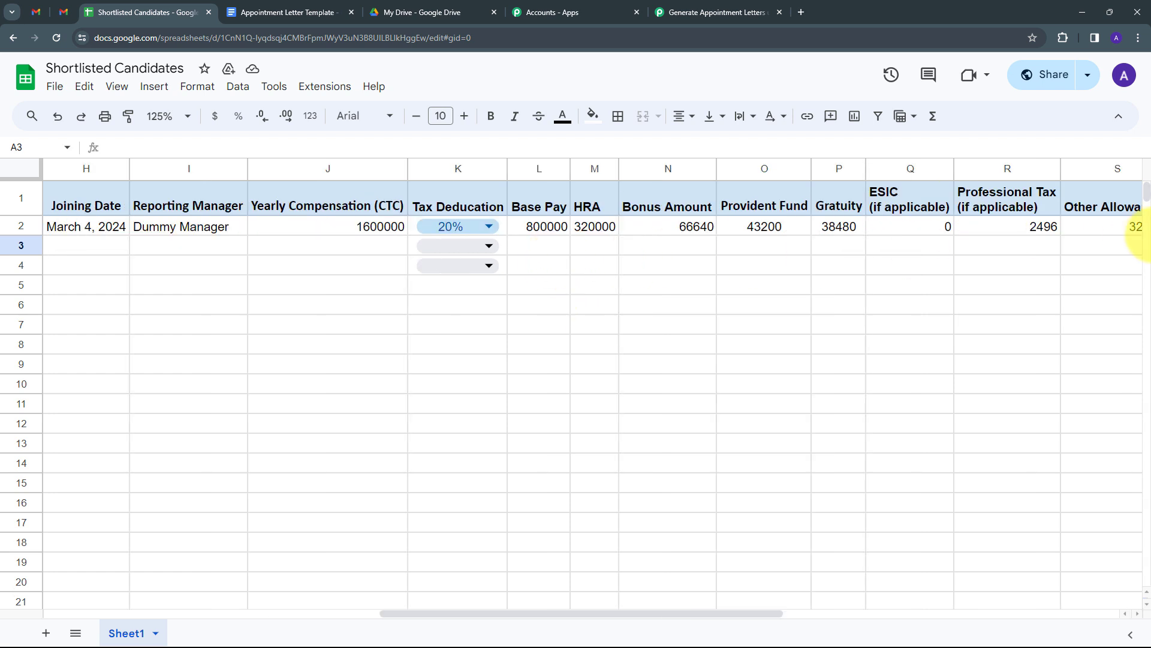
left_click_drag(689, 613, 732, 610)
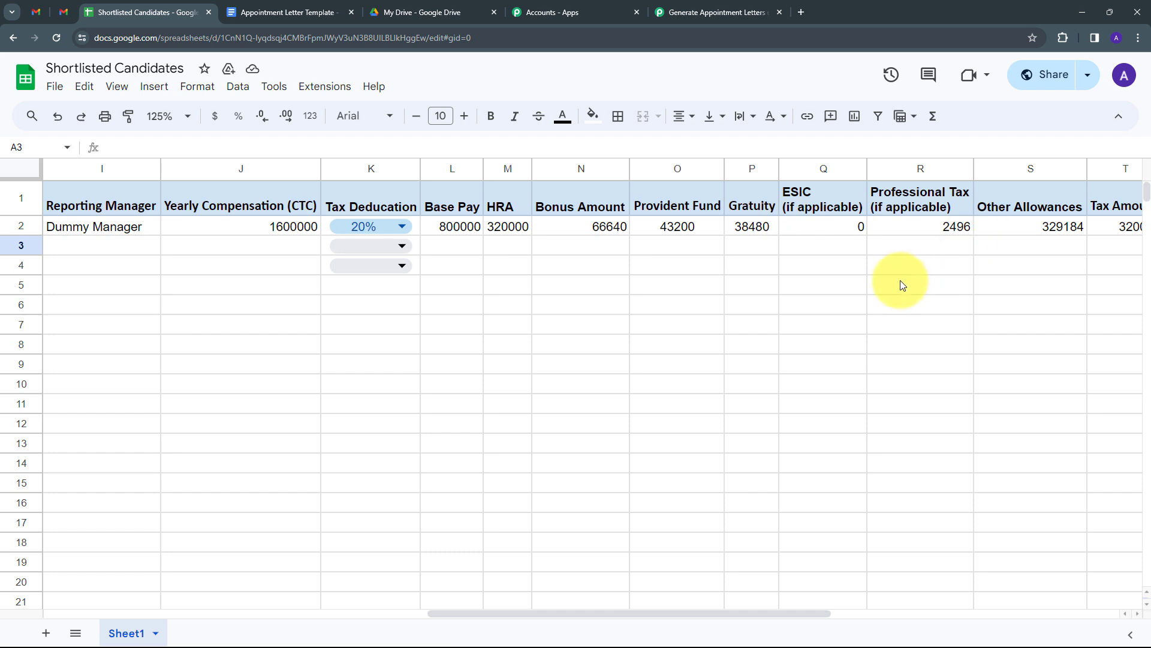
left_click_drag(776, 613, 1005, 613)
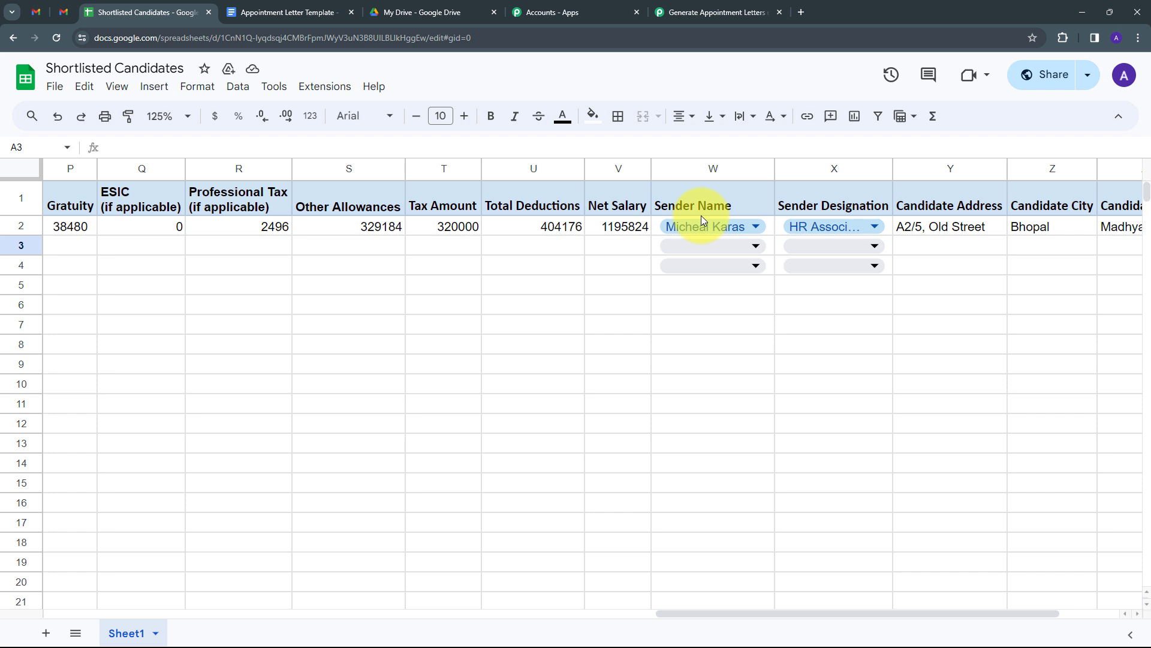
left_click_drag(934, 615, 323, 613)
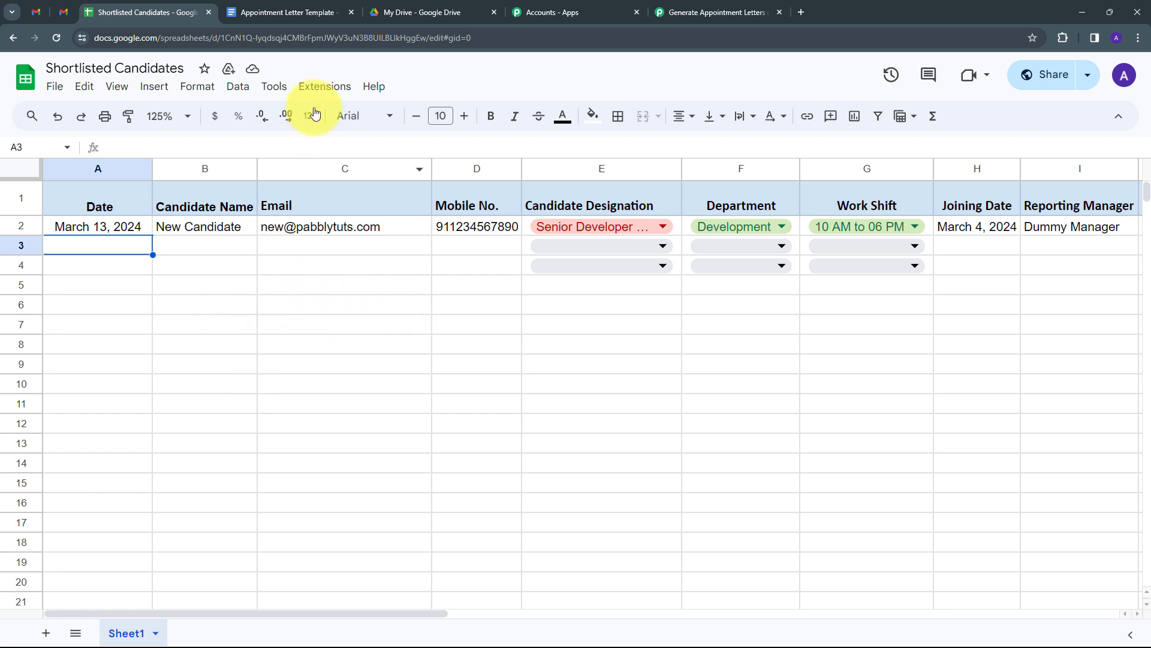
- Search the add-on marketplace for 'pabbly' to confirm Pabbly Connect Webhooks is installed
left_click(325, 88)
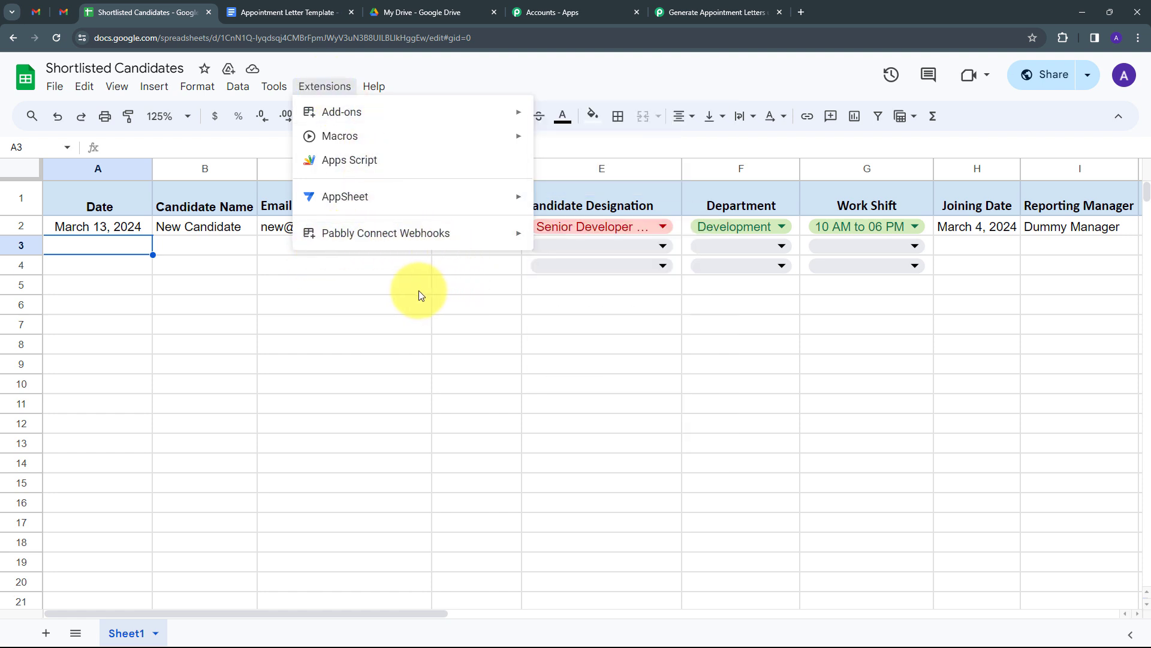
mouse_move(374, 198)
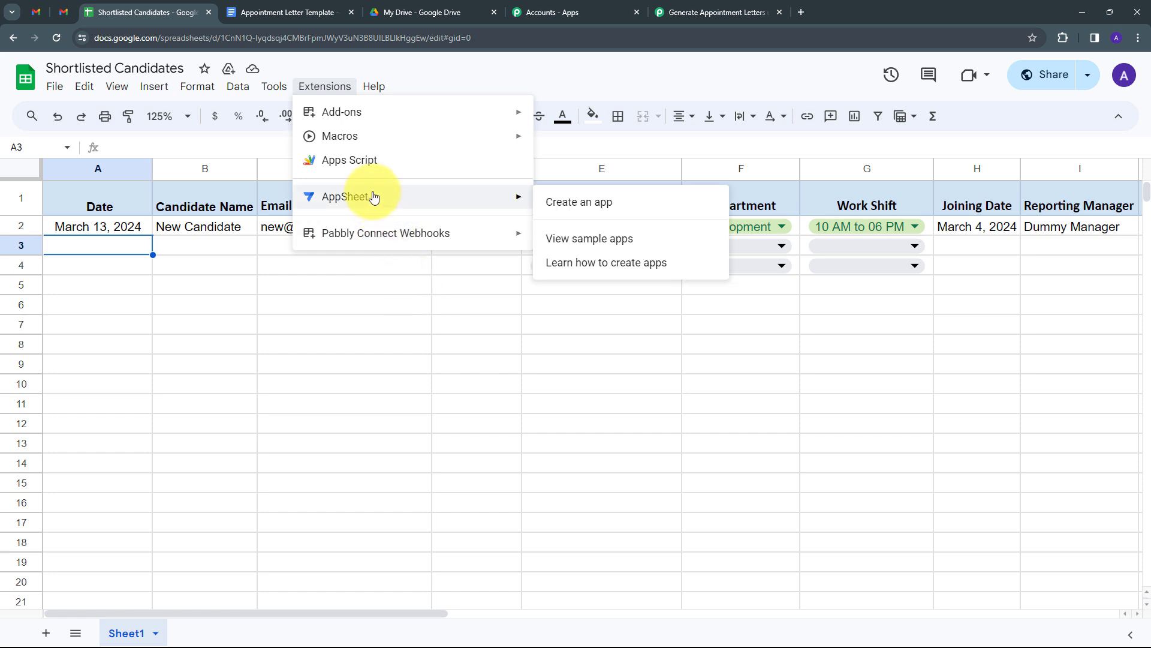
mouse_move(331, 110)
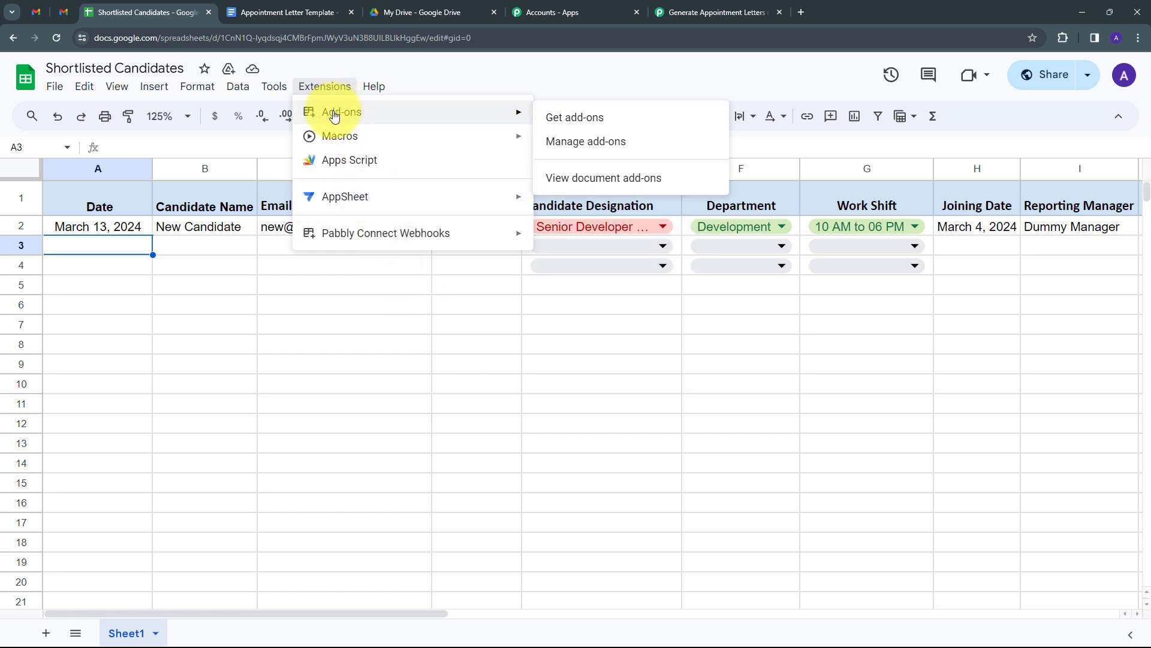
left_click(582, 120)
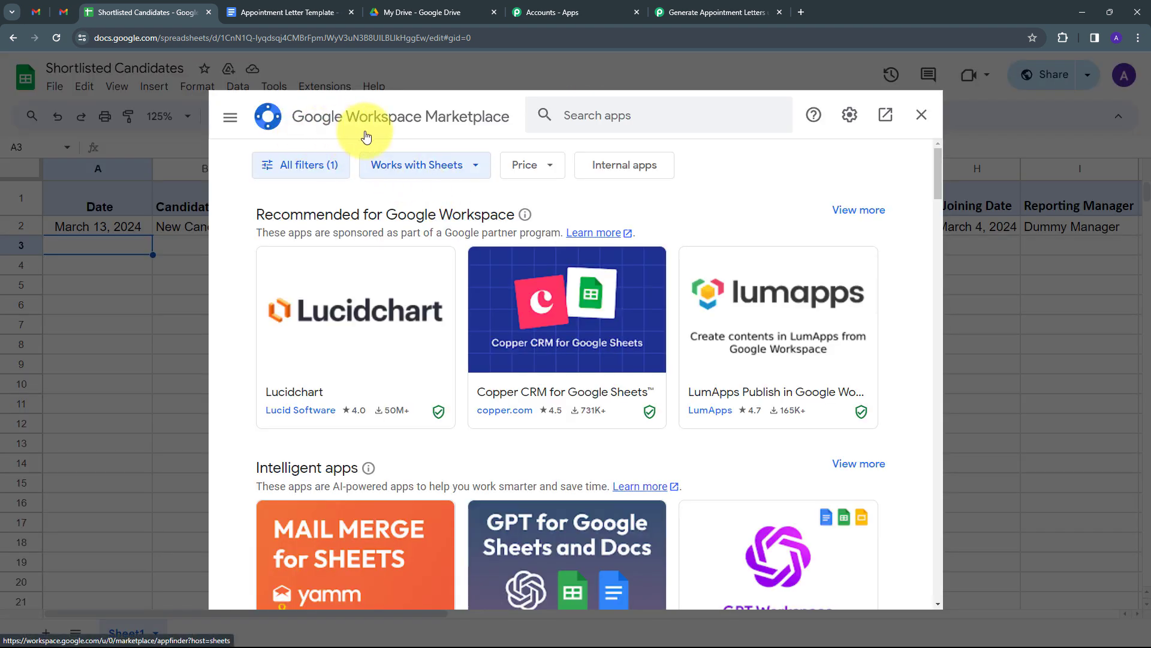
left_click(626, 118)
type("pabbly")
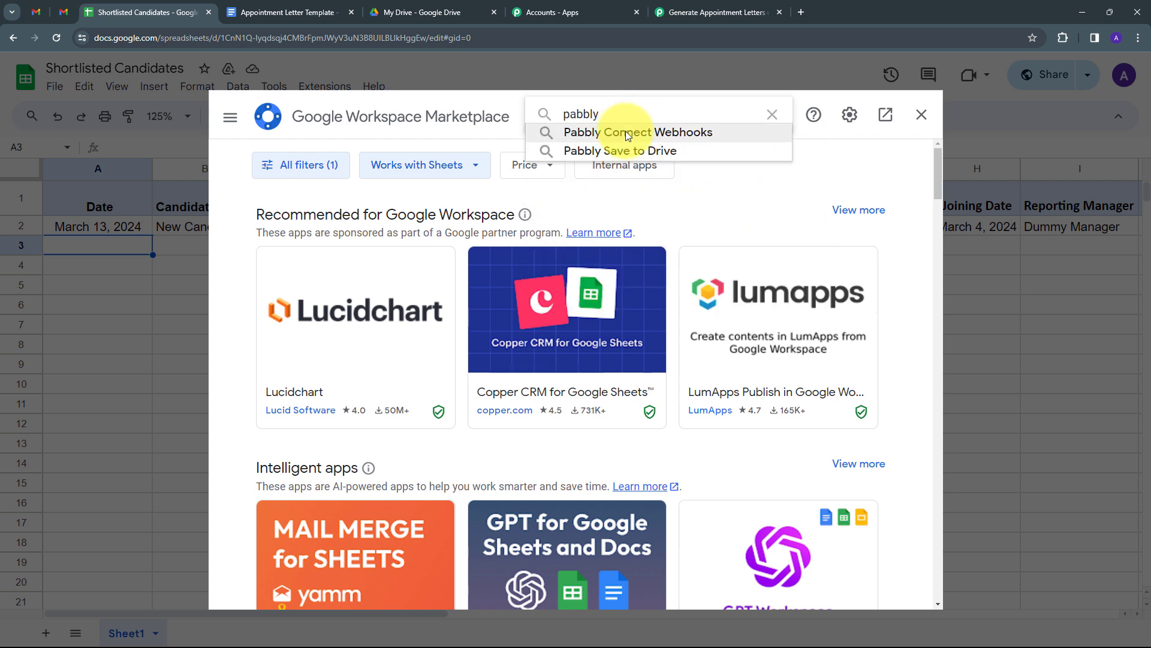
left_click(625, 132)
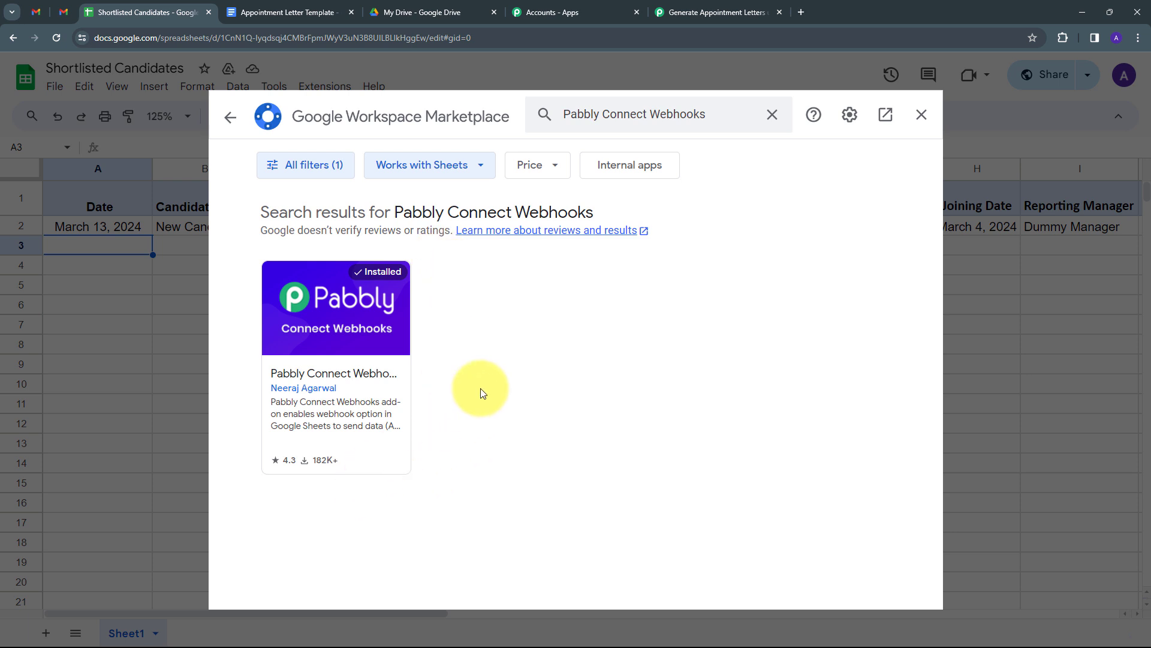
left_click(922, 114)
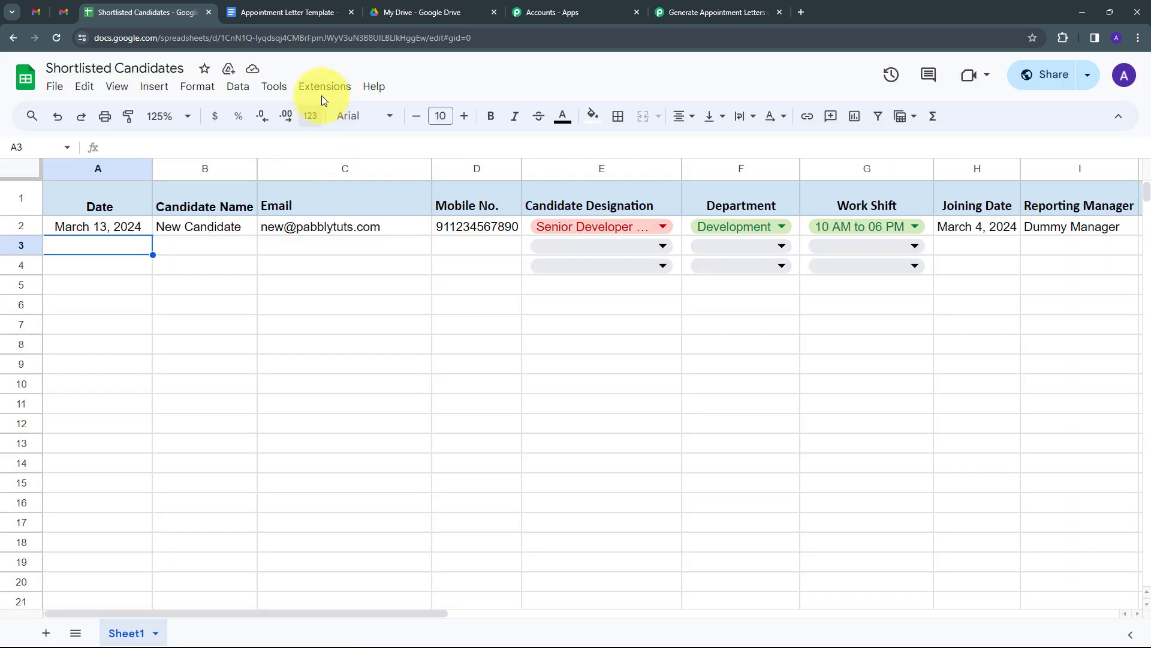
- Show the Pabbly Connect Webhooks options under Extensions
left_click(322, 90)
left_click(344, 264)
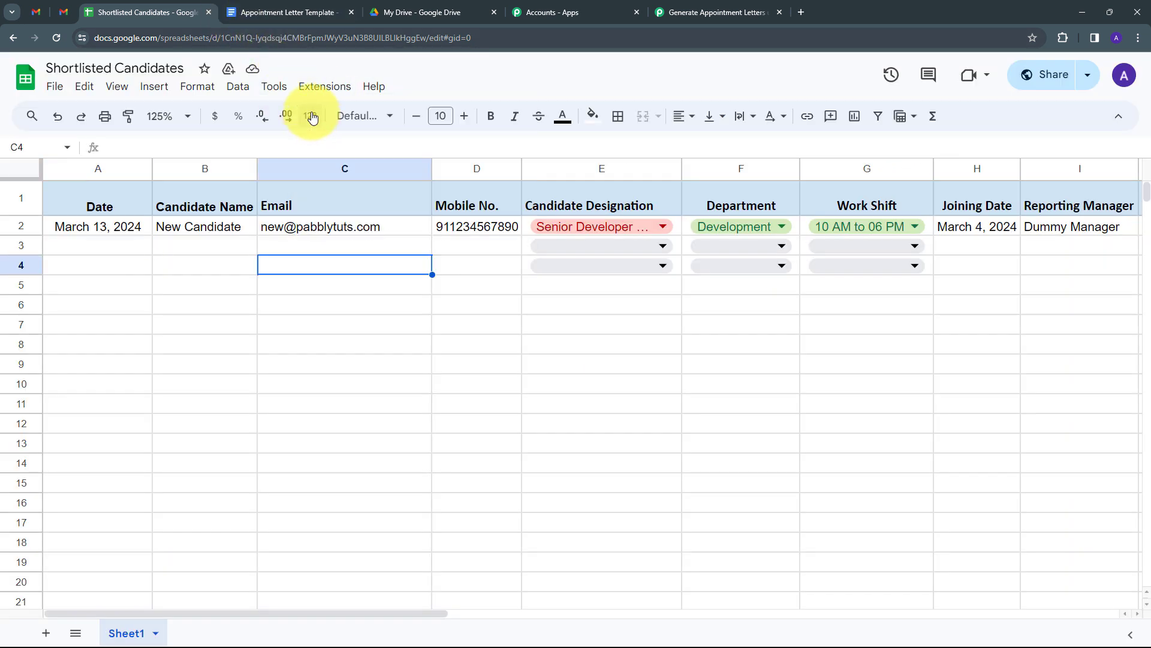
left_click(324, 84)
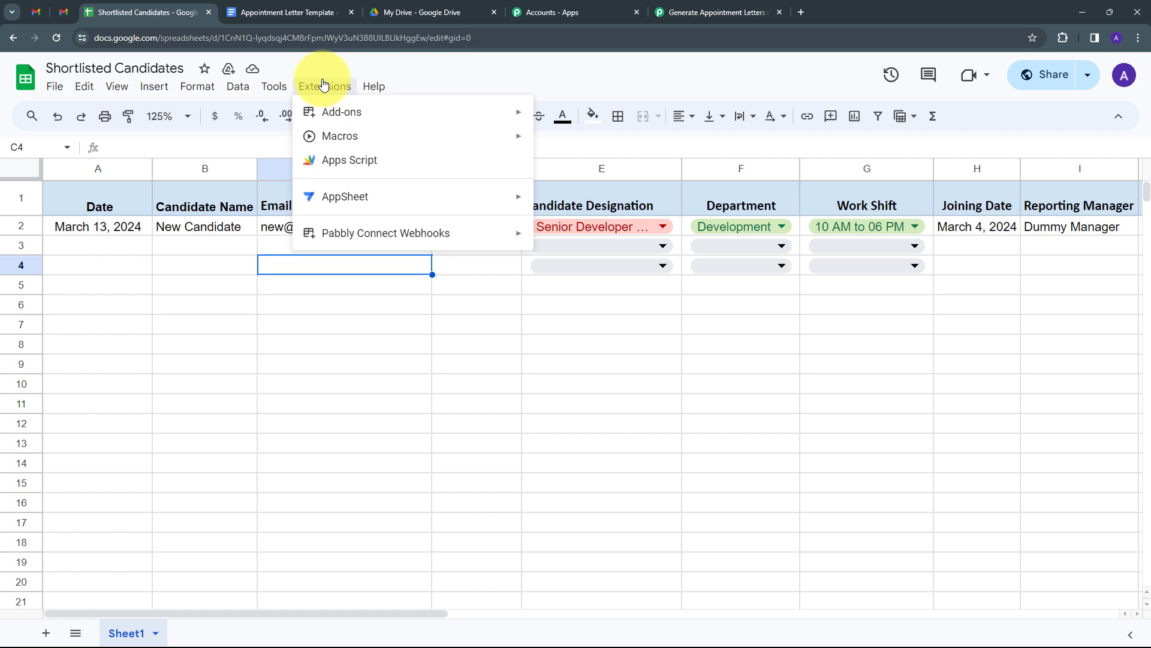
mouse_move(378, 232)
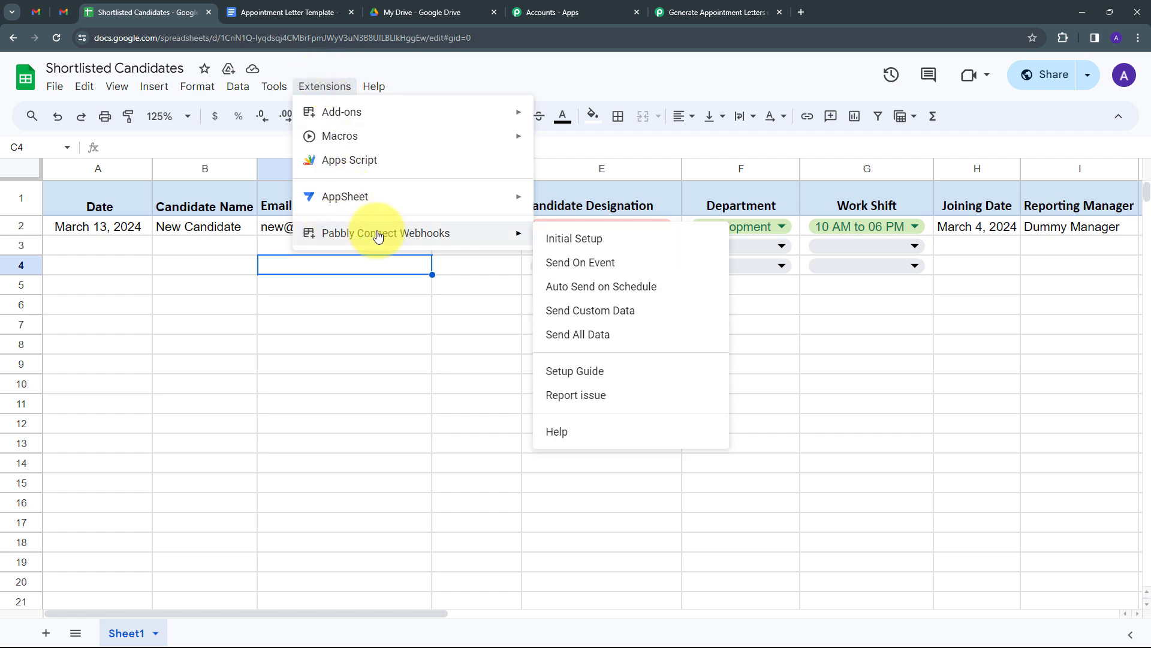
- In Initial Setup, paste the webhook URL, use trigger column AB, send a test, and submit
left_click(574, 240)
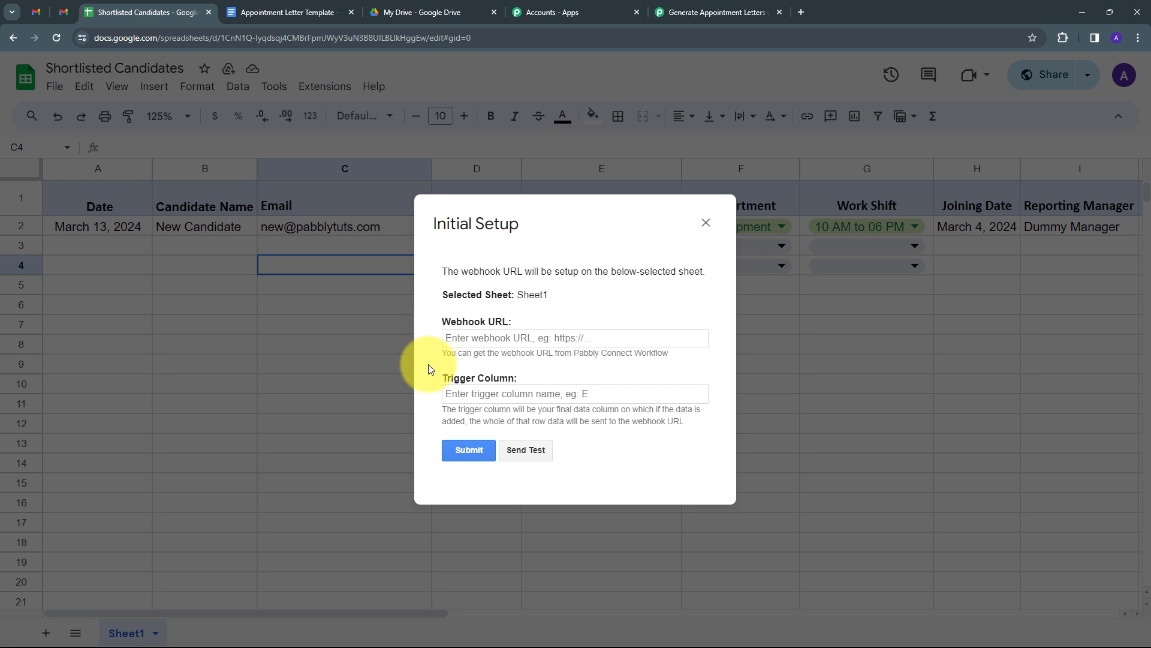
left_click(478, 337)
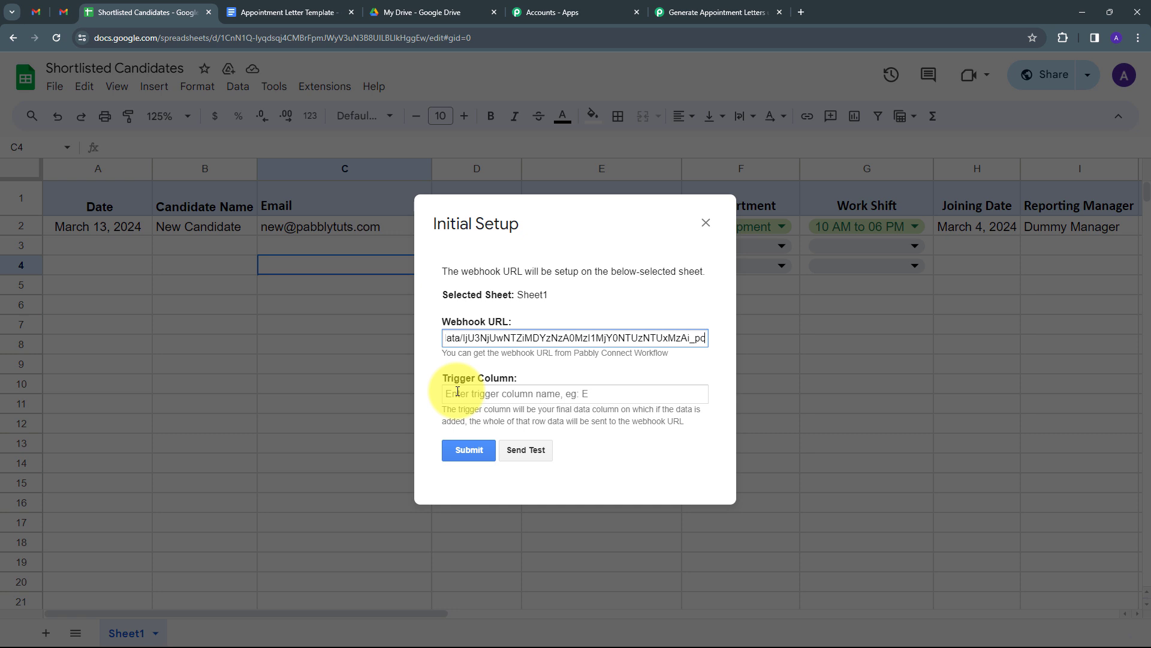
left_click(462, 393)
type("AB")
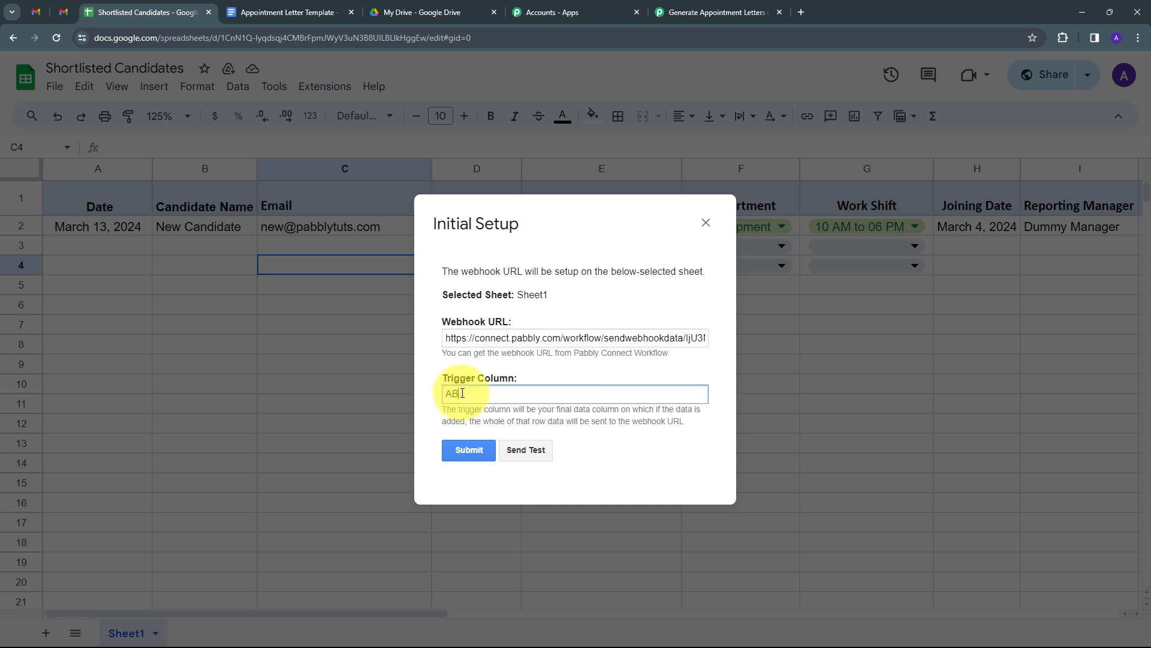
left_click(532, 450)
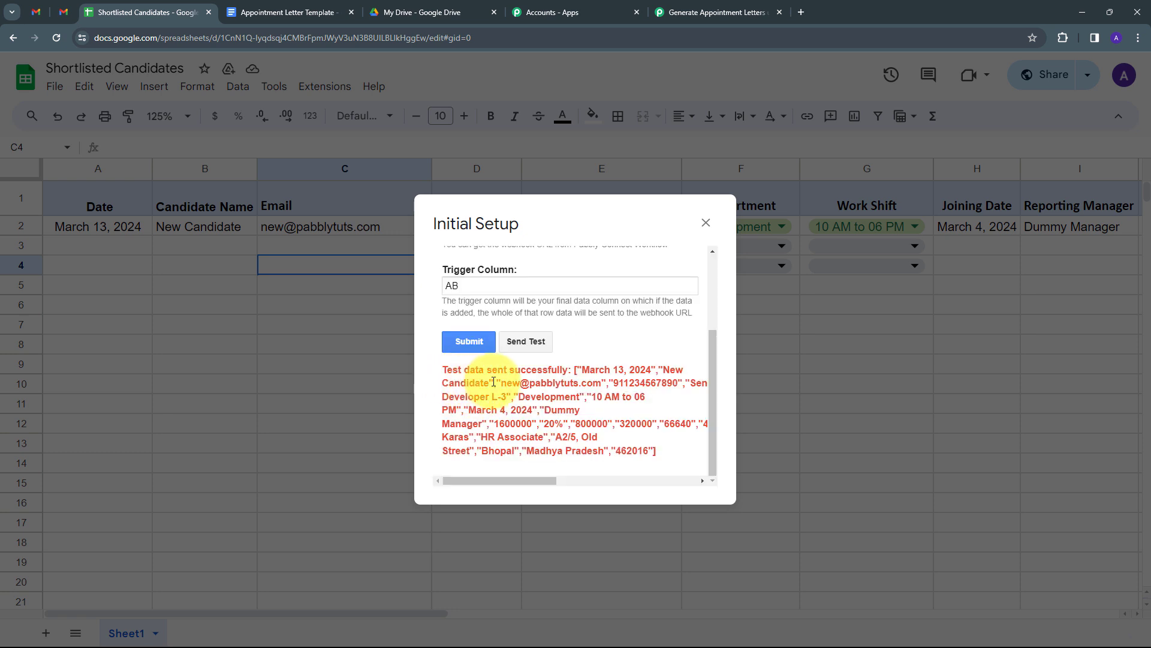
left_click(468, 341)
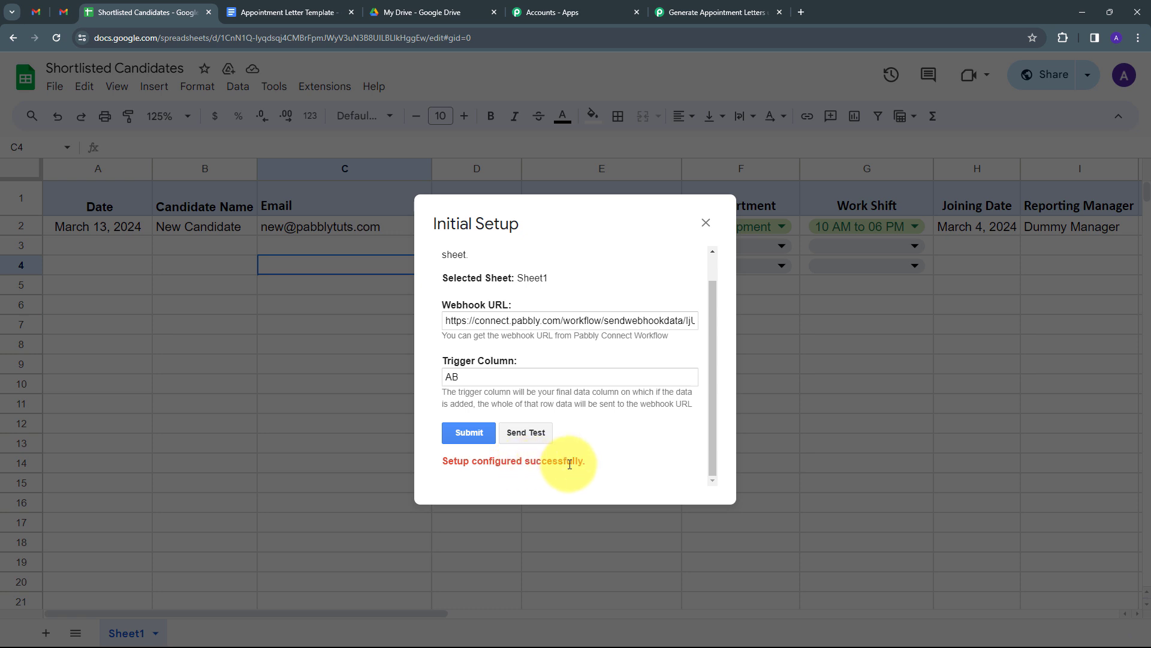
- Close the setup dialog, select cell A3, and enable Pabbly Connect Webhooks' Send On Event
left_click(705, 223)
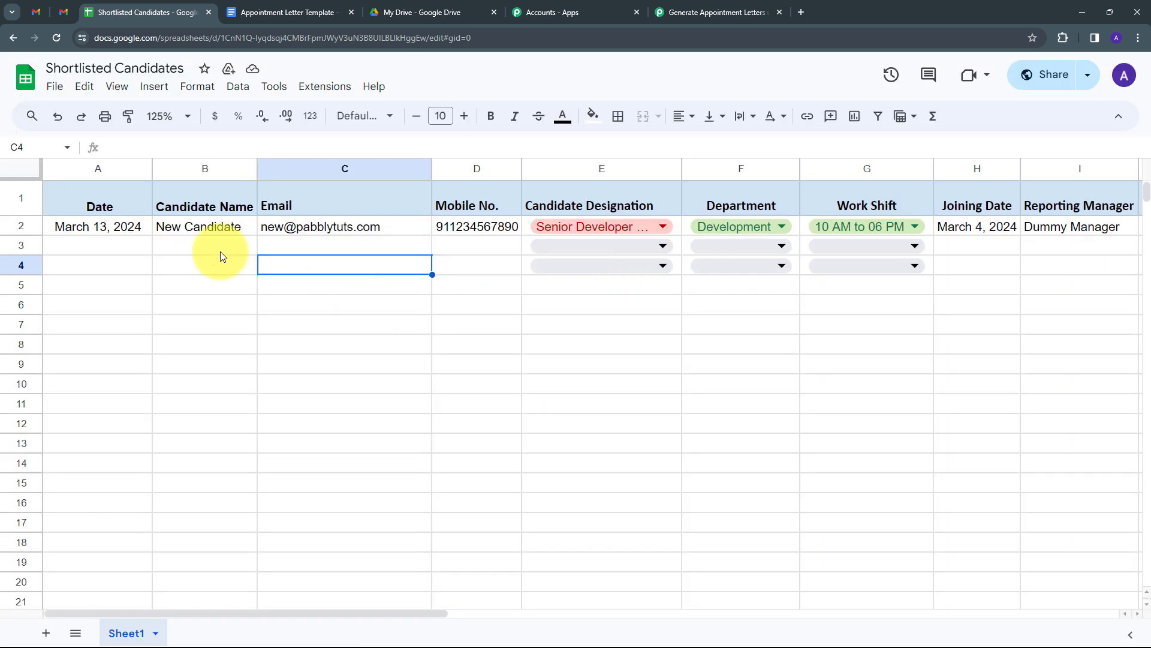
left_click(139, 249)
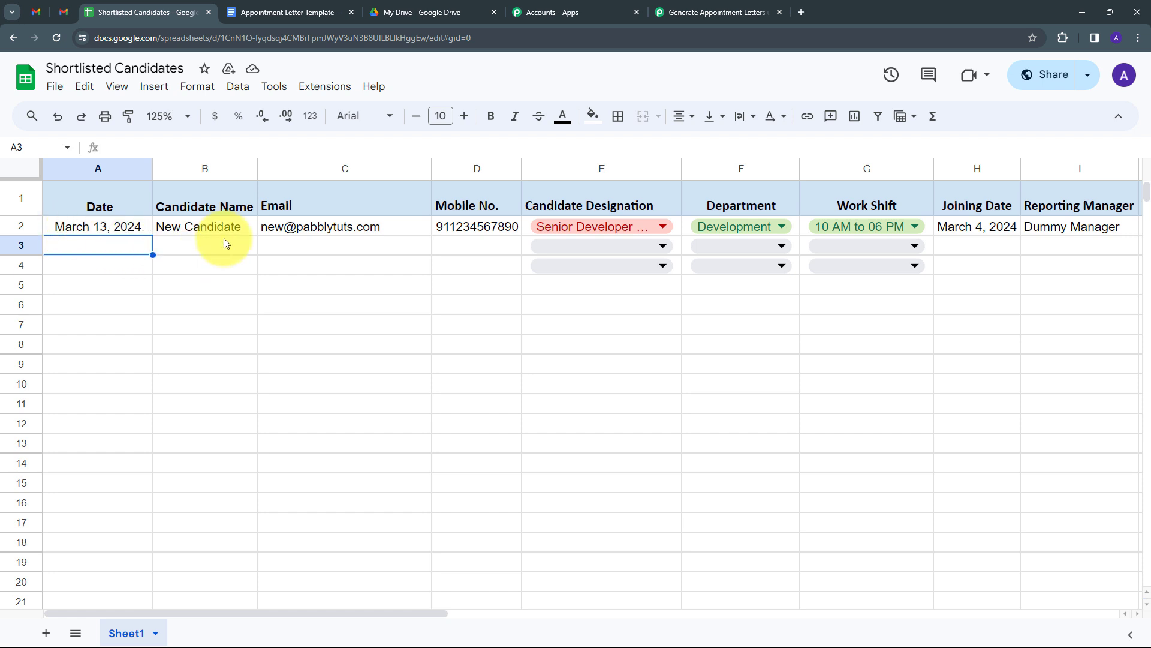
left_click(320, 90)
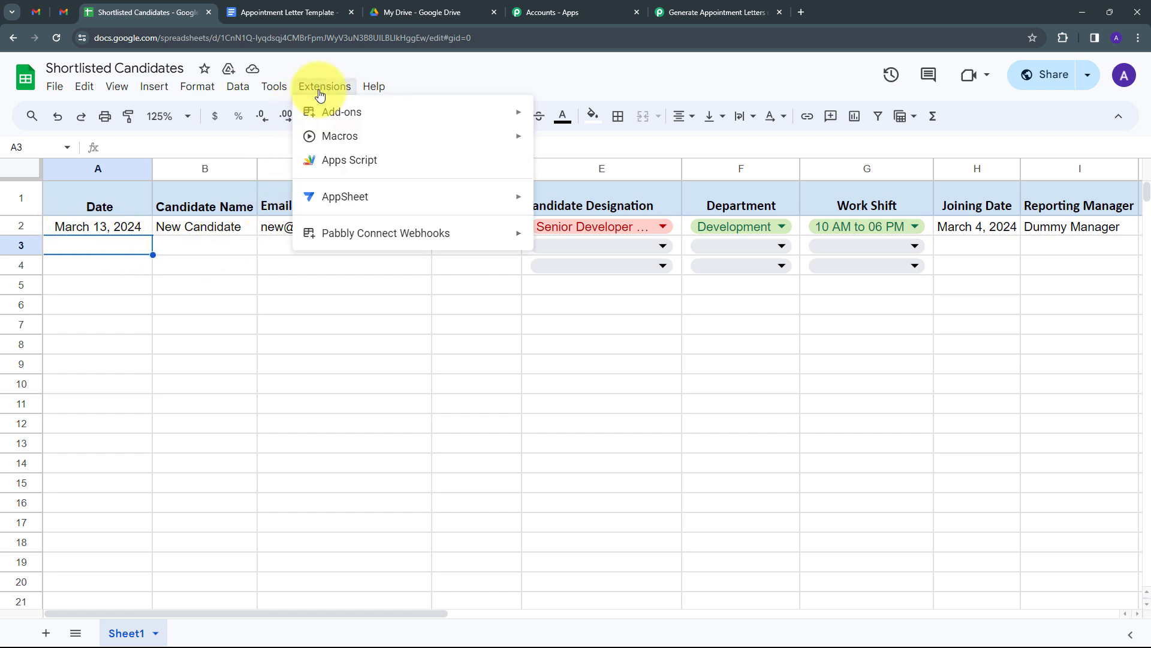
mouse_move(431, 231)
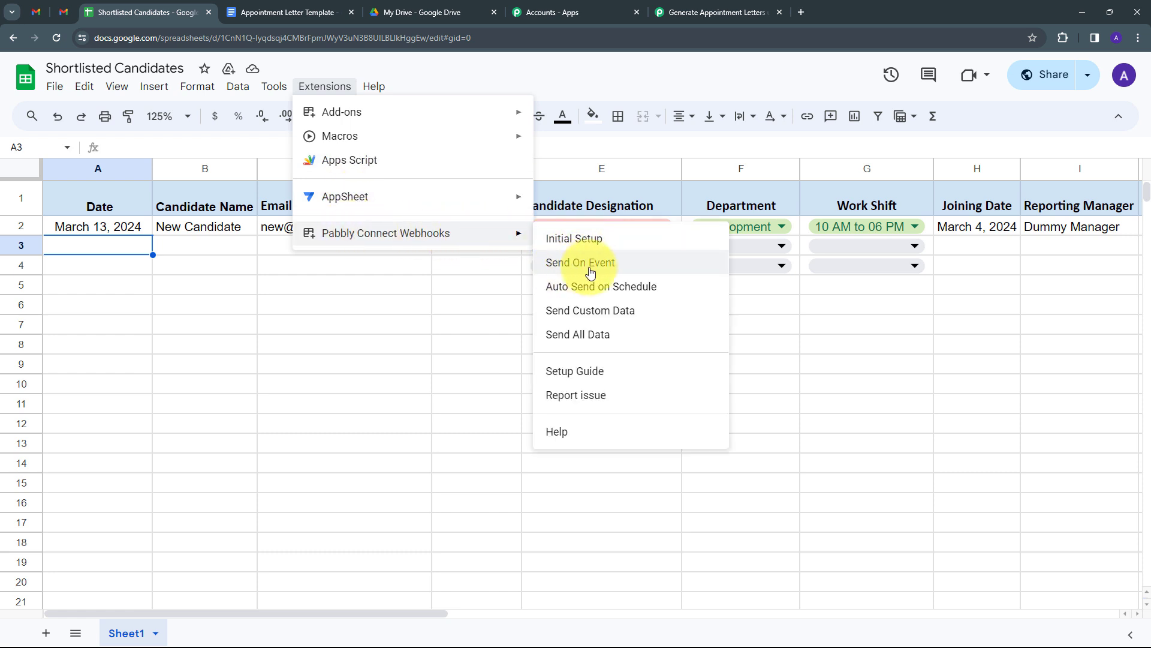
left_click(585, 266)
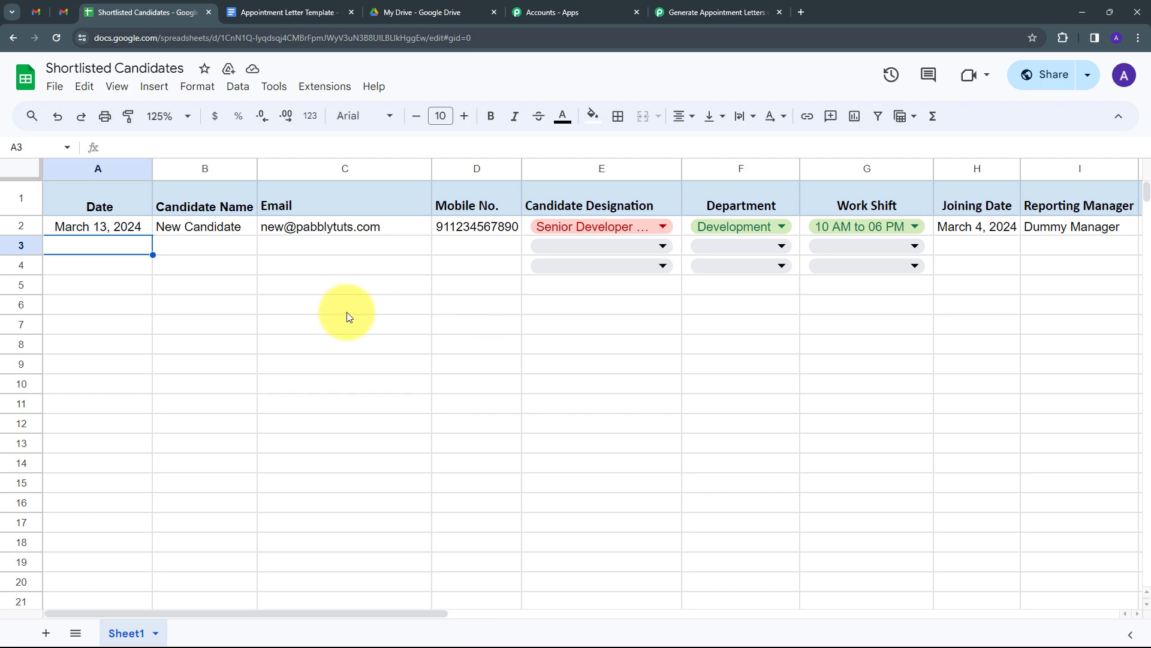
- Back in the workflow, check captured ZIP Code 462016, CTC 1600000 and Work Shift
left_click(693, 12)
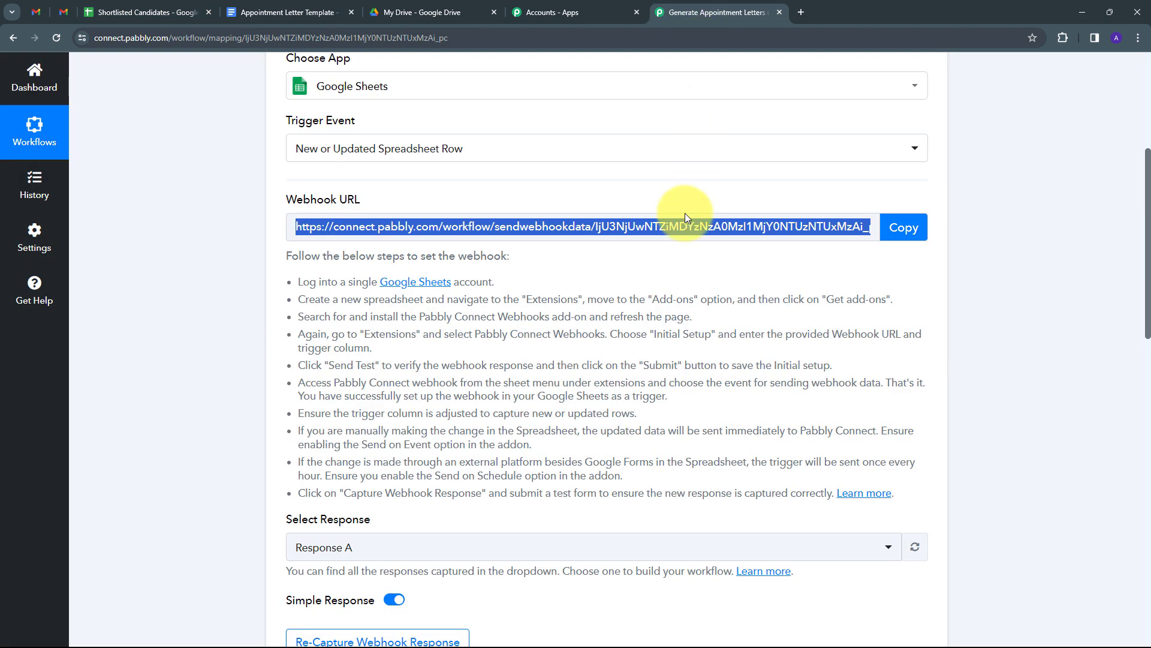
scroll(722, 258, "down", 5)
scroll(723, 281, "down", 5)
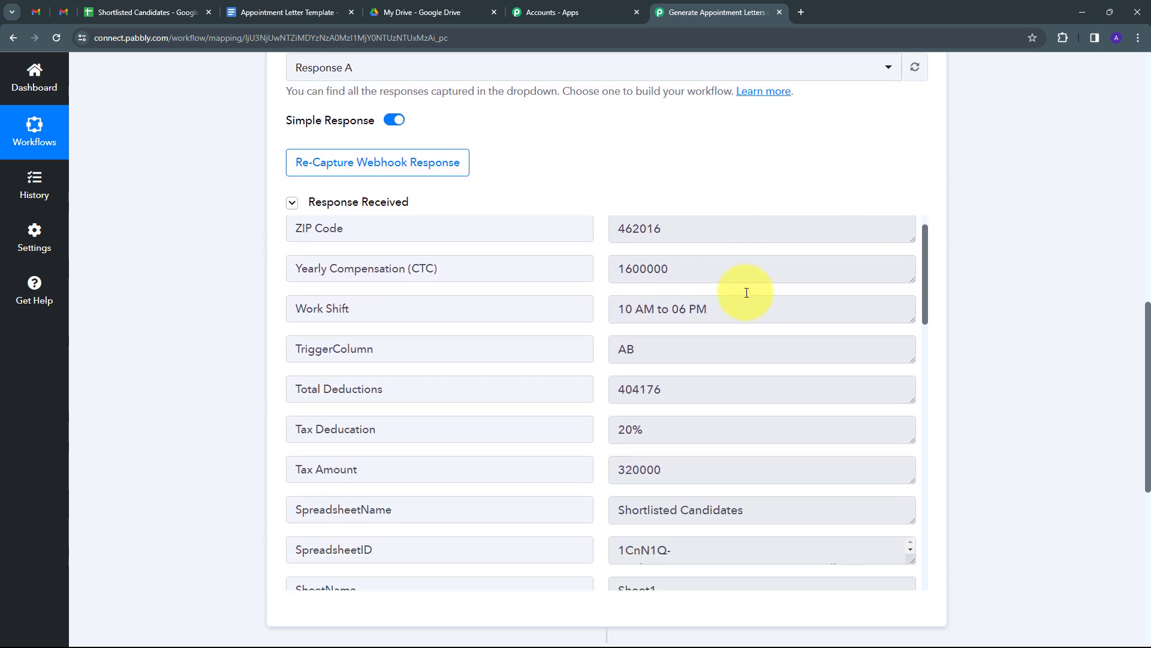
scroll(739, 274, "down", 15)
scroll(746, 292, "up", 15)
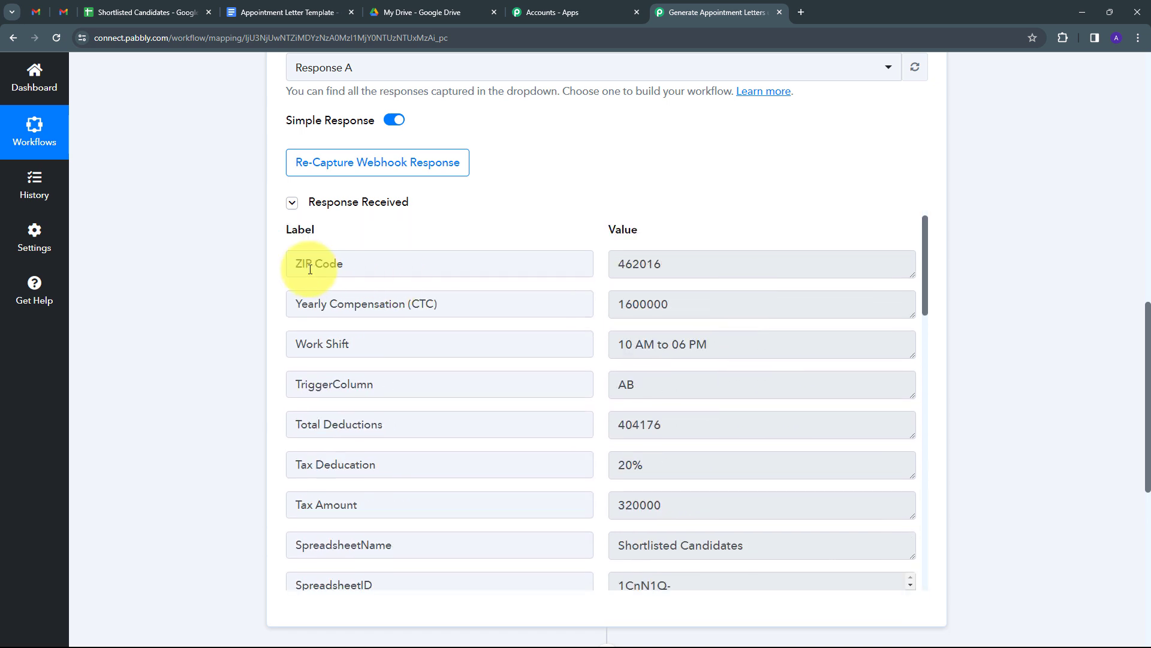
double_click(700, 264)
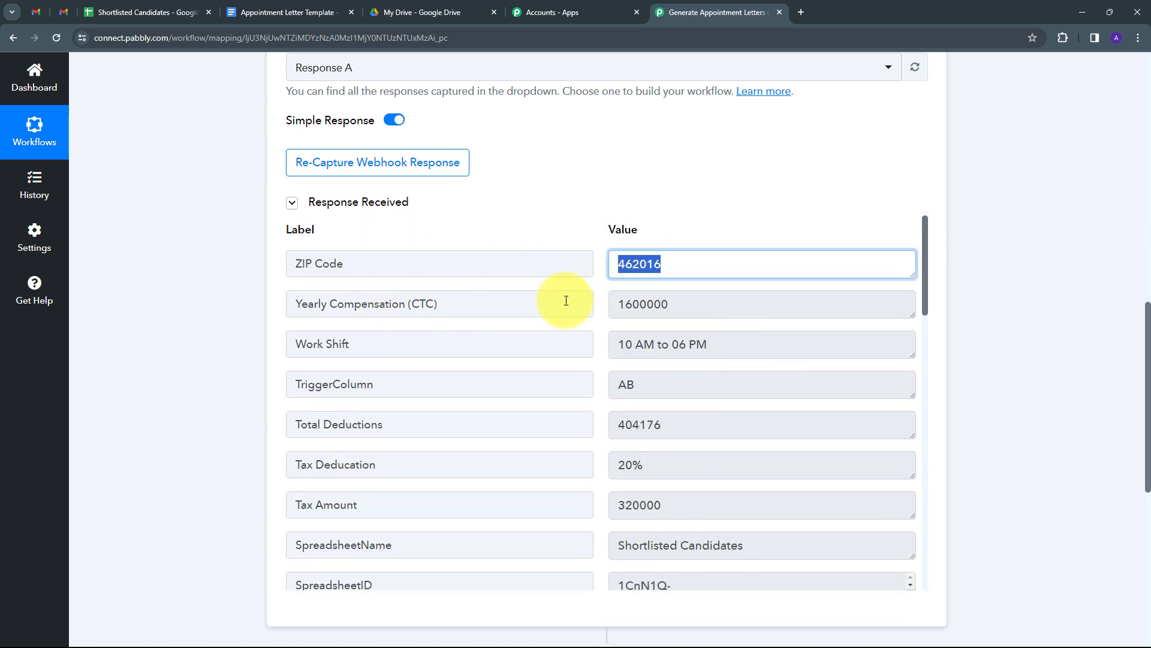
double_click(700, 299)
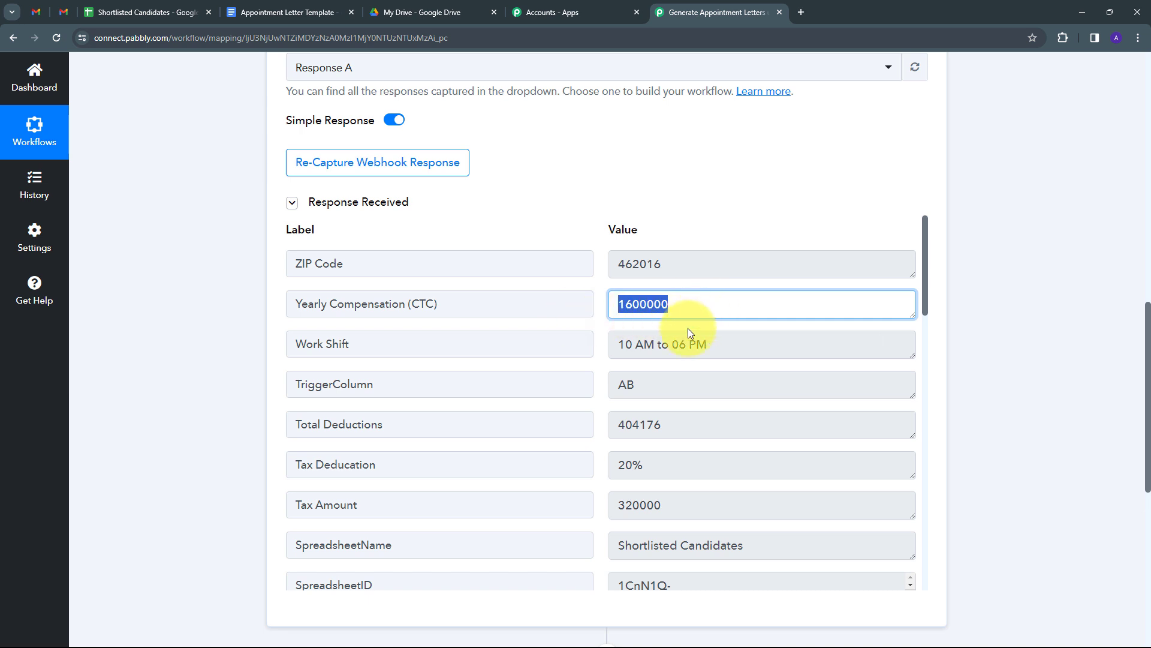
left_click_drag(736, 343, 597, 354)
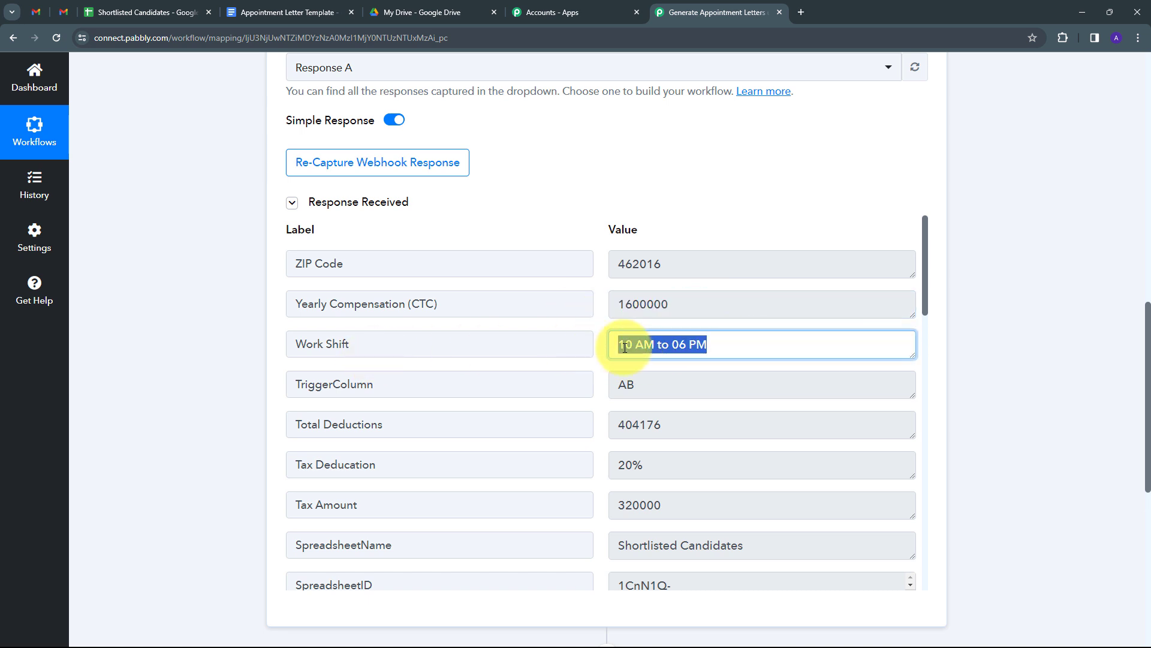
- Check TriggerColumn AB, Total Deductions 404176, Tax Deduction 20%, Tax Amount and sender details
scroll(430, 369, "down", 1)
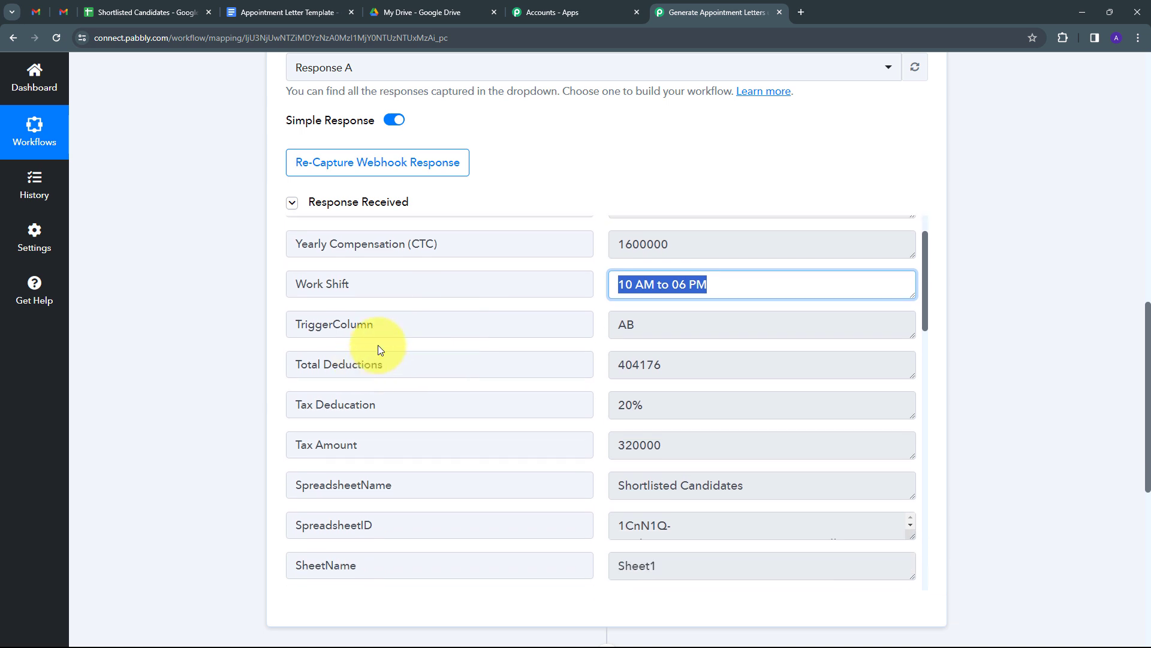
left_click(694, 327)
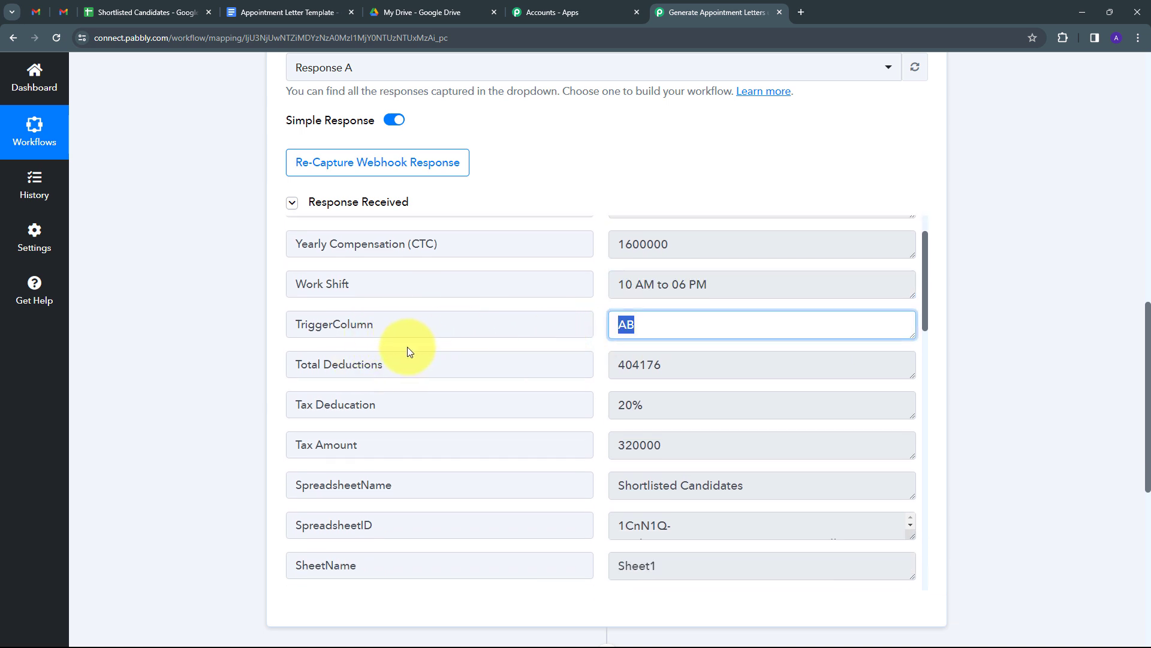
scroll(408, 346, "down", 1)
left_click(626, 310)
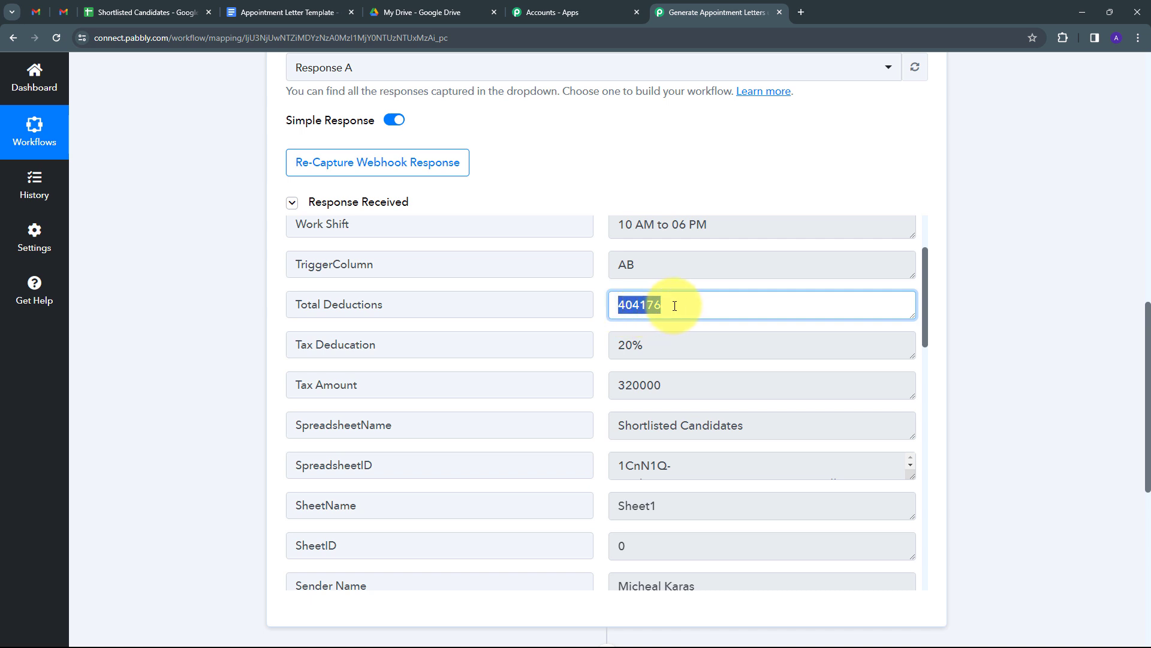
scroll(674, 305, "down", 1)
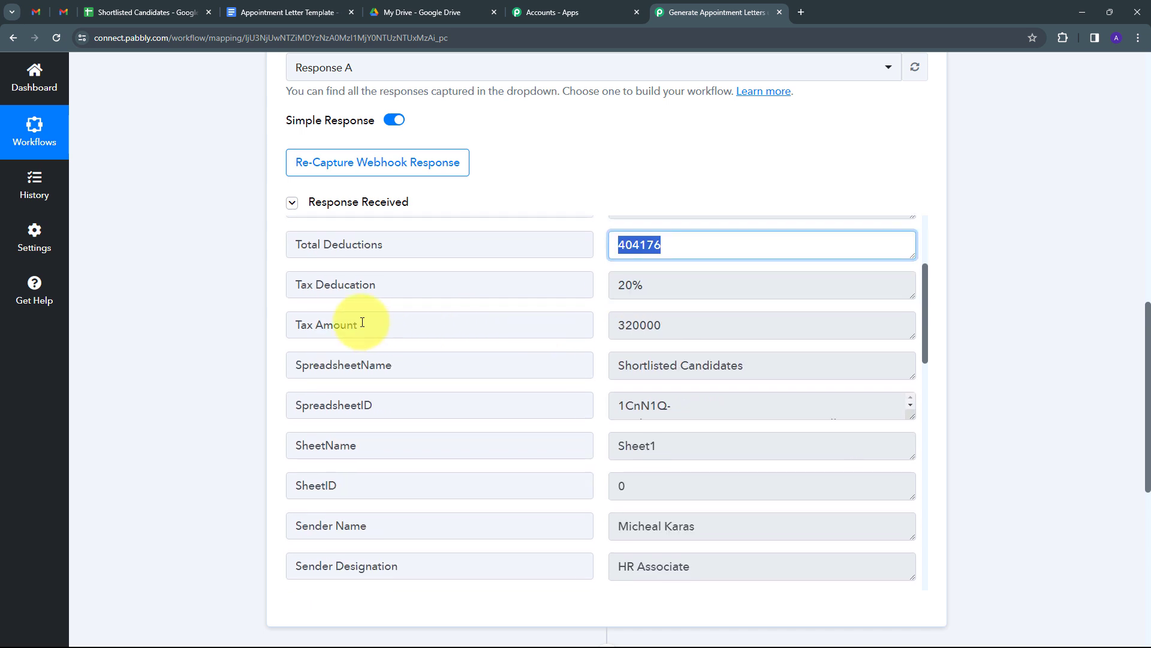
left_click(659, 289)
left_click(694, 325)
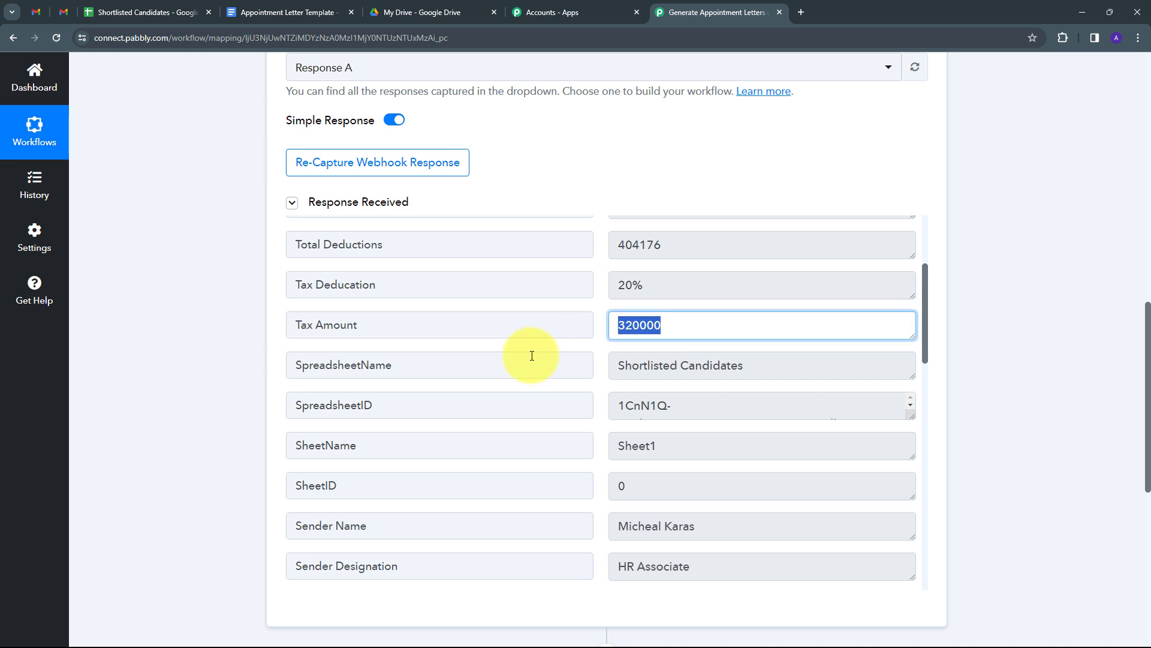
scroll(659, 345, "down", 1)
scroll(689, 352, "down", 1)
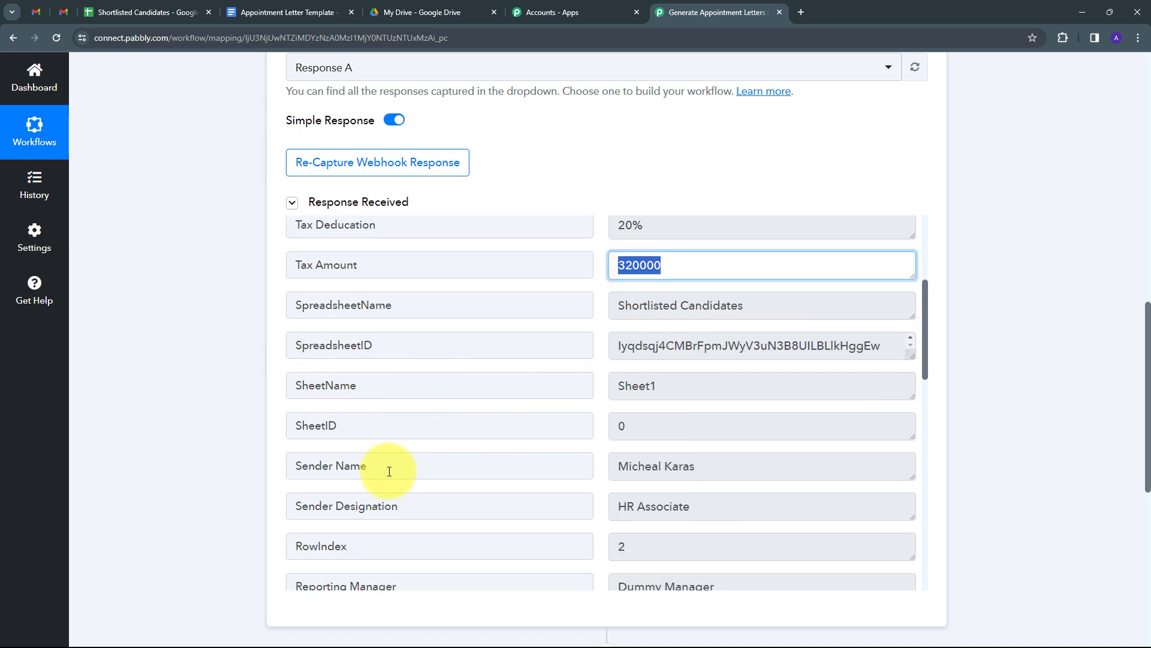
scroll(738, 431, "down", 1)
left_click(647, 416)
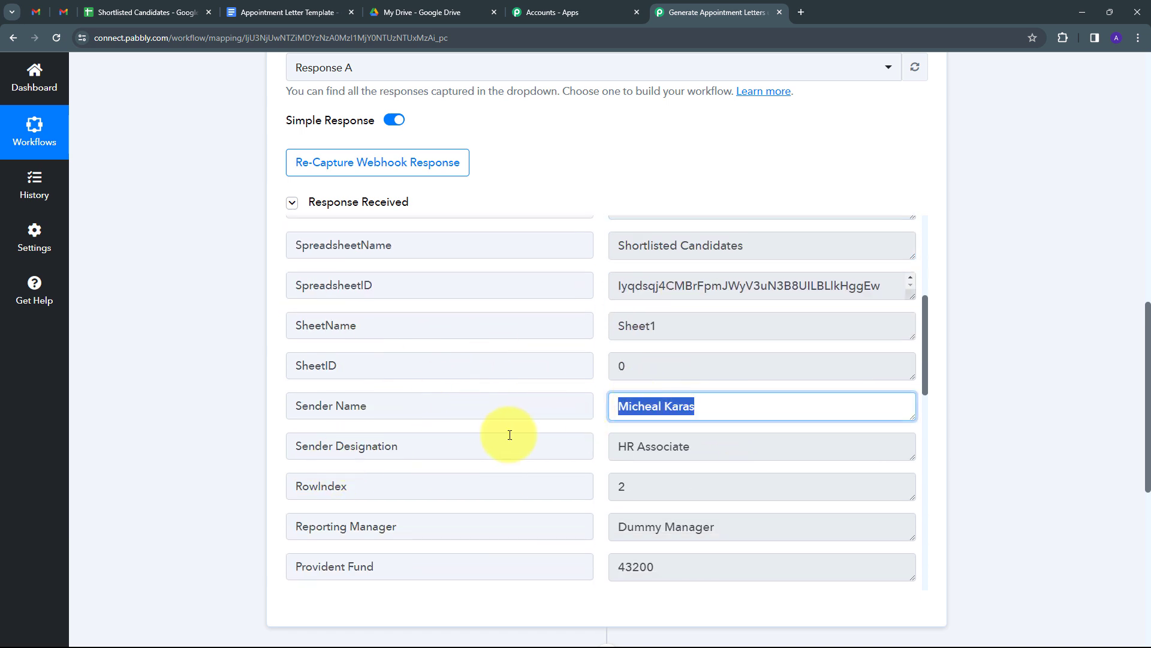
left_click(757, 447)
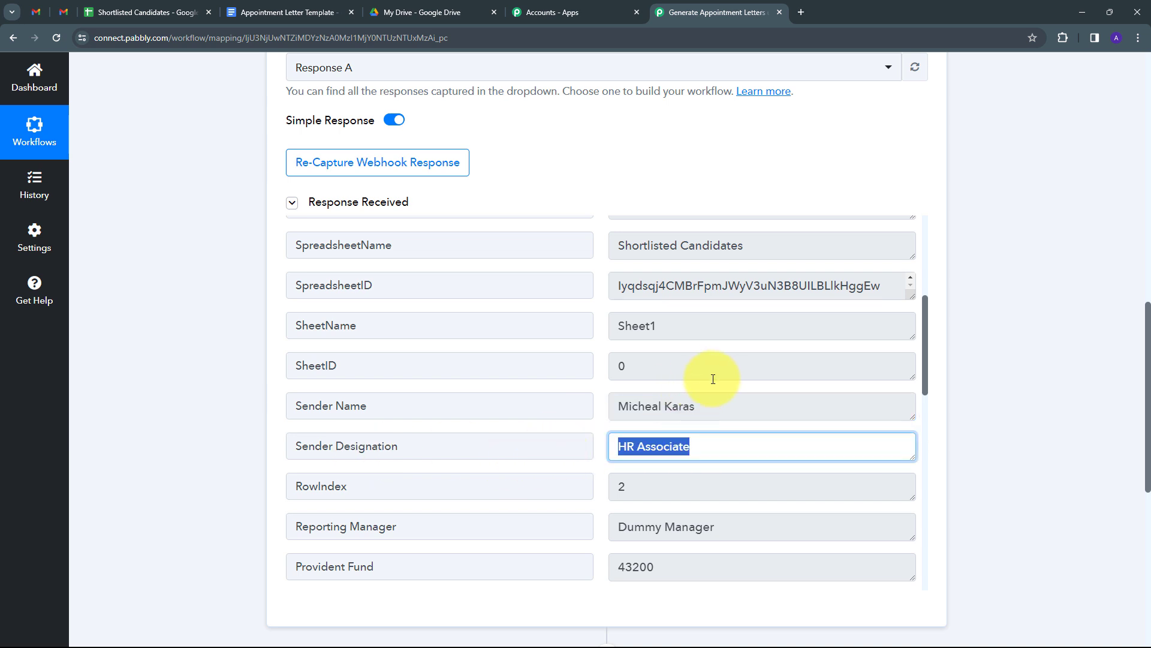
- Check Reporting Manager, Provident Fund, Professional Tax, Other Allowances, Net Salary, Mobile No. and Joining Date
scroll(712, 378, "down", 2)
left_click(780, 410)
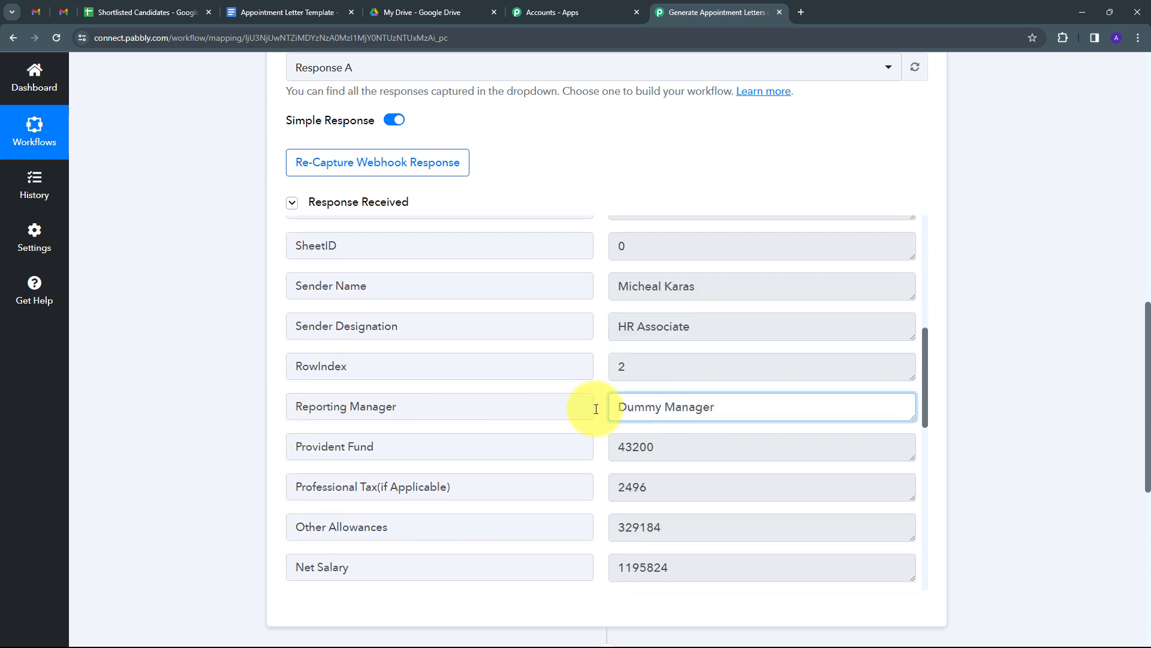
scroll(629, 390, "down", 1)
key("Tab")
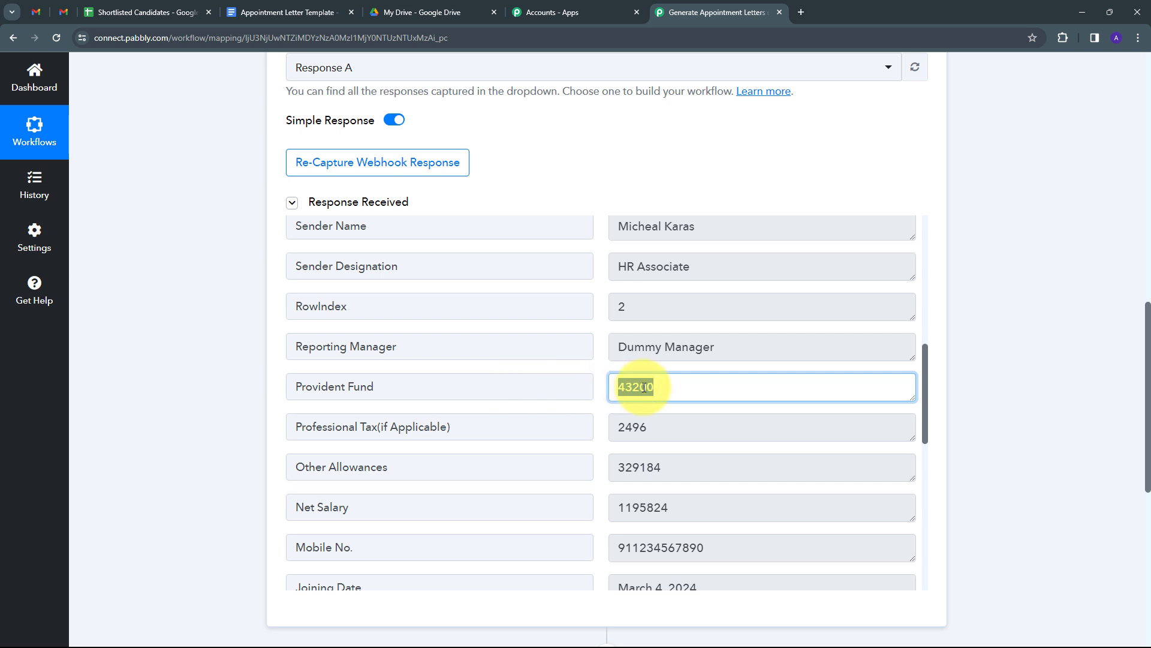
key("Tab")
scroll(488, 380, "down", 2)
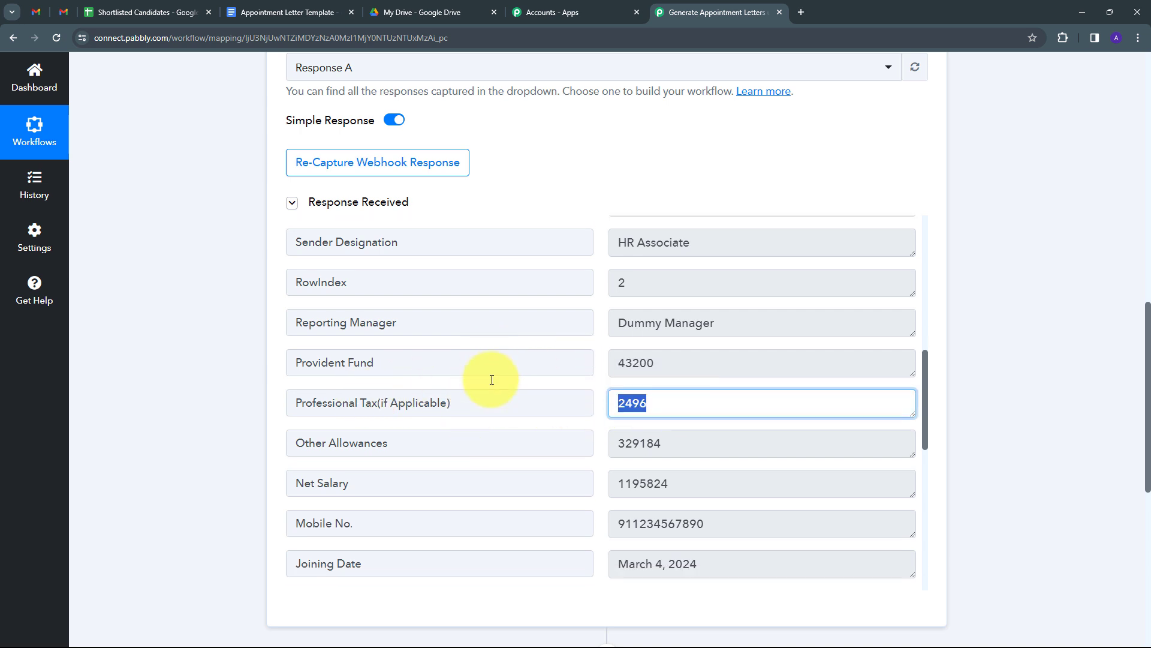
key("Tab")
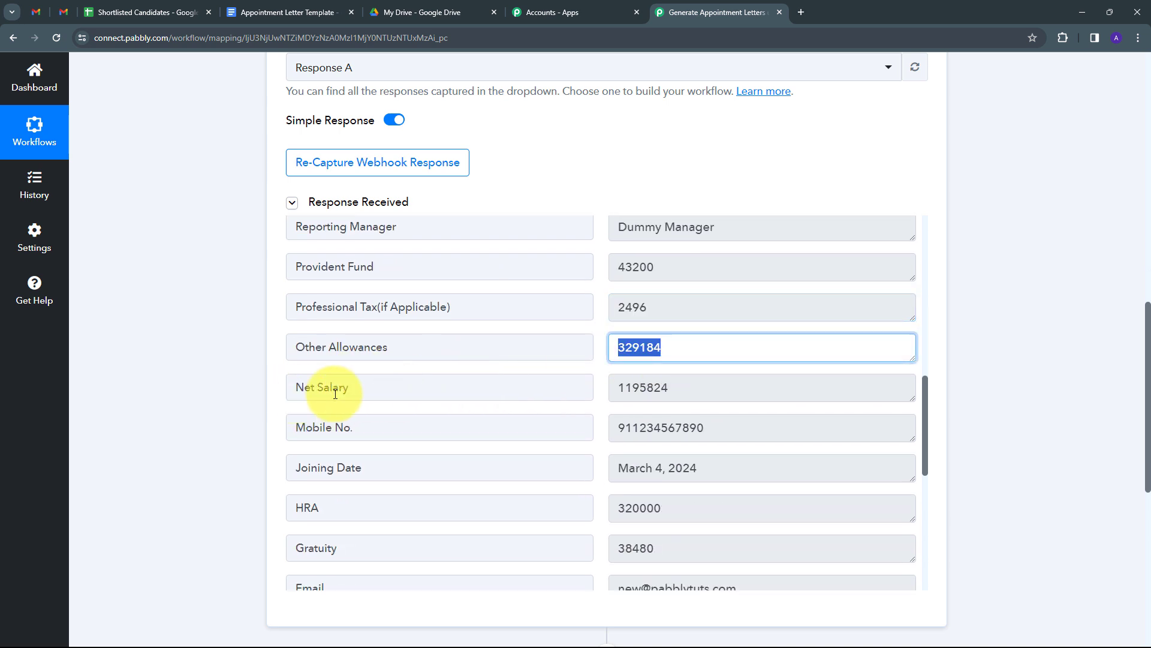
key("Tab")
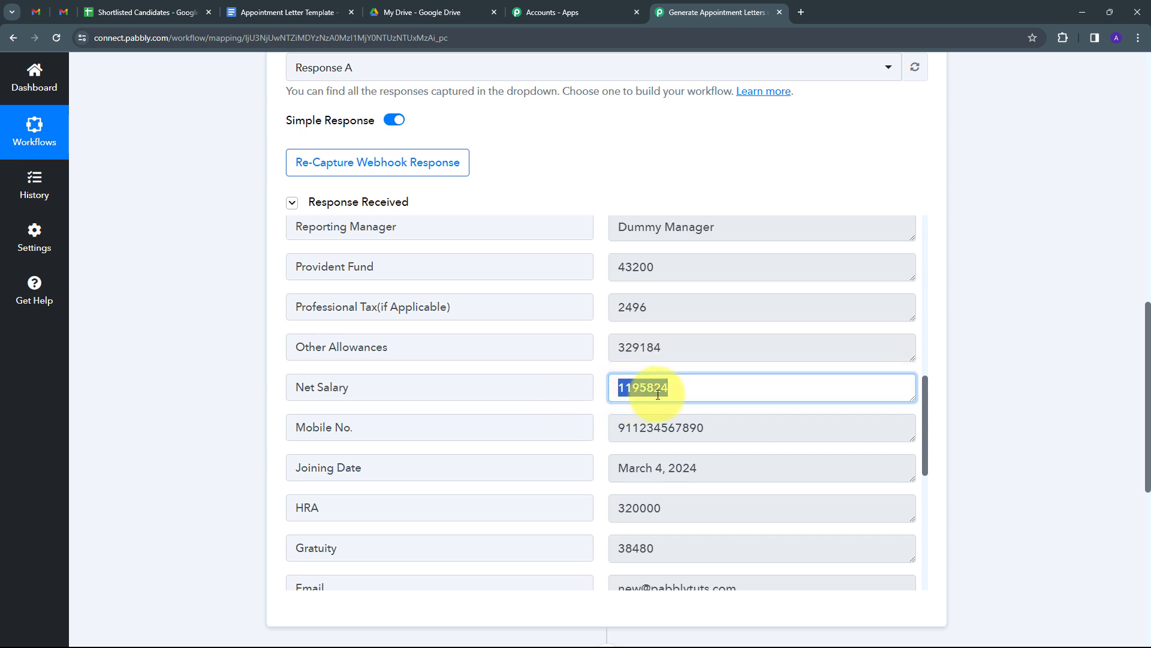
scroll(456, 369, "down", 1)
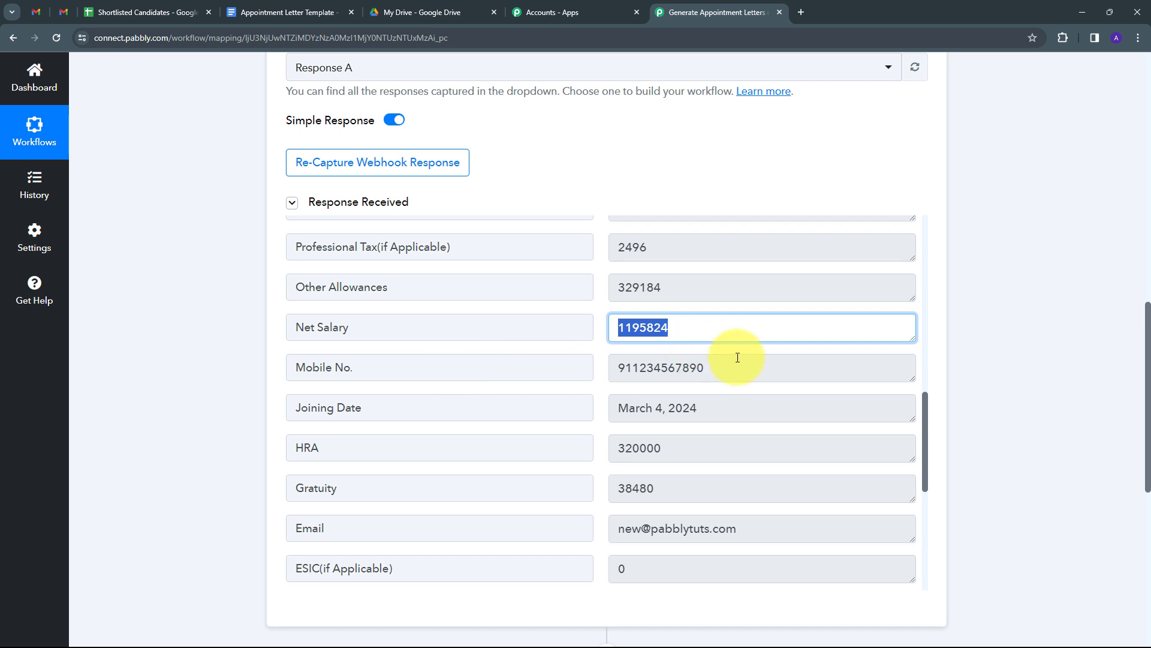
key("Tab")
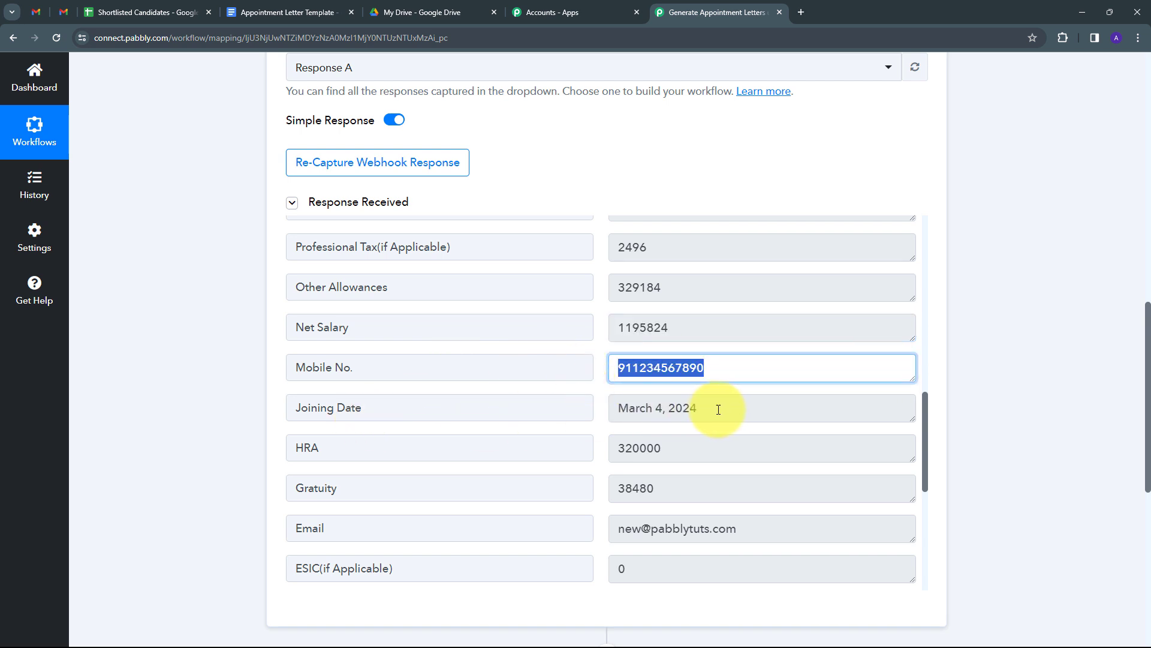
left_click_drag(722, 403, 612, 422)
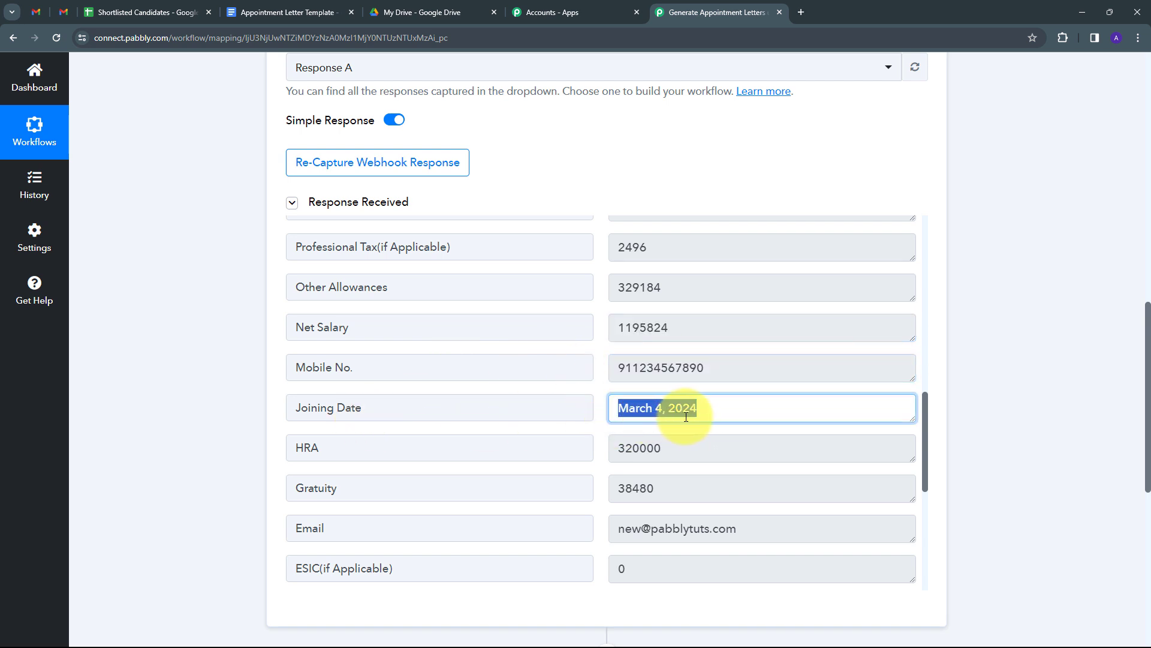
- Check the captured HRA, Email and Department (Development) values
scroll(442, 425, "down", 1)
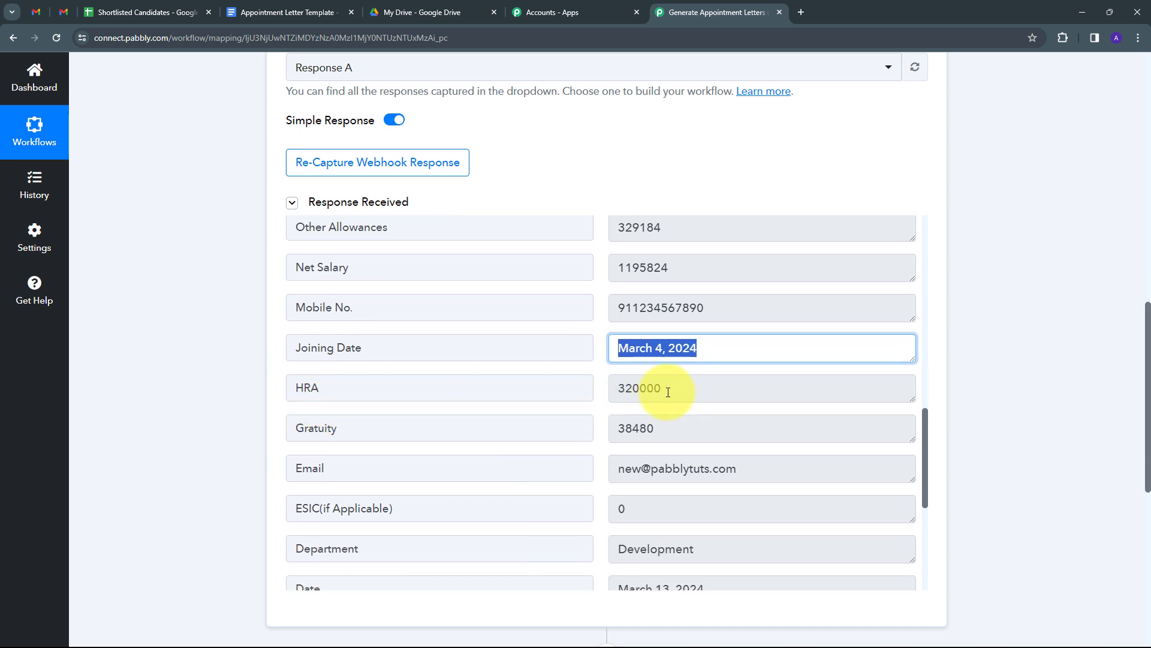
left_click_drag(660, 390, 598, 386)
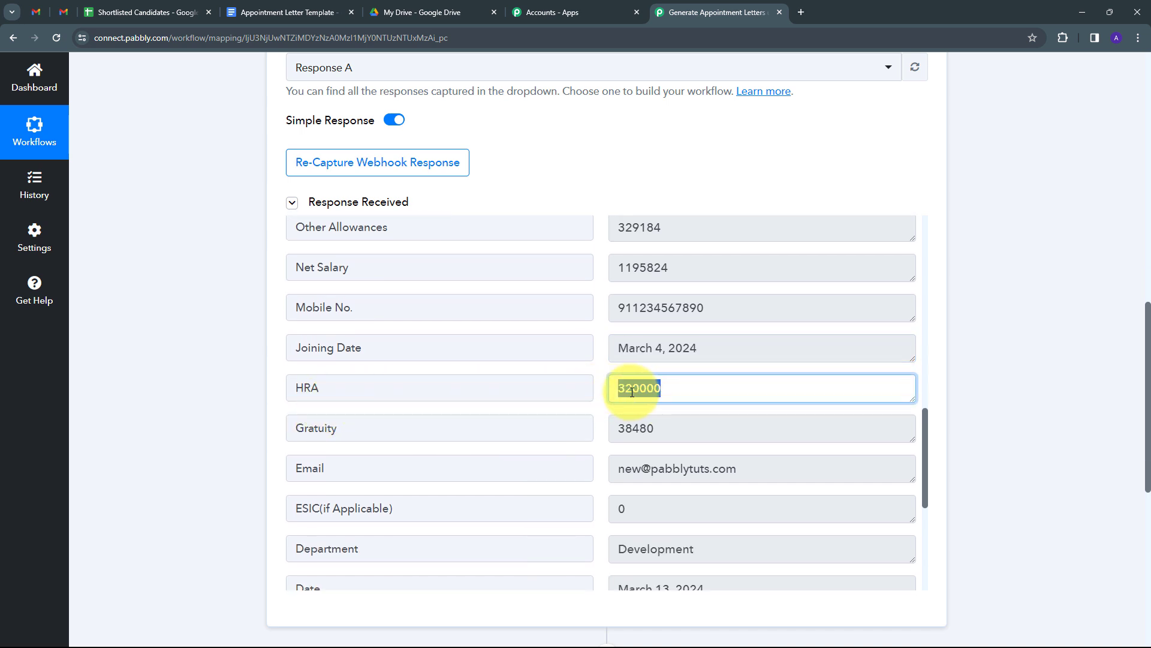
scroll(596, 419, "down", 1)
left_click_drag(673, 372, 397, 437)
left_click_drag(738, 406, 566, 429)
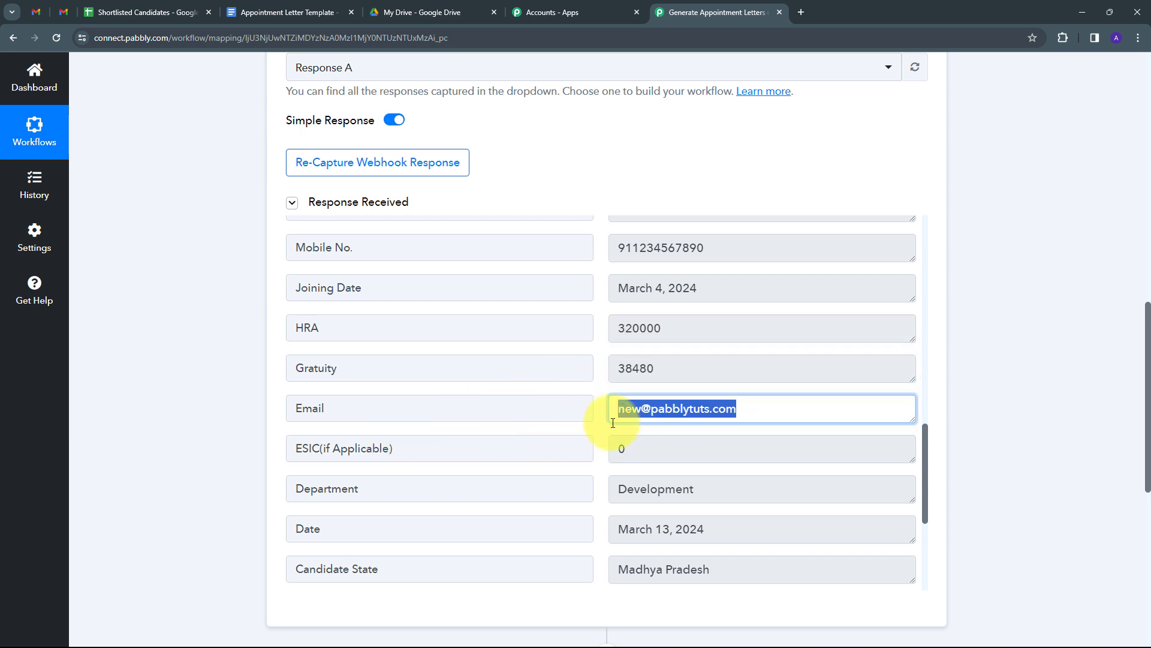
scroll(355, 457, "down", 1)
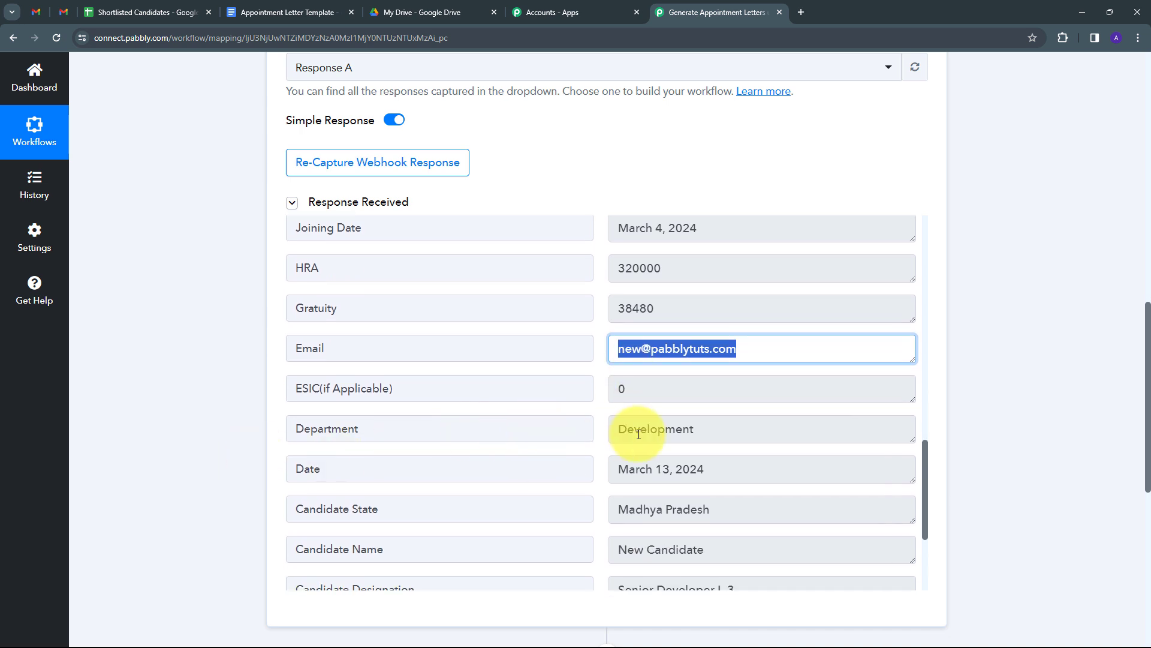
left_click(700, 433)
left_click_drag(700, 433, 410, 418)
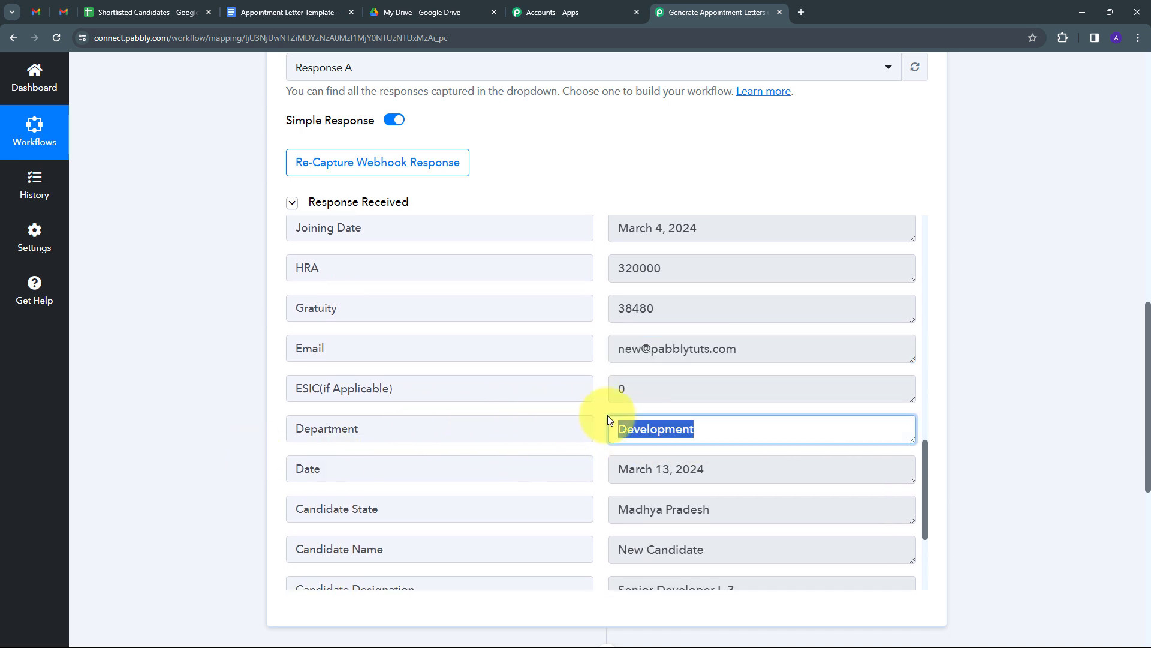
- Check candidate name, designation, city, address, Bonus Amount 66640 and Base Pay 800000
scroll(609, 412, "down", 3)
left_click_drag(756, 323, 575, 324)
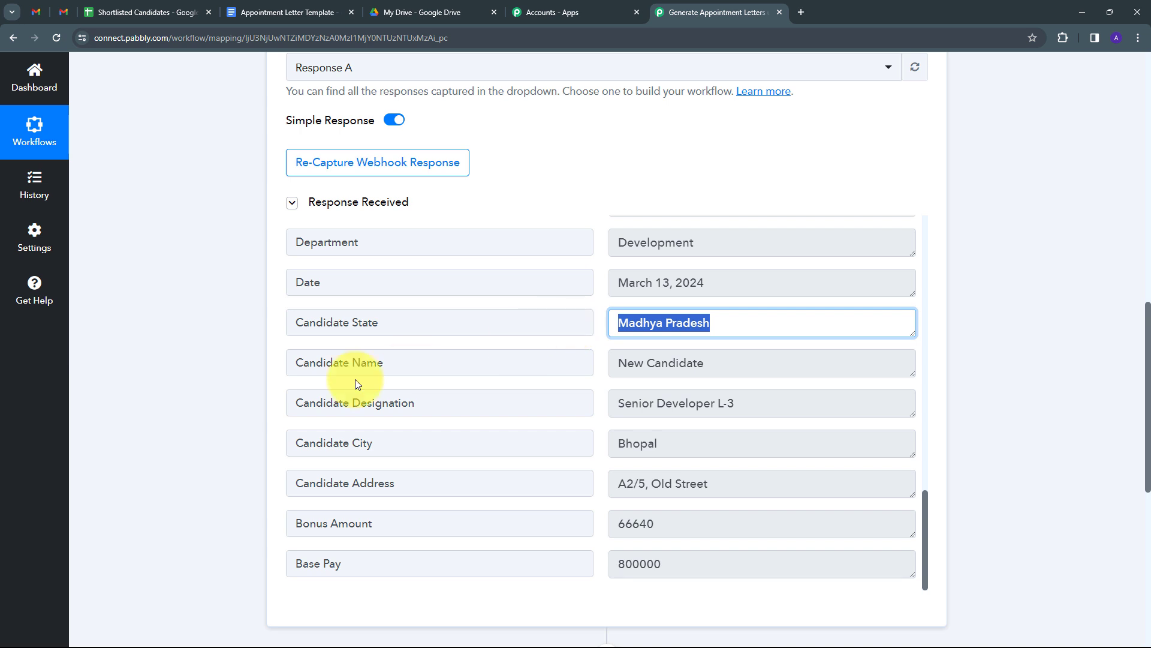
left_click_drag(700, 363, 600, 373)
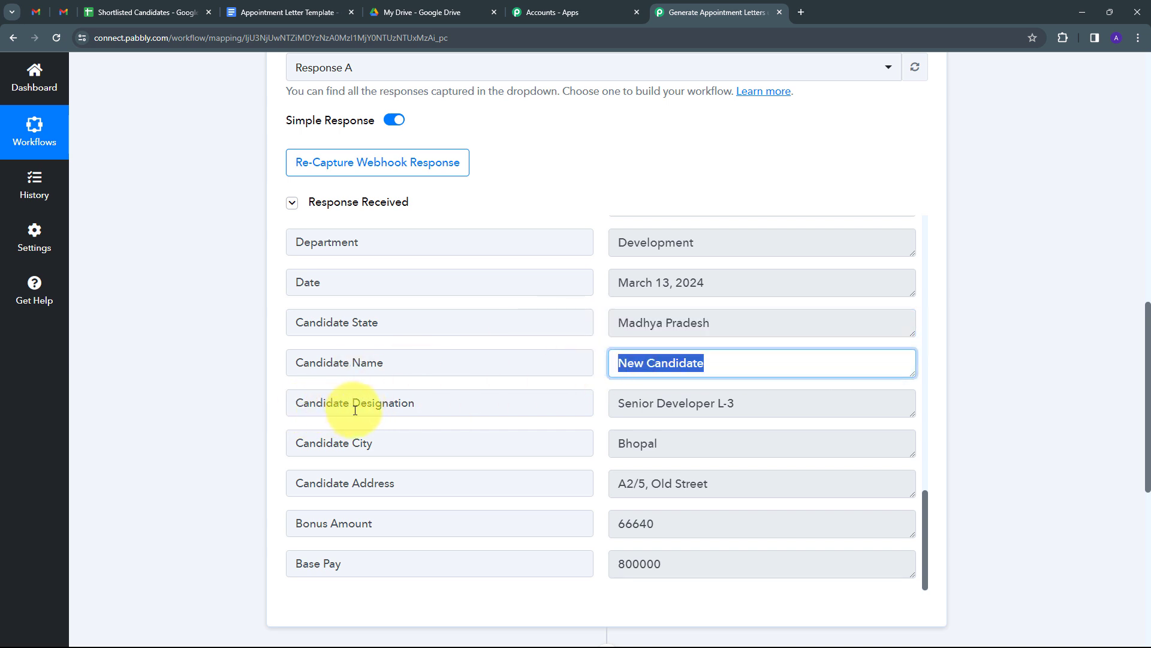
left_click_drag(840, 408, 606, 406)
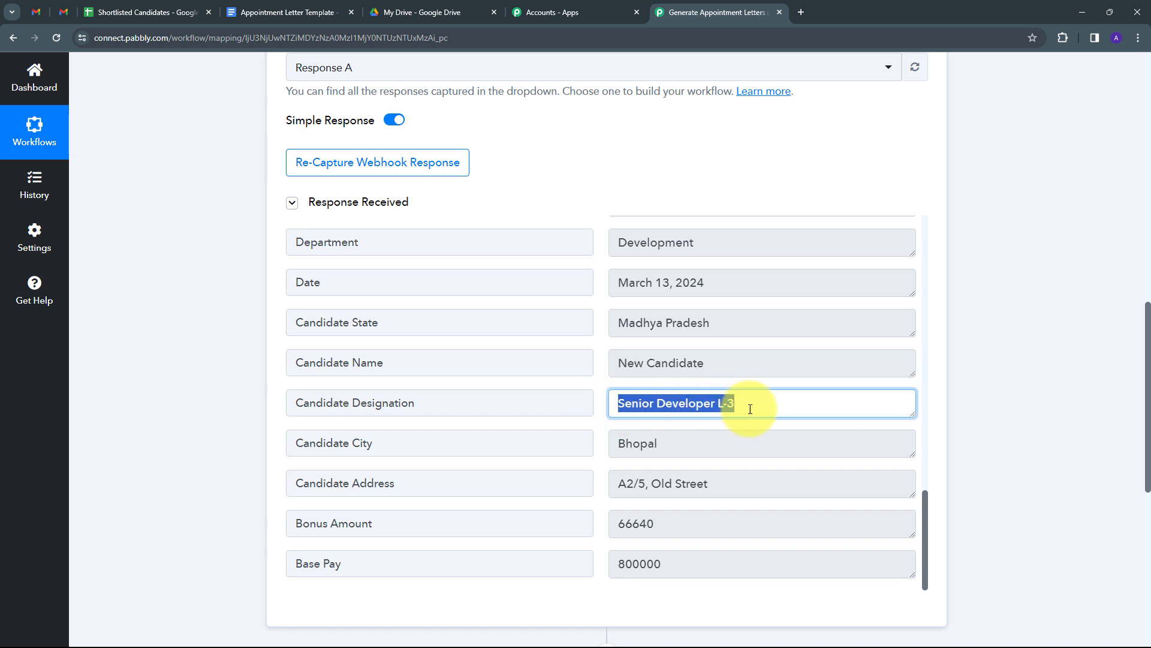
left_click_drag(672, 444, 589, 442)
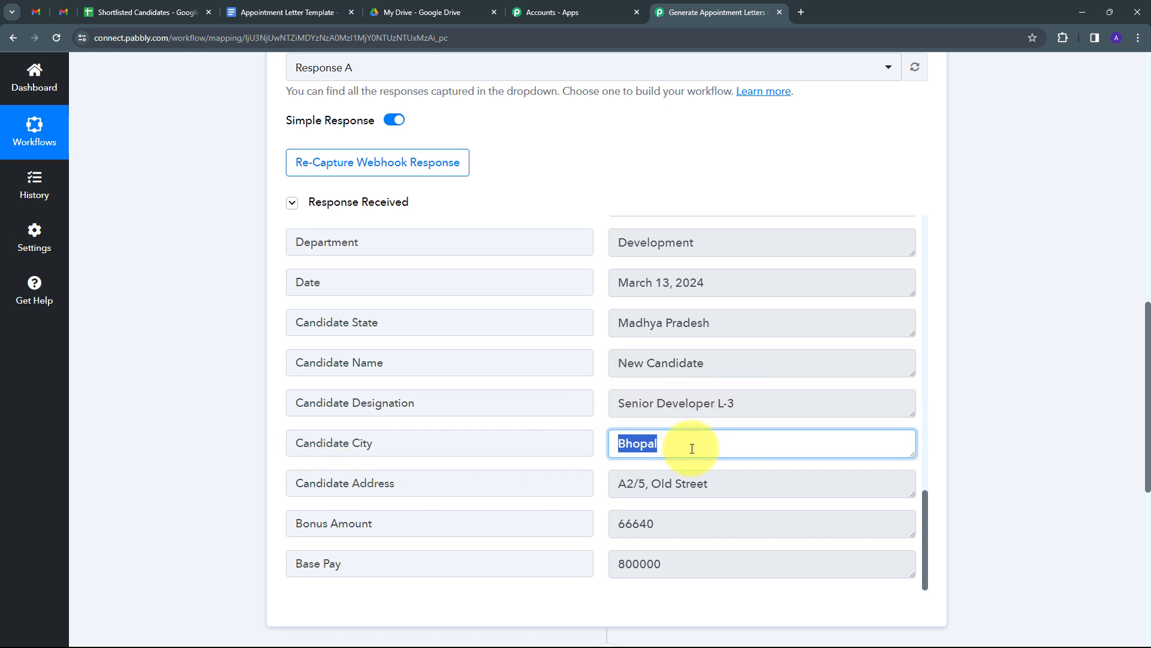
left_click_drag(759, 483, 571, 482)
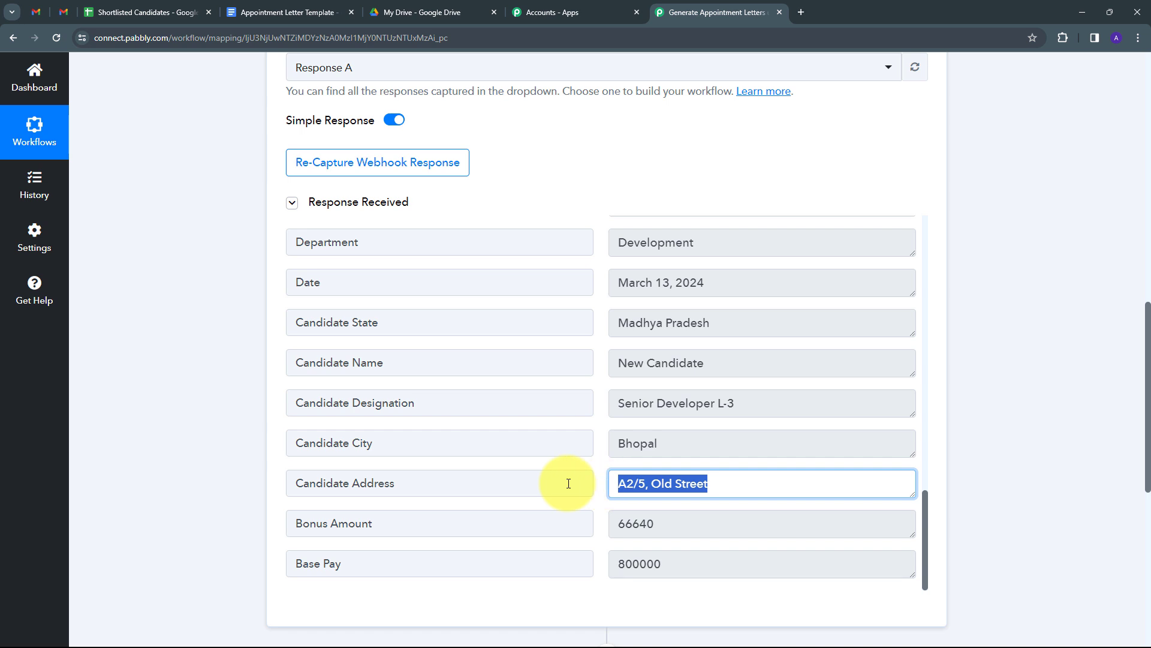
left_click_drag(720, 522, 552, 527)
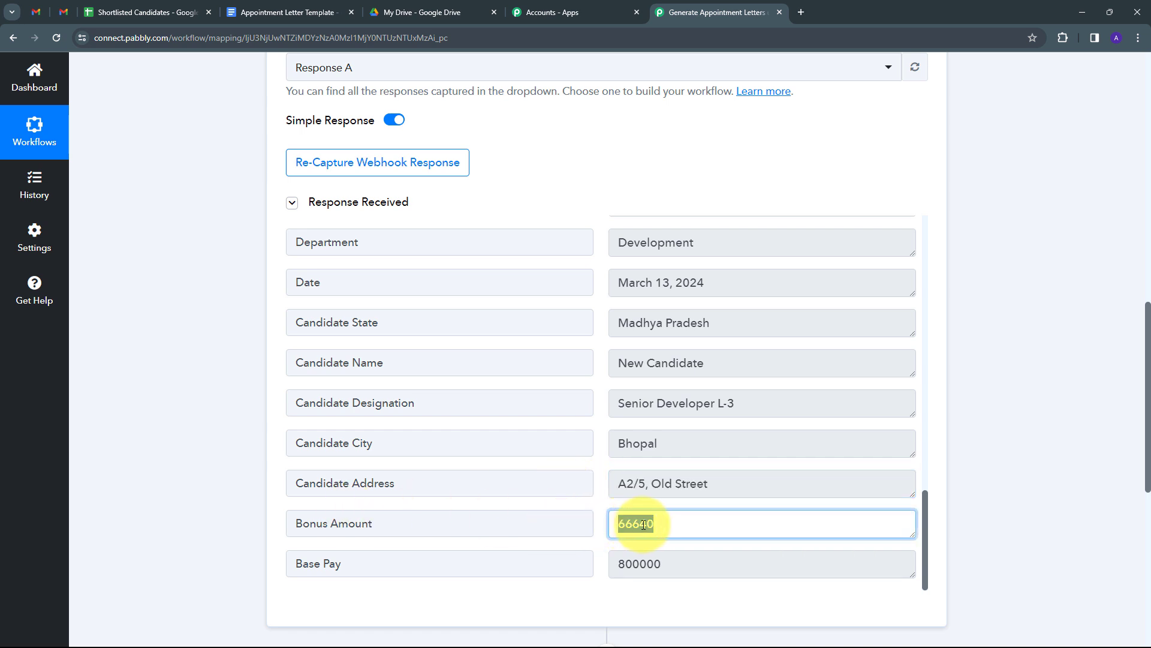
left_click_drag(695, 564, 575, 552)
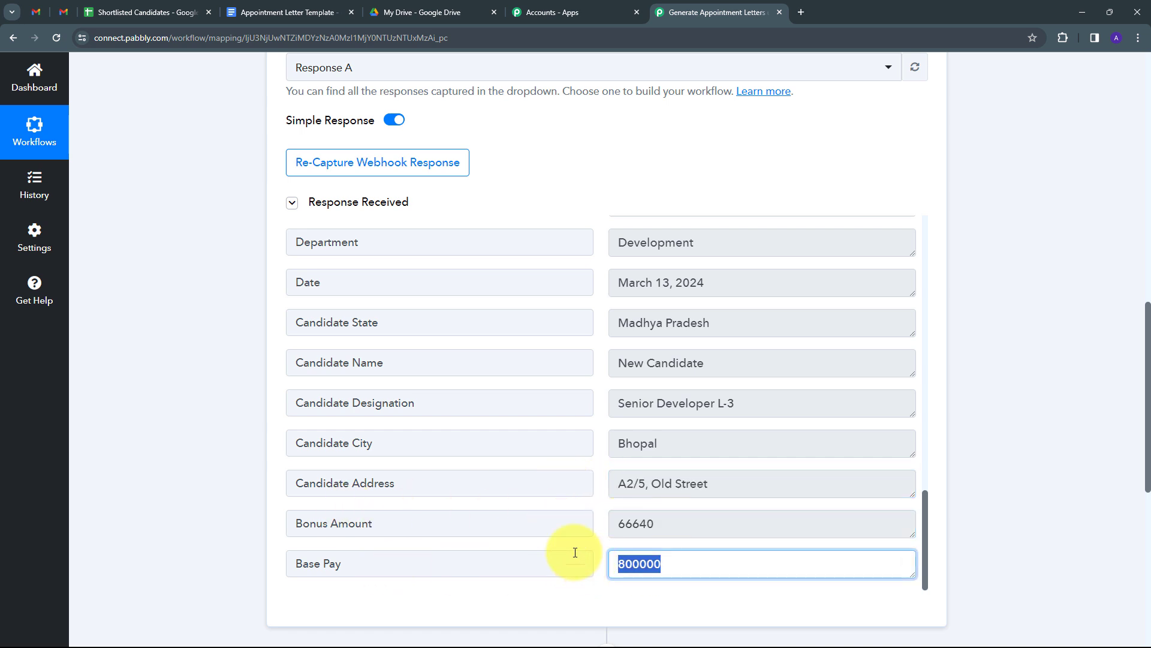
scroll(721, 428, "down", 1)
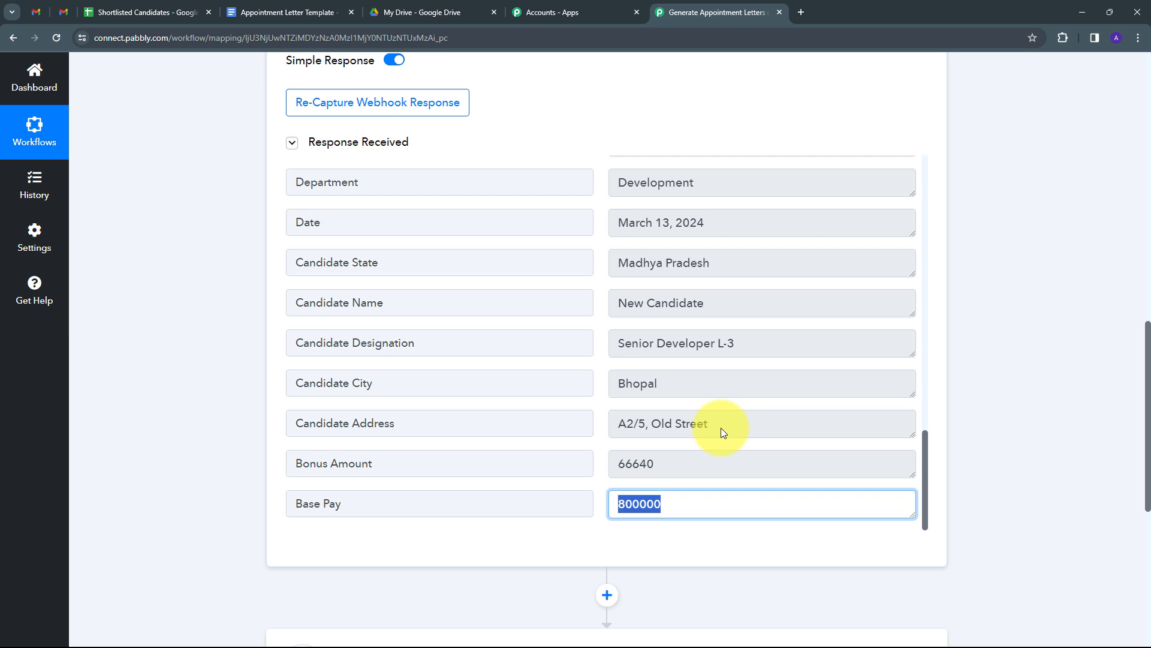
- Make Google Docs' Create Document from Template the workflow's action
scroll(820, 357, "down", 4)
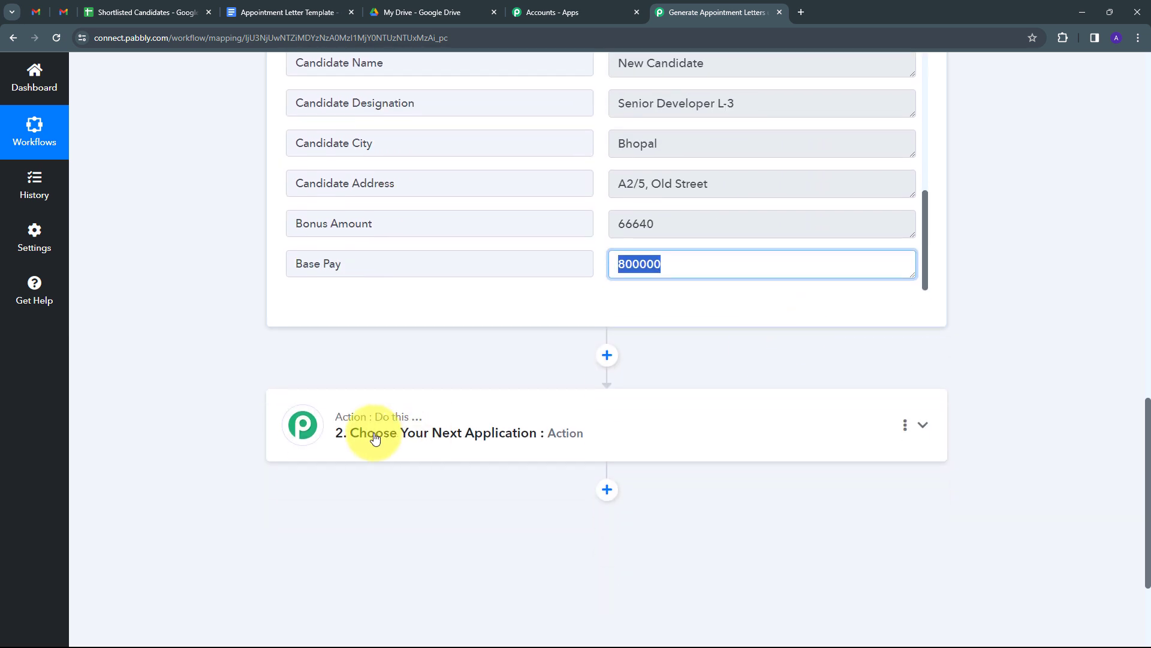
left_click(733, 421)
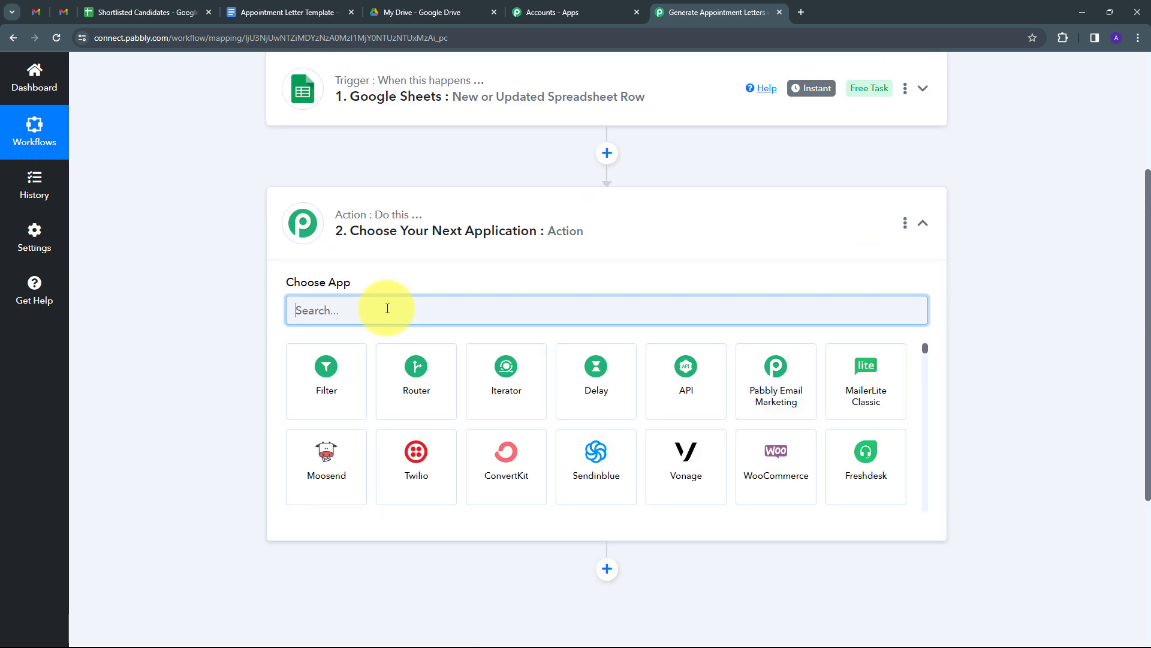
type("Google Docs")
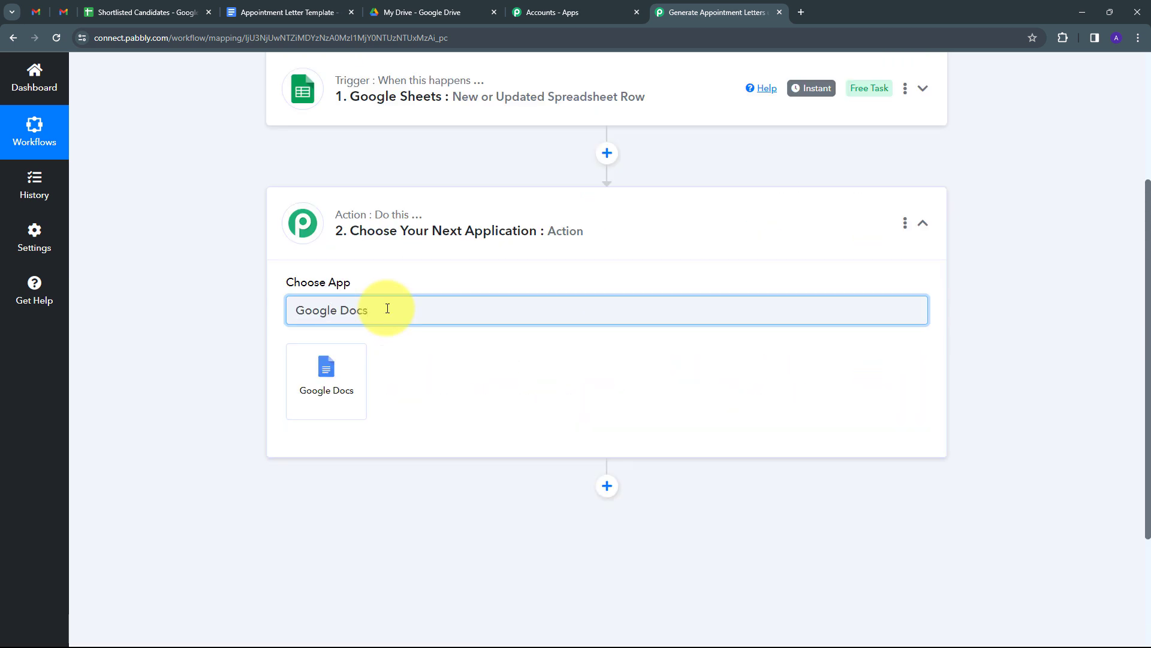
left_click(339, 390)
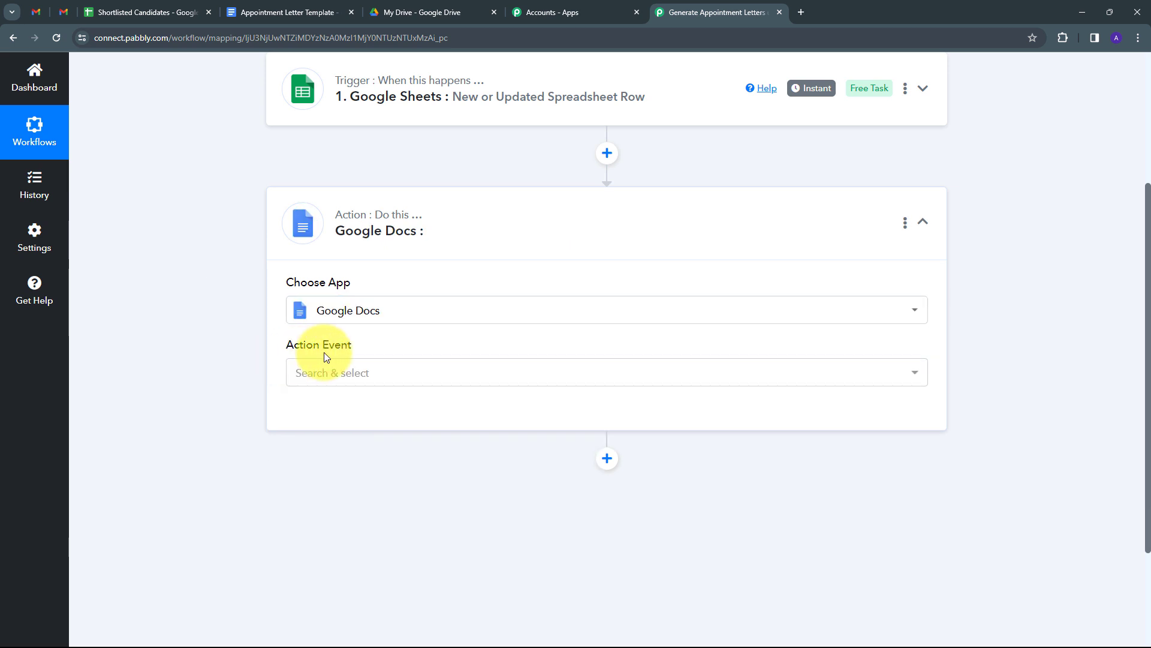
left_click(627, 380)
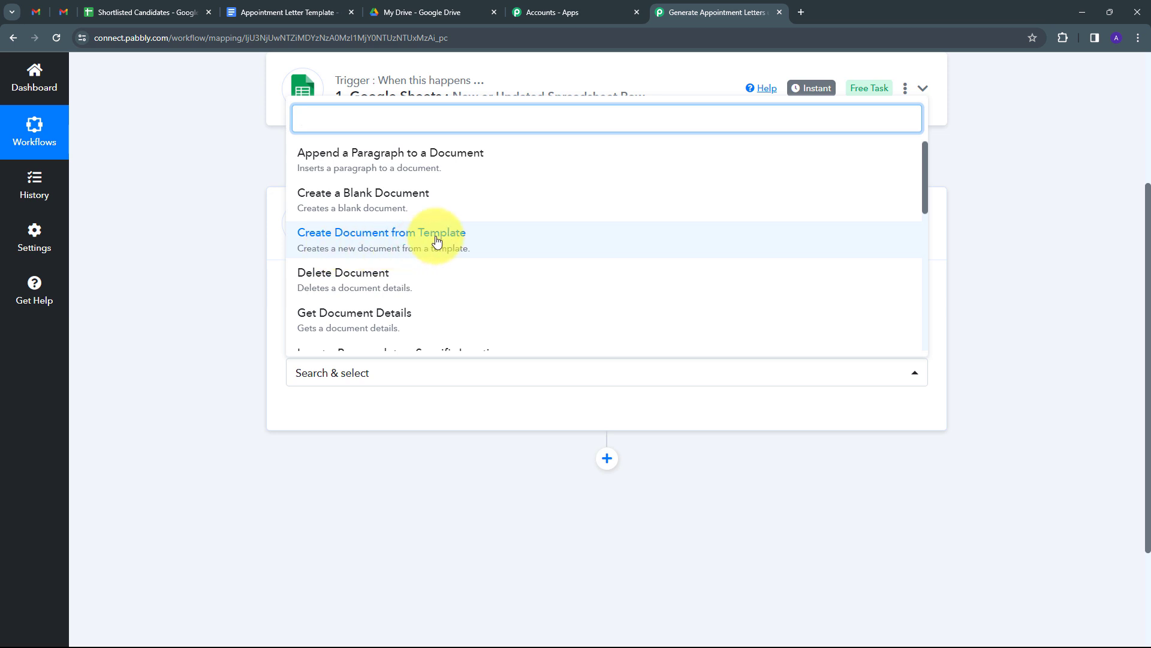
left_click(368, 240)
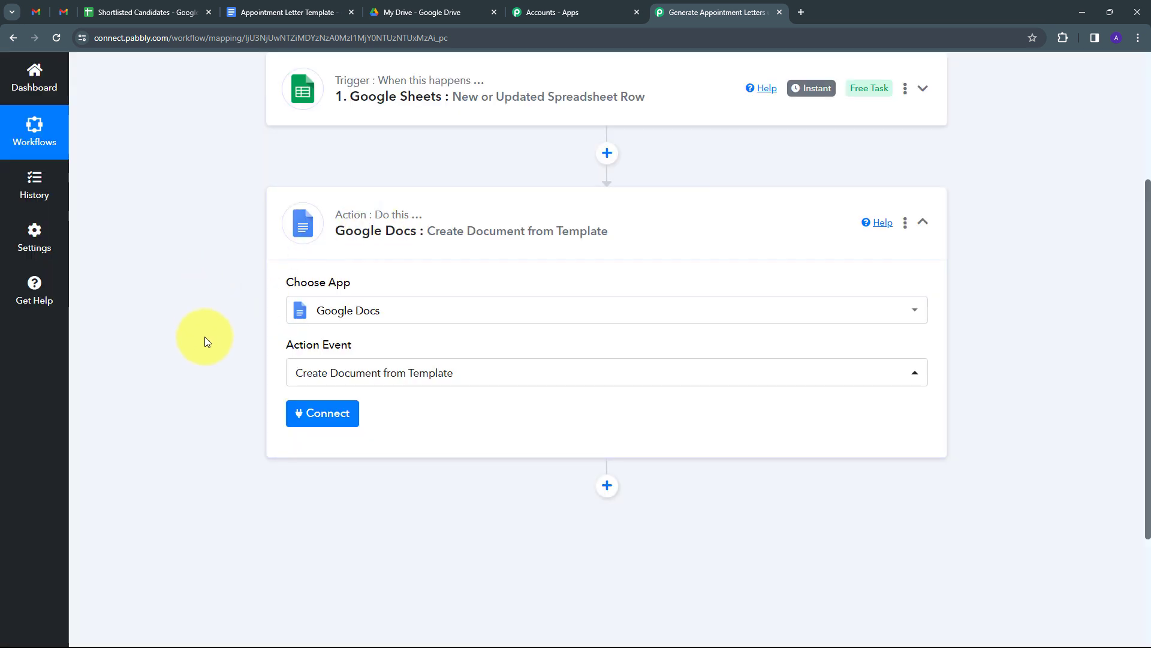
- Add a new Google Docs connection via Sign in with Google and allow access
left_click(327, 418)
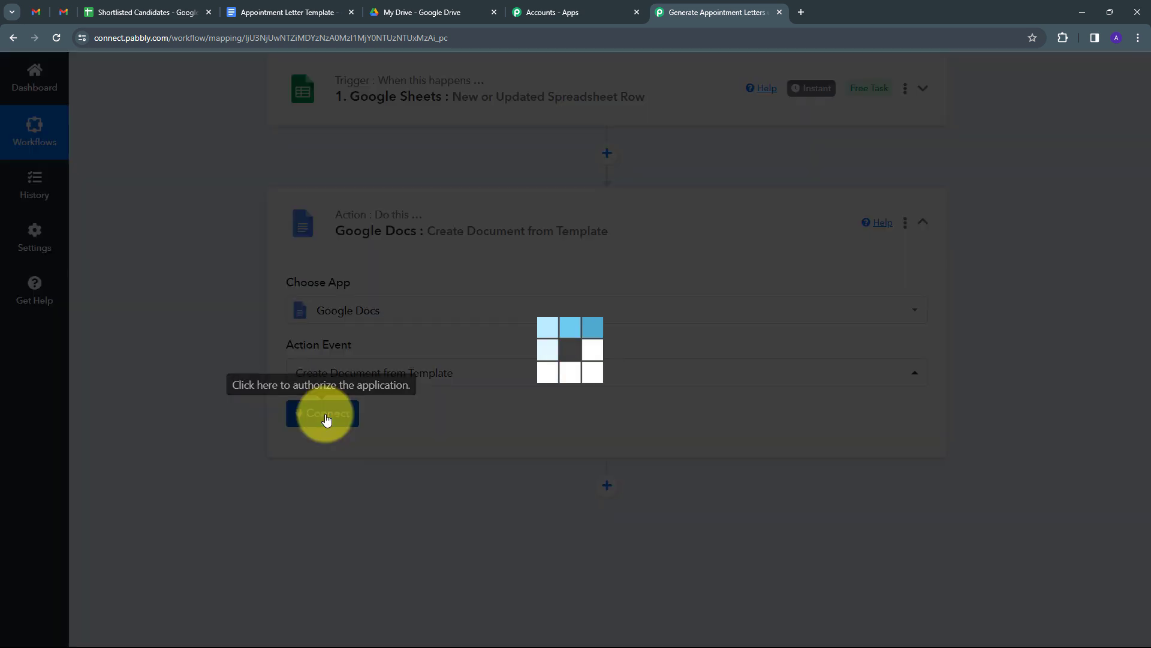
left_click(594, 207)
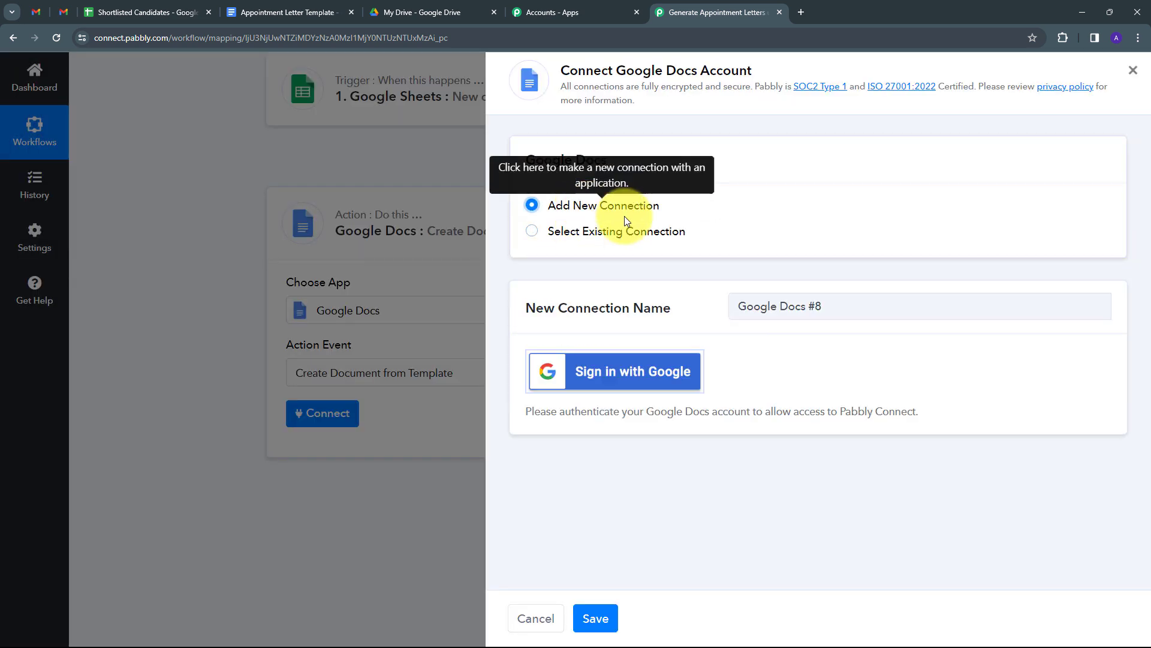
left_click(625, 388)
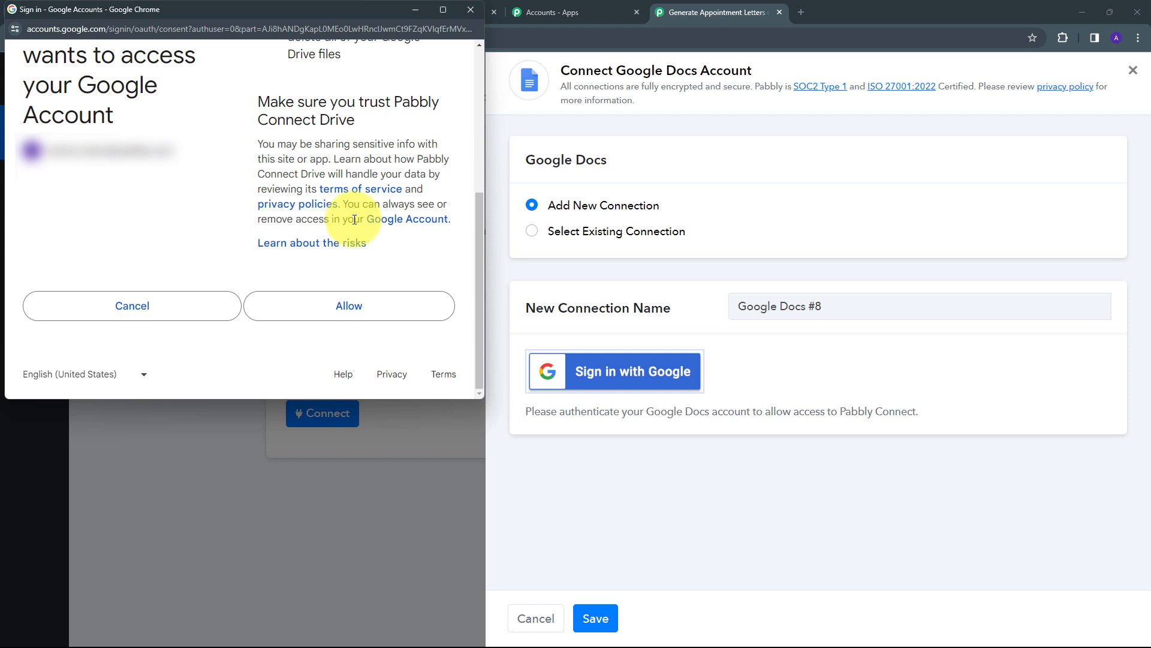
left_click(354, 311)
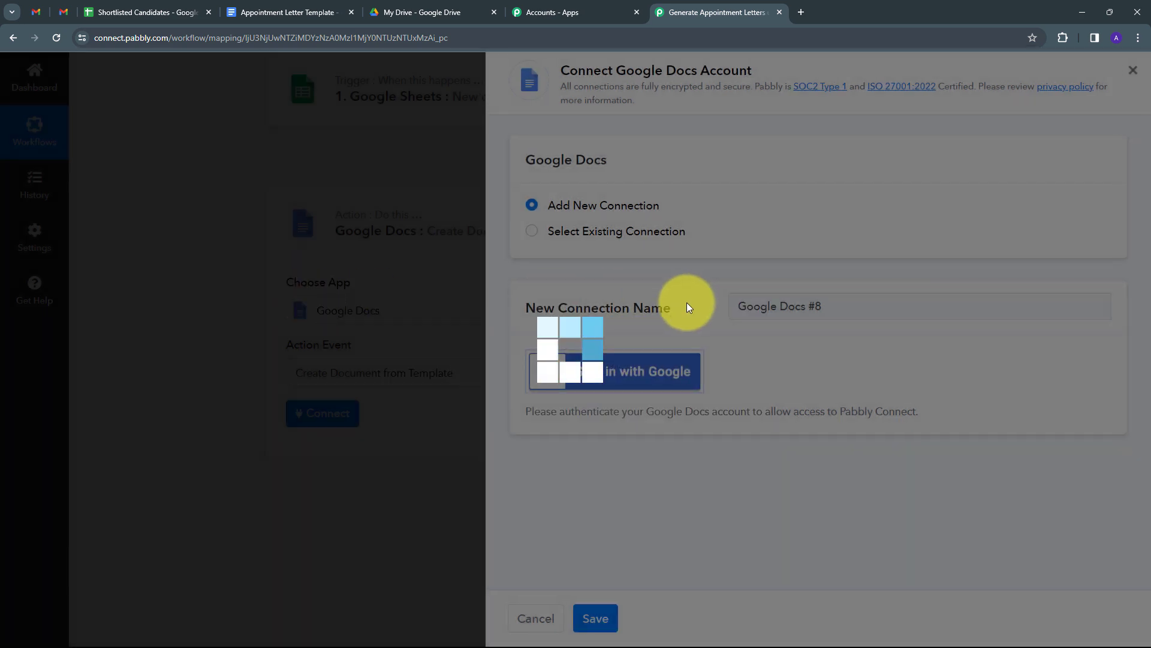
scroll(611, 244, "down", 5)
- Scroll the action form, then switch to the Appointment Letter Template document
scroll(620, 307, "down", 5)
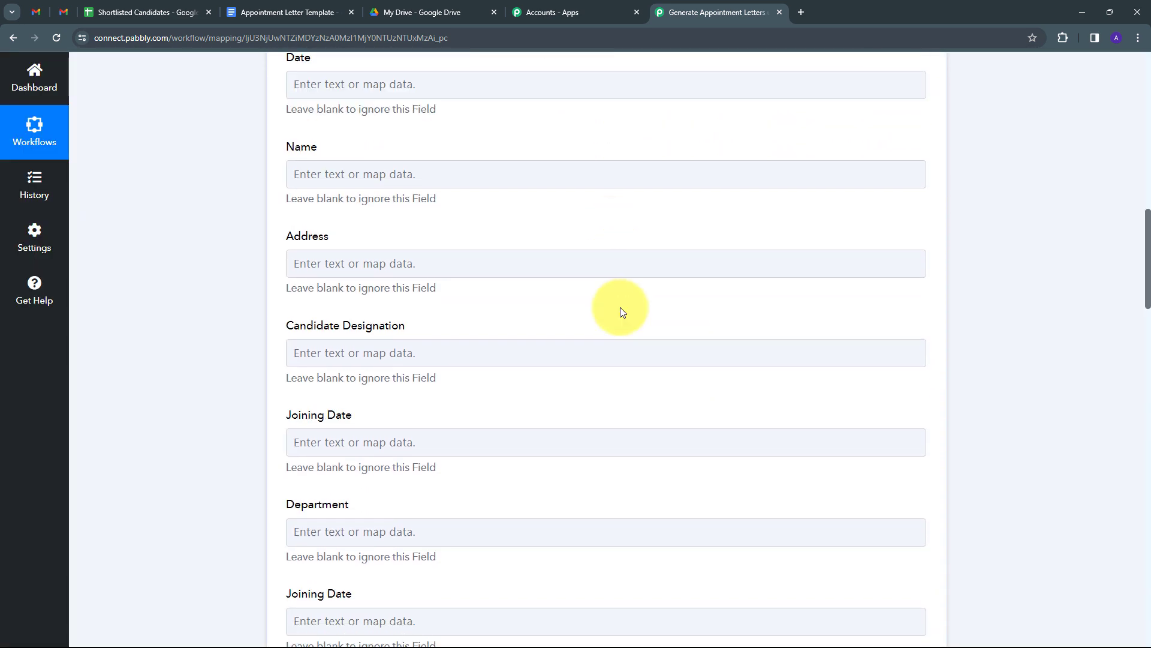
scroll(621, 307, "up", 7)
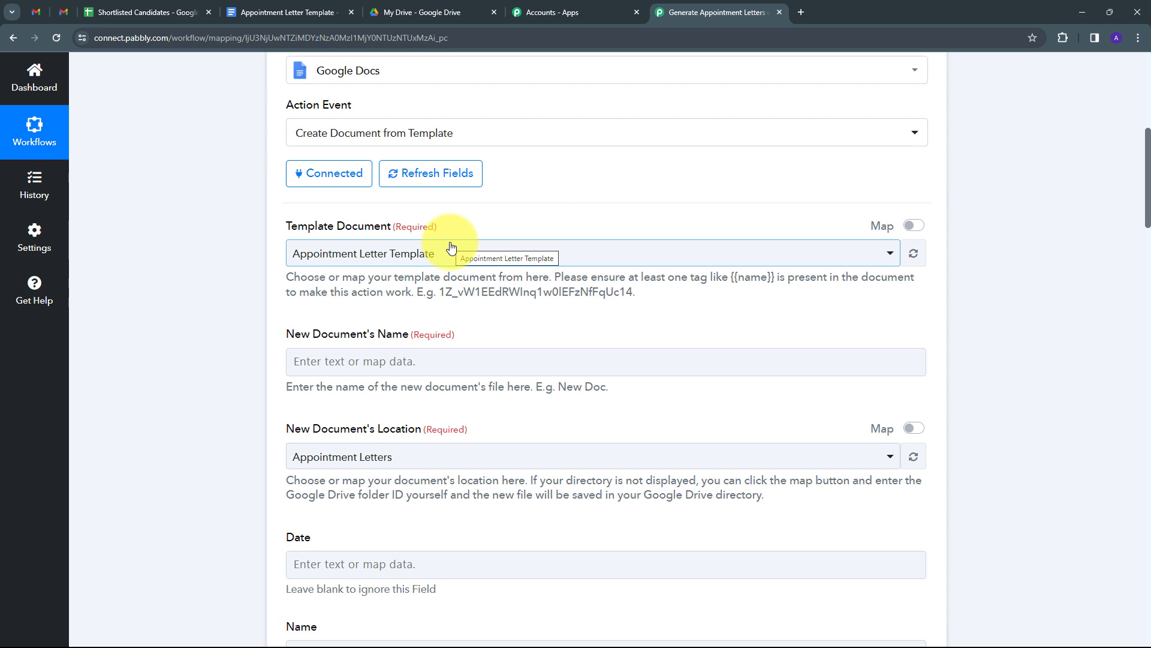
left_click(285, 13)
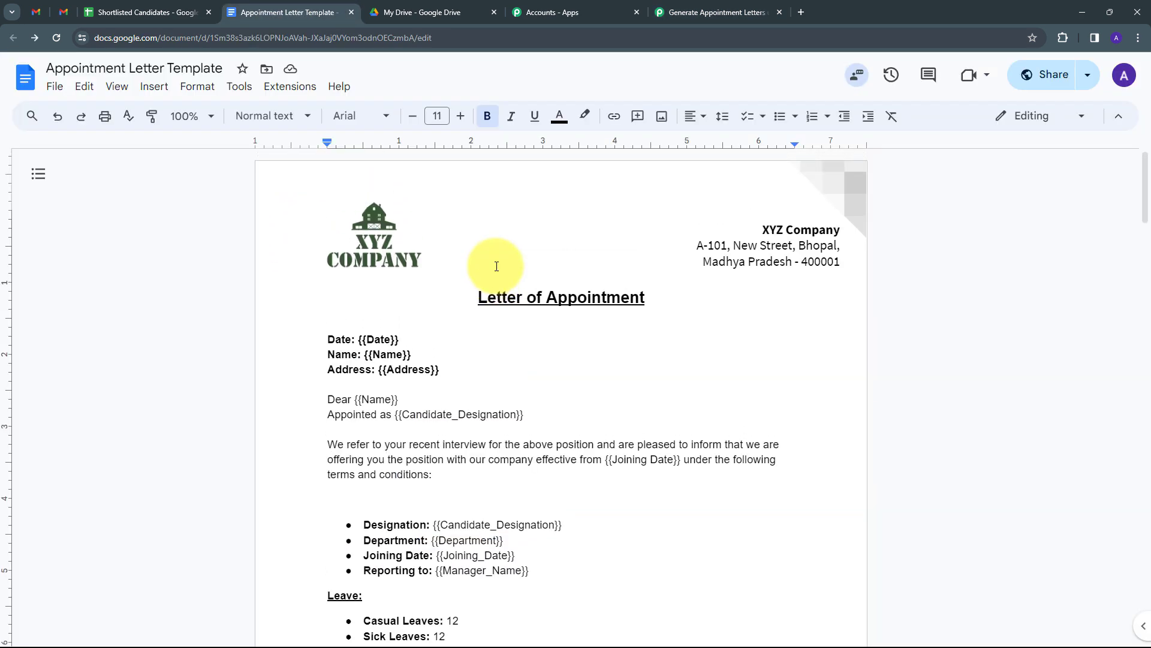
- Scroll the template's placeholder tags down to the closing and back, then return to the workflow
scroll(390, 300, "down", 2)
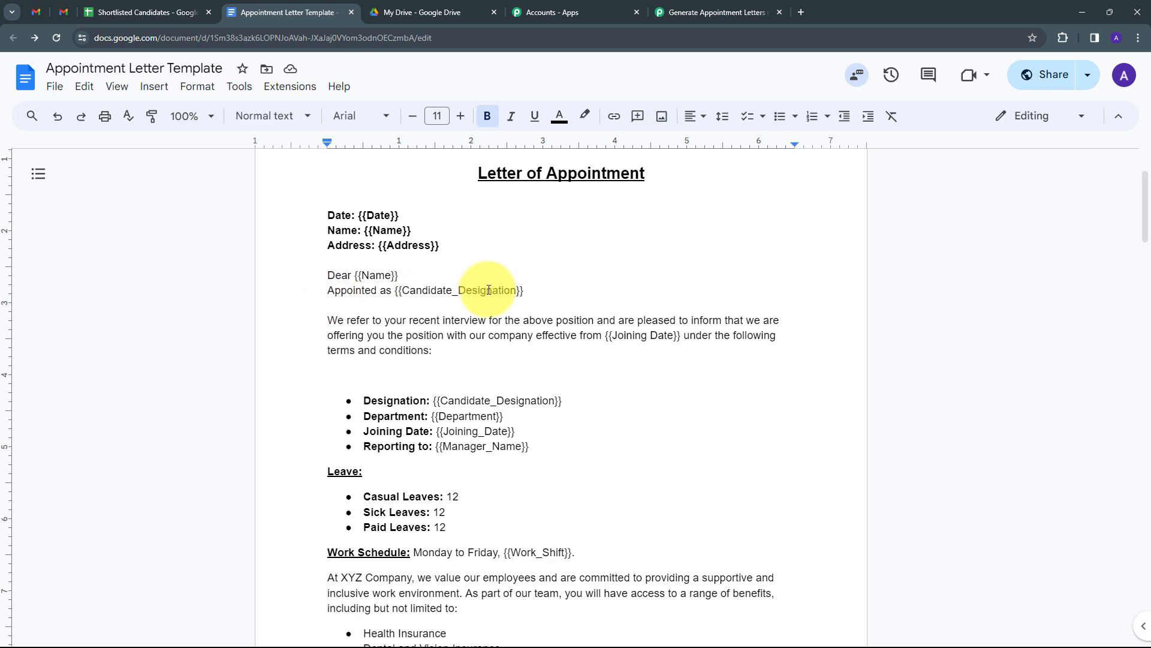
scroll(474, 288, "down", 4)
scroll(459, 264, "up", 4)
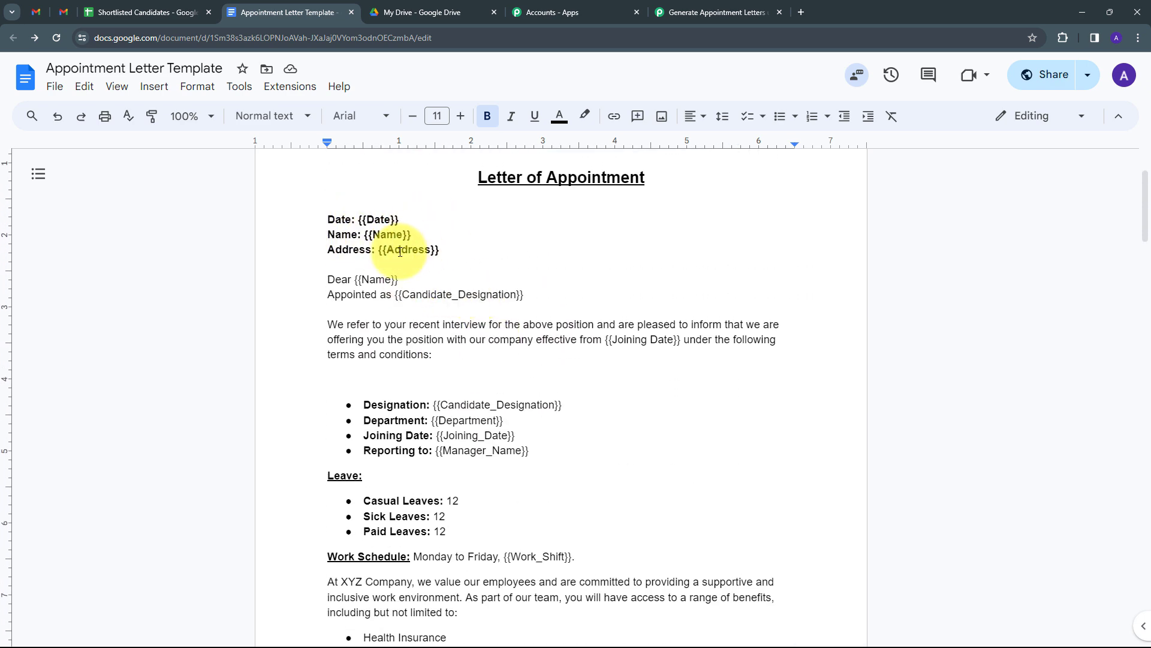
scroll(400, 251, "up", 2)
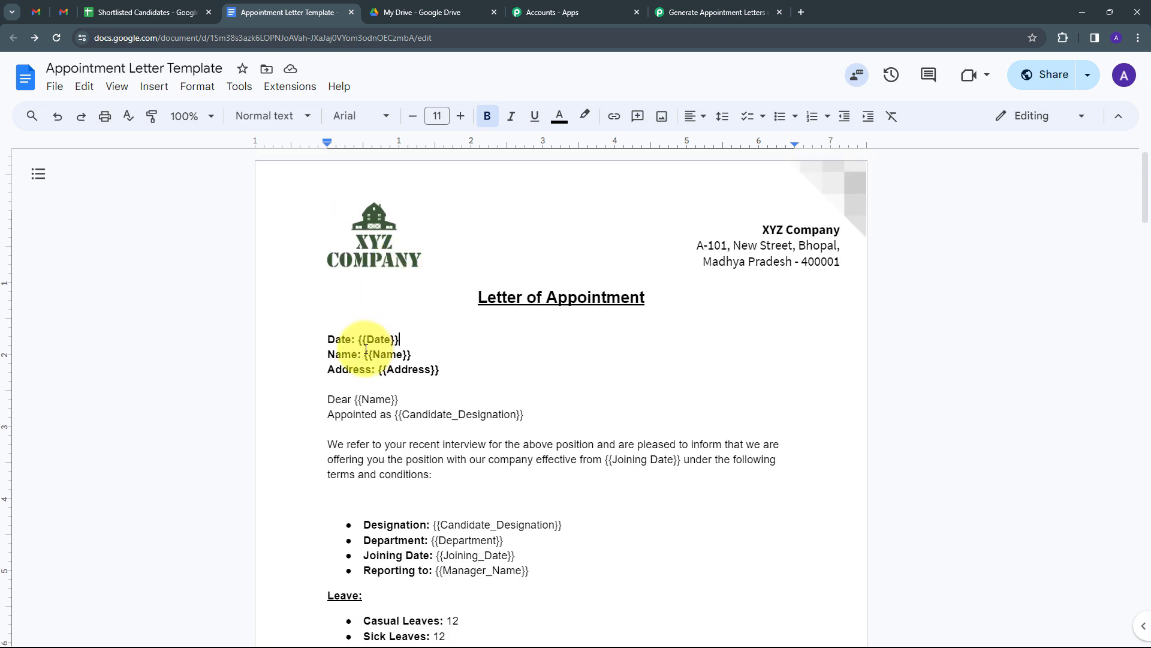
scroll(528, 352, "down", 7)
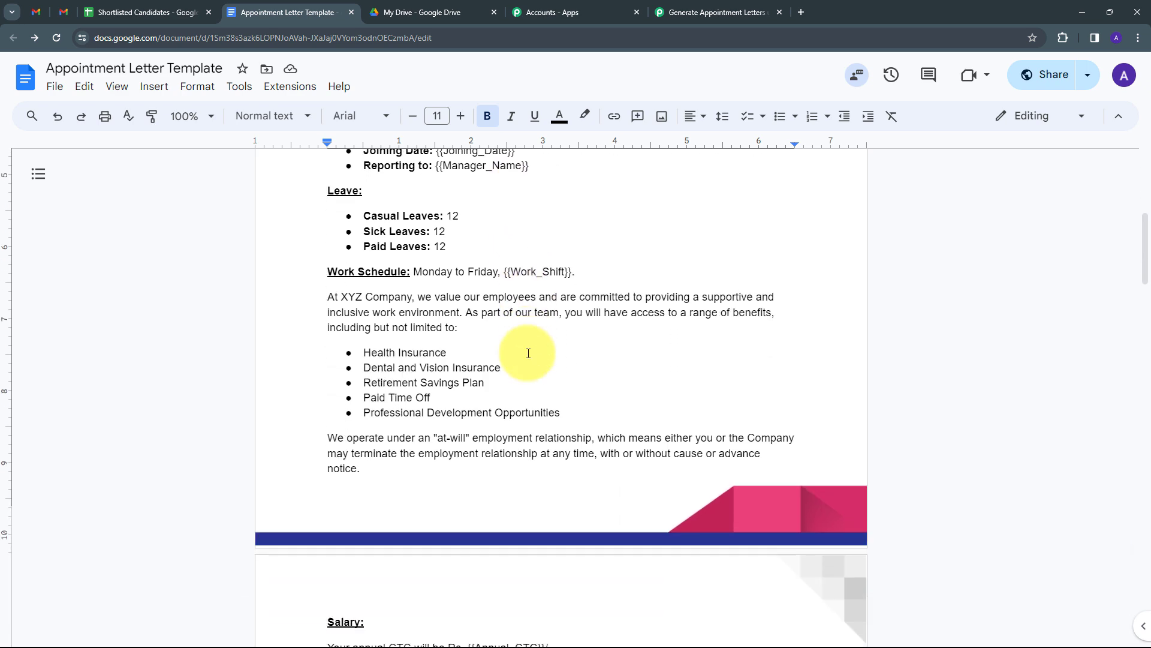
scroll(528, 353, "down", 5)
scroll(528, 353, "up", 9)
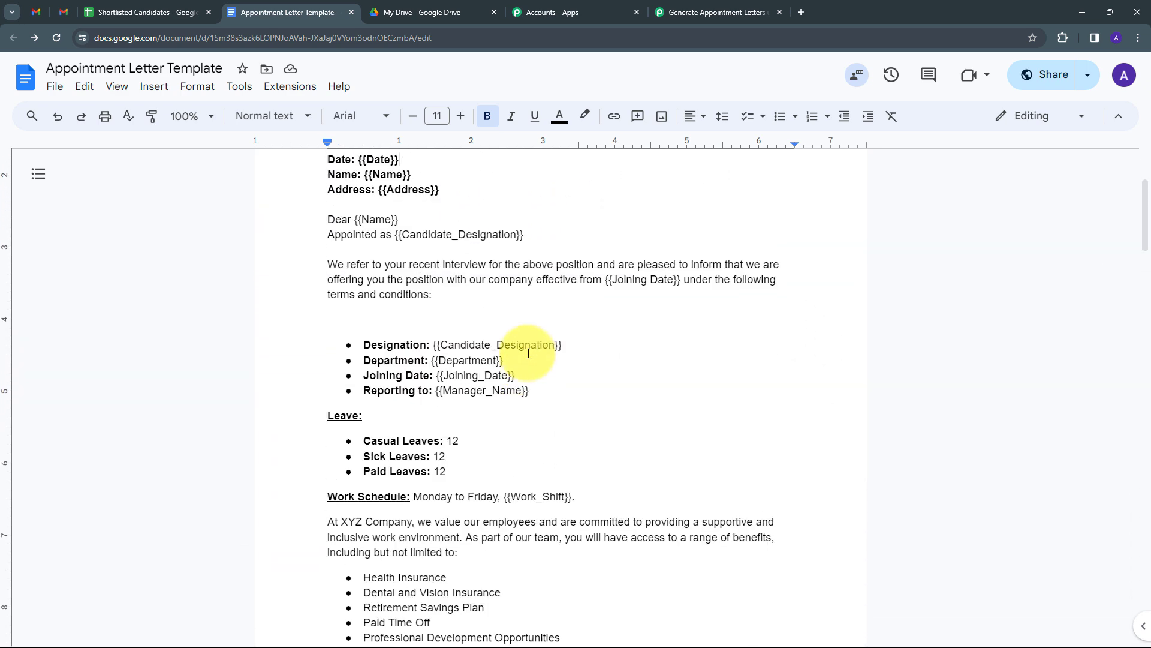
scroll(528, 352, "down", 10)
scroll(527, 353, "down", 9)
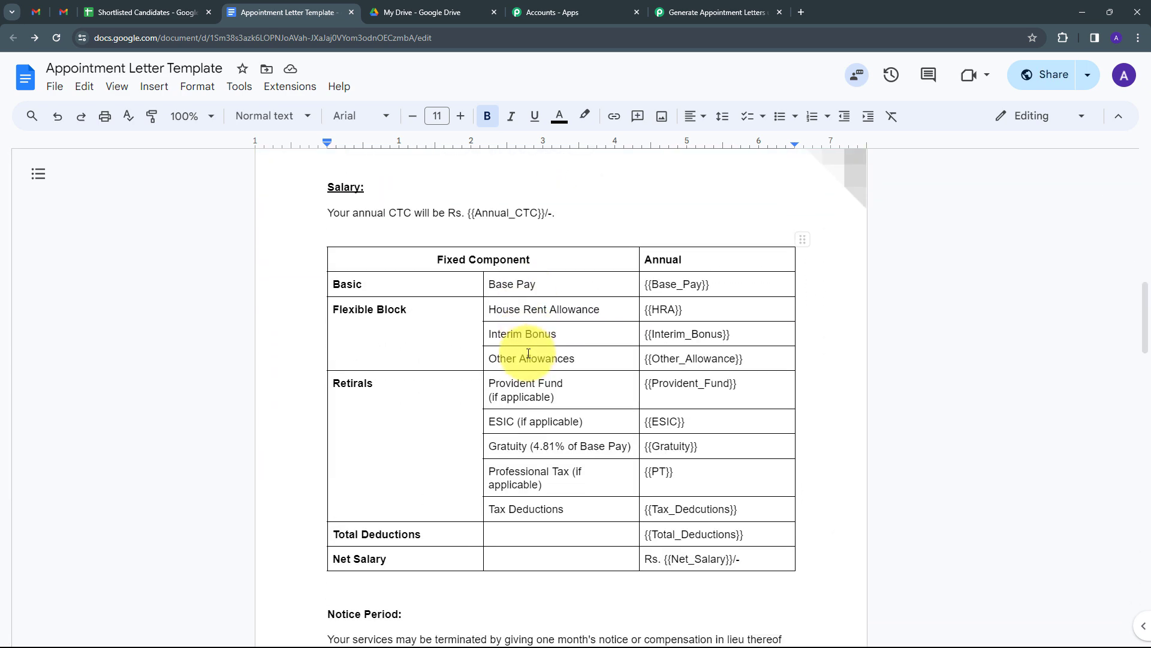
scroll(528, 353, "down", 8)
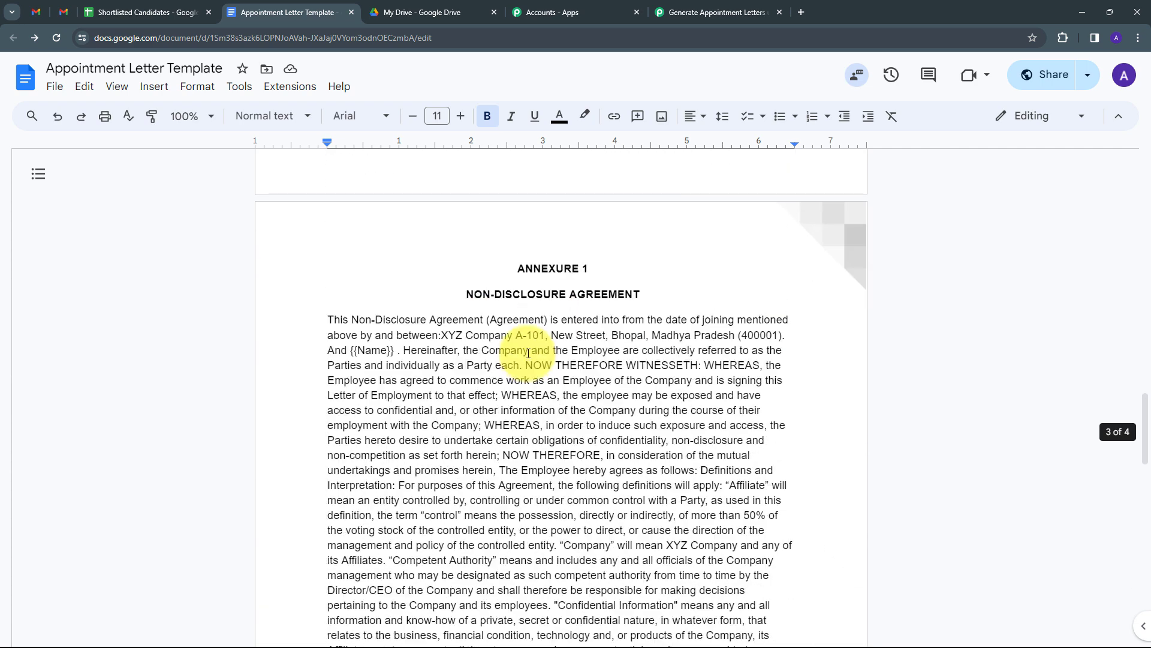
scroll(528, 352, "down", 5)
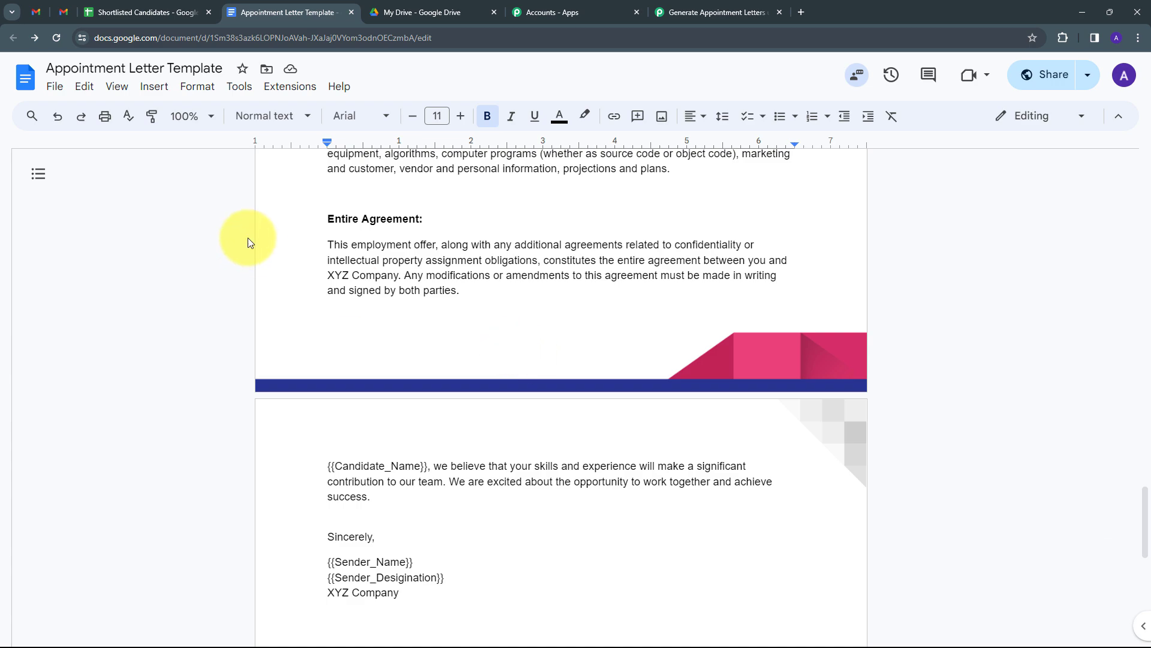
scroll(507, 336, "down", 2)
scroll(506, 346, "up", 6)
scroll(514, 354, "up", 20)
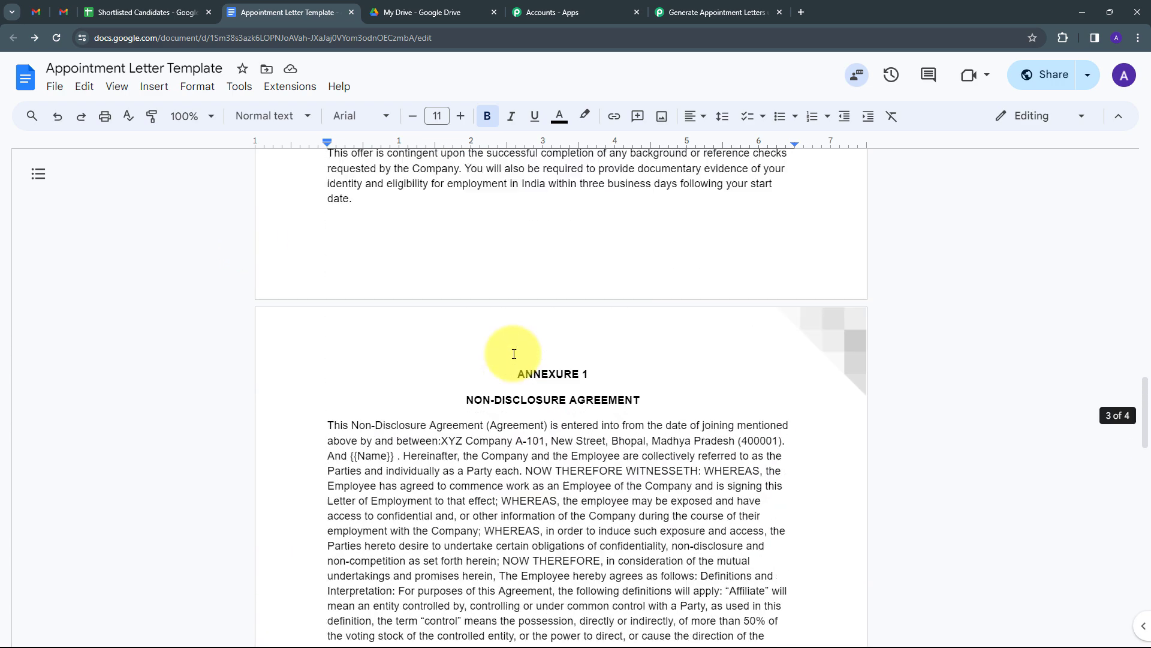
scroll(513, 354, "up", 3)
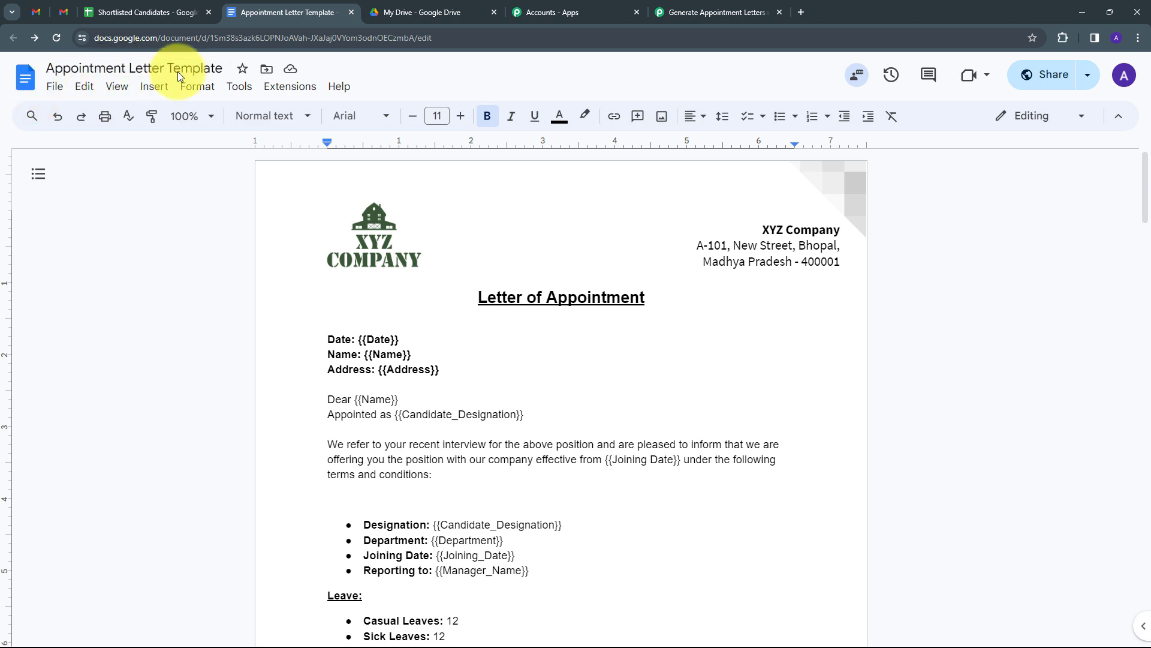
left_click(714, 12)
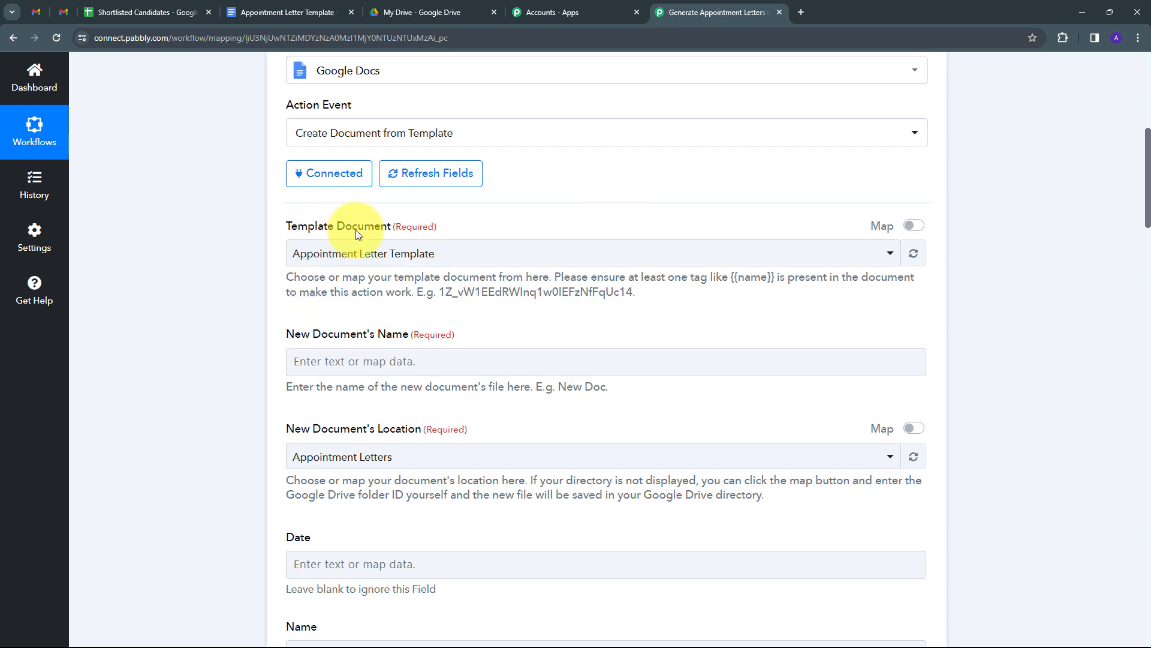
- Choose Appointment Letter Template as the Google Docs action's template document
left_click(698, 252)
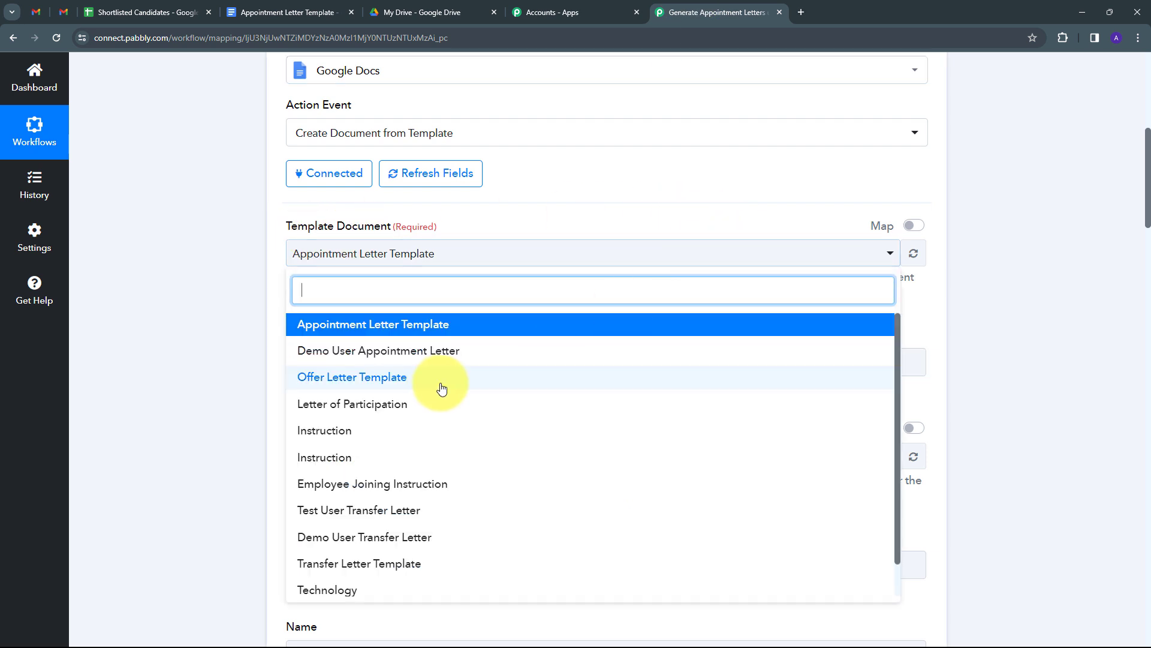
scroll(437, 383, "down", 2)
scroll(445, 448, "up", 2)
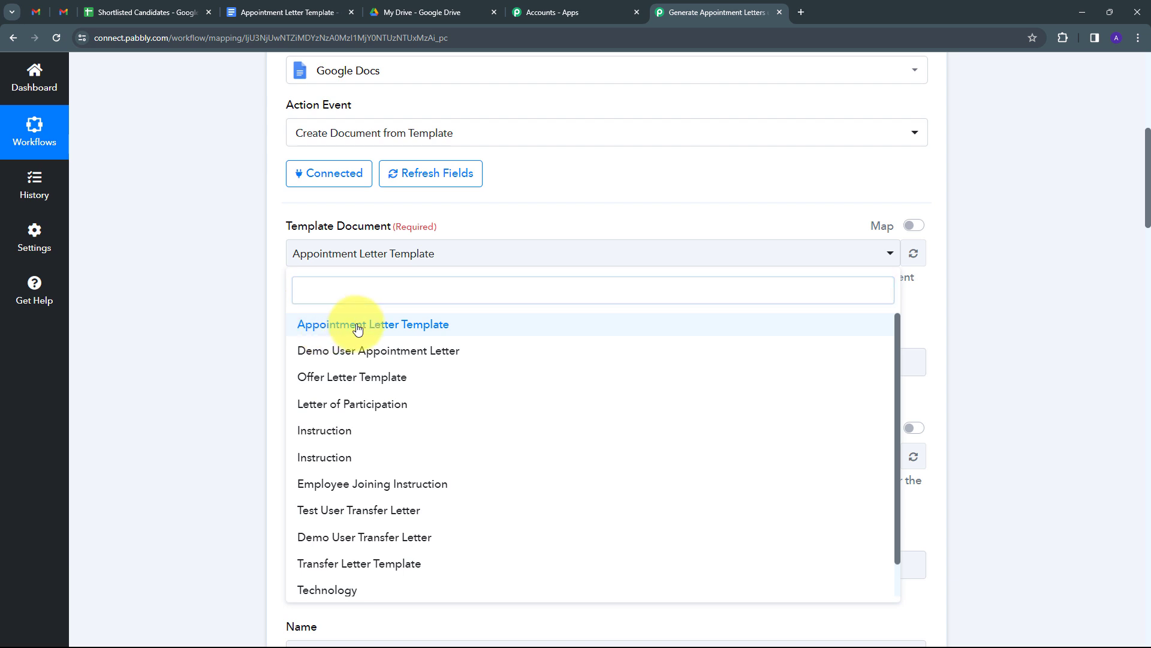
left_click(358, 327)
scroll(291, 306, "down", 1)
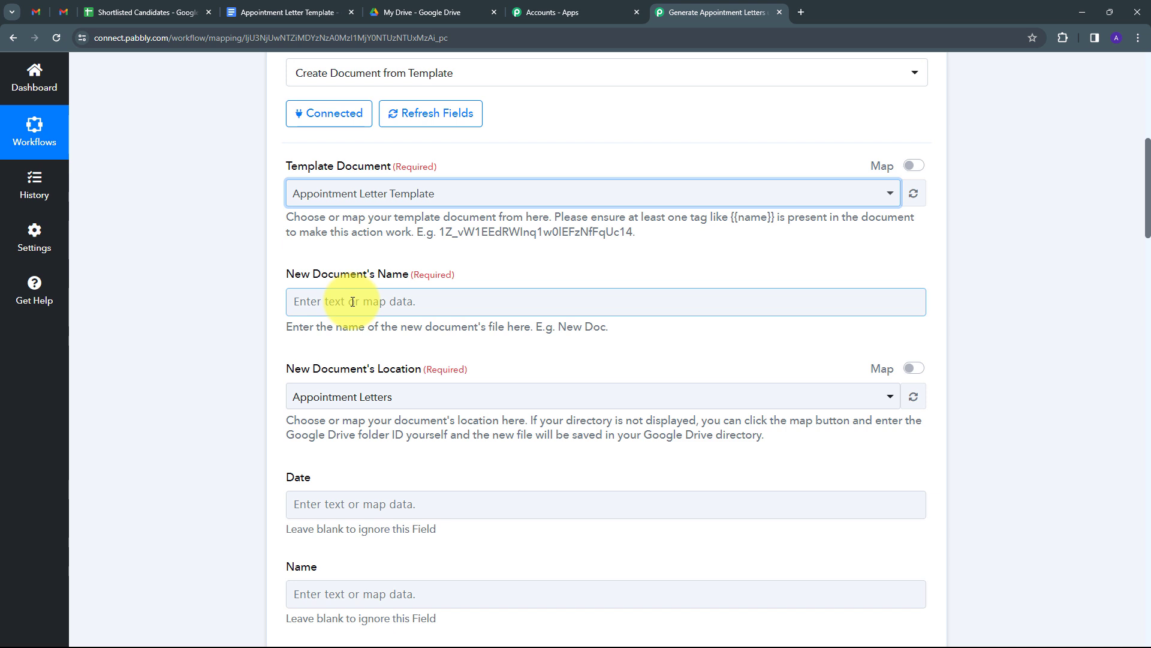
- Name the new document with the sheet's Candidate Name followed by 'Appointment Letter', then switch to My Drive
left_click(353, 301)
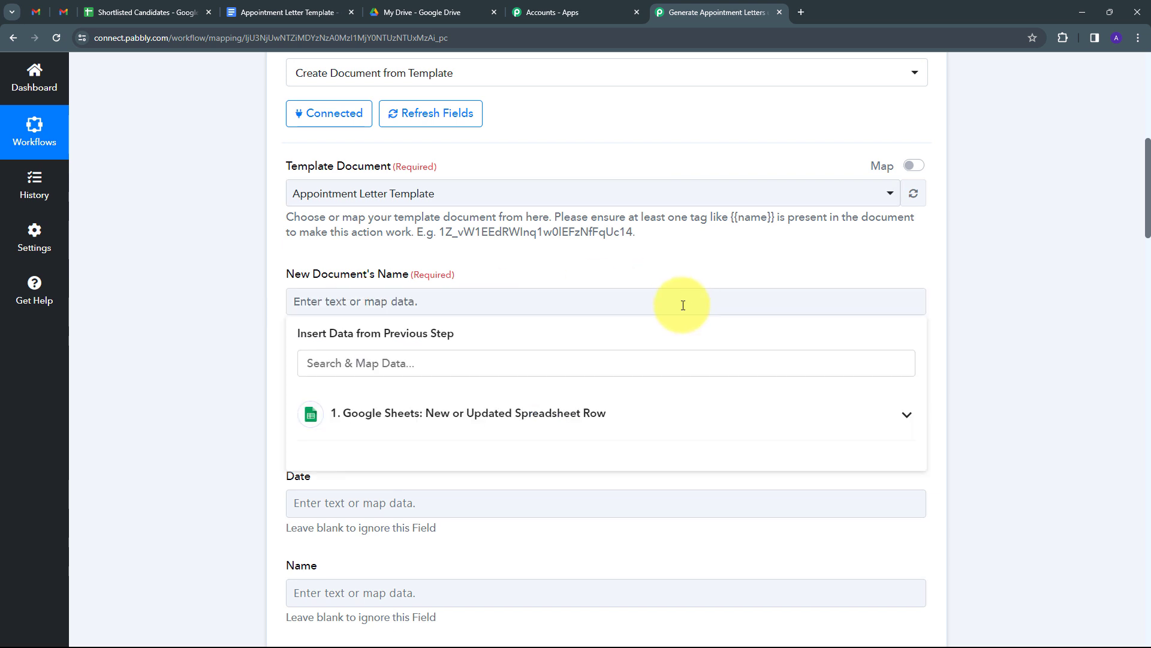
left_click(410, 421)
left_click(386, 363)
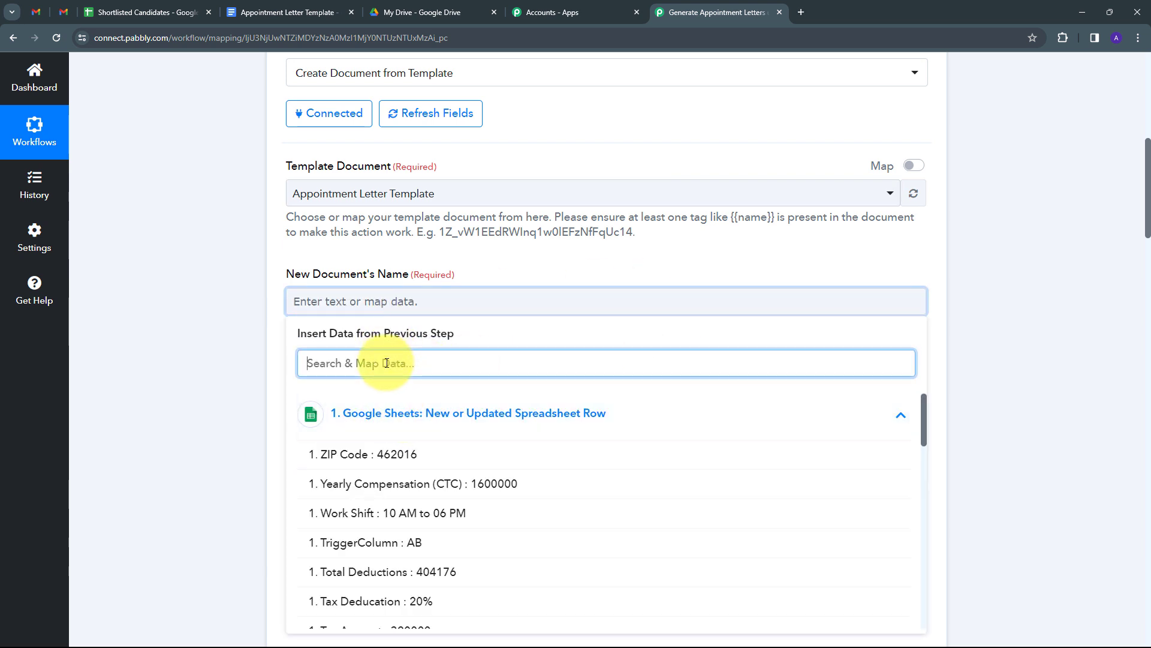
type("name")
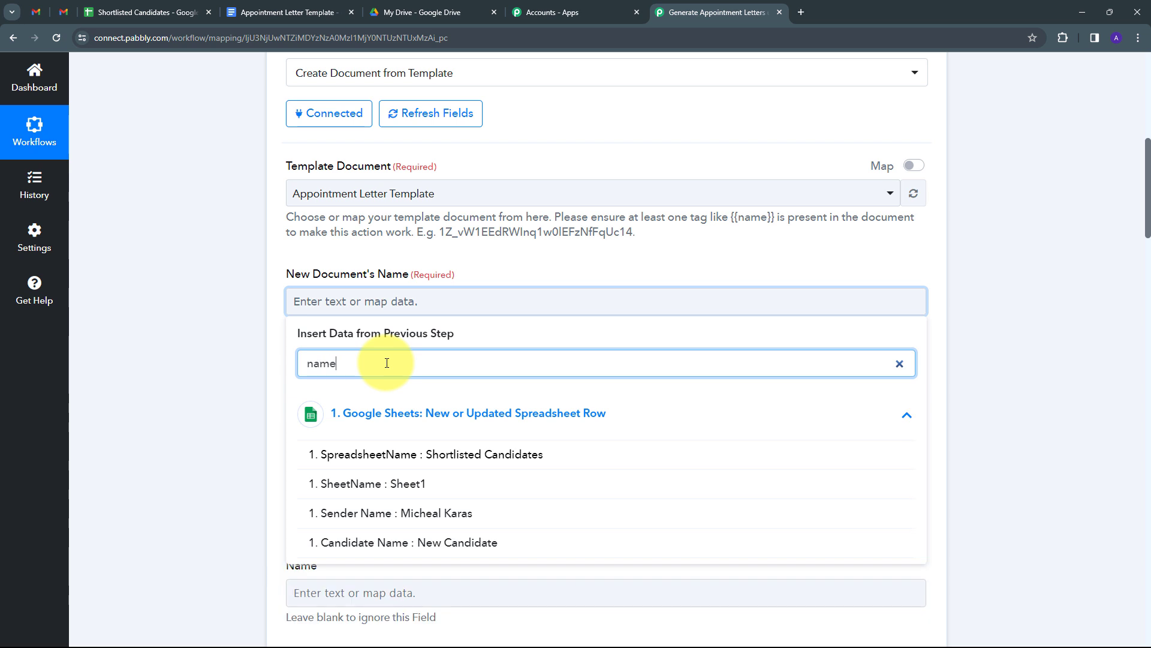
left_click(451, 548)
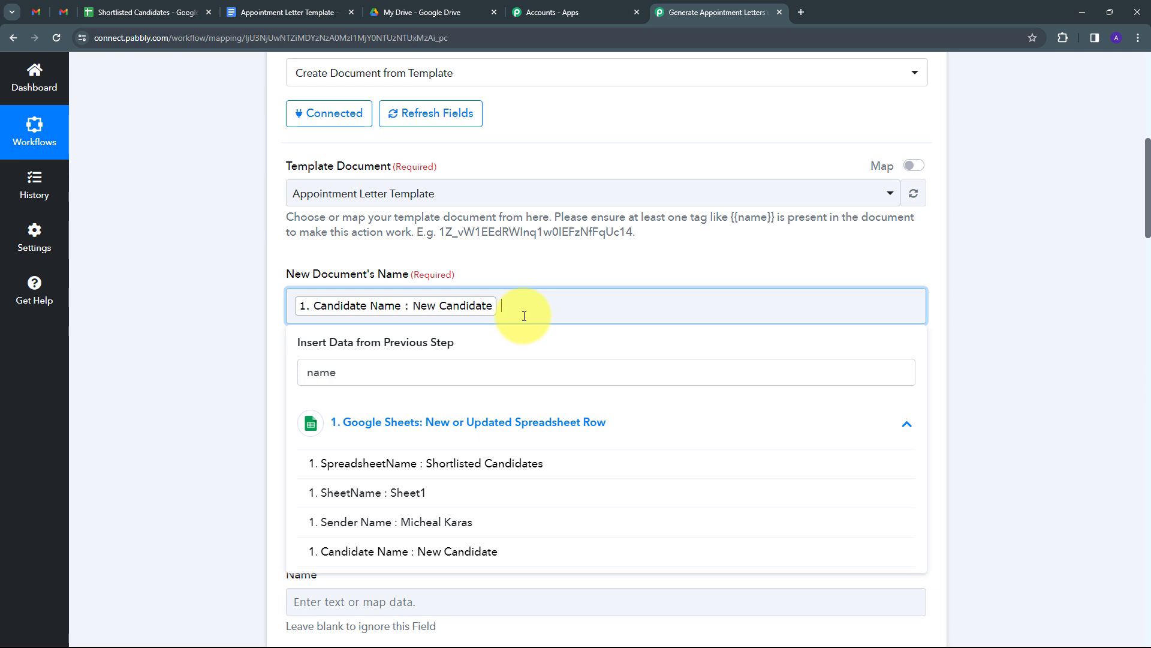
type("Appointment Letter")
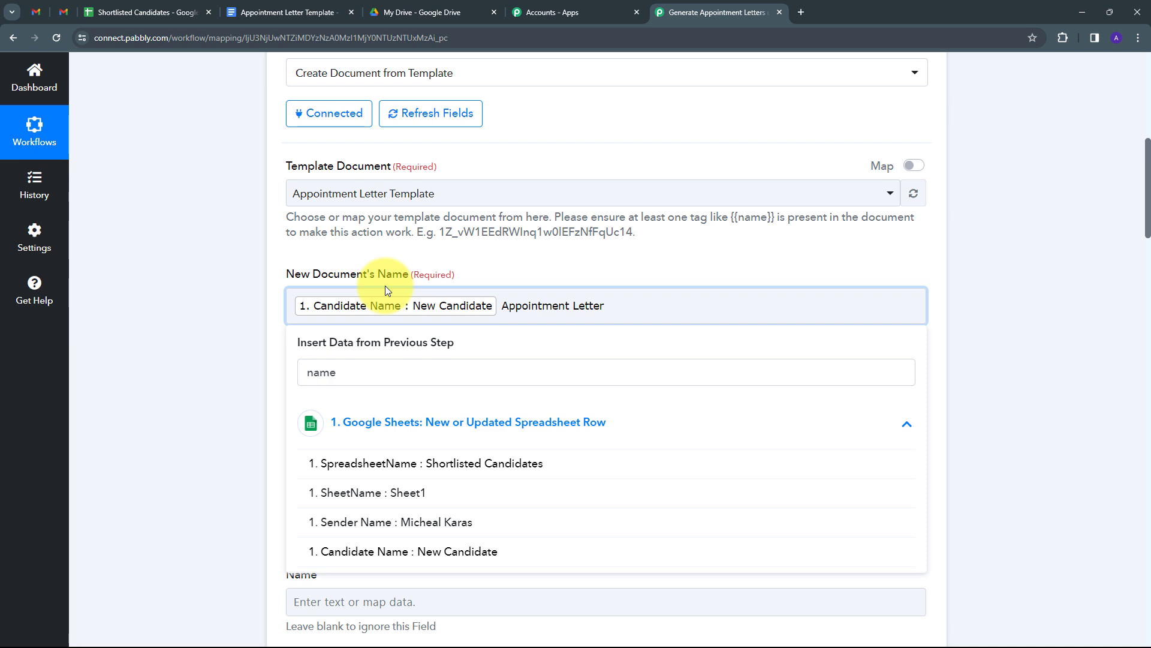
left_click(516, 268)
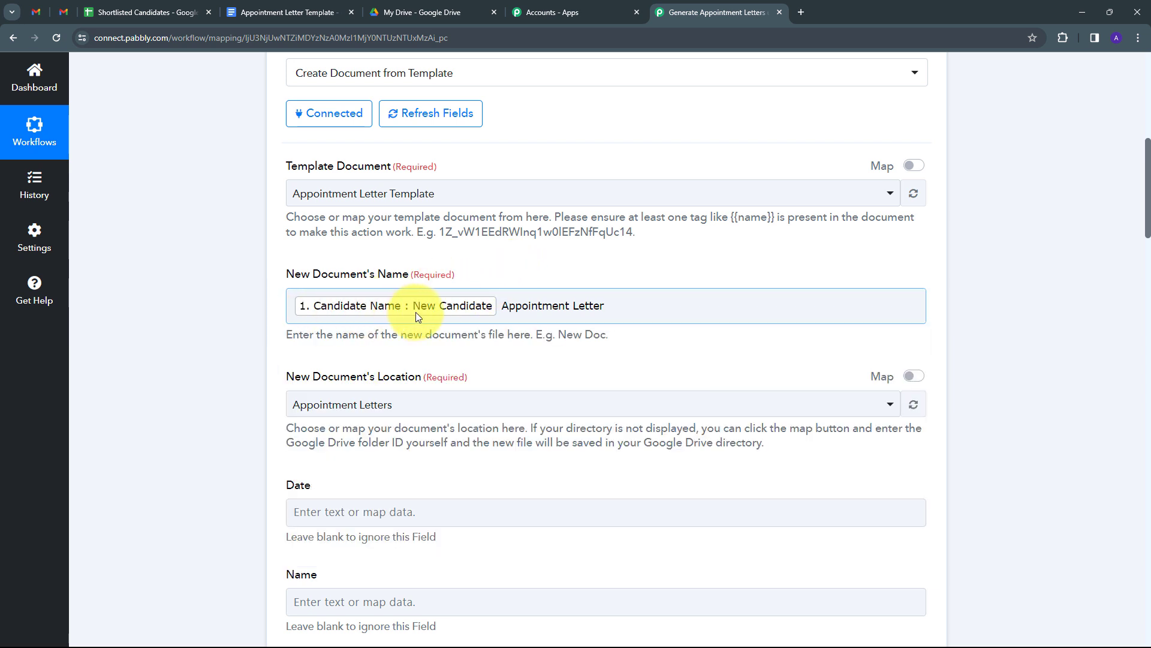
left_click(534, 281)
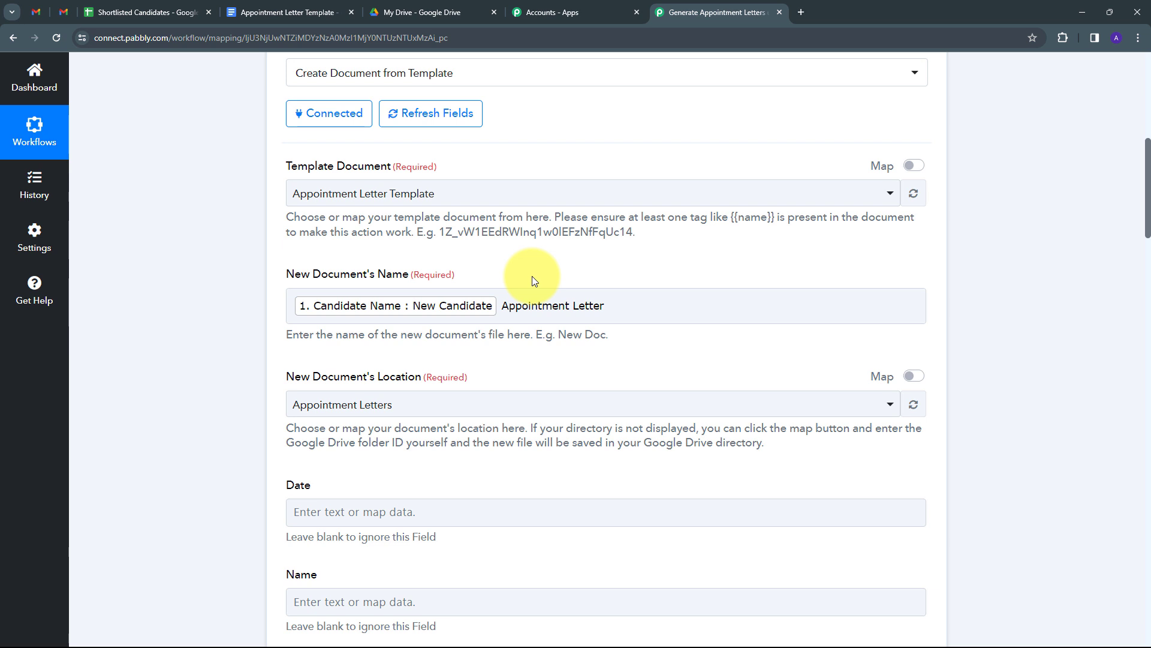
scroll(430, 321, "down", 1)
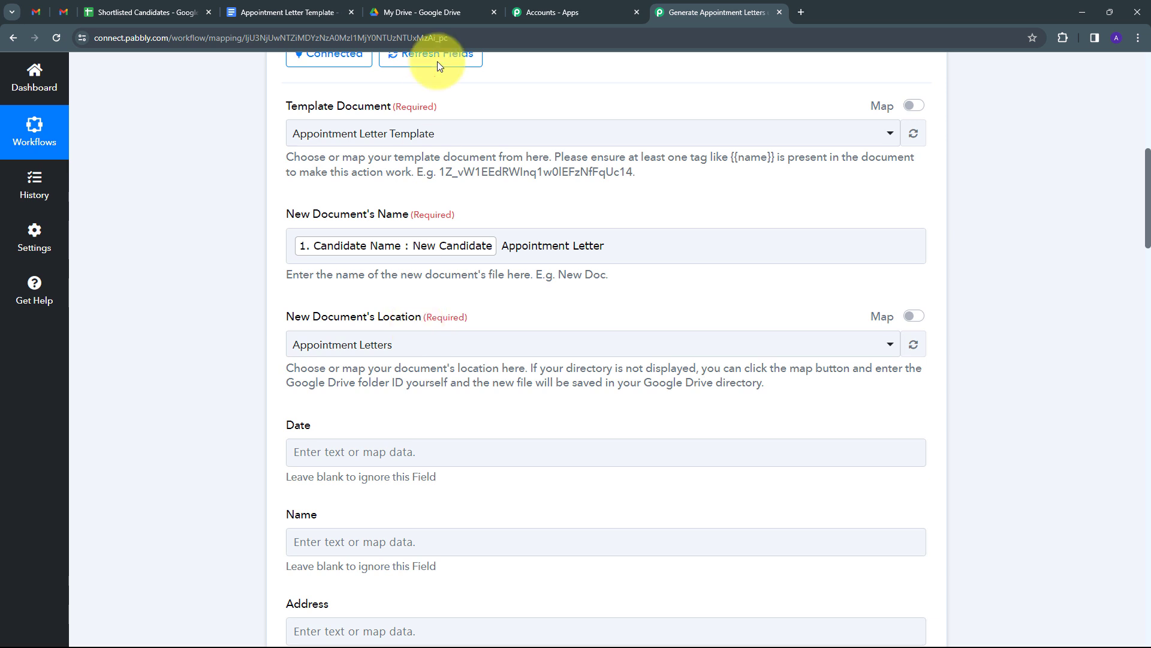
left_click(435, 11)
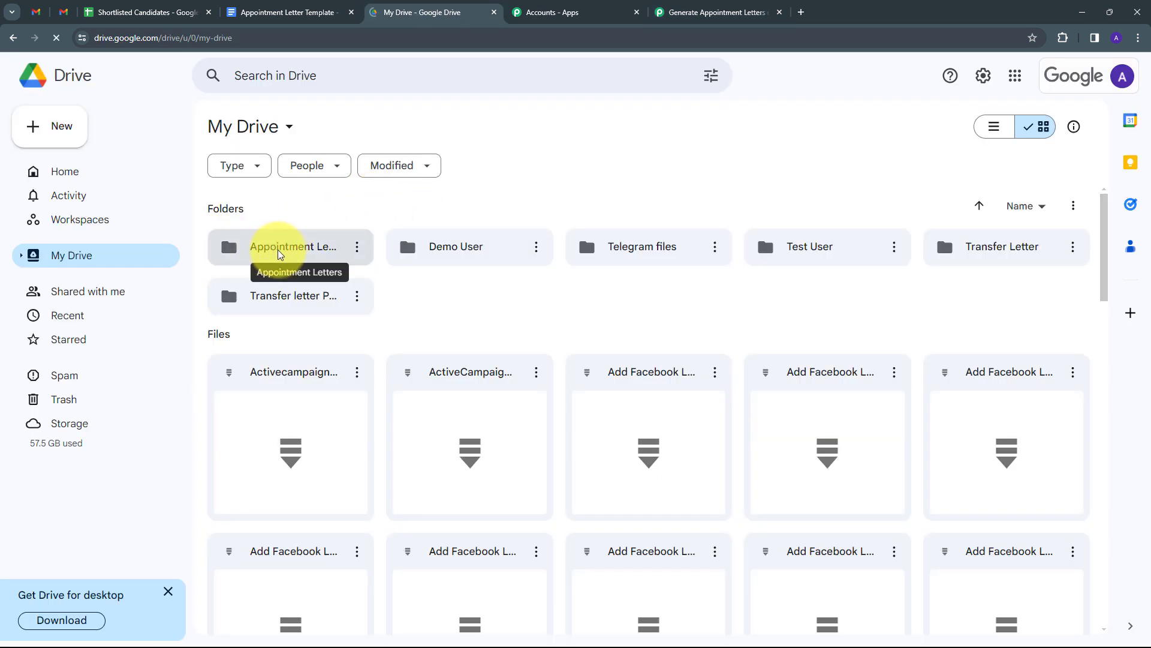
- Check that the Appointment Letters Drive folder is empty, then return to the Pabbly workflow
double_click(286, 251)
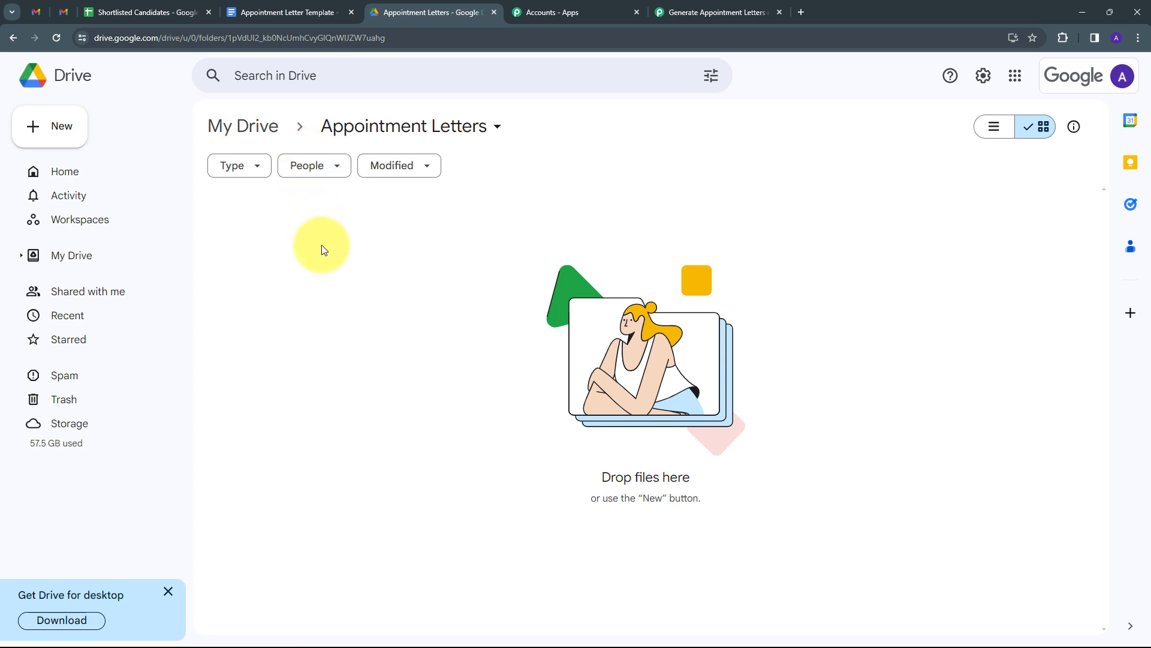
left_click(715, 12)
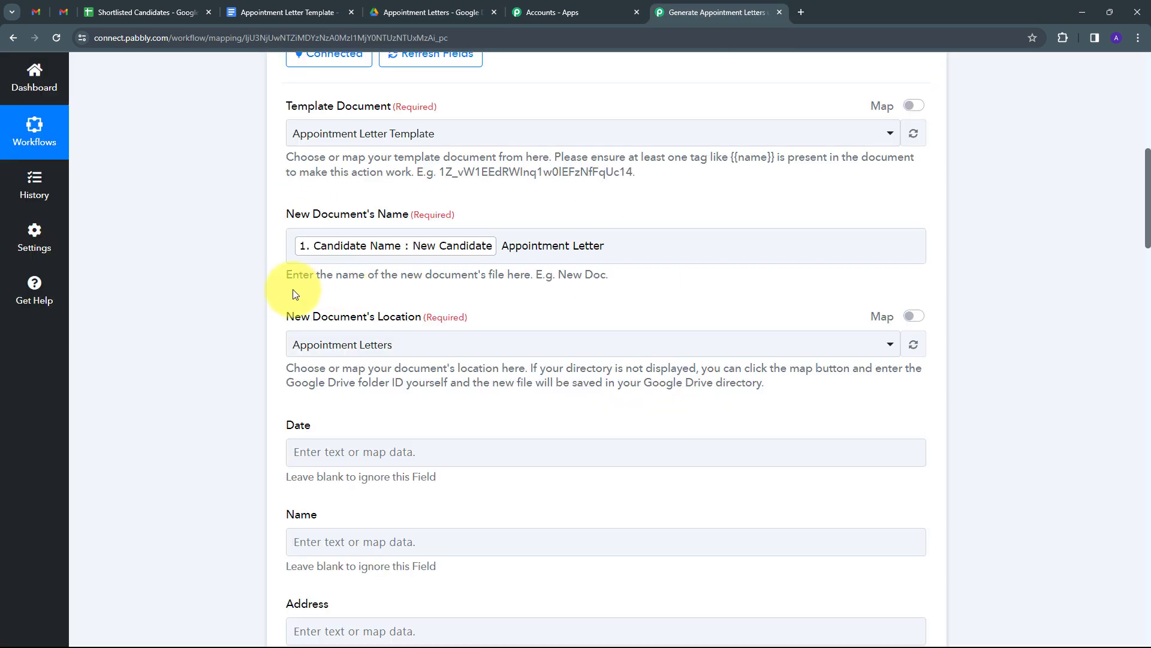
- Re-select Appointment Letters as the new document's Location folder
scroll(780, 297, "down", 1)
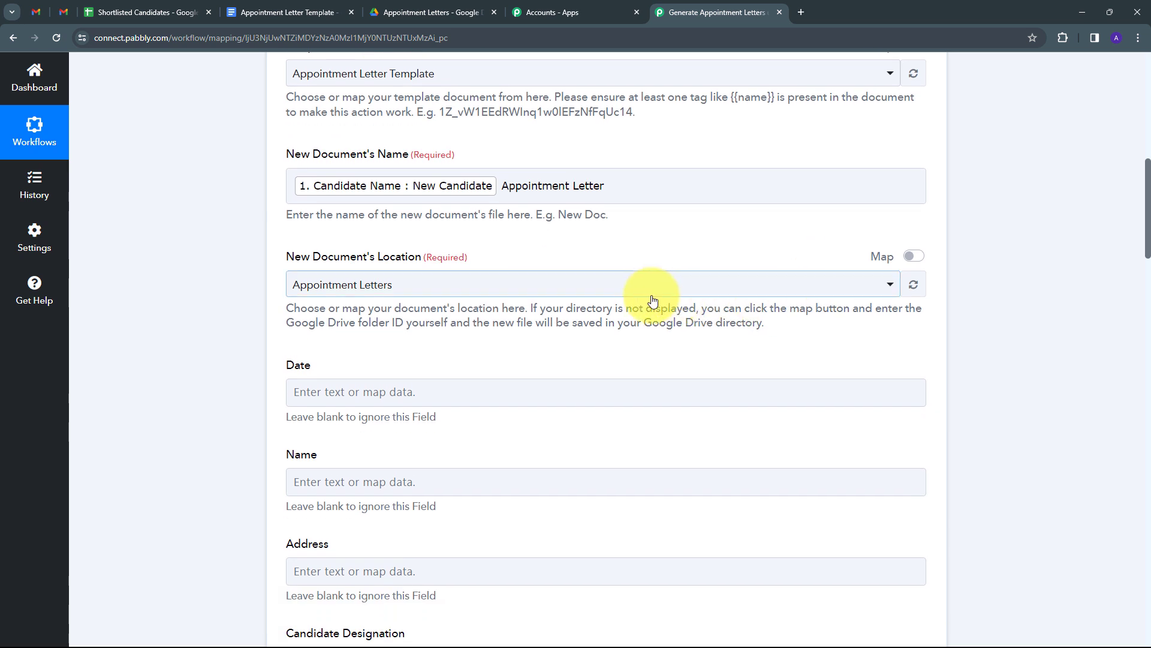
left_click(653, 293)
scroll(396, 378, "down", 1)
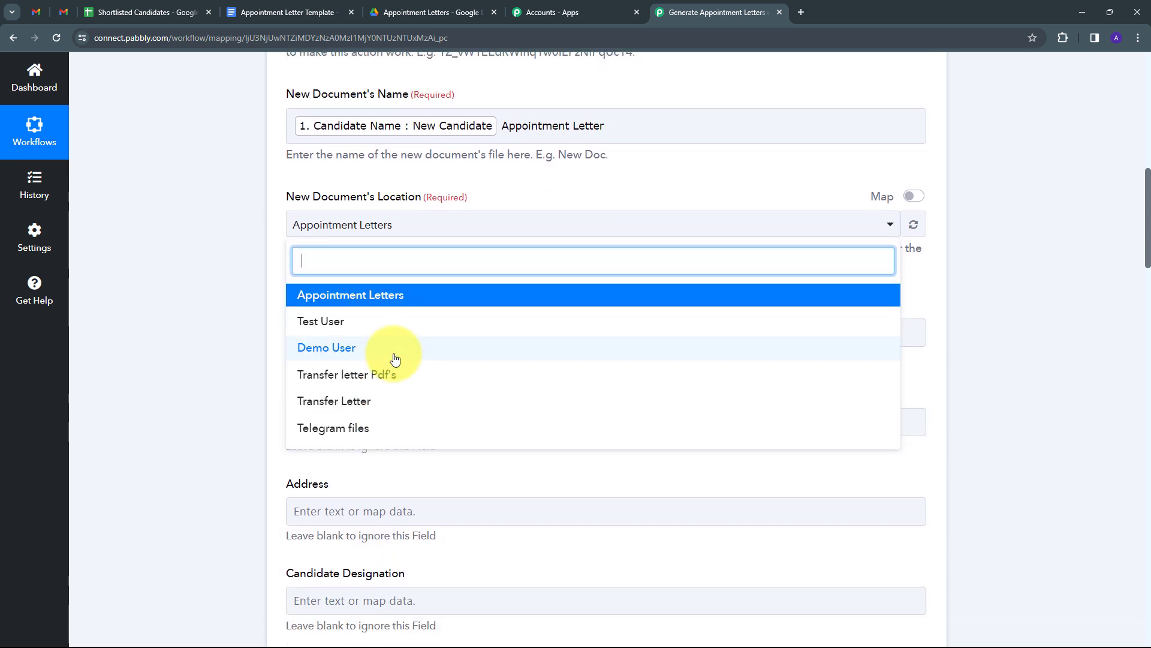
scroll(393, 355, "up", 1)
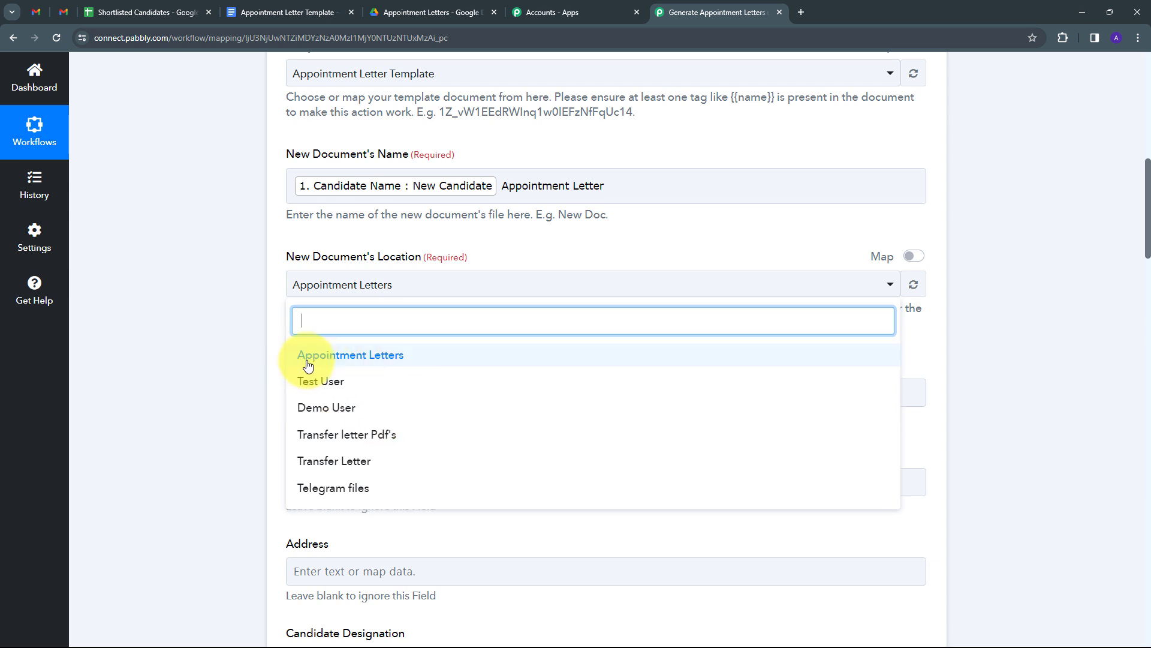
left_click(360, 358)
scroll(258, 210, "down", 3)
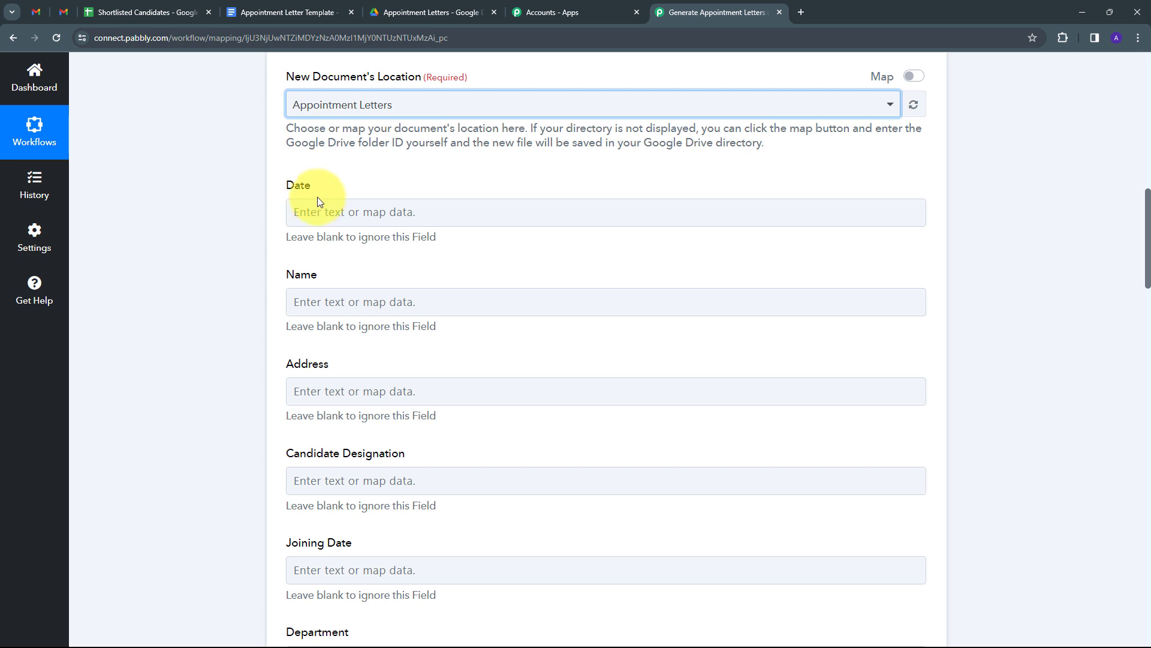
- Map the sheet's Date and Candidate Name into the template's Date and Name fields
left_click(334, 211)
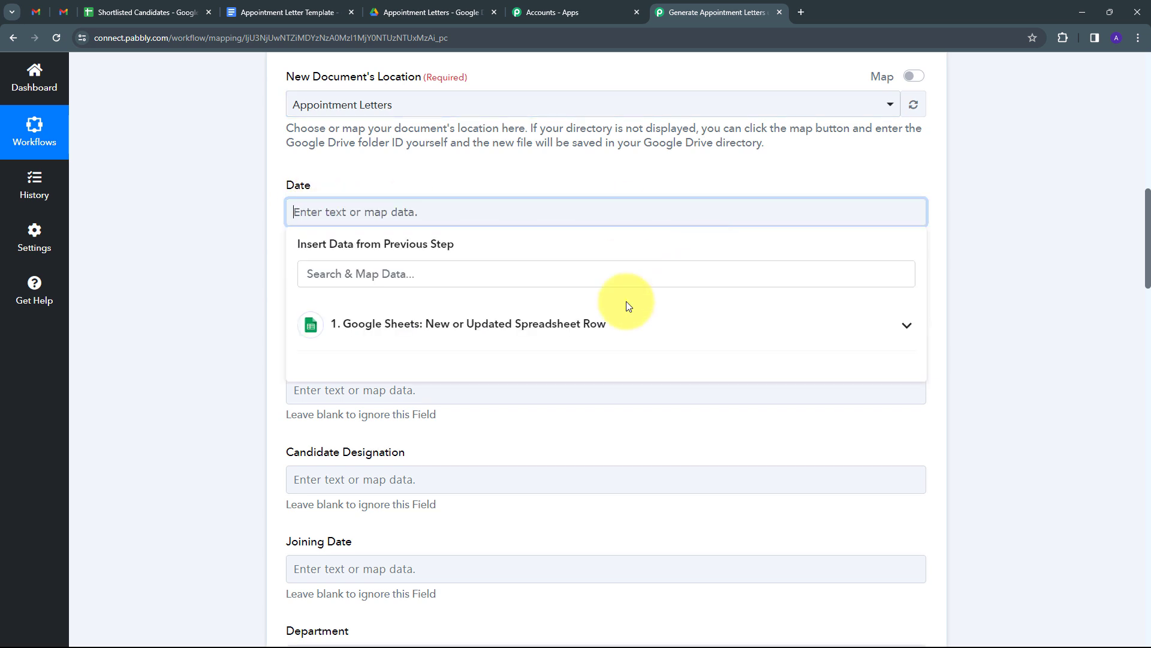
left_click(358, 329)
left_click(333, 271)
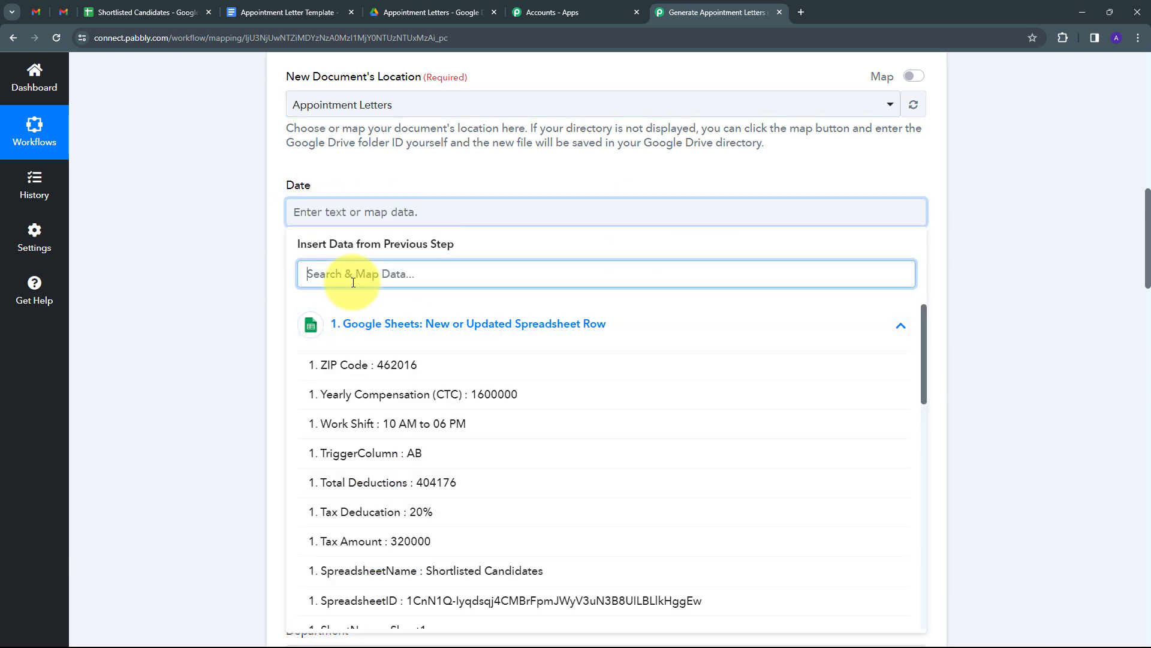
type("date")
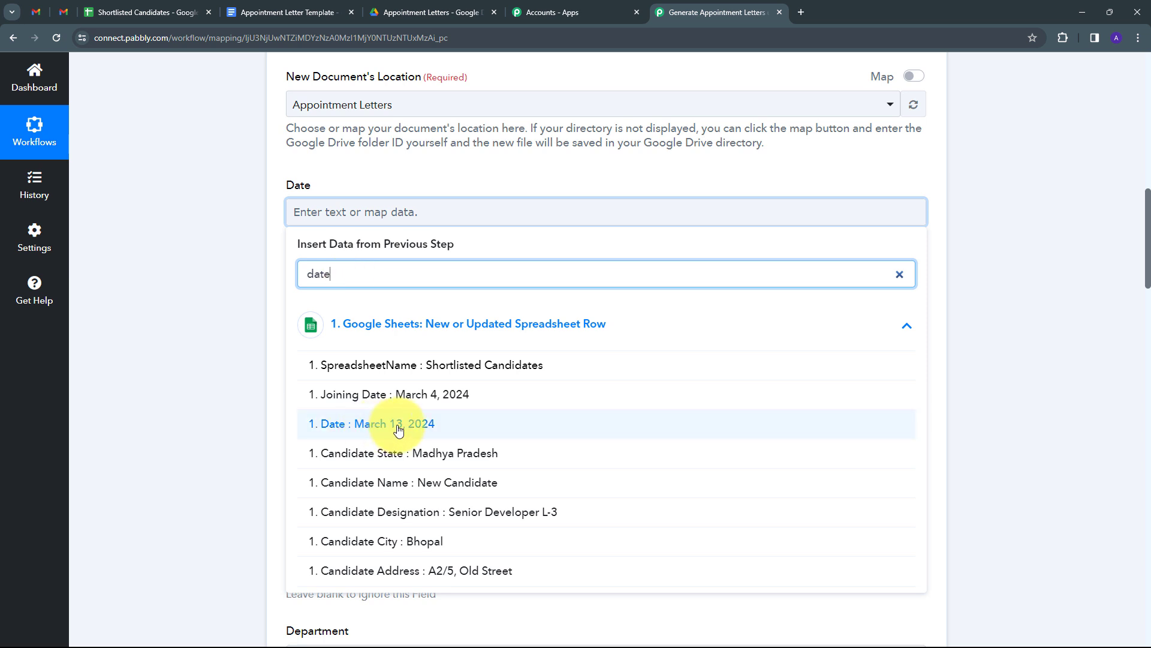
left_click(399, 429)
scroll(275, 232, "down", 1)
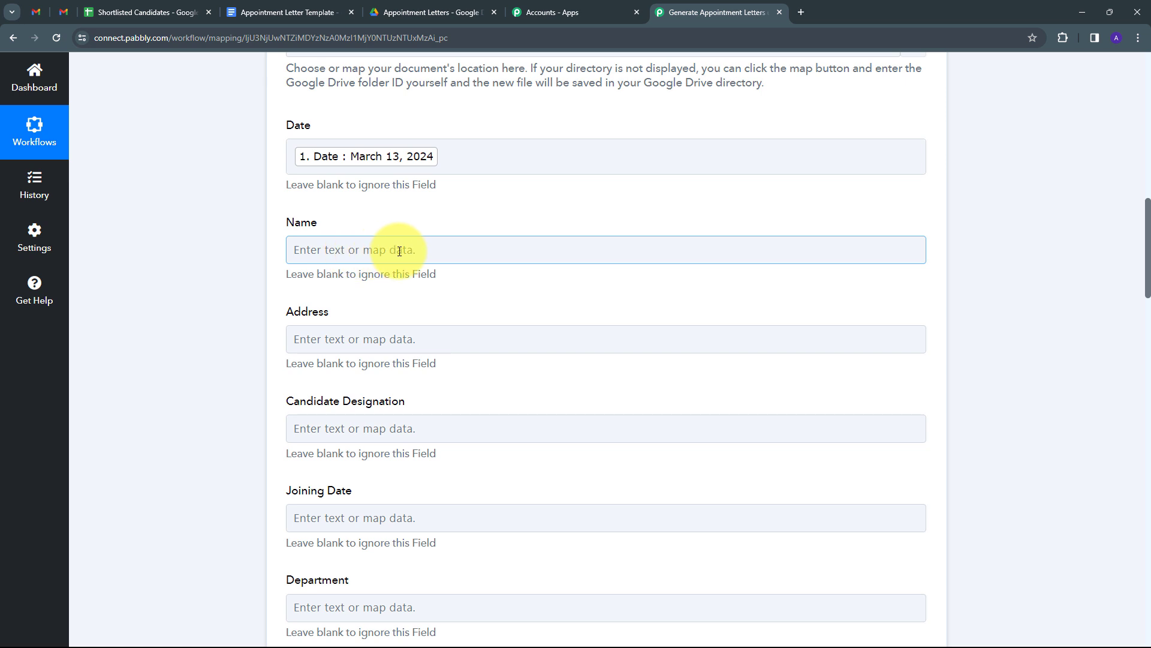
left_click(372, 249)
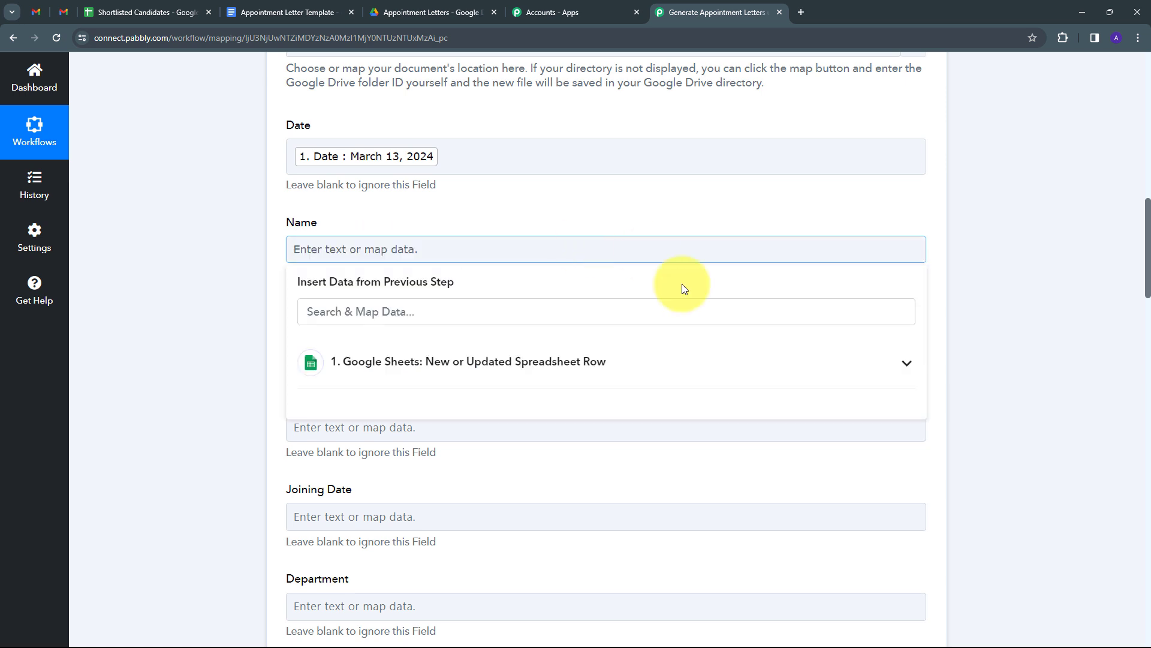
left_click(385, 363)
left_click(362, 311)
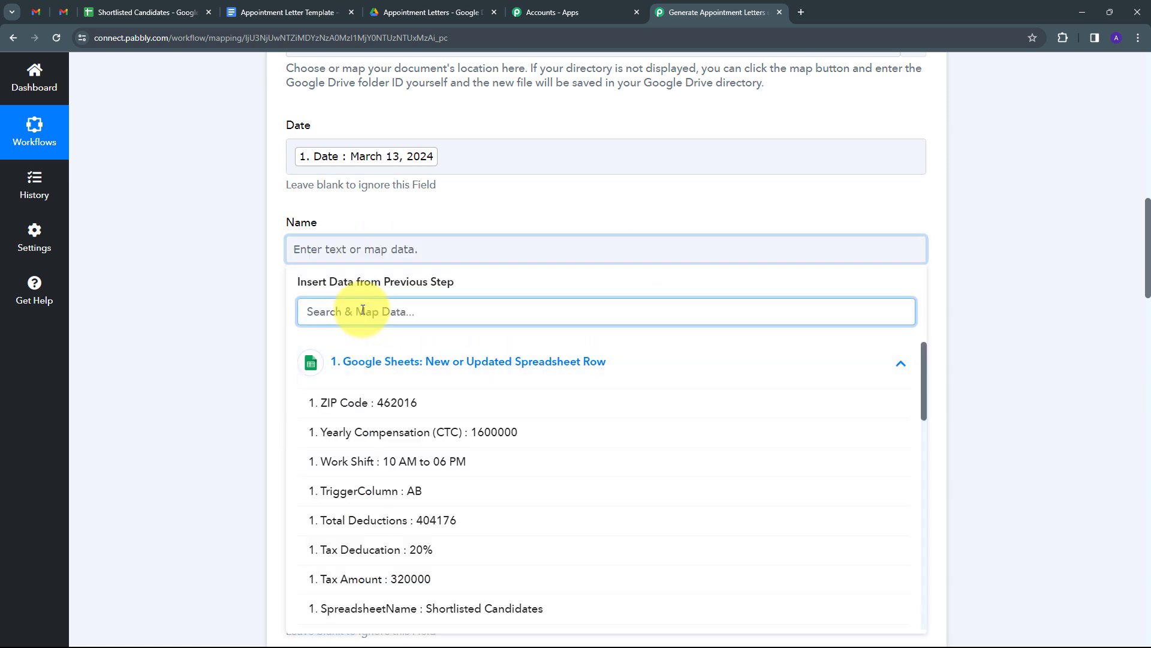
type("nam")
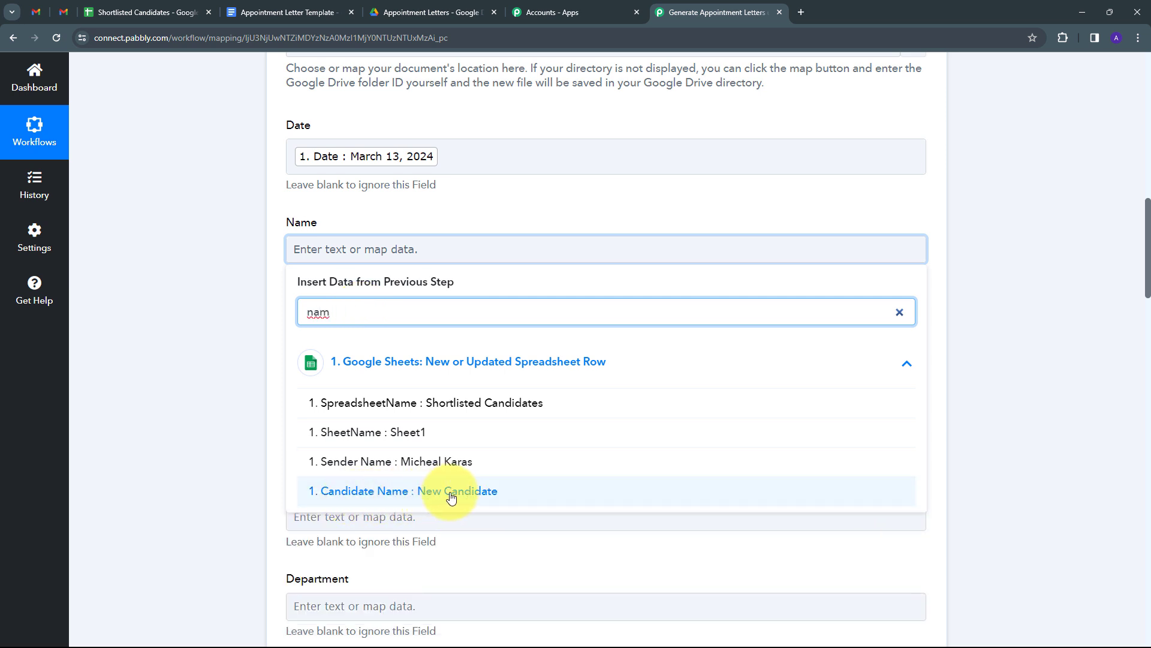
left_click(451, 492)
left_click(250, 343)
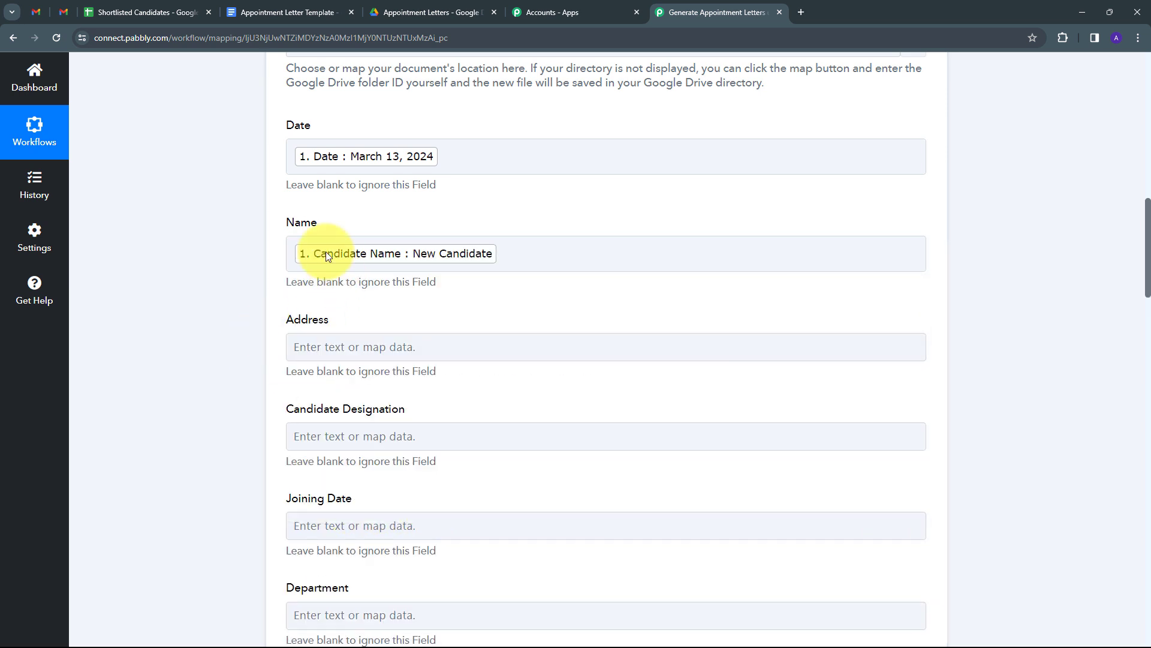
scroll(498, 264, "down", 2)
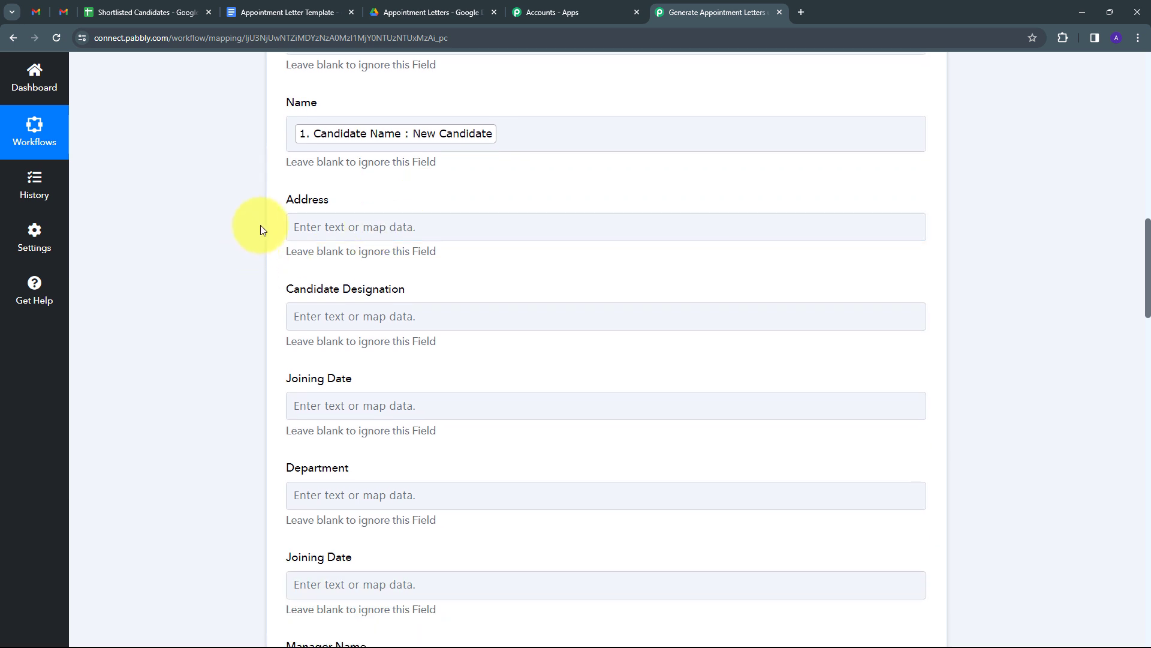
- Fill Address with Candidate Address, City and State, separated by commas
left_click(321, 227)
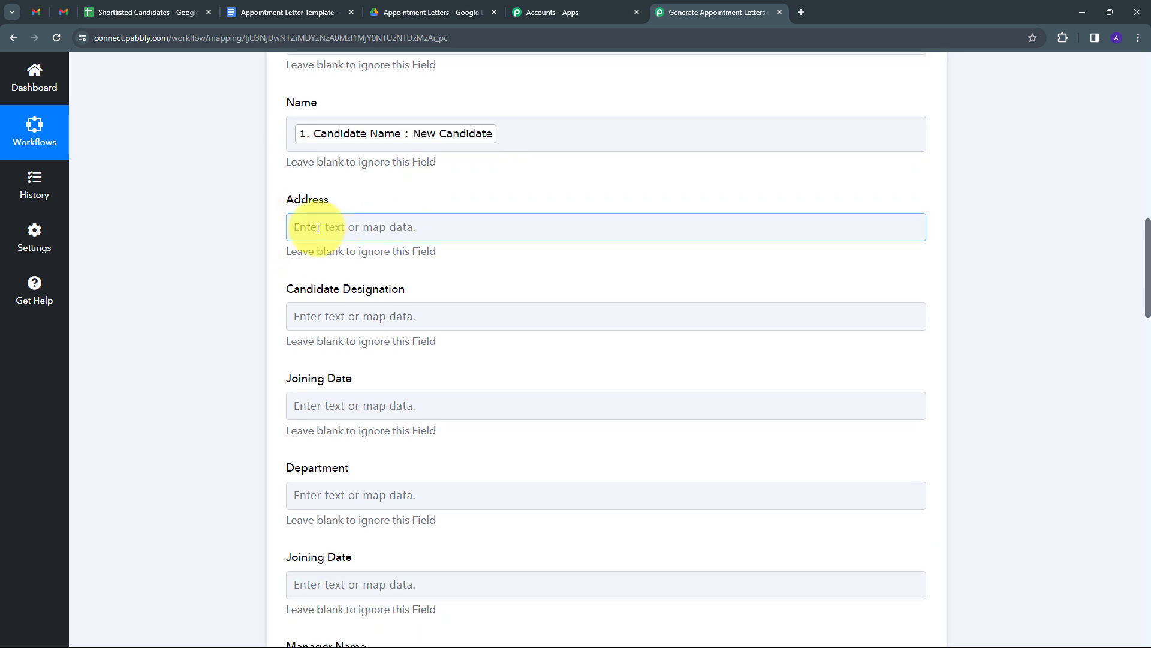
left_click(329, 225)
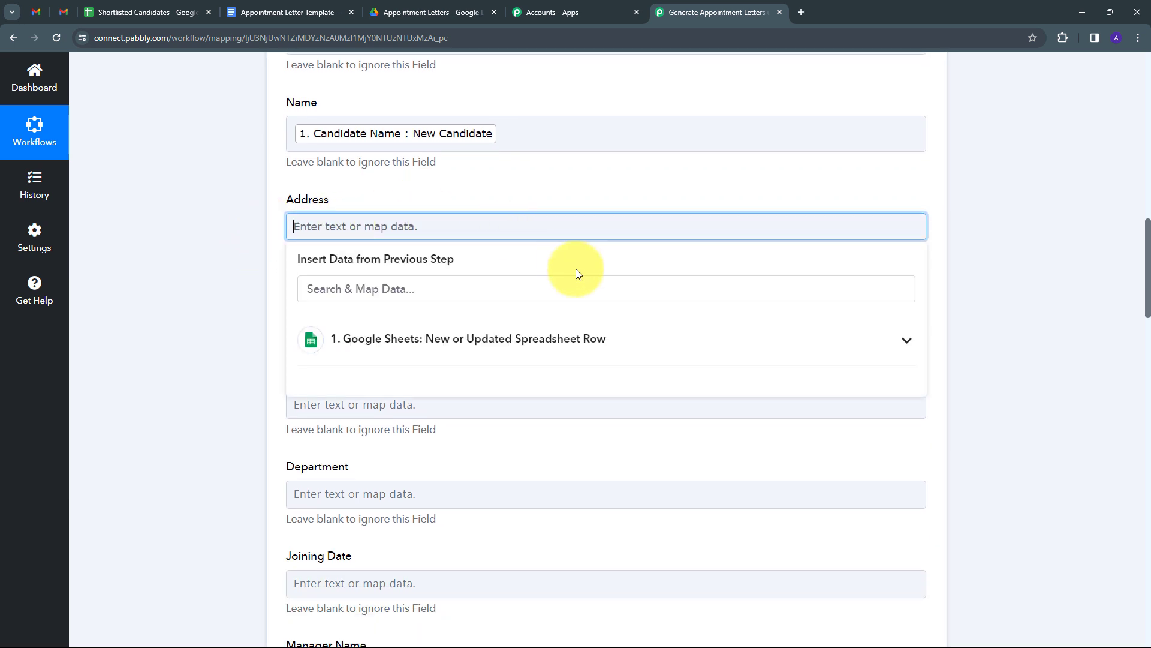
left_click(411, 349)
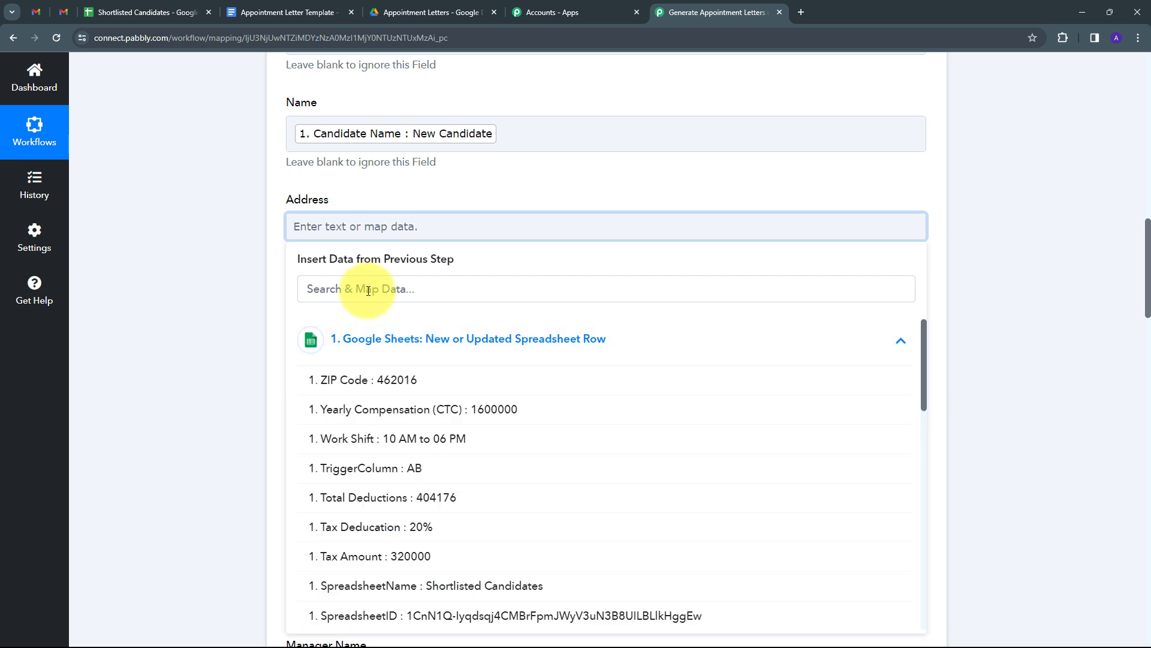
left_click(340, 289)
type("address")
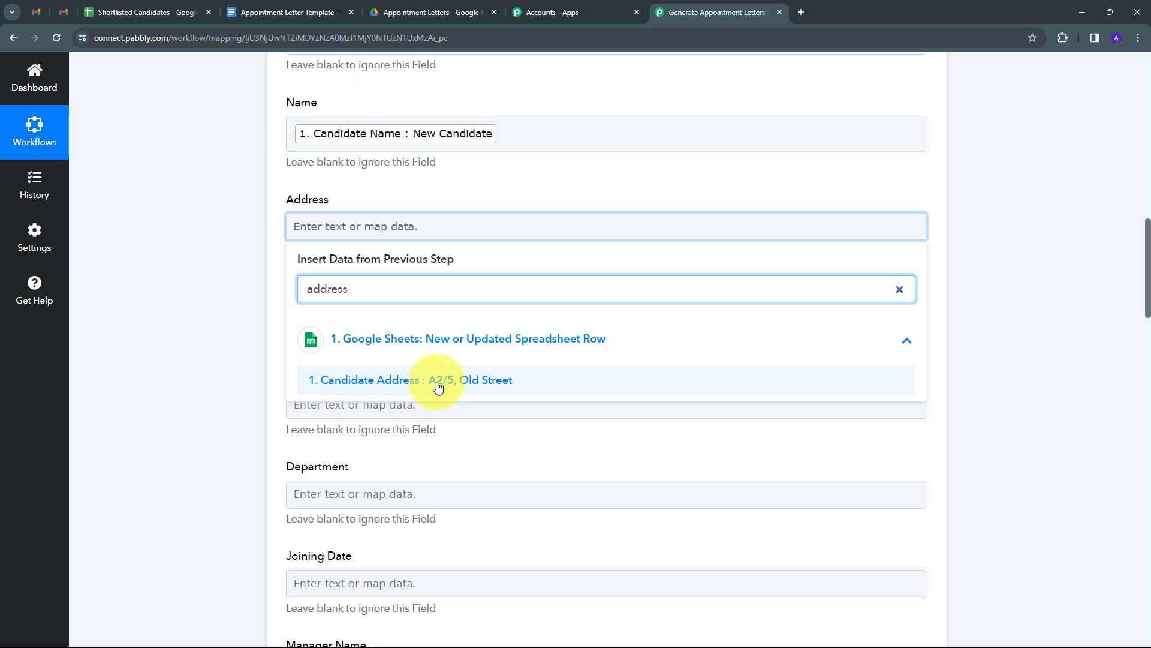
left_click(430, 384)
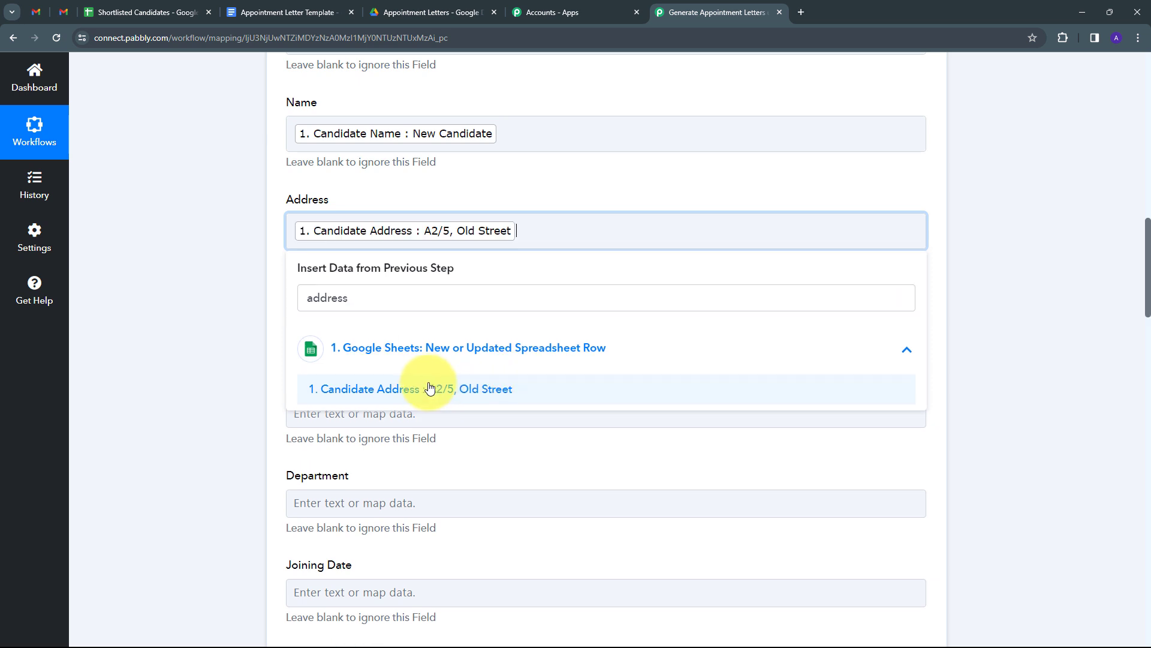
type(",")
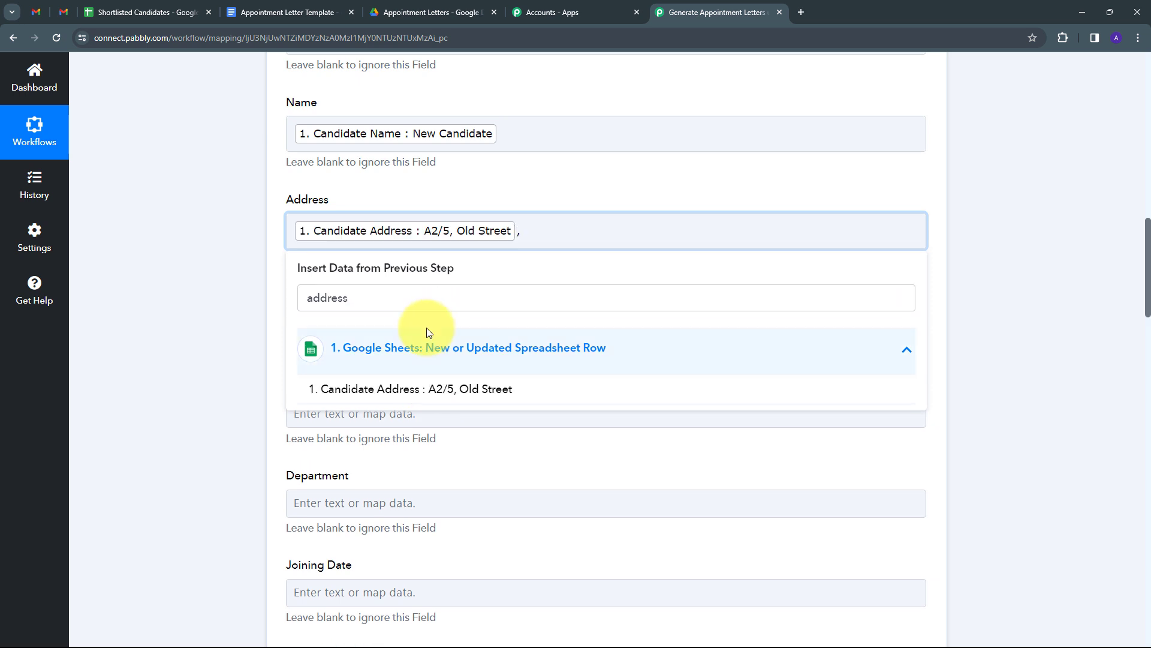
left_click(545, 229)
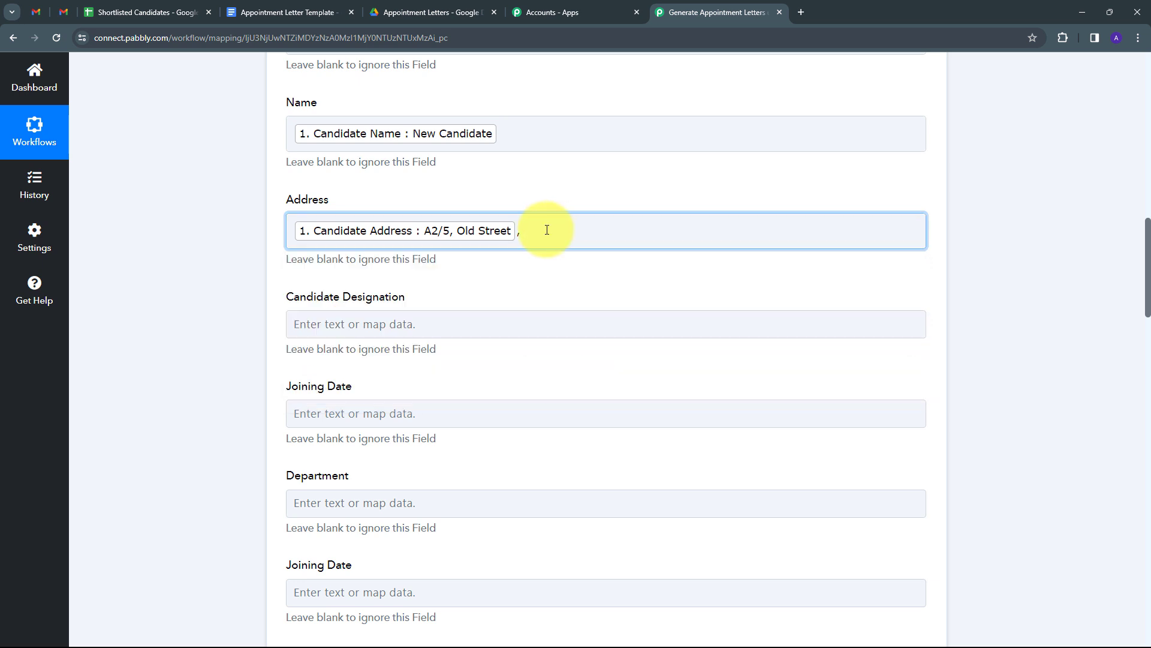
left_click(360, 356)
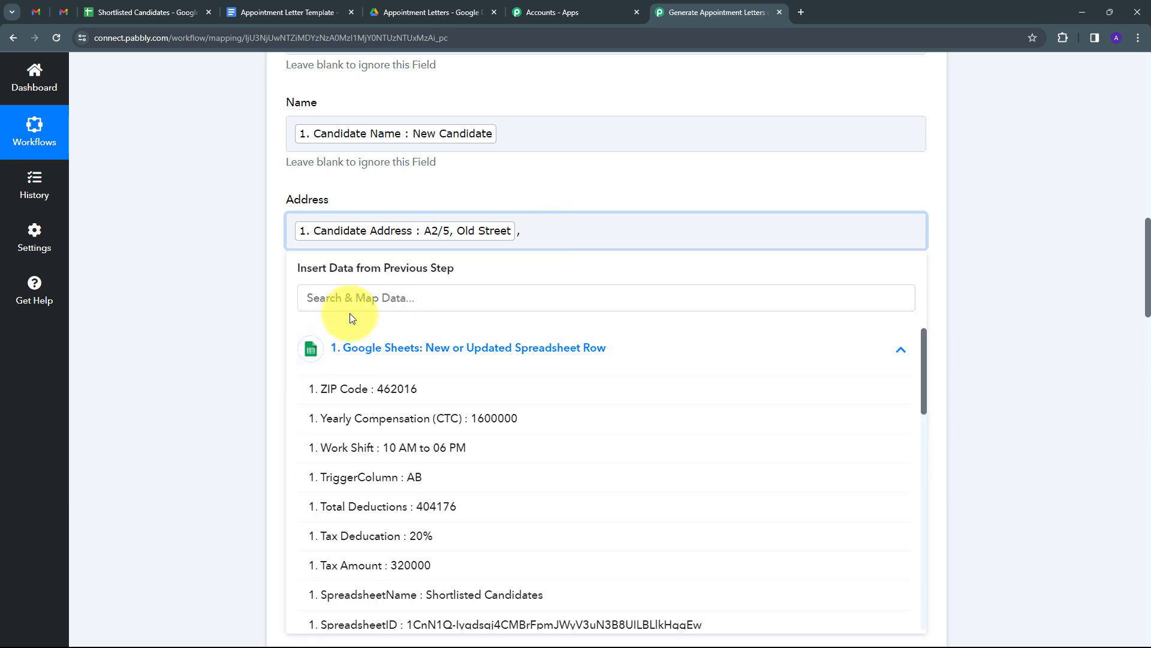
left_click(350, 298)
type("city")
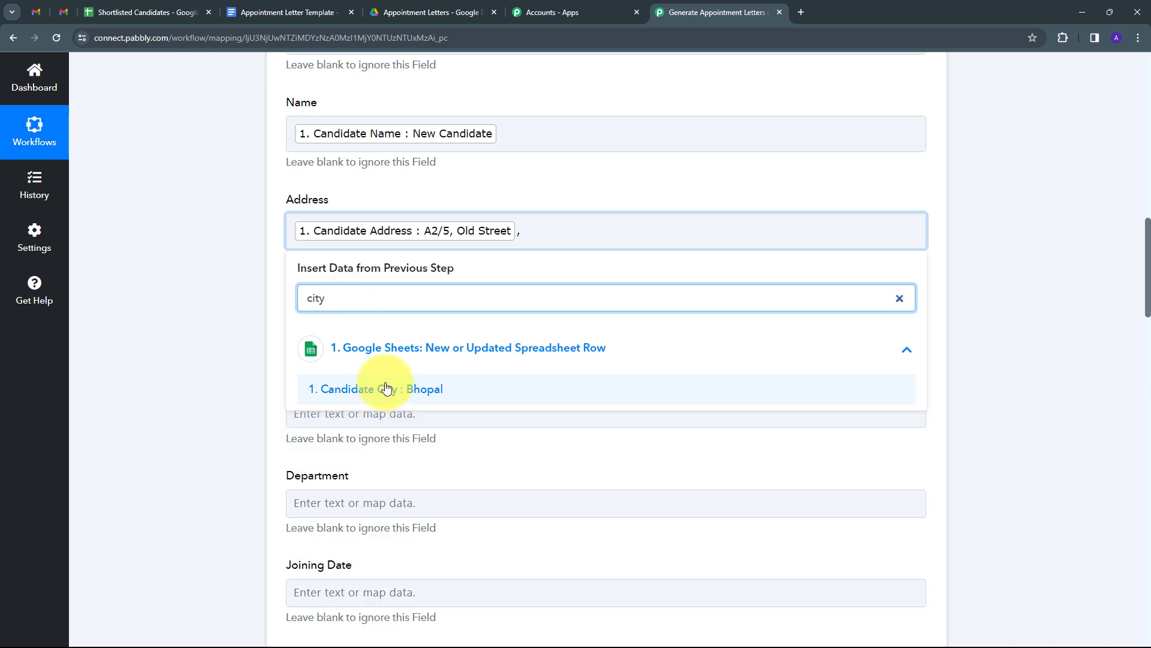
left_click(378, 390)
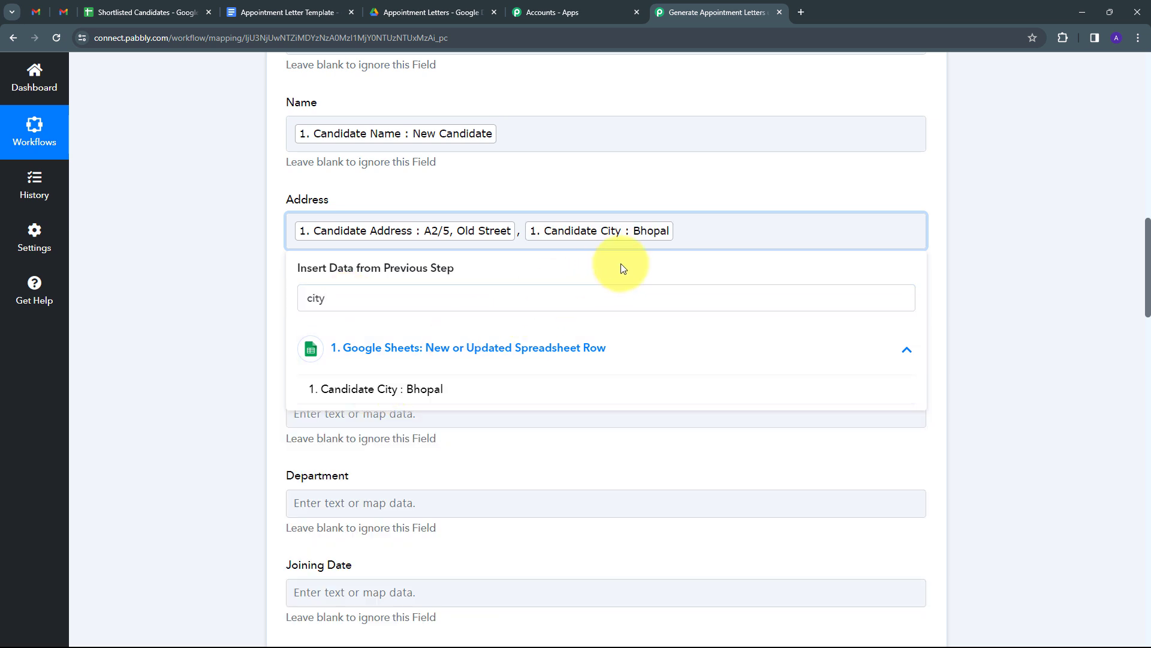
type(",")
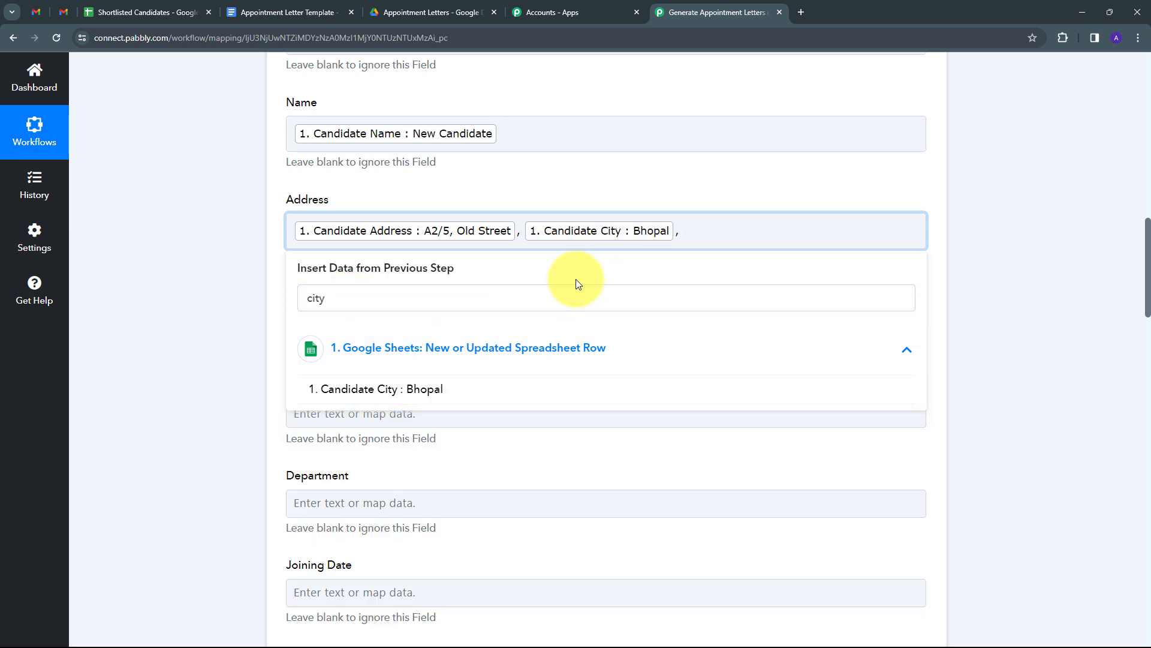
left_click(390, 298)
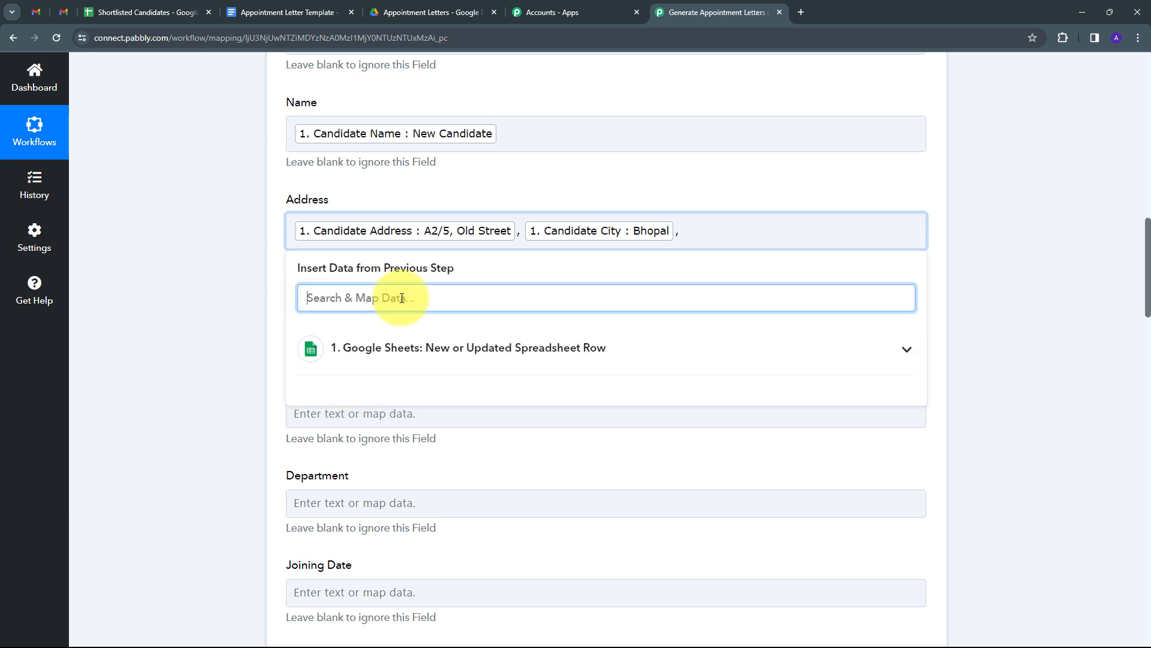
type("stat")
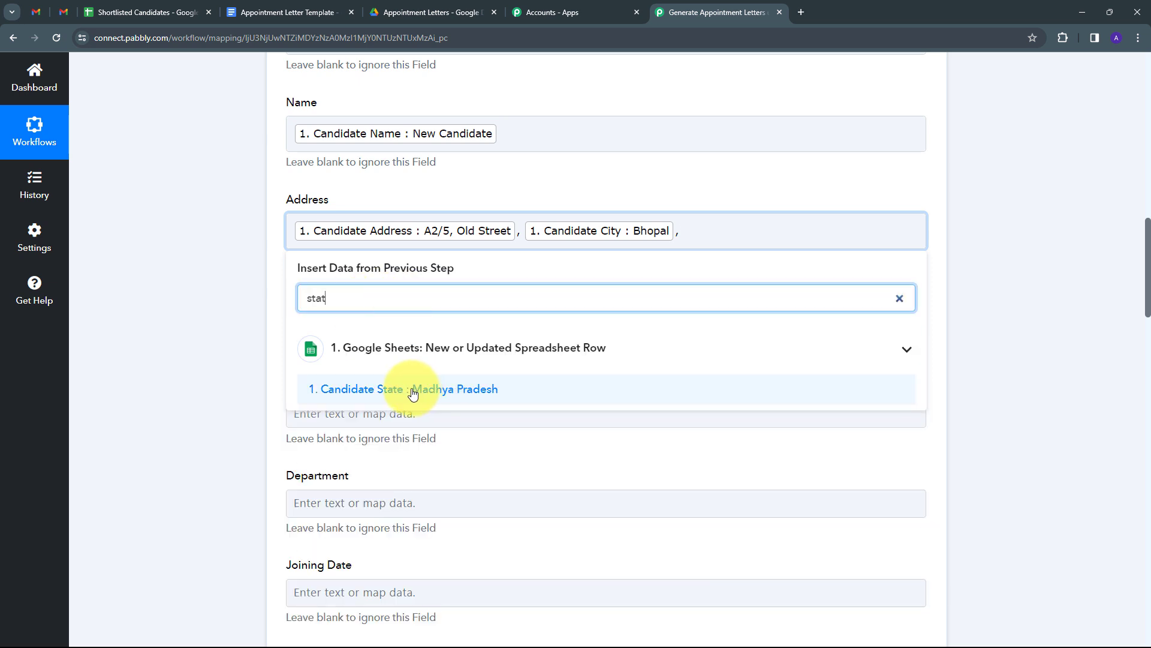
left_click(412, 390)
left_click(319, 247)
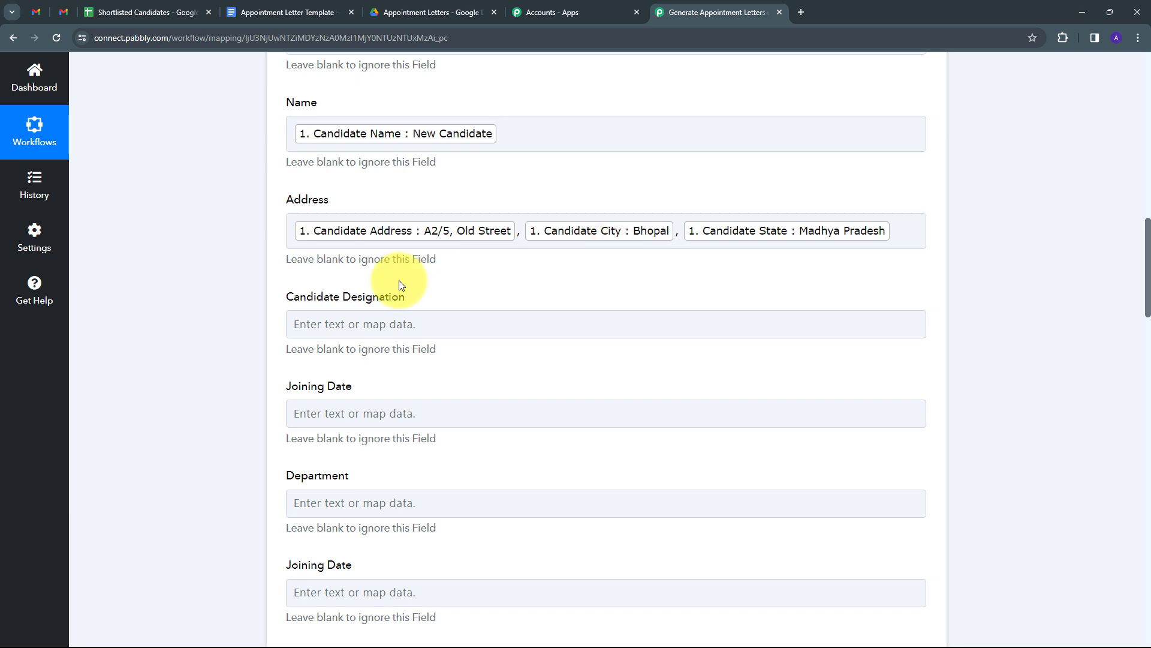
scroll(336, 244, "down", 2)
- Map the sheet's Candidate Designation into the Candidate Designation field
left_click(371, 190)
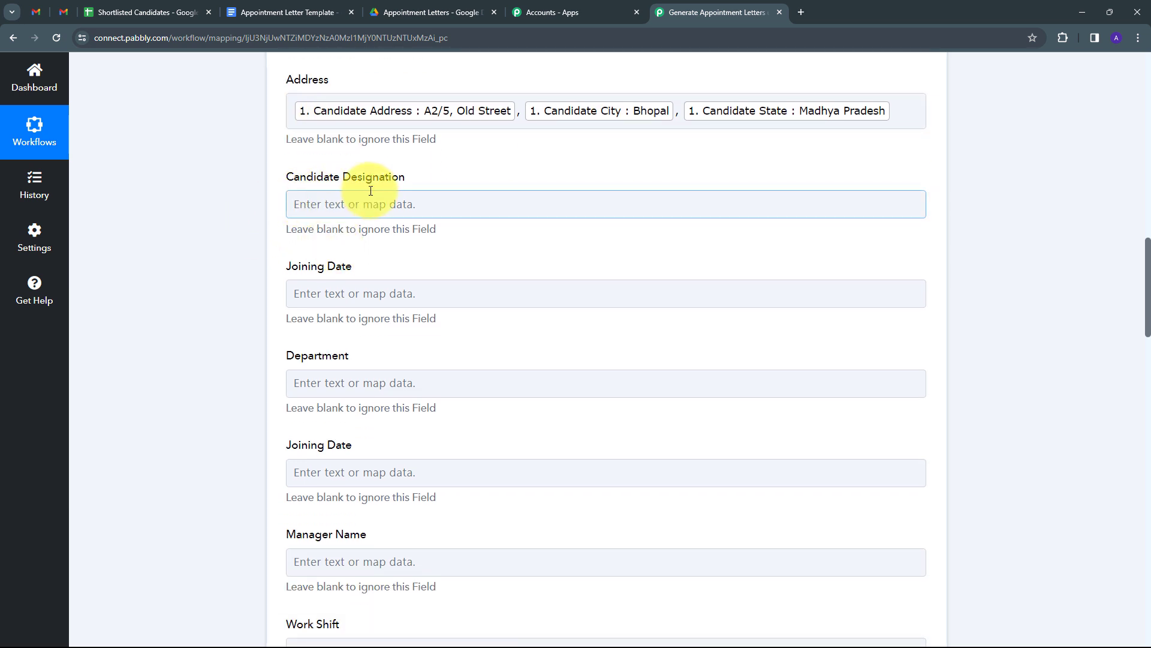
left_click(337, 210)
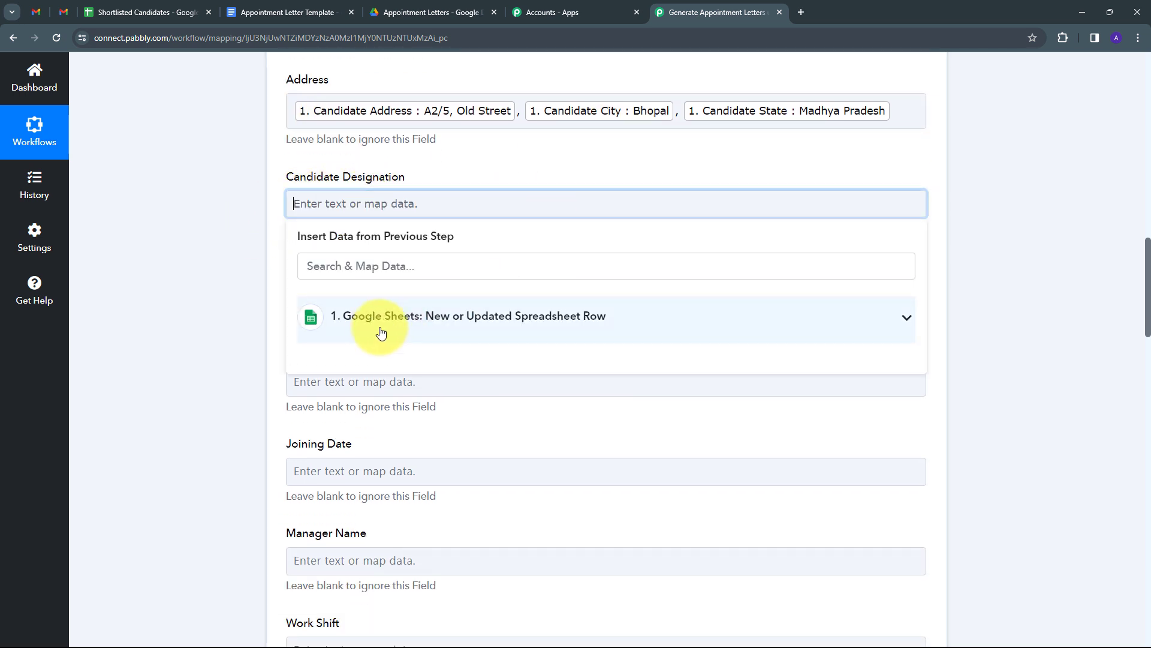
left_click(372, 331)
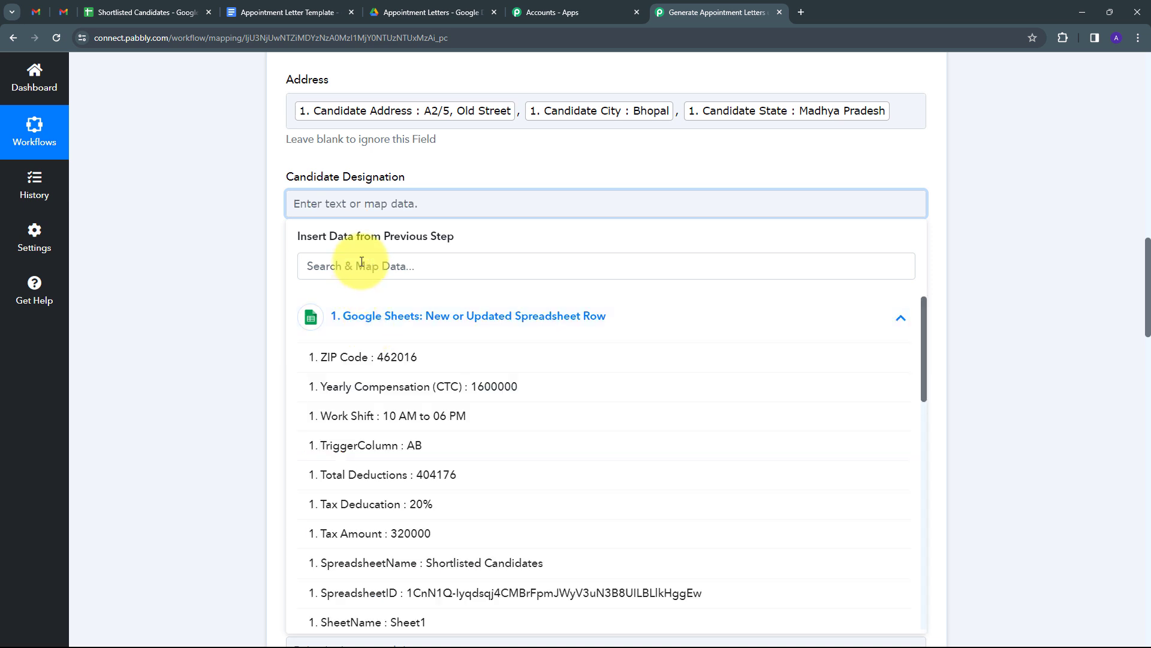
left_click(359, 264)
type("desig")
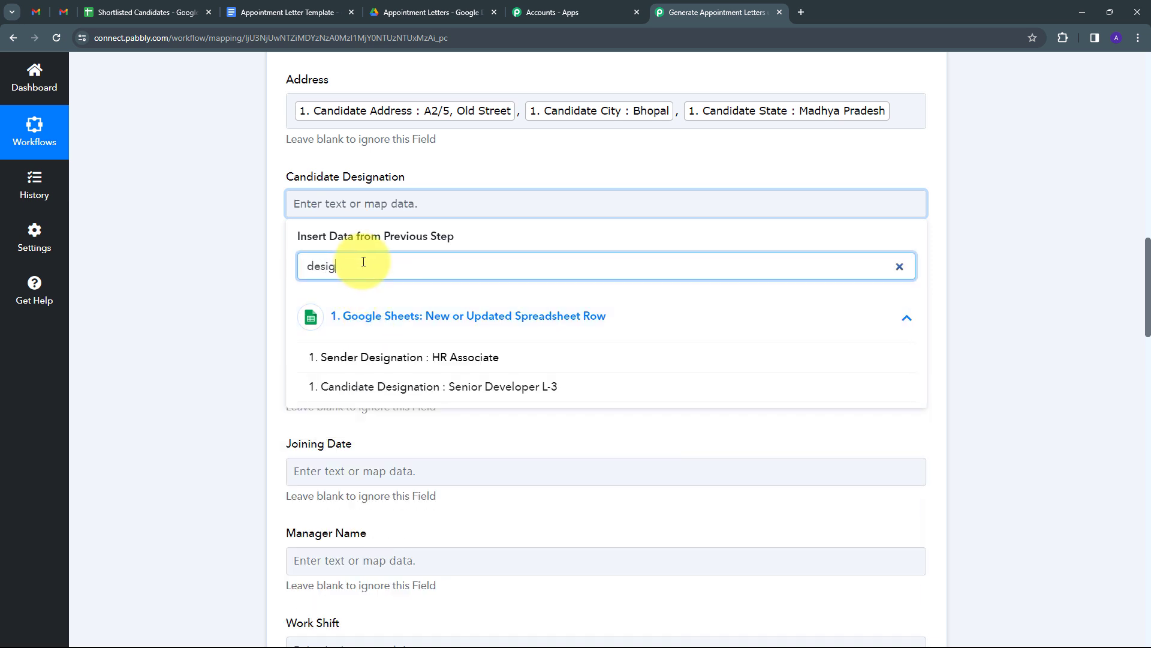
left_click(519, 390)
left_click(226, 250)
scroll(424, 267, "down", 8)
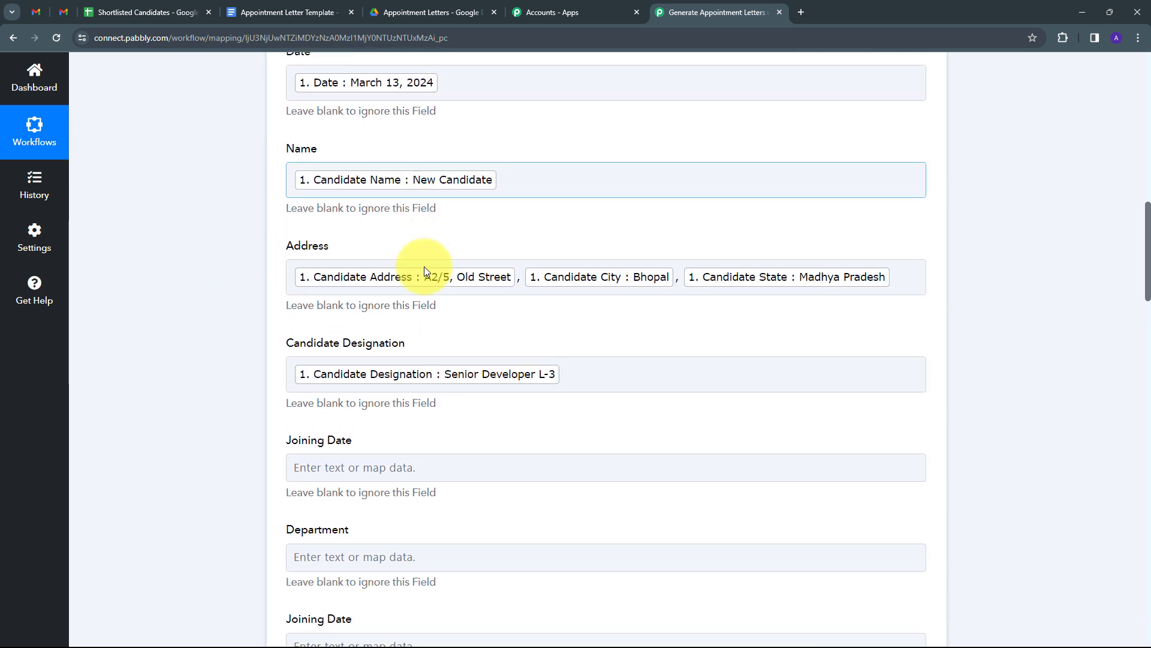
scroll(425, 266, "down", 12)
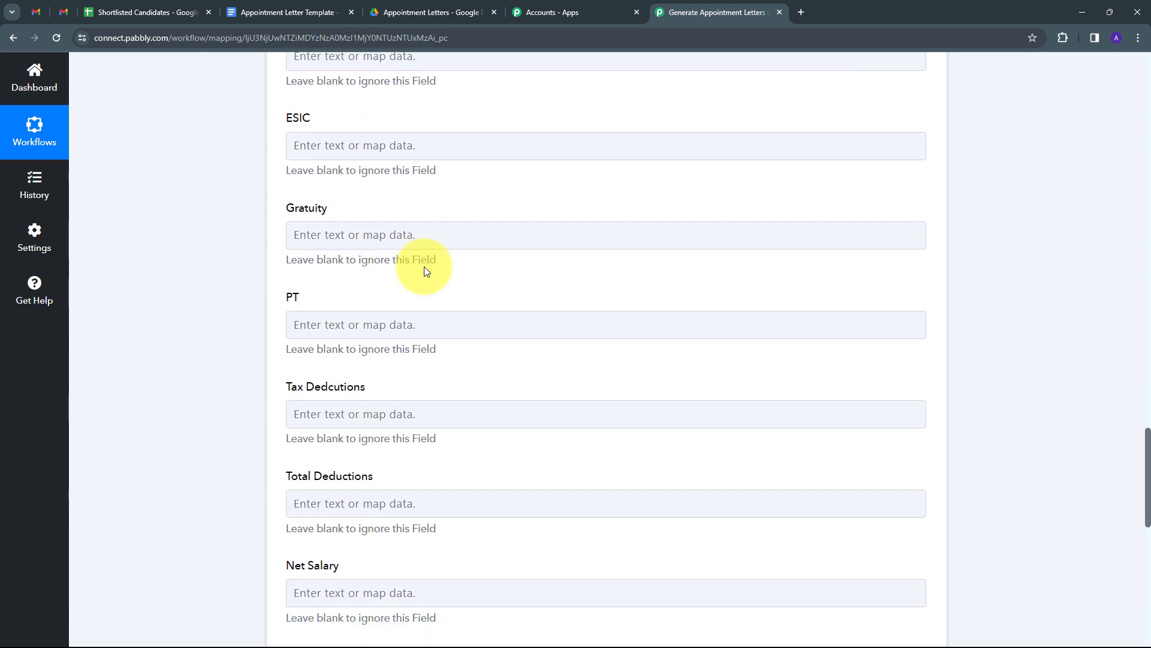
scroll(423, 266, "down", 4)
left_click(424, 266)
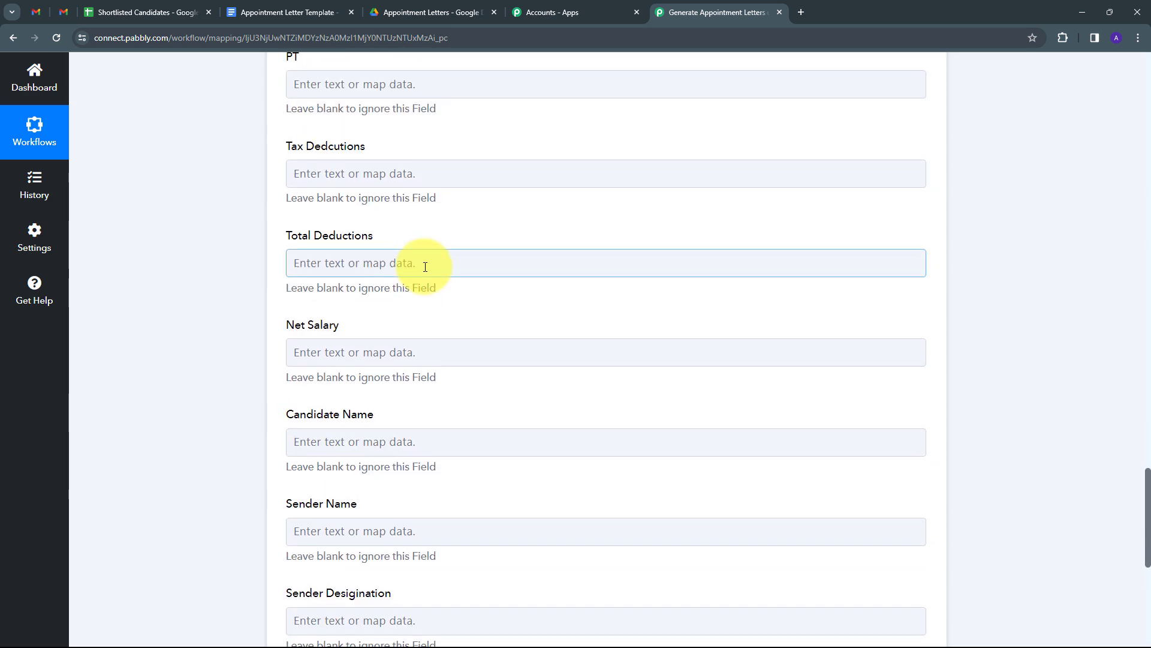
scroll(424, 266, "down", 3)
scroll(425, 266, "up", 8)
scroll(424, 266, "up", 15)
scroll(419, 262, "down", 2)
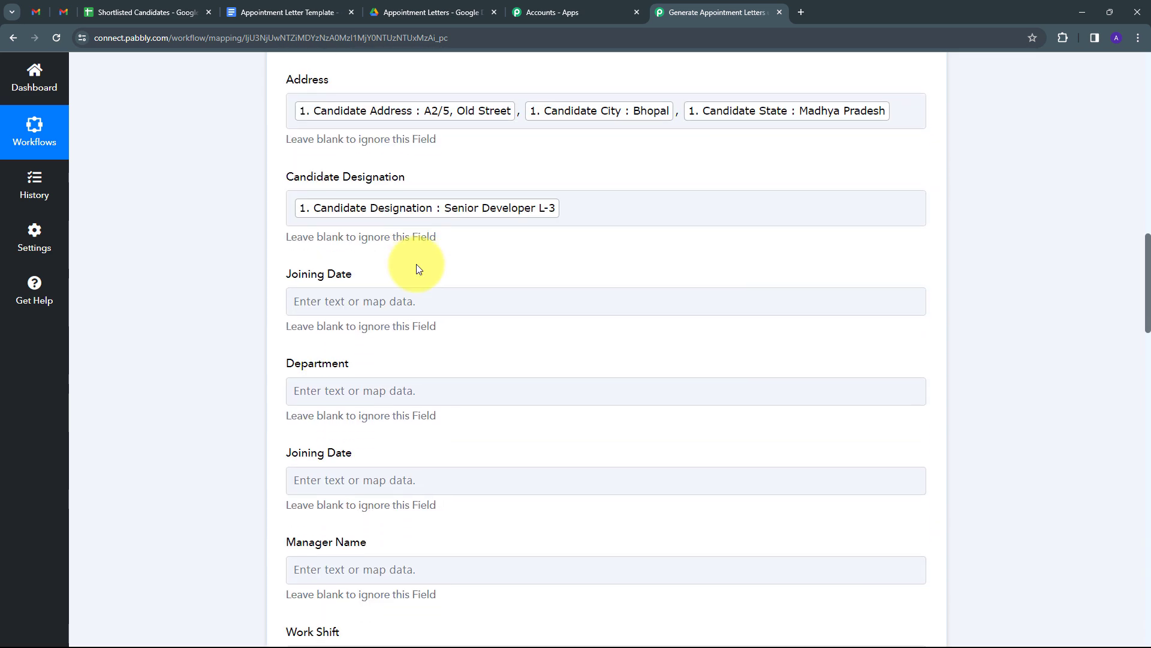
scroll(437, 321, "down", 20)
scroll(437, 320, "up", 15)
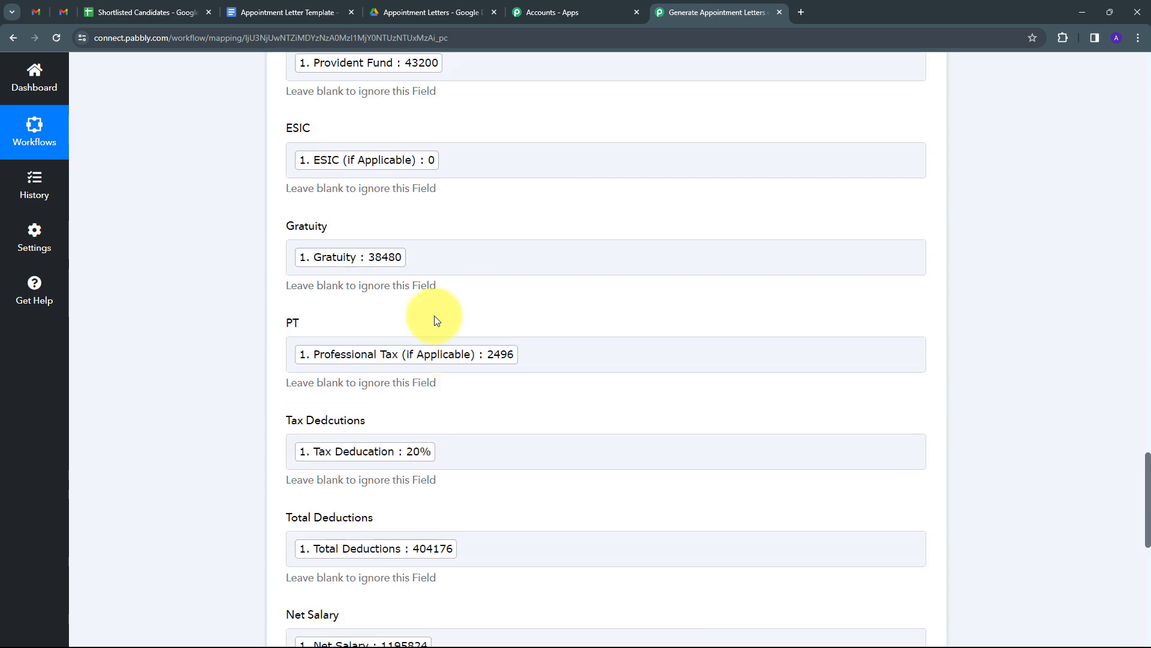
scroll(434, 315, "down", 13)
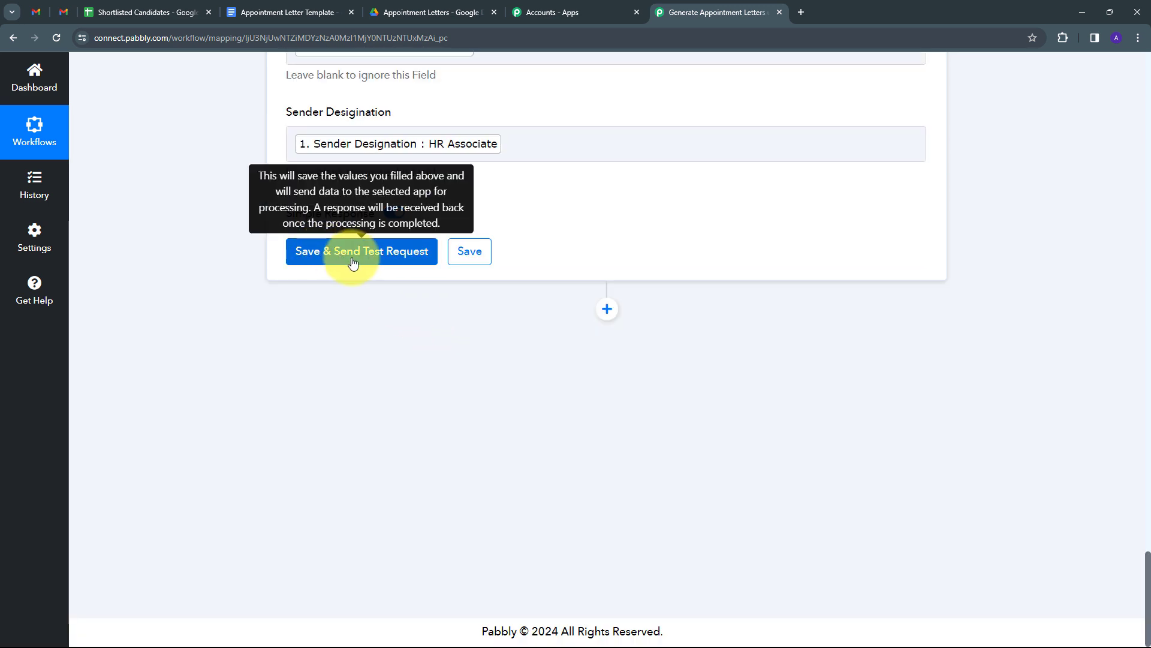
- Save and send a test request, then select the returned DocumentId in the response
left_click(353, 264)
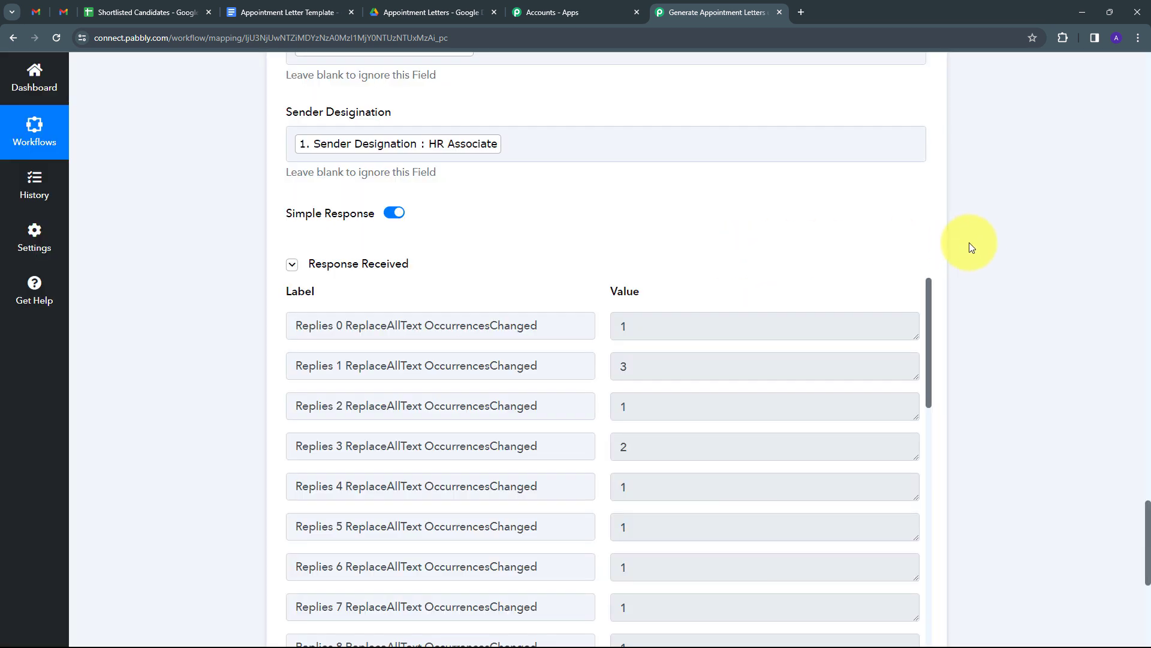
scroll(987, 236, "down", 3)
scroll(759, 255, "down", 12)
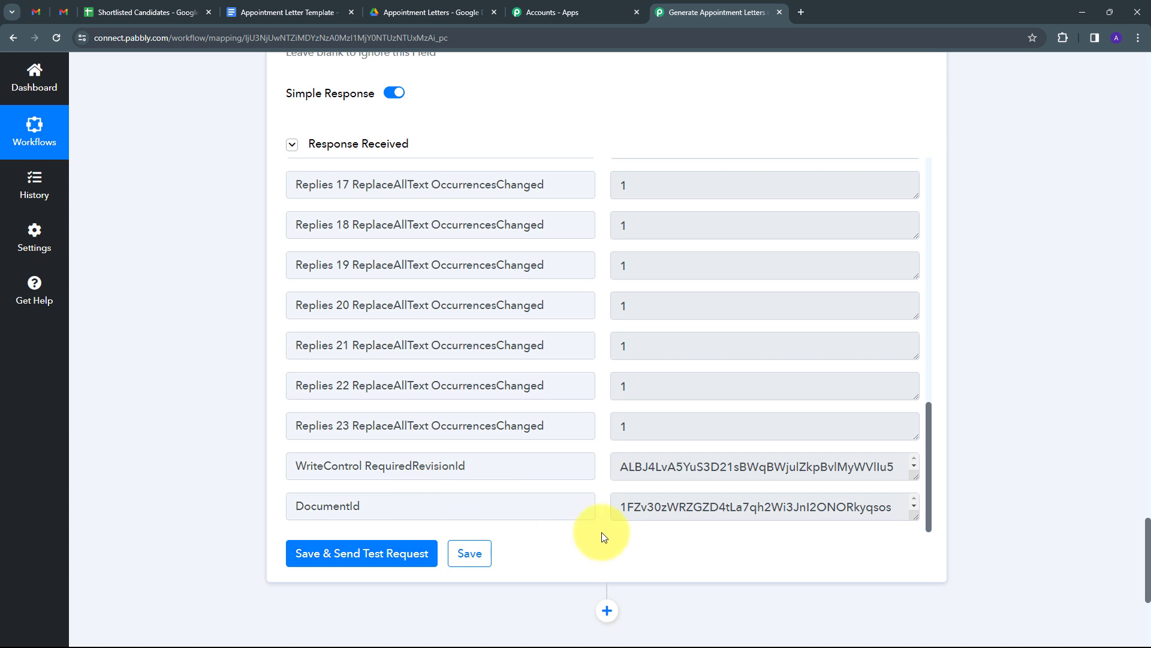
left_click_drag(616, 507, 854, 537)
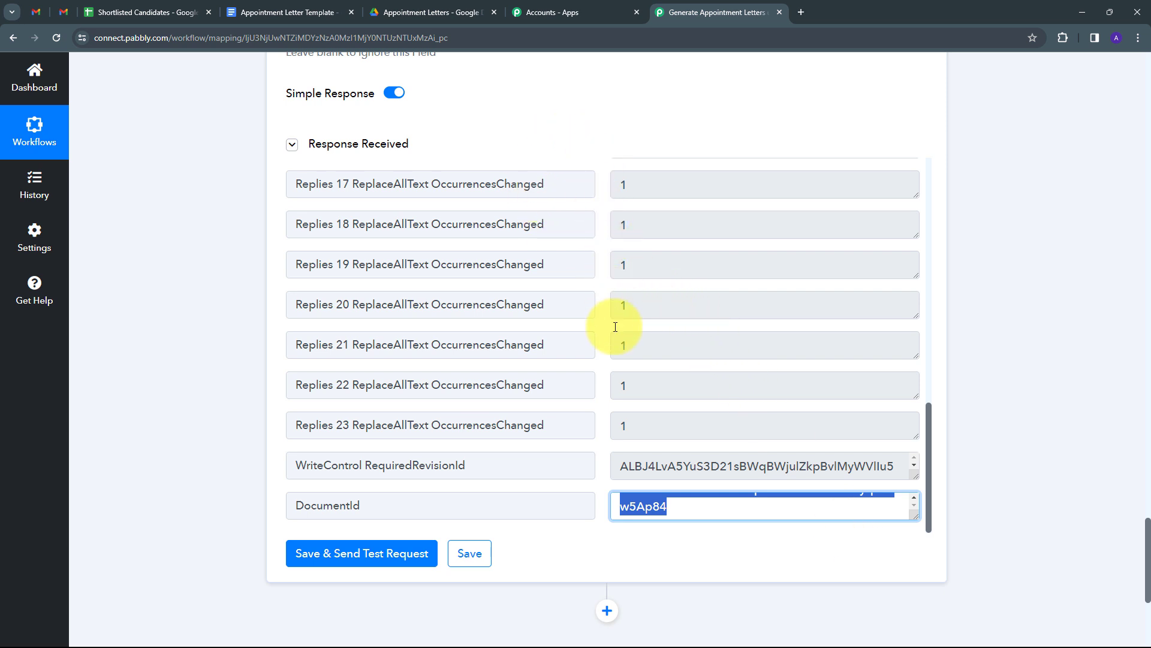
- Open New Candidate Appointment Letter from the Drive folder to check its filled-in sheet values
left_click(413, 12)
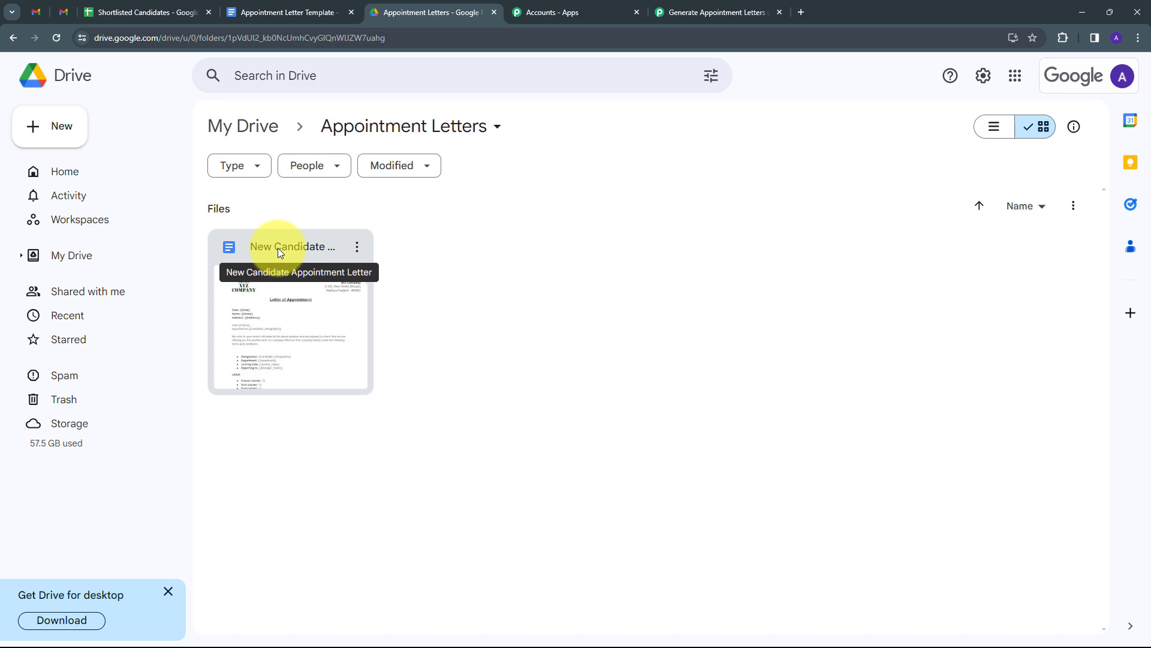
double_click(281, 300)
scroll(560, 234, "down", 4)
scroll(562, 234, "up", 4)
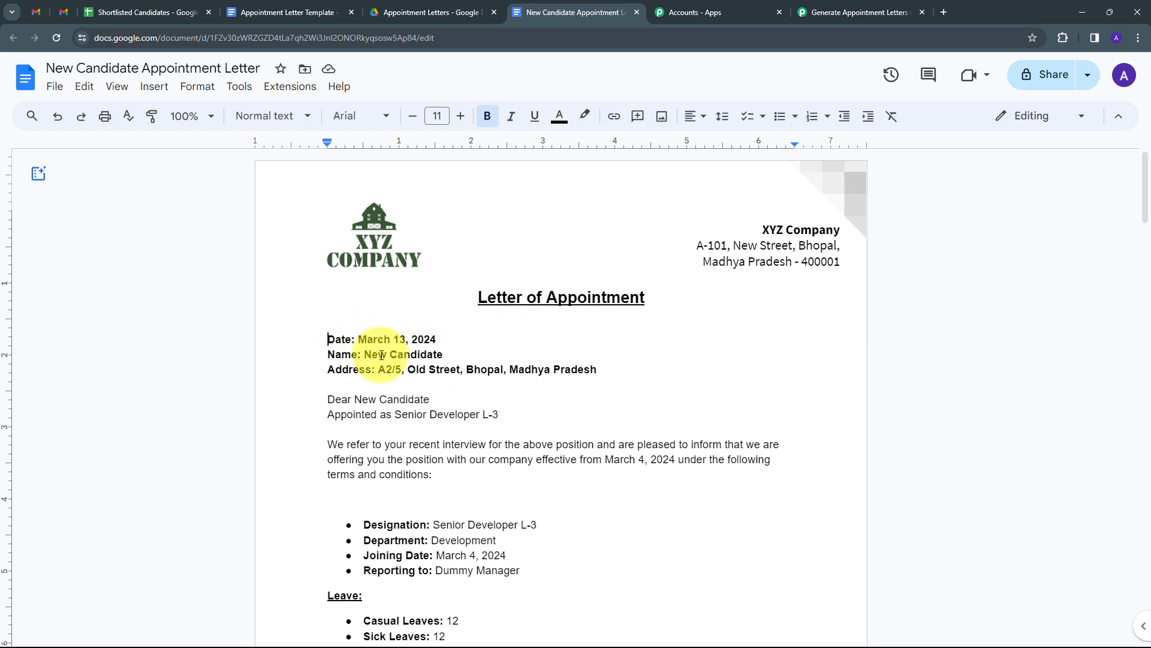
scroll(514, 321, "down", 2)
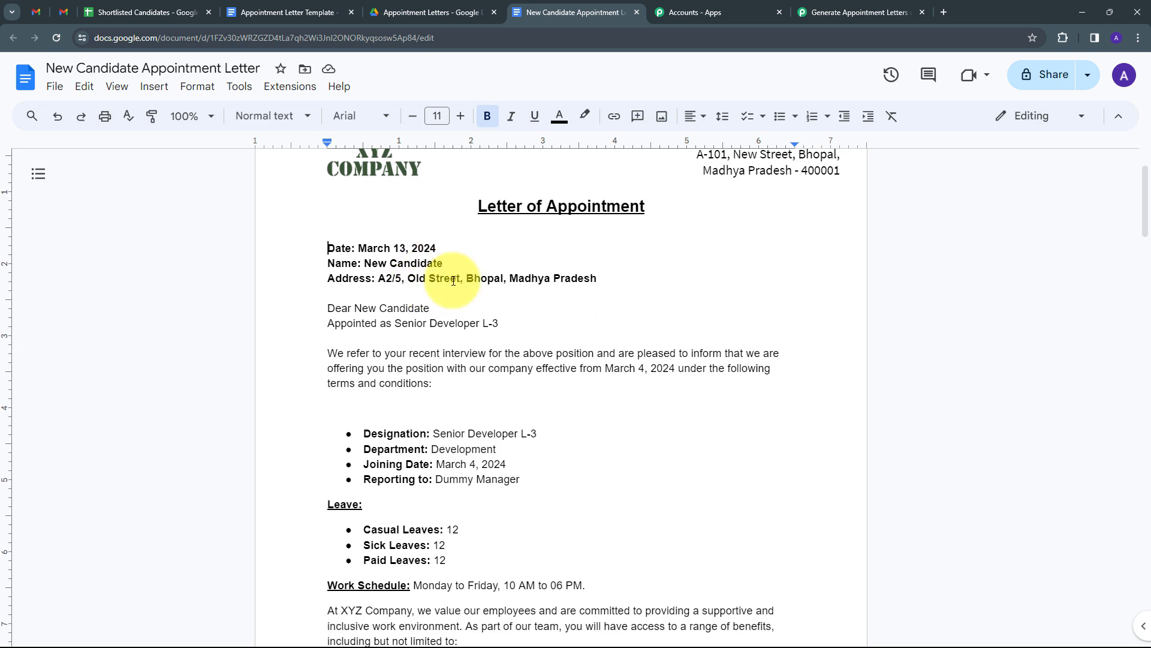
scroll(454, 280, "down", 8)
scroll(476, 302, "up", 5)
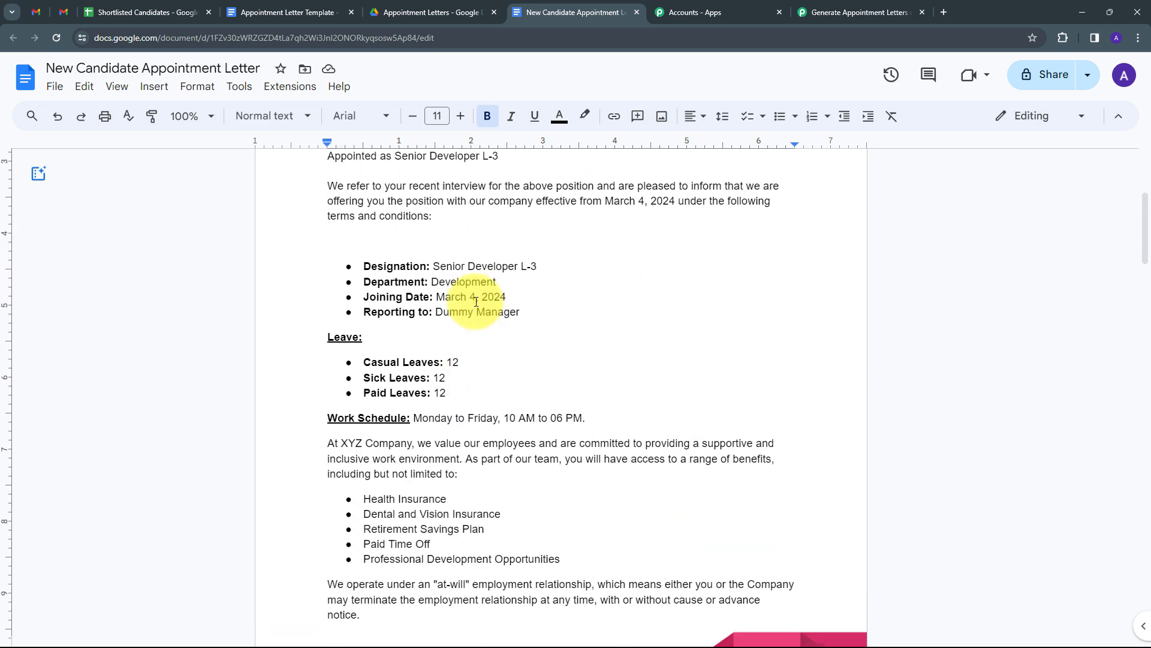
scroll(475, 300, "down", 6)
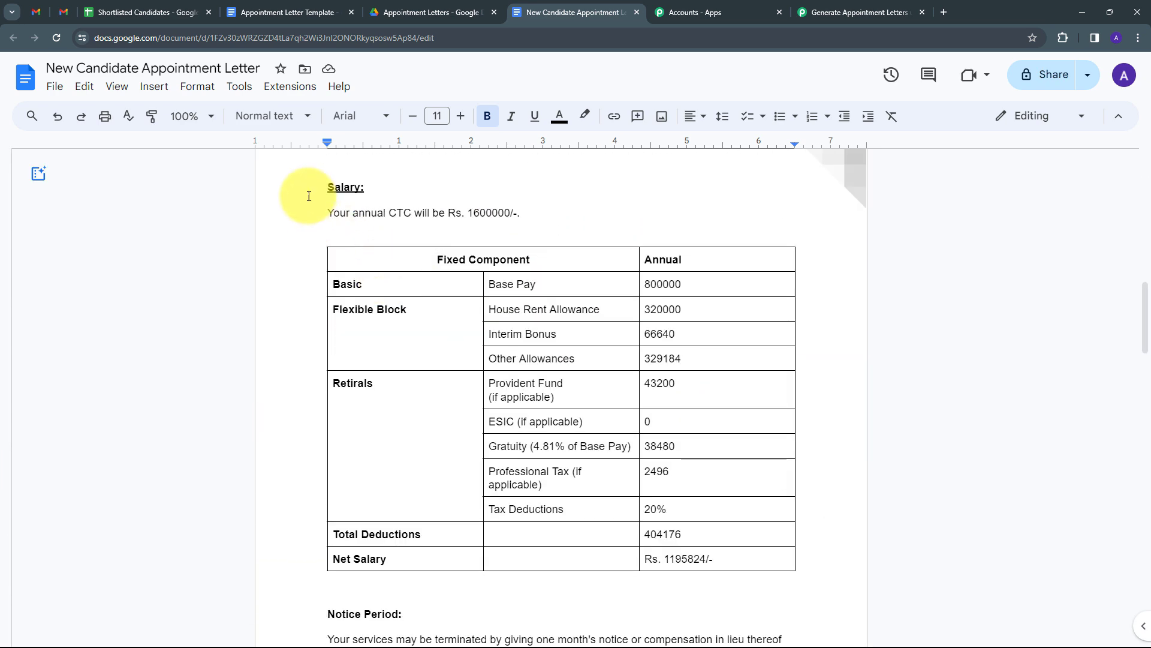
scroll(539, 296, "up", 5)
scroll(548, 282, "down", 3)
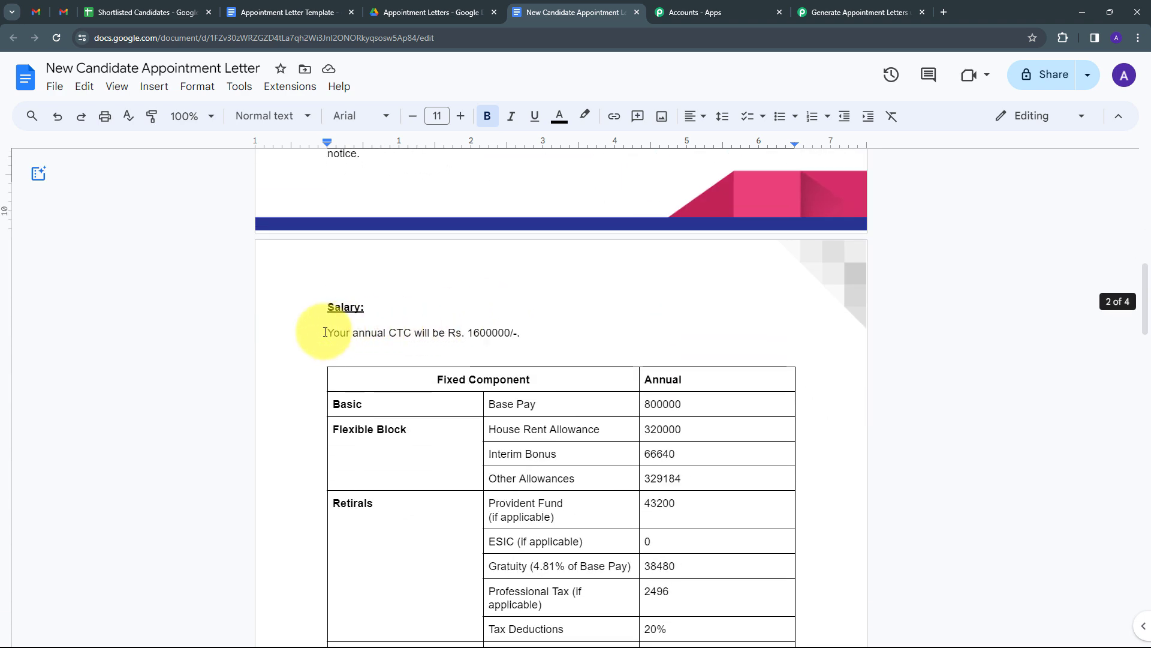
scroll(308, 250, "down", 2)
scroll(548, 240, "down", 2)
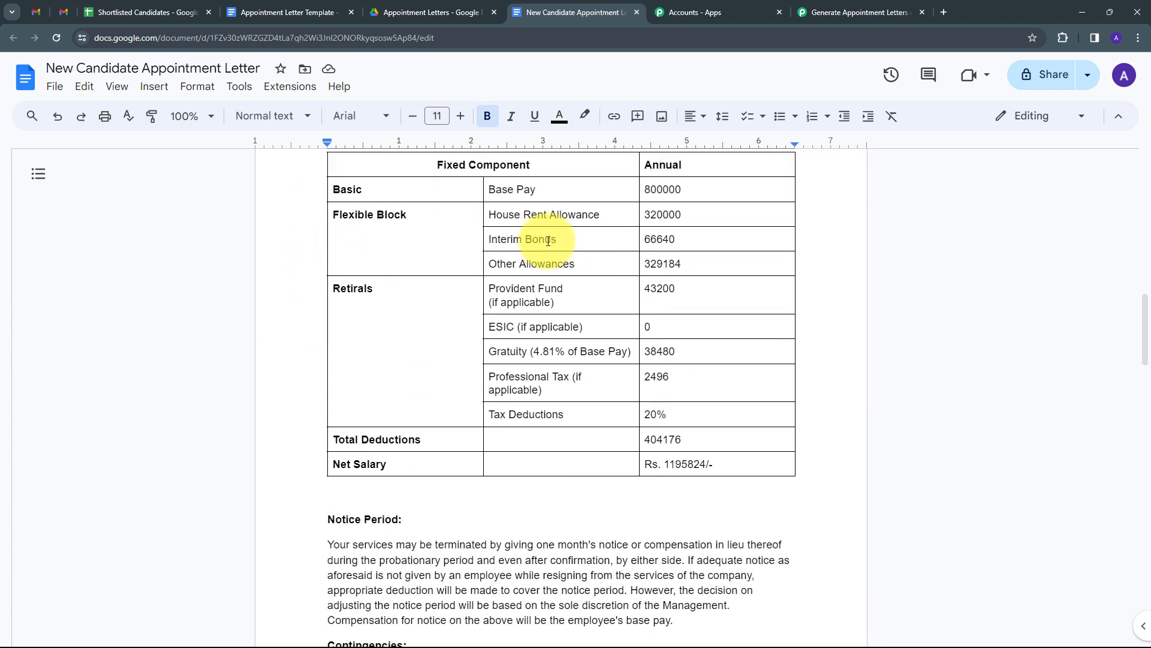
scroll(548, 241, "down", 1)
scroll(678, 381, "up", 2)
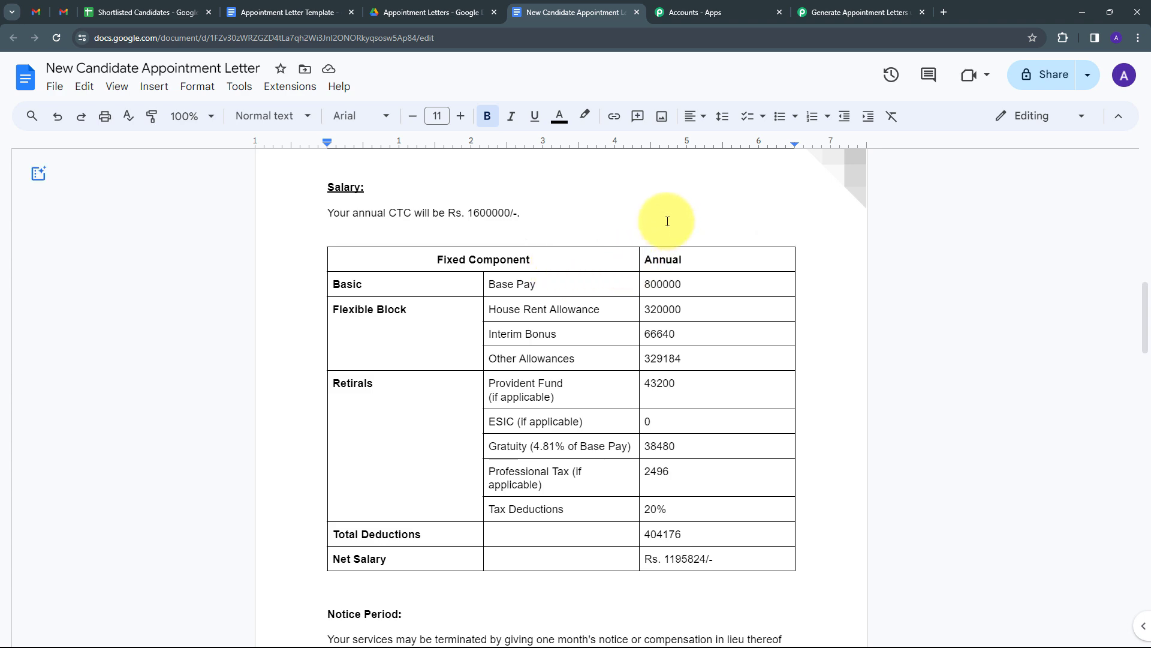
scroll(620, 220, "down", 3)
scroll(637, 226, "up", 15)
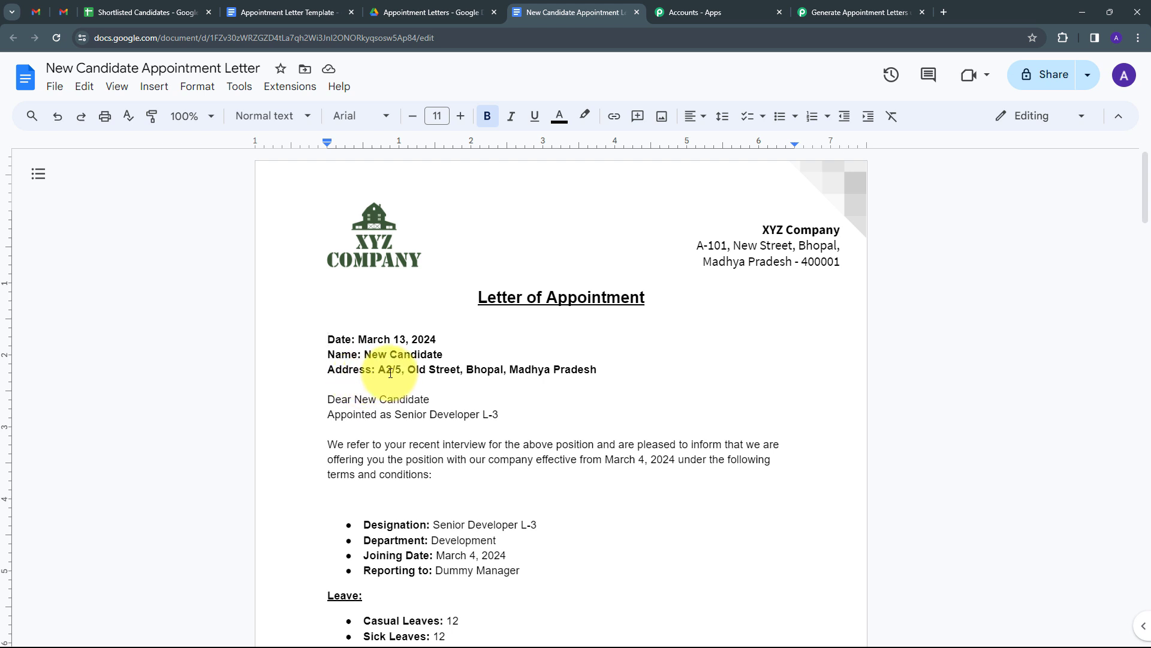
scroll(620, 371, "down", 2)
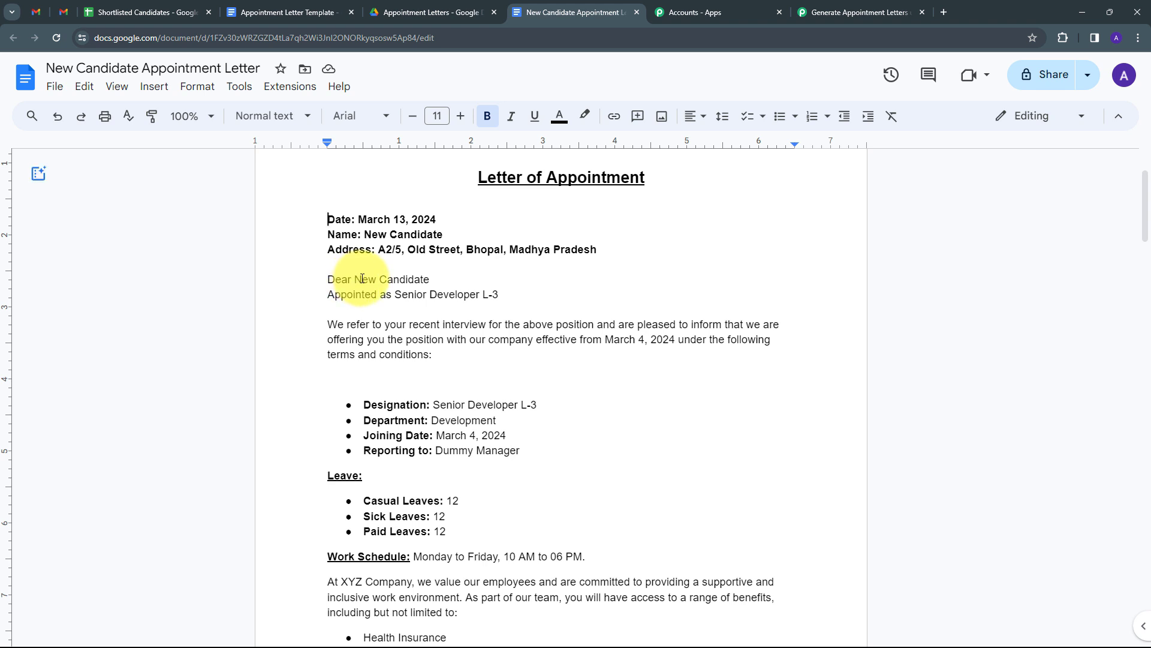
scroll(433, 365, "down", 1)
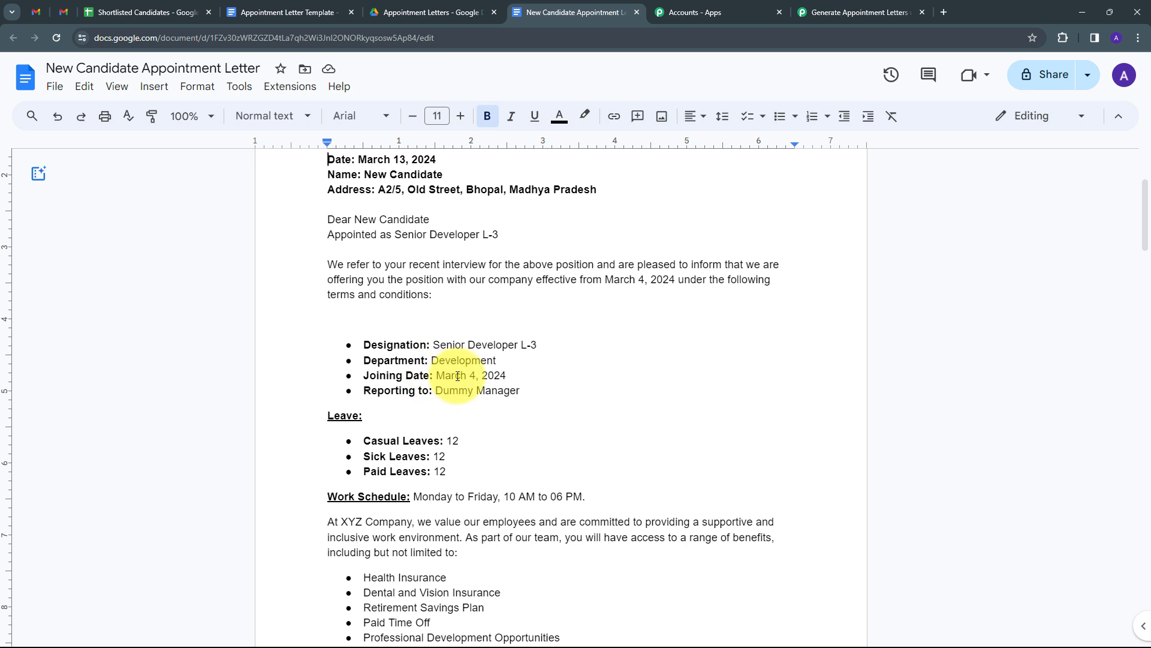
scroll(456, 353, "down", 1)
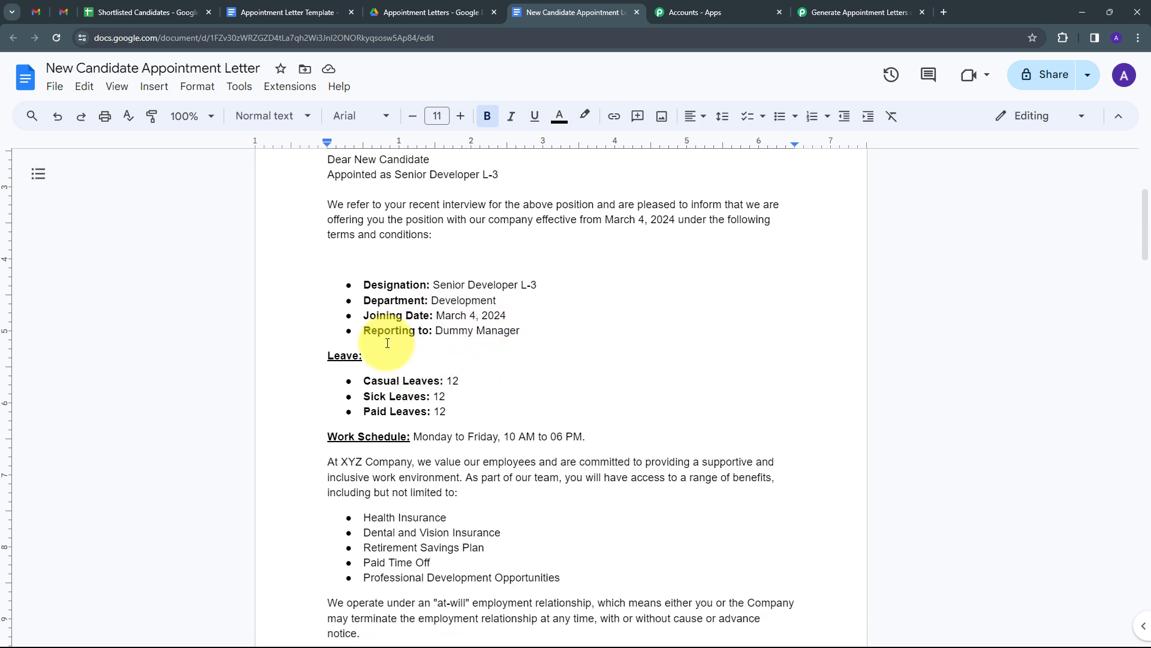
scroll(480, 334, "down", 1)
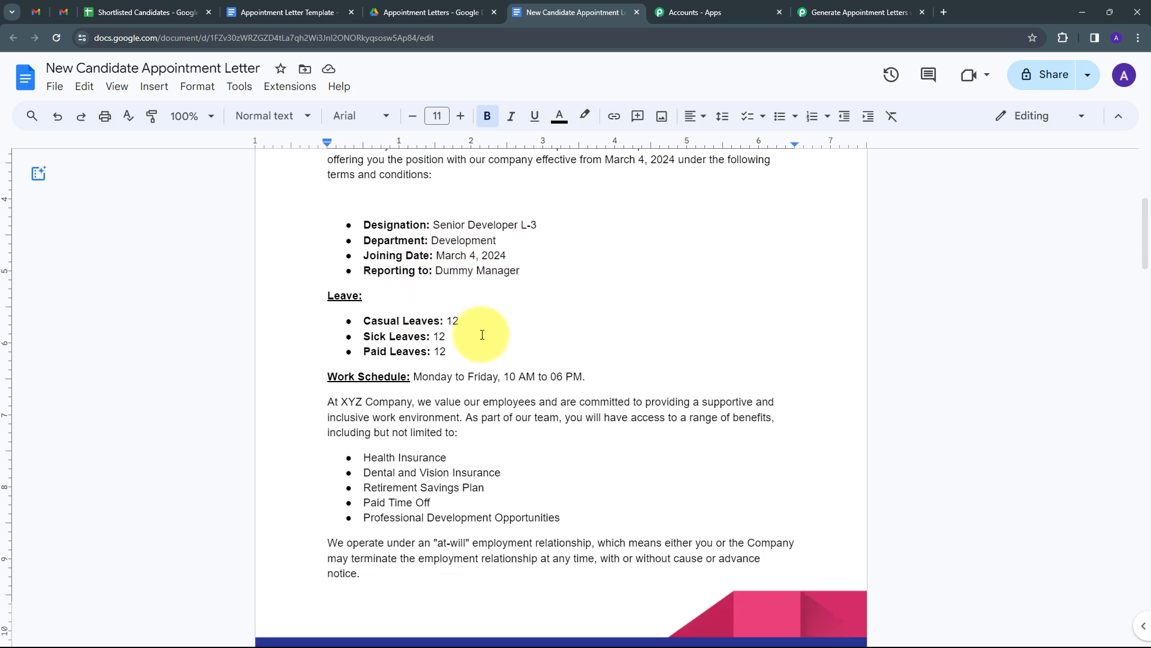
scroll(407, 322, "down", 1)
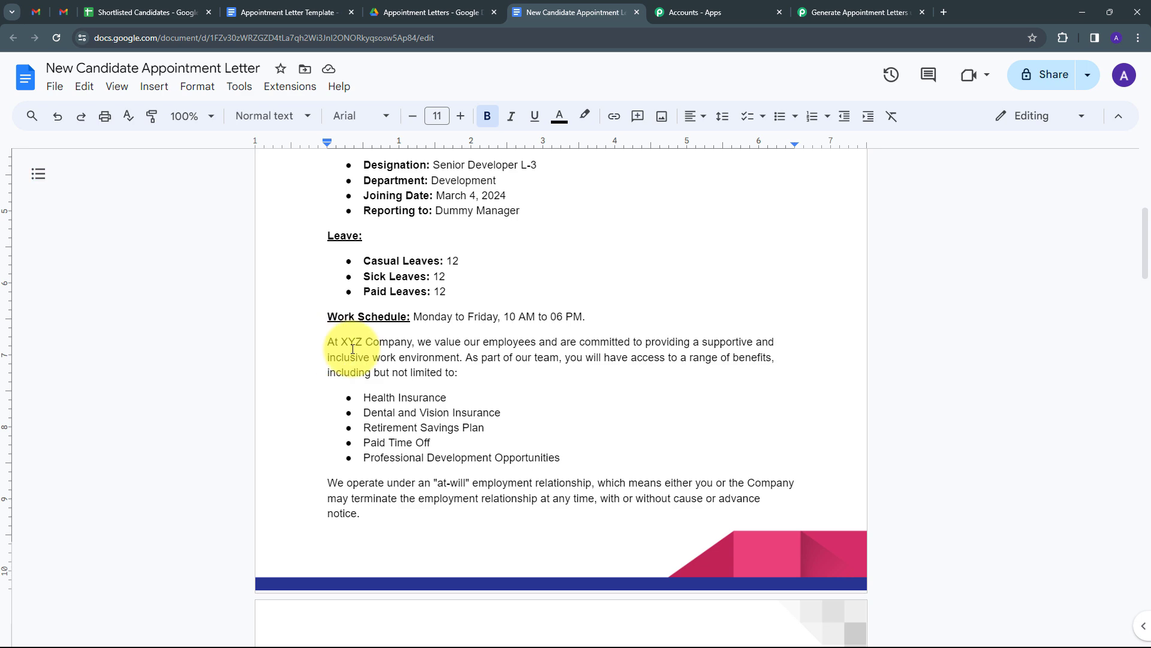
scroll(312, 318, "down", 1)
scroll(462, 326, "down", 7)
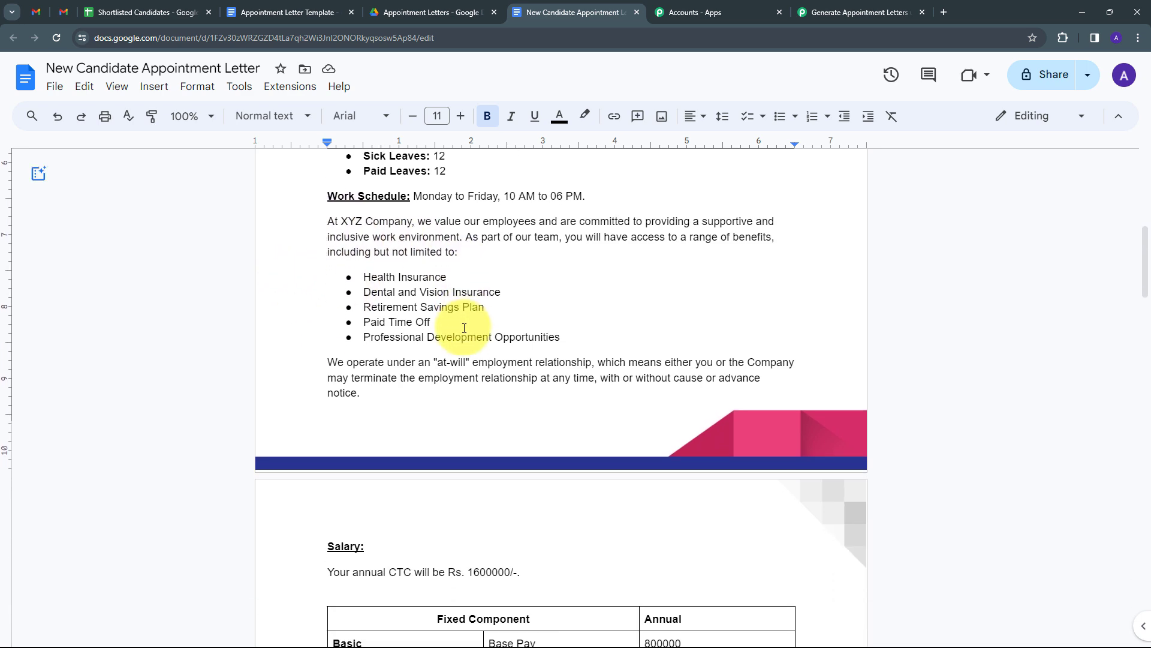
scroll(602, 316, "down", 8)
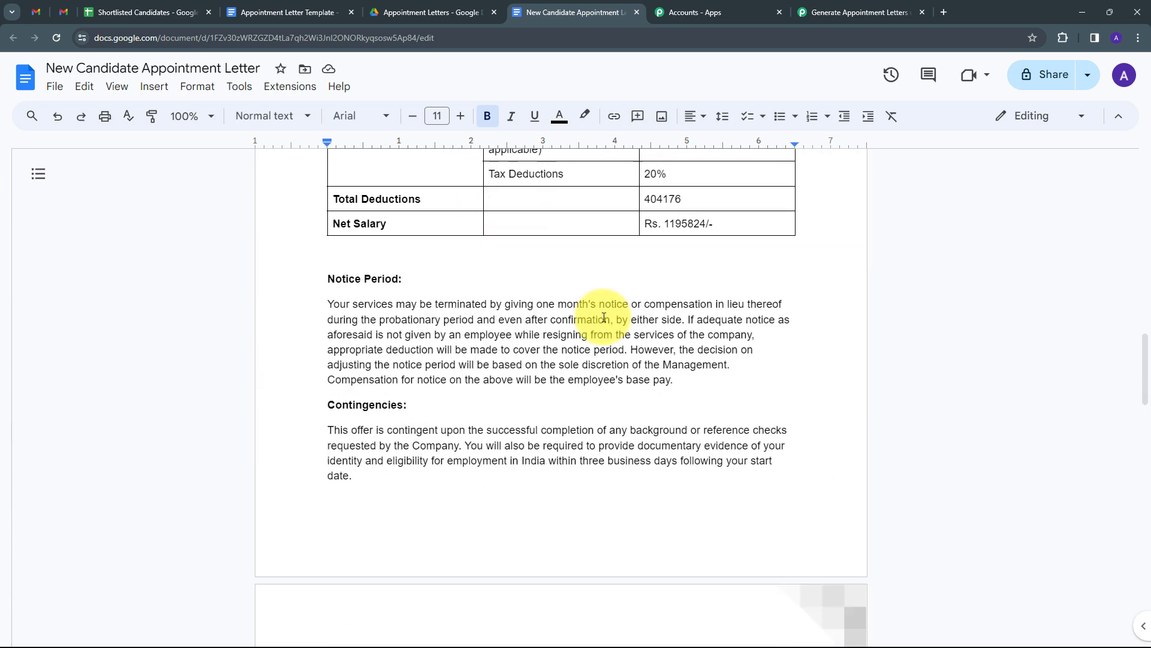
key("ctrl+Home")
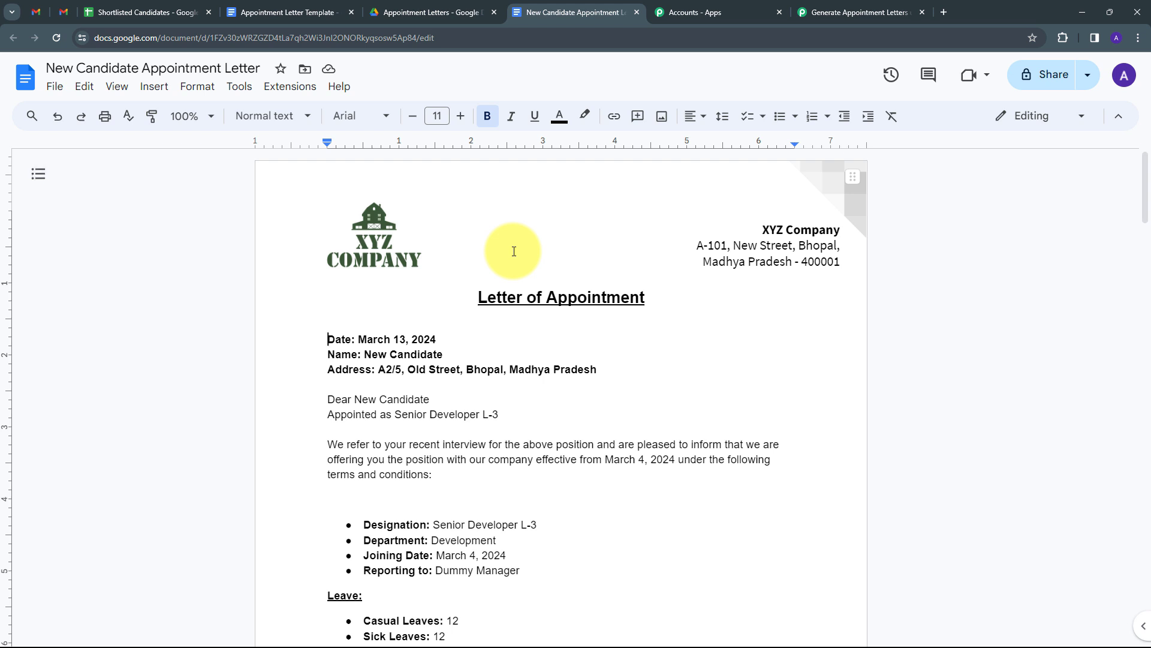
- Return to the Generate Appointment Letters workflow and deselect the DocumentId value
left_click(854, 5)
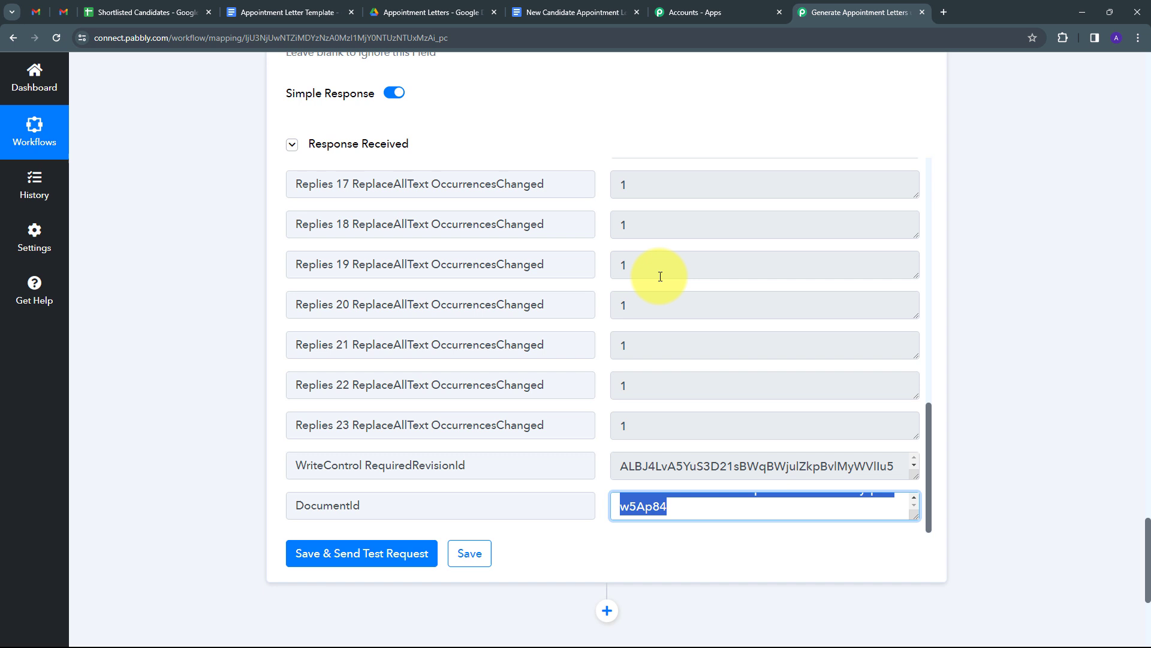
left_click(581, 141)
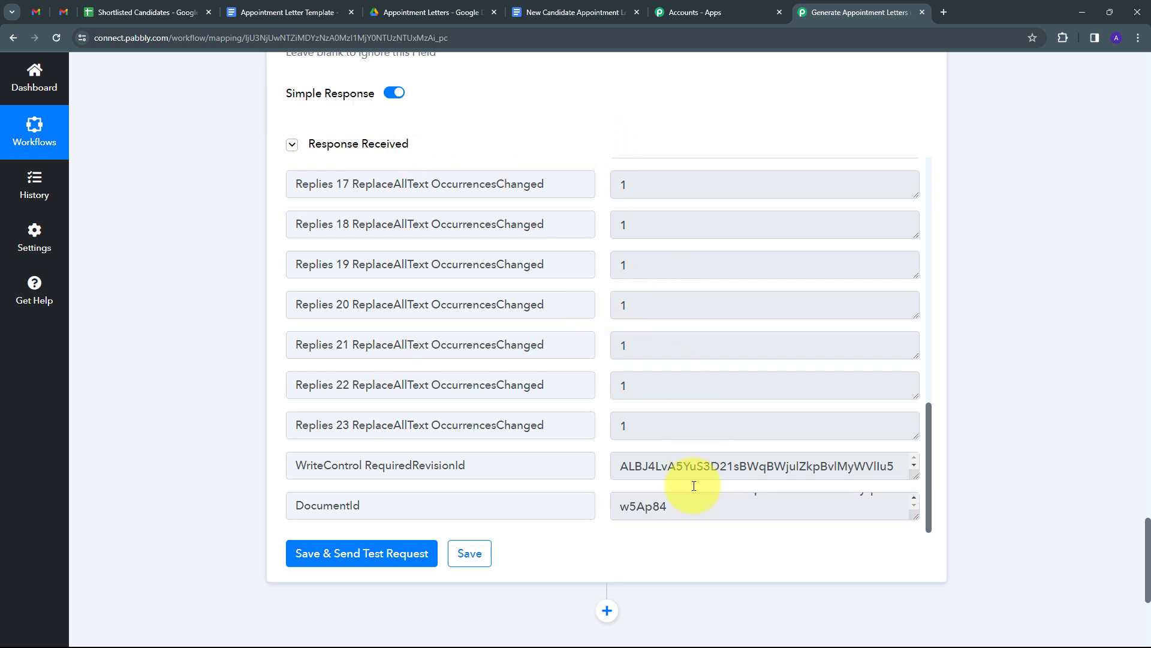
scroll(671, 507, "up", 1)
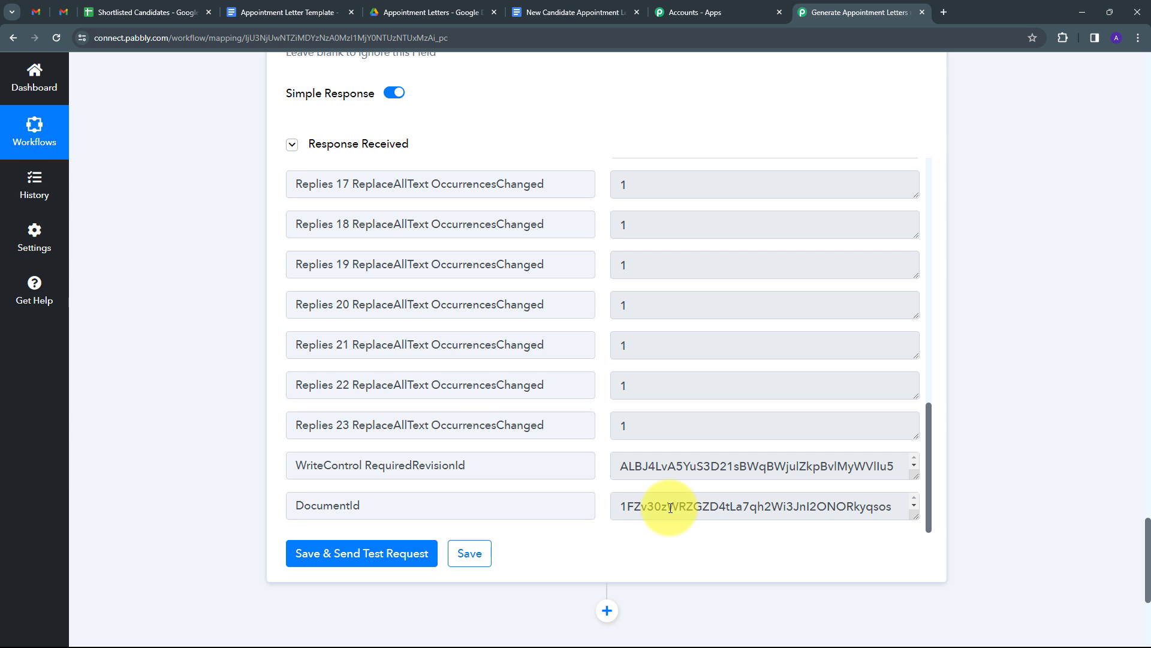
scroll(952, 334, "down", 4)
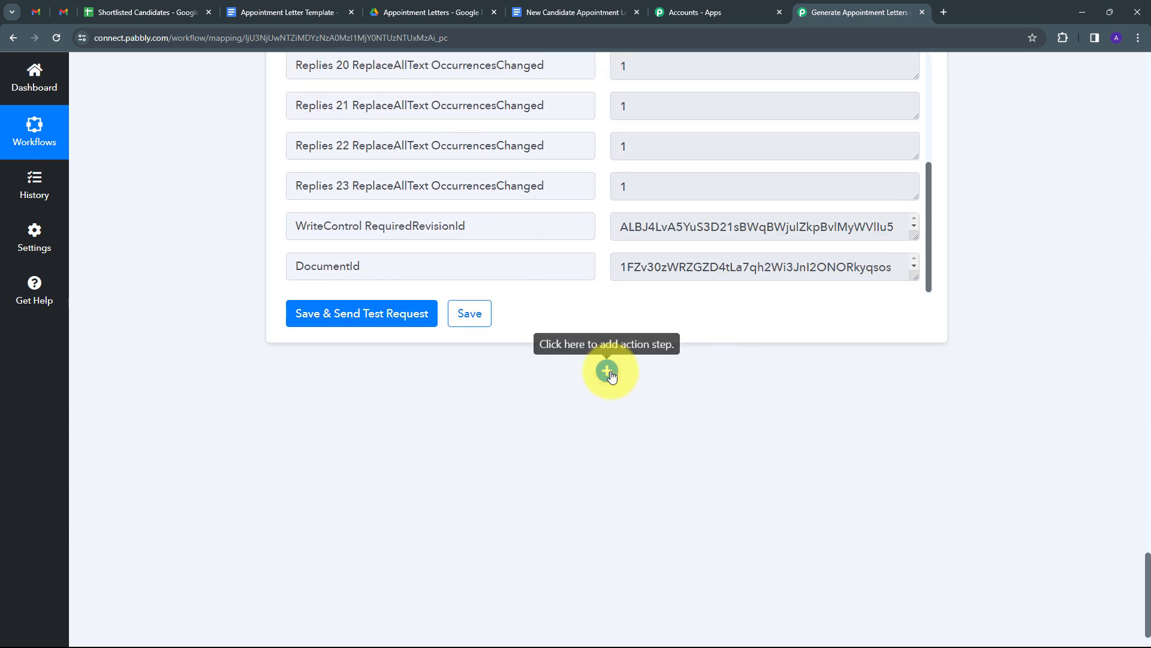
- Add a Google Drive action step with the Share a File With Anyone event
left_click(608, 372)
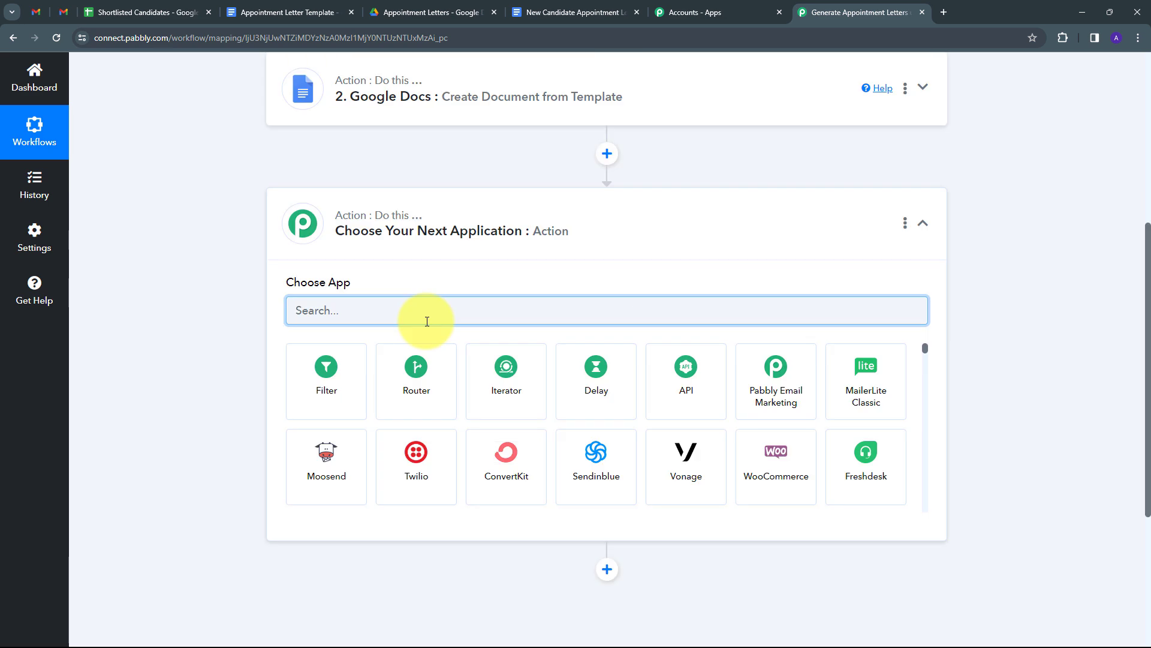
type("Google")
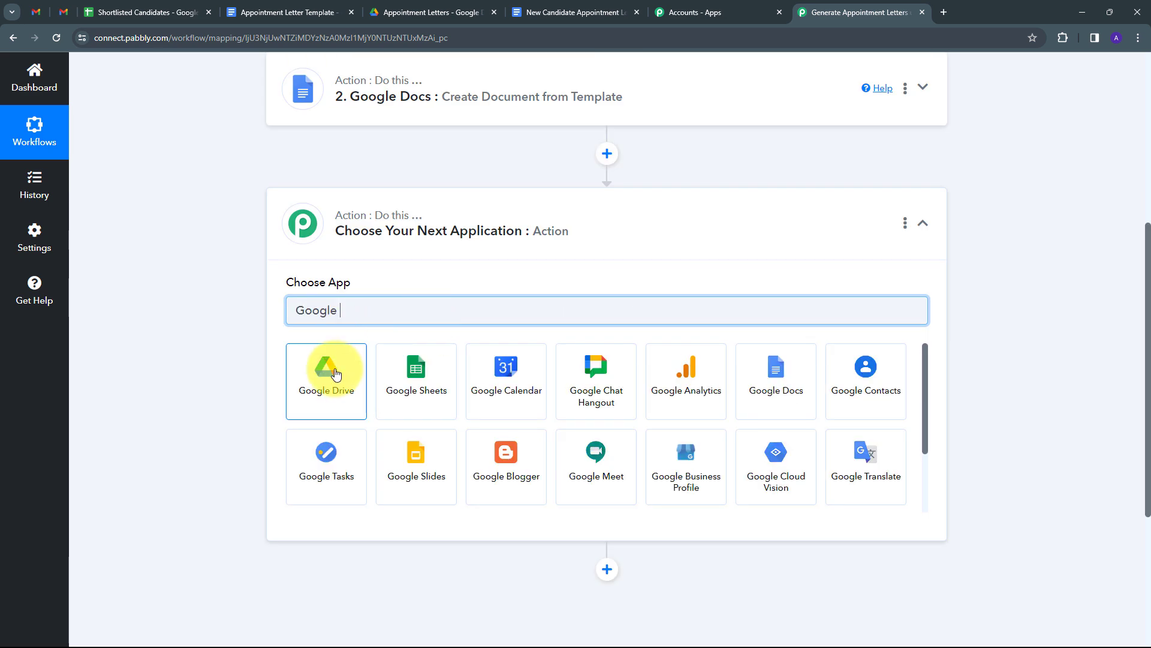
left_click(336, 375)
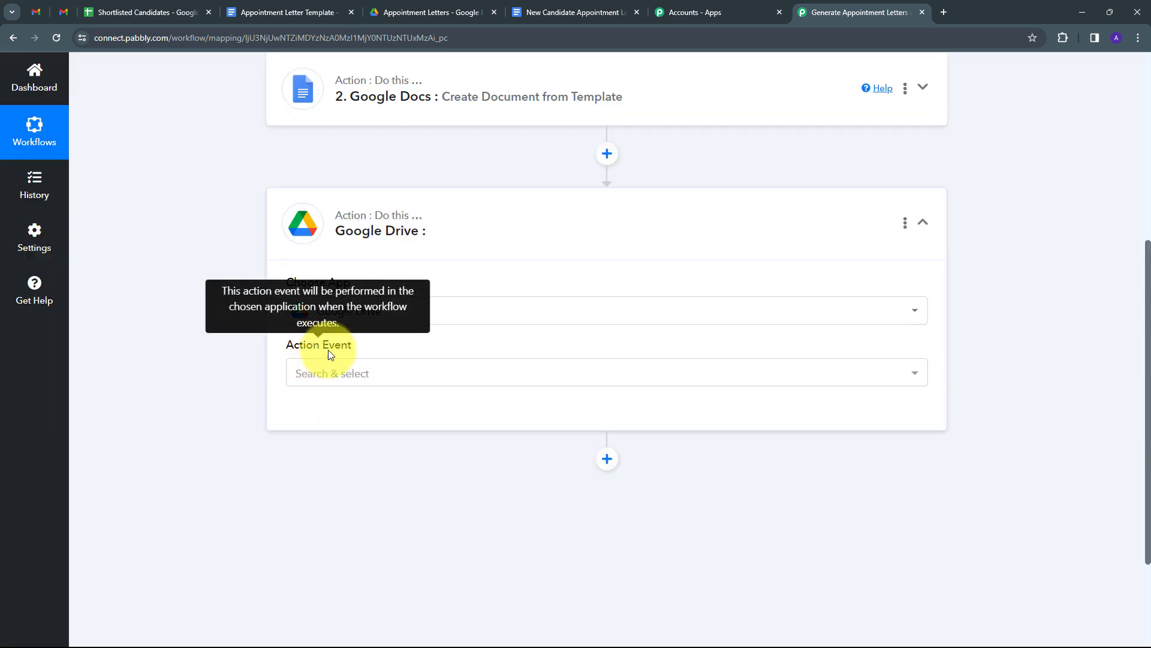
left_click(745, 379)
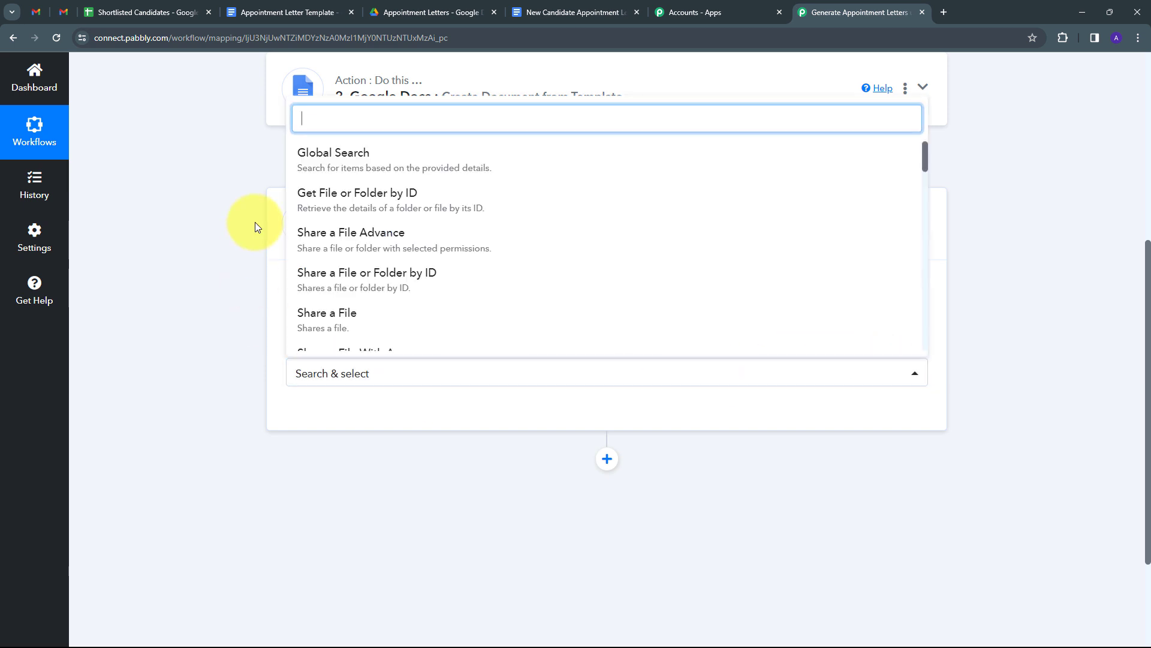
scroll(318, 302, "down", 1)
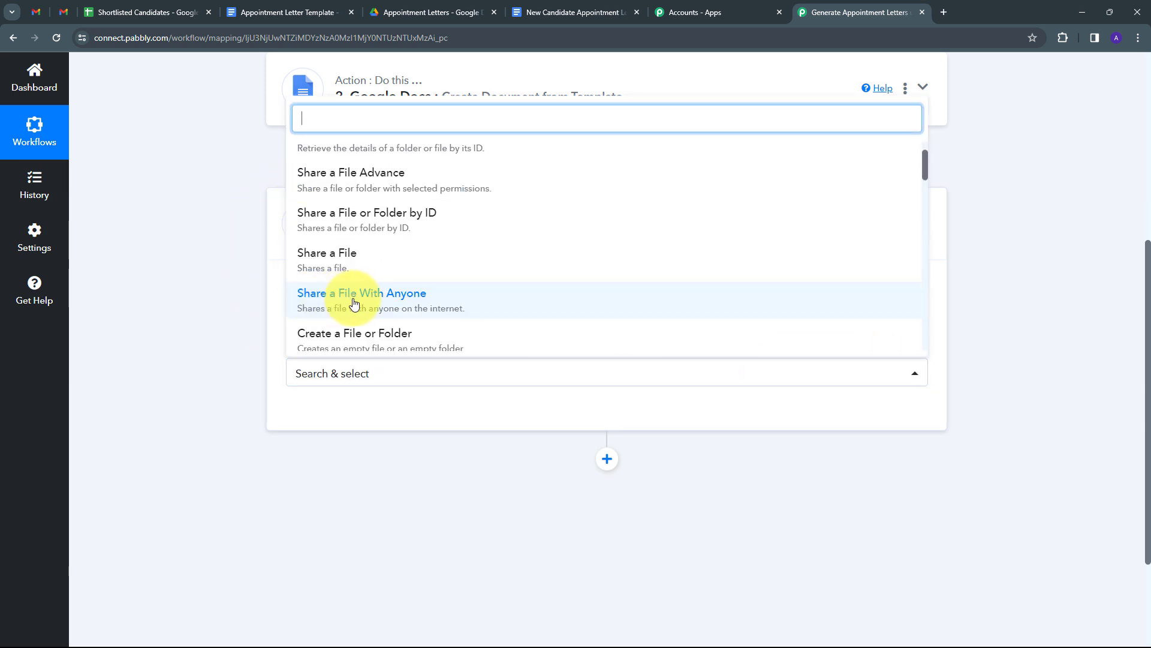
left_click(354, 304)
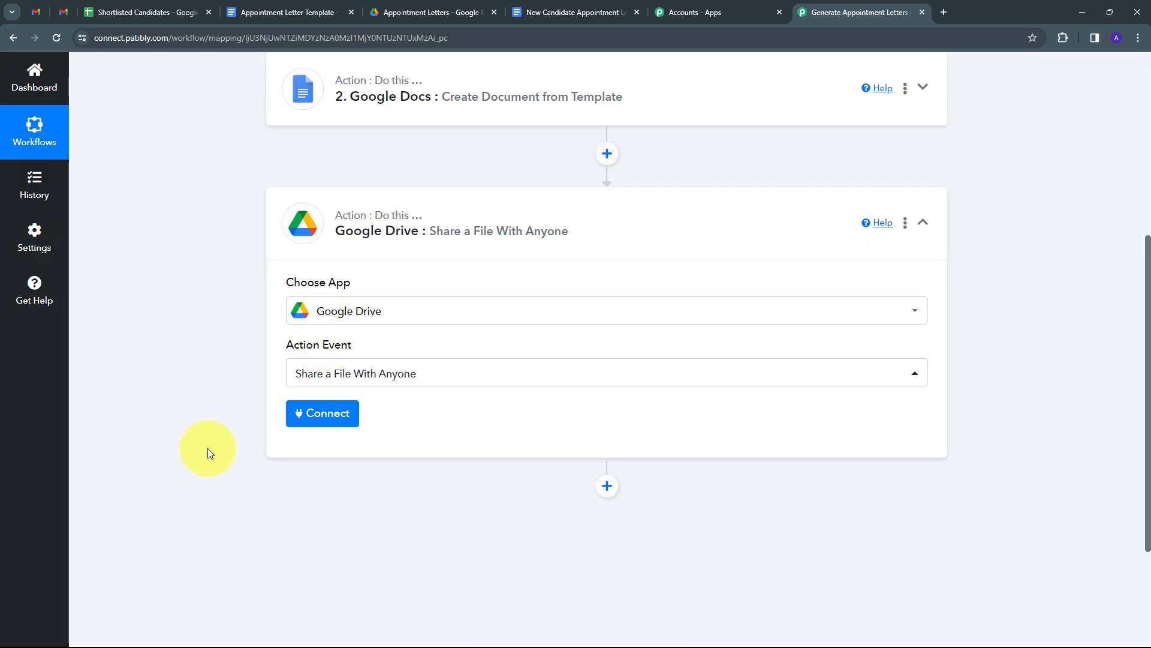
- Authorize a new Google Drive connection by signing in with Google and allowing access
left_click(315, 419)
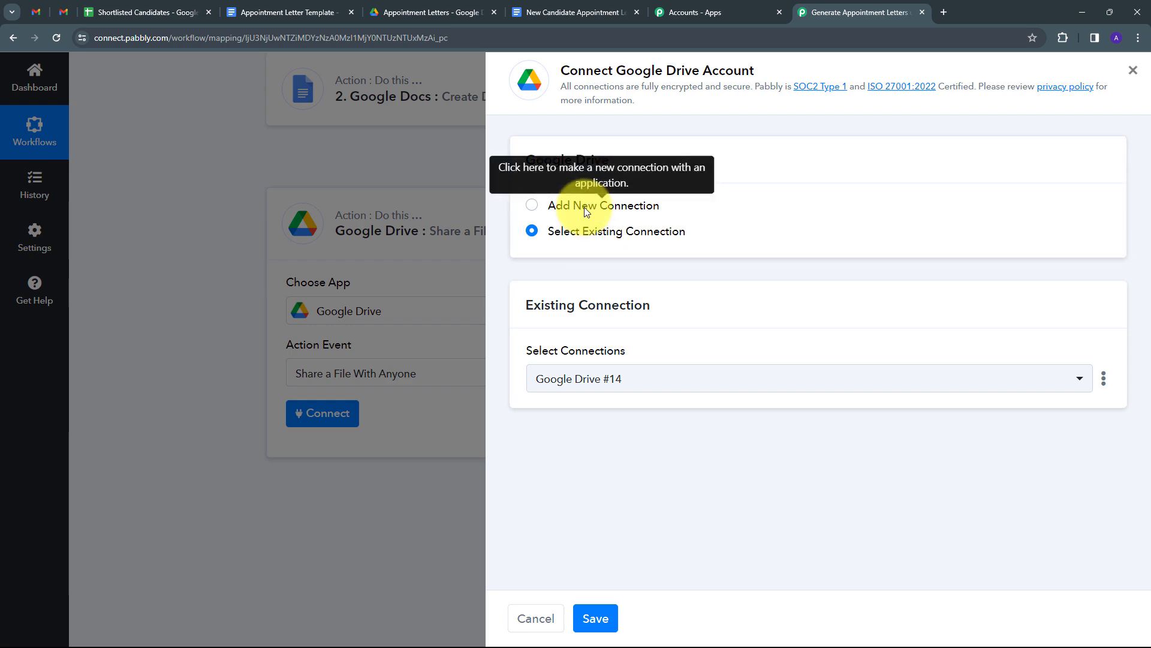
left_click(585, 207)
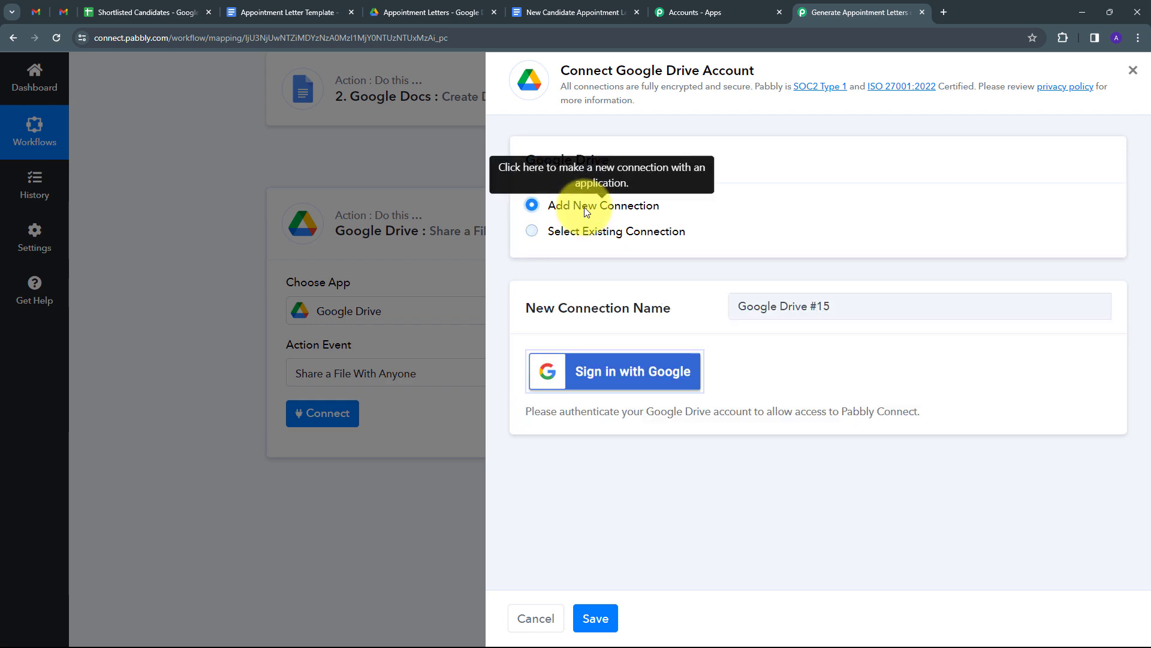
left_click(614, 381)
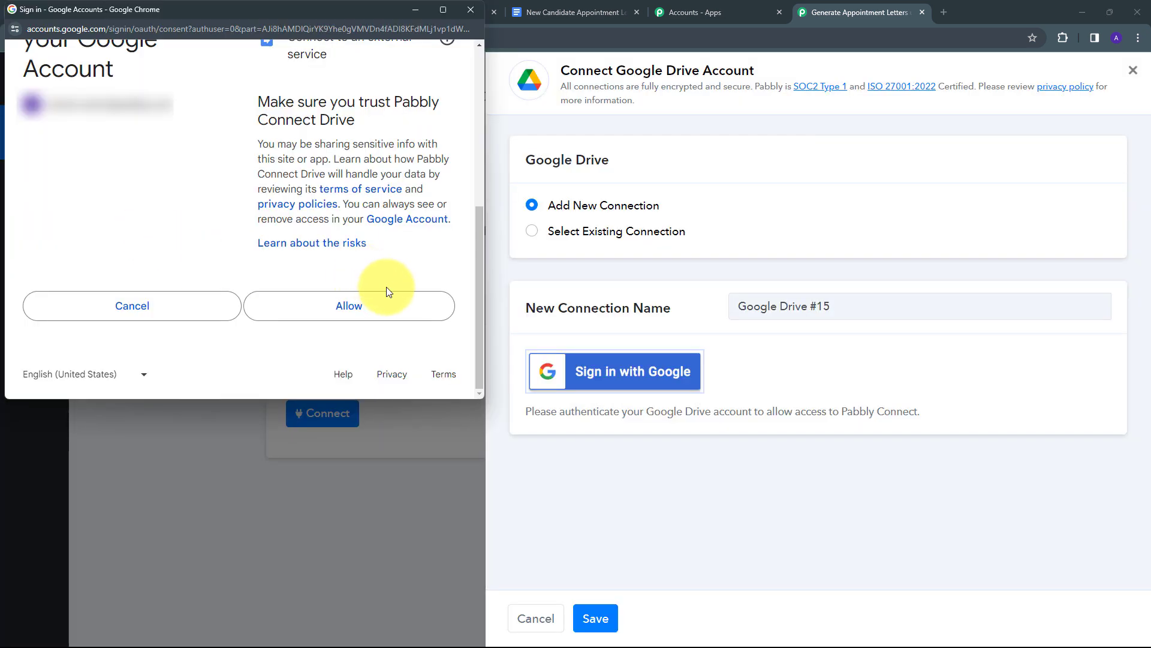
left_click(331, 311)
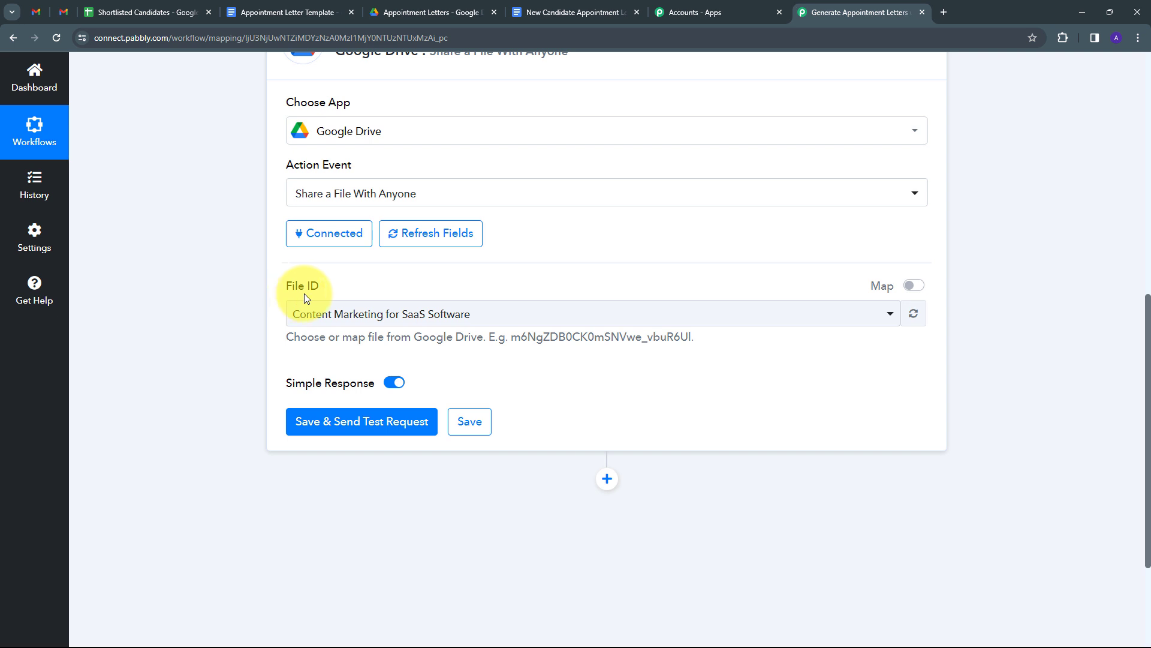
- Switch File ID to mapped input, clear it, and map the Google Docs step's DocumentId
left_click(914, 290)
left_click_drag(642, 316, 268, 345)
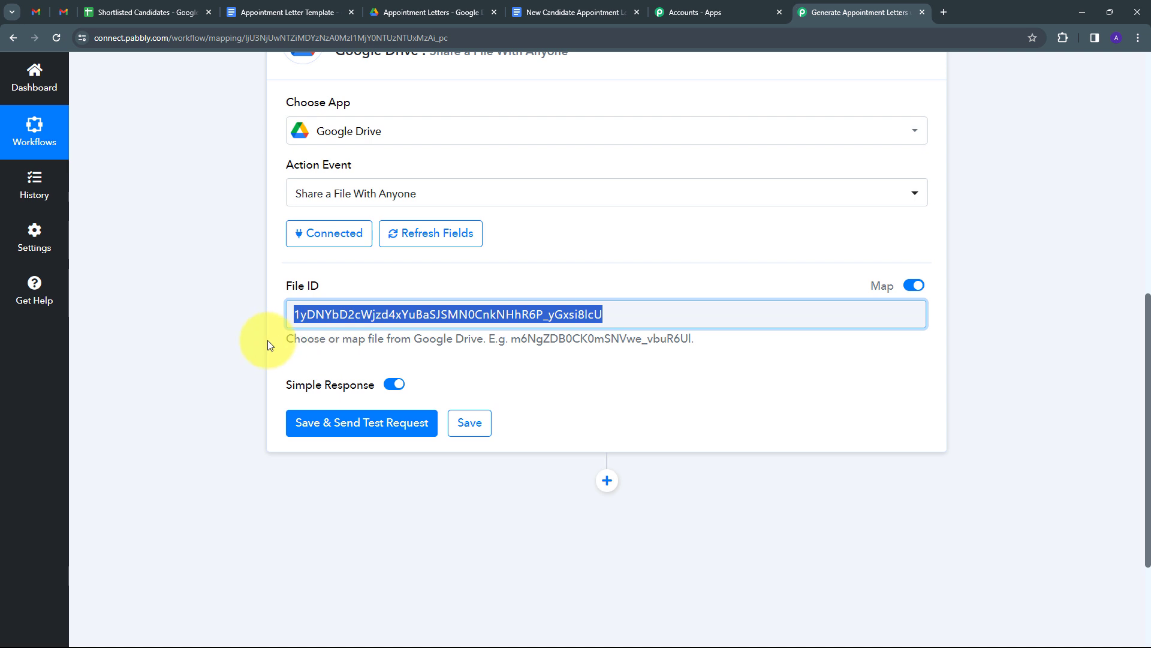
key("BackSpace")
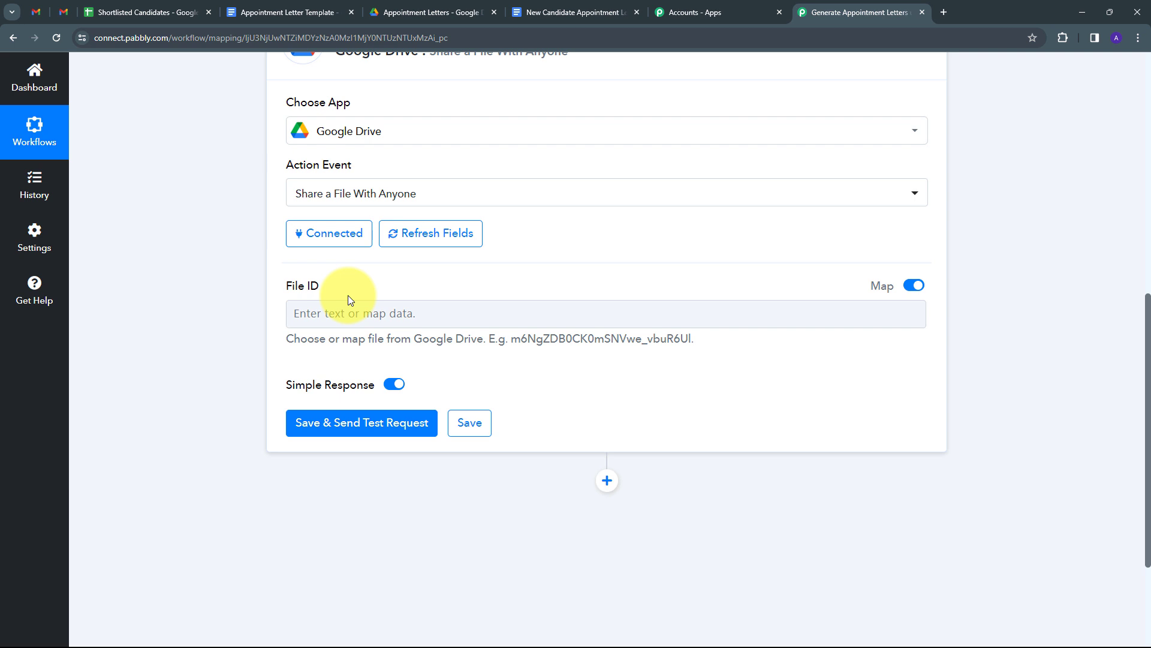
left_click(335, 316)
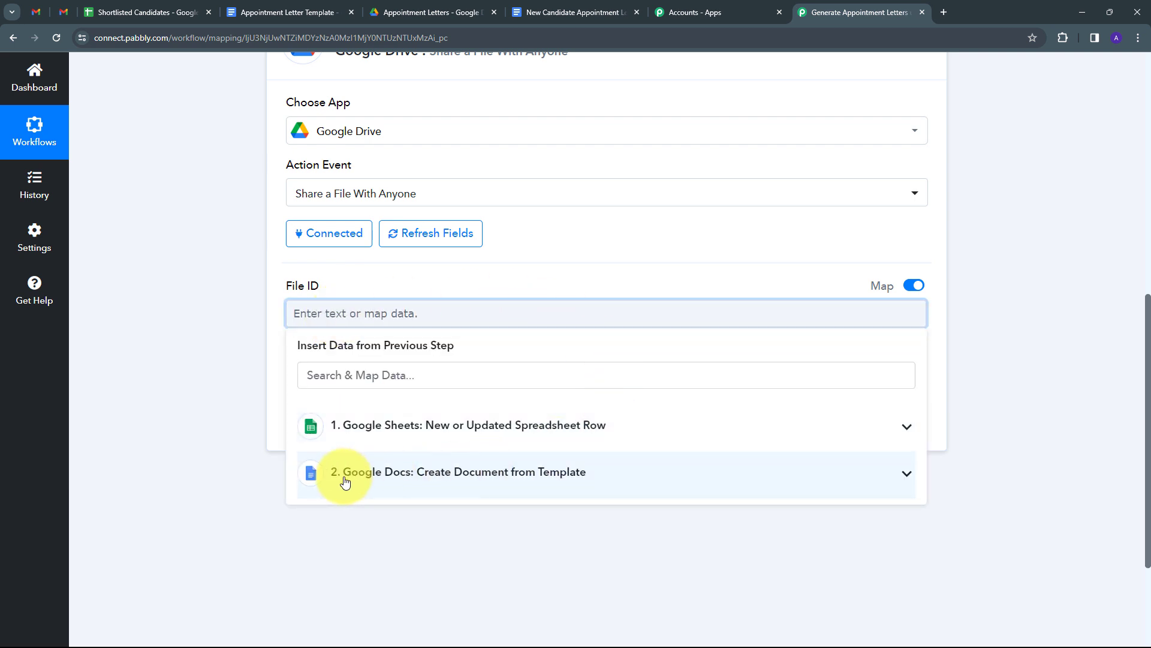
left_click(520, 490)
scroll(532, 453, "down", 10)
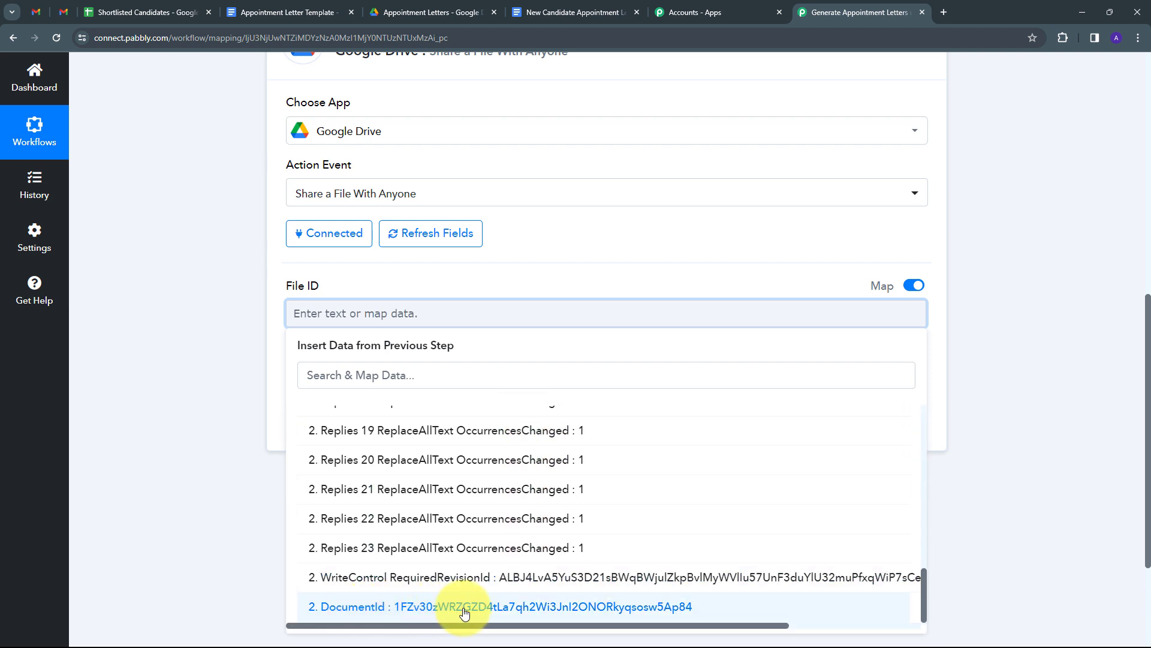
left_click(483, 607)
left_click(252, 391)
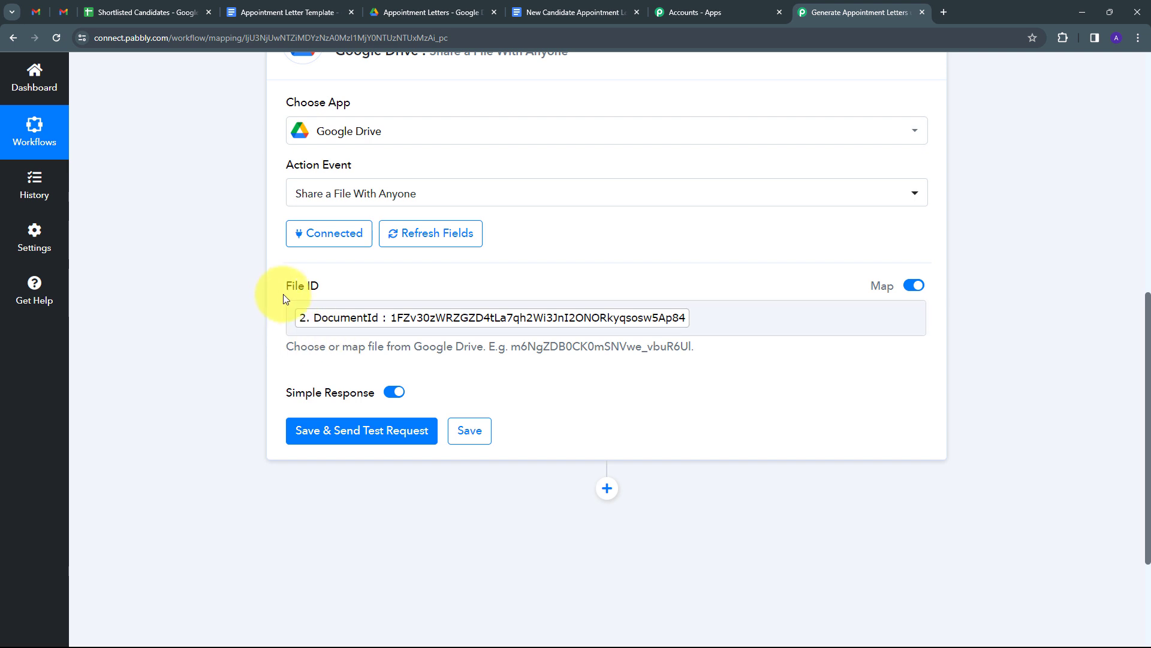
scroll(559, 280, "down", 1)
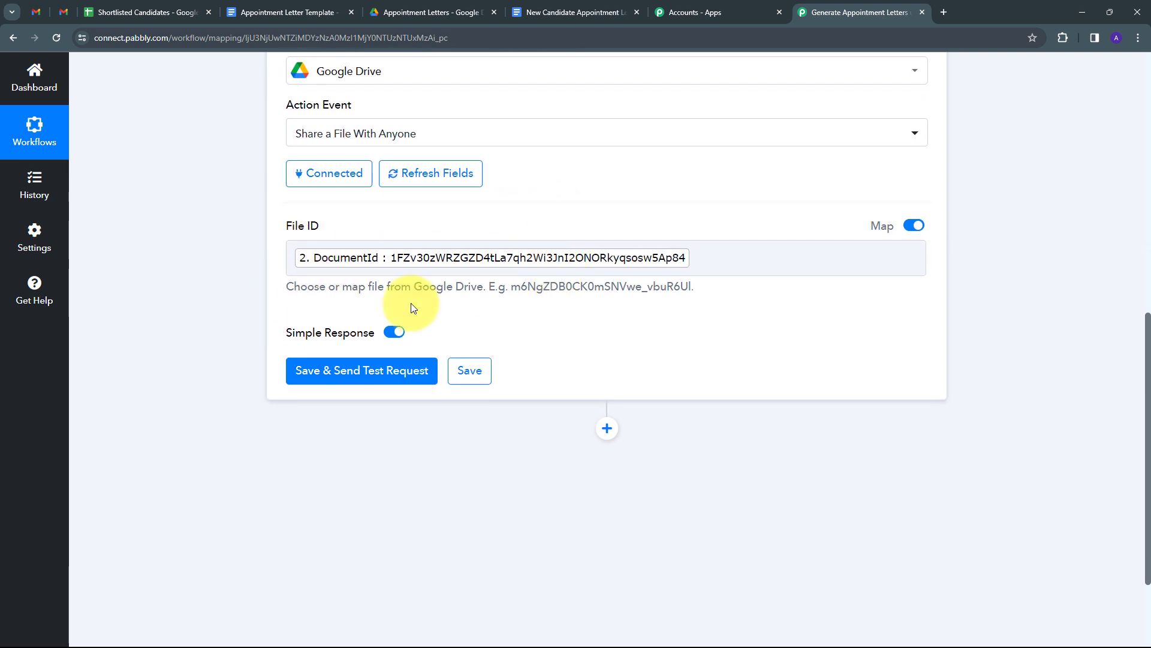
- Test the share step and check the response for anyoneWithLink reader access and the PDF export link
left_click(360, 373)
scroll(1005, 326, "down", 1)
scroll(1004, 337, "down", 1)
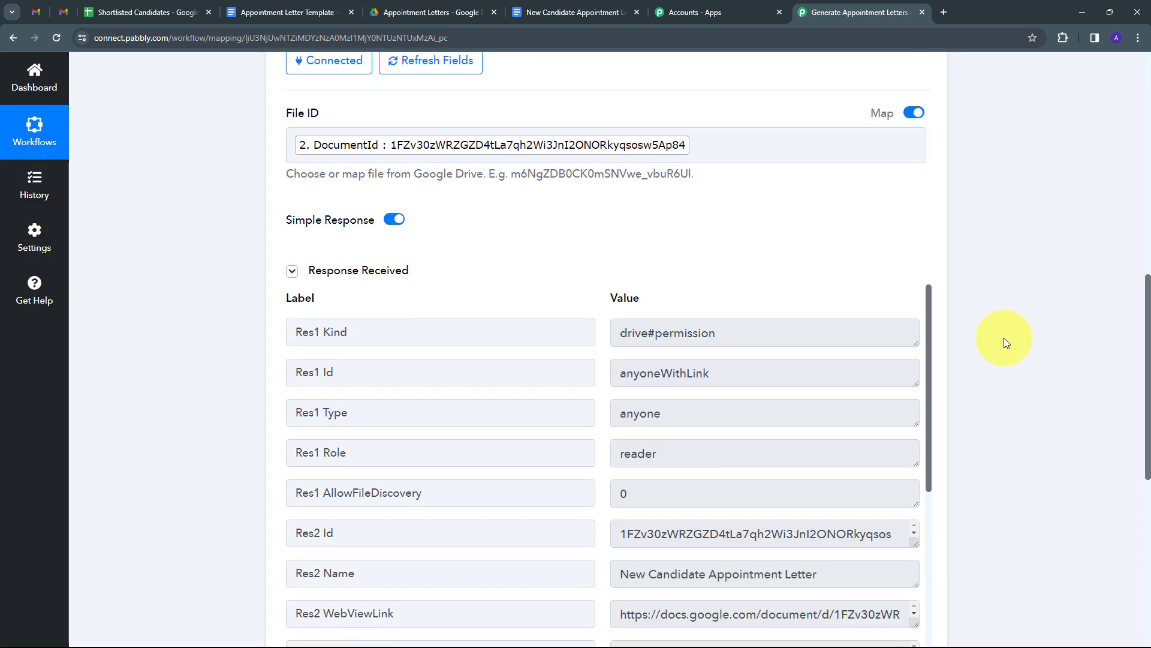
scroll(1004, 337, "down", 2)
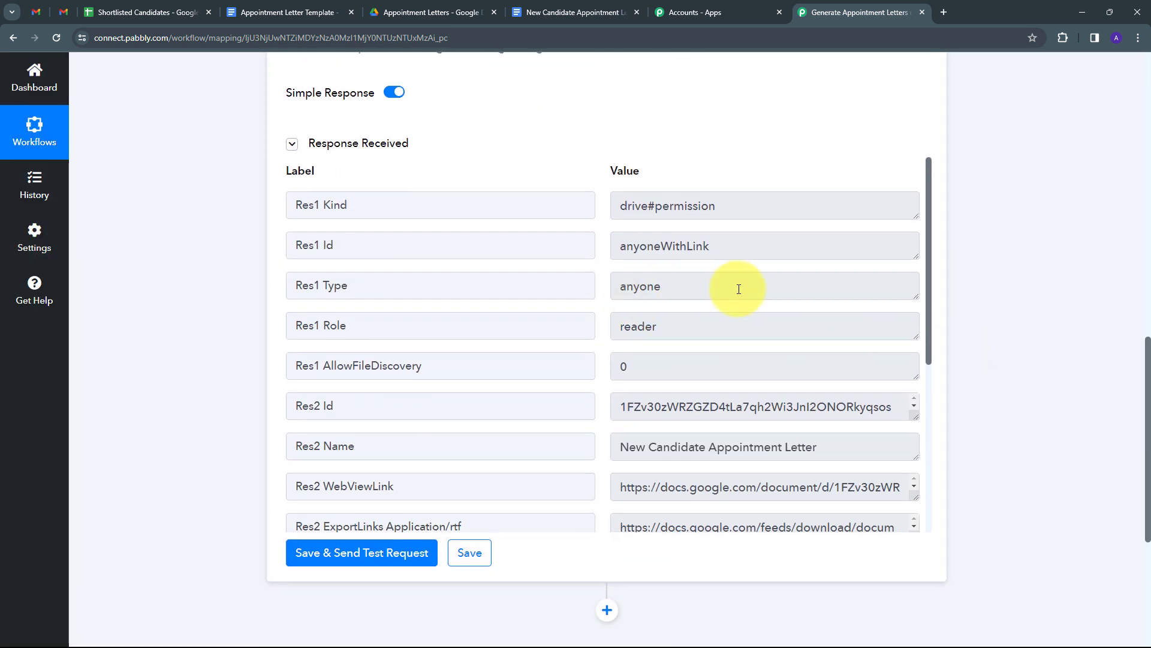
scroll(738, 289, "down", 5)
scroll(739, 289, "up", 5)
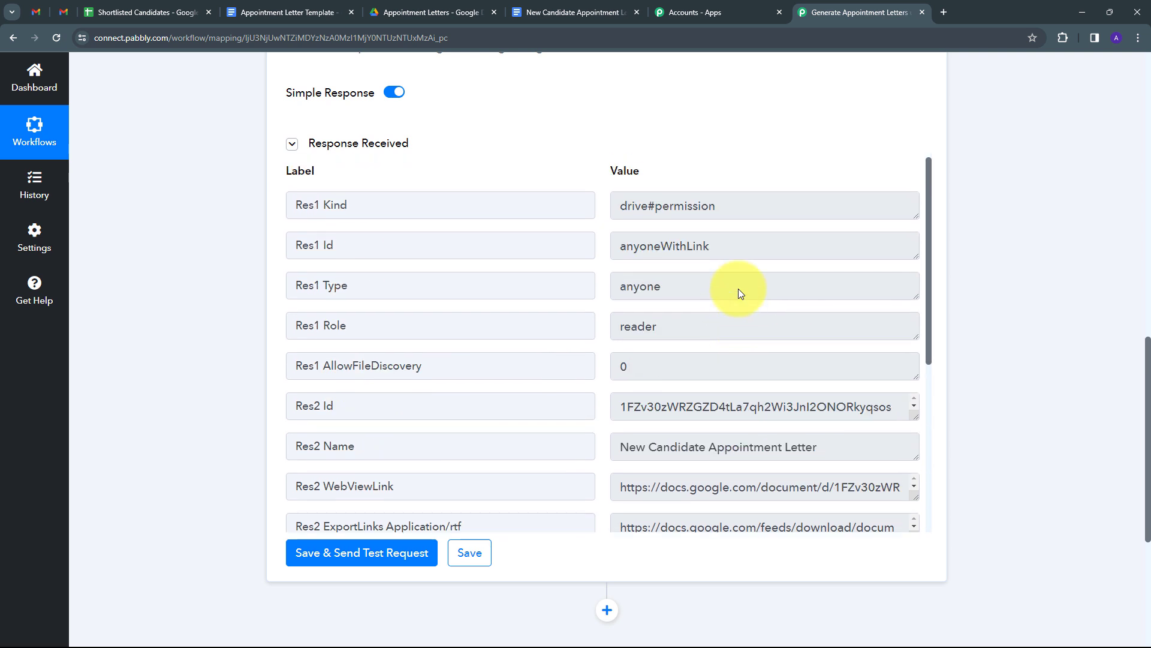
left_click_drag(747, 239, 616, 259)
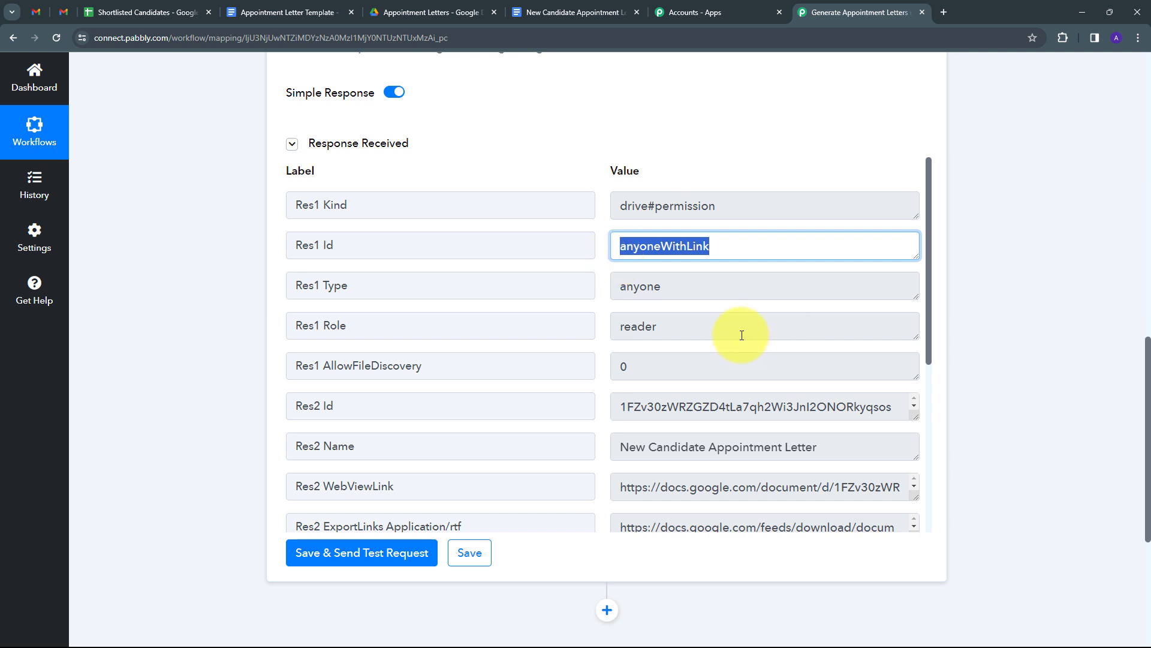
scroll(742, 335, "down", 5)
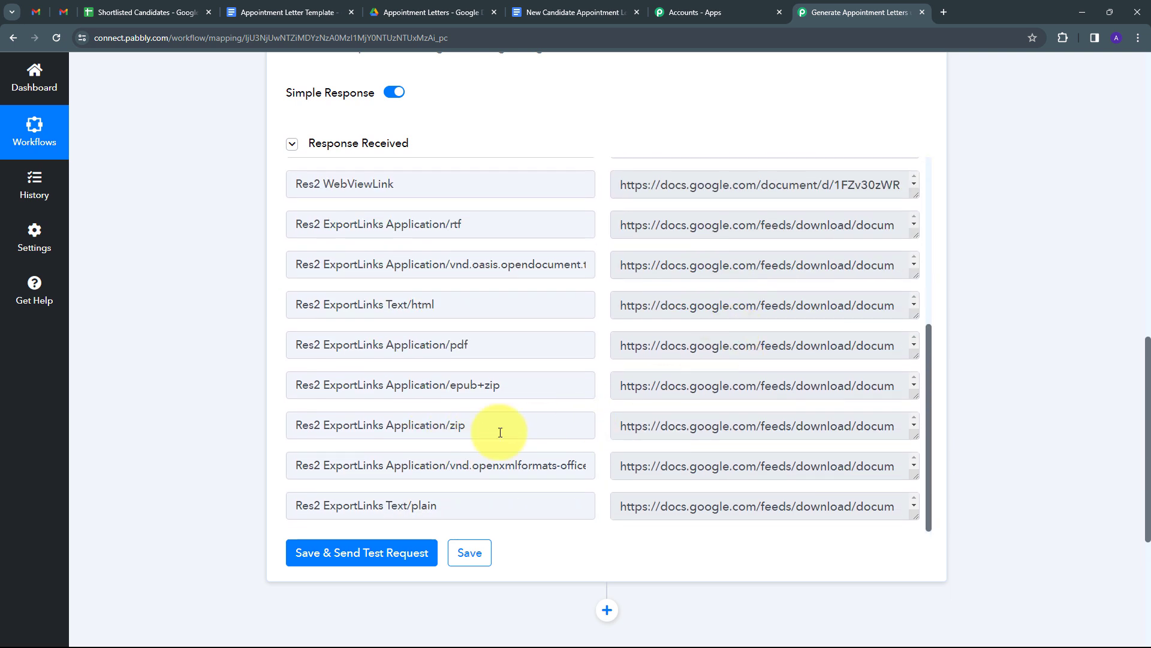
triple_click(796, 355)
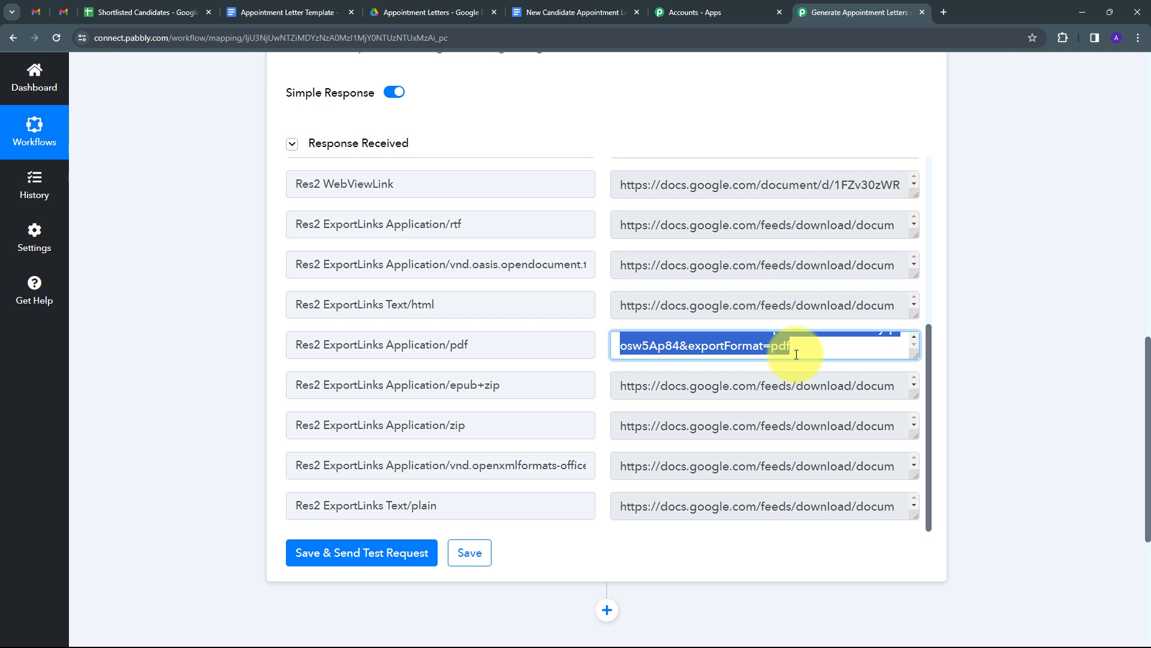
scroll(796, 354, "down", 3)
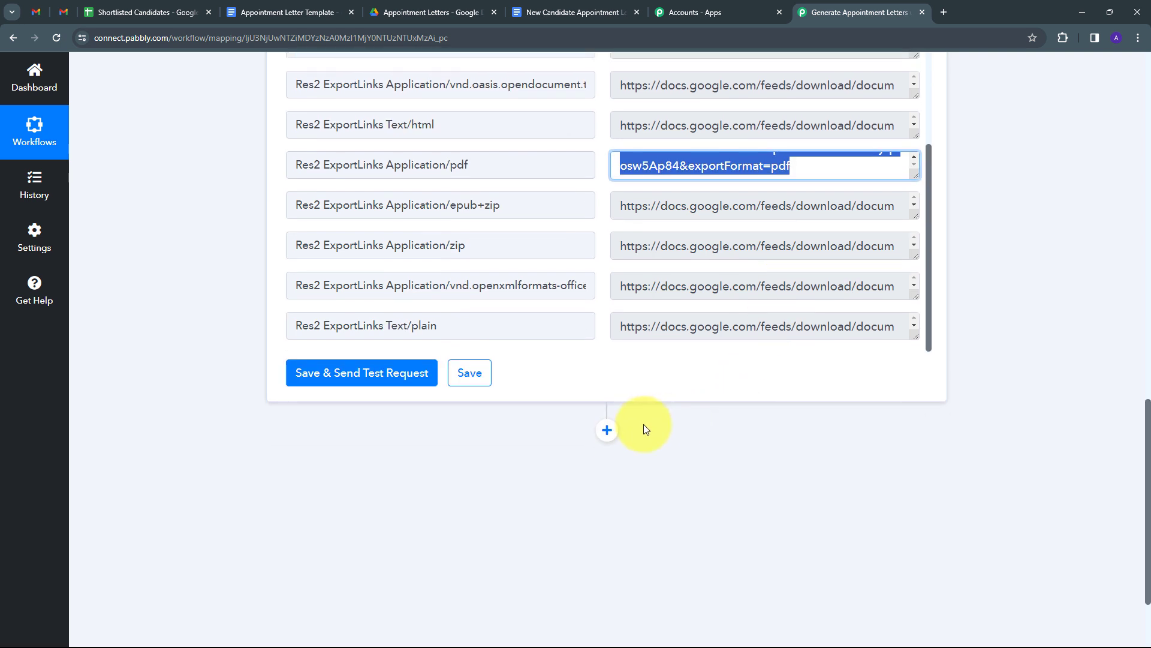
- Add a Google Drive 'Upload a File' step using the existing Google Drive #16 connection
left_click(607, 430)
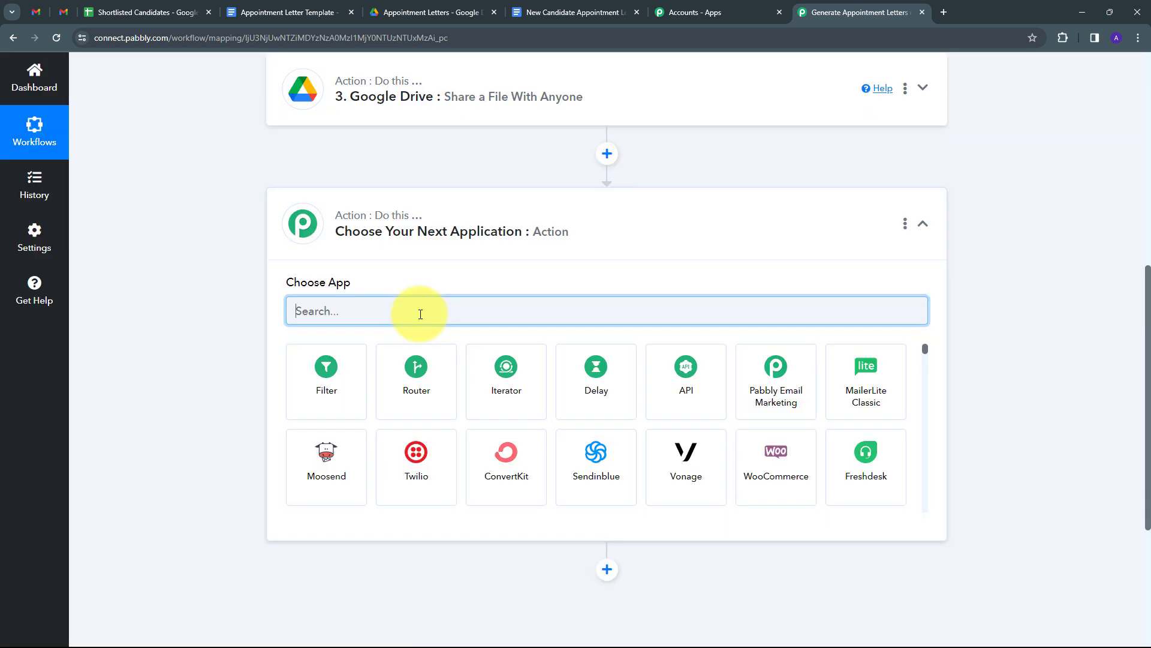
type("Google")
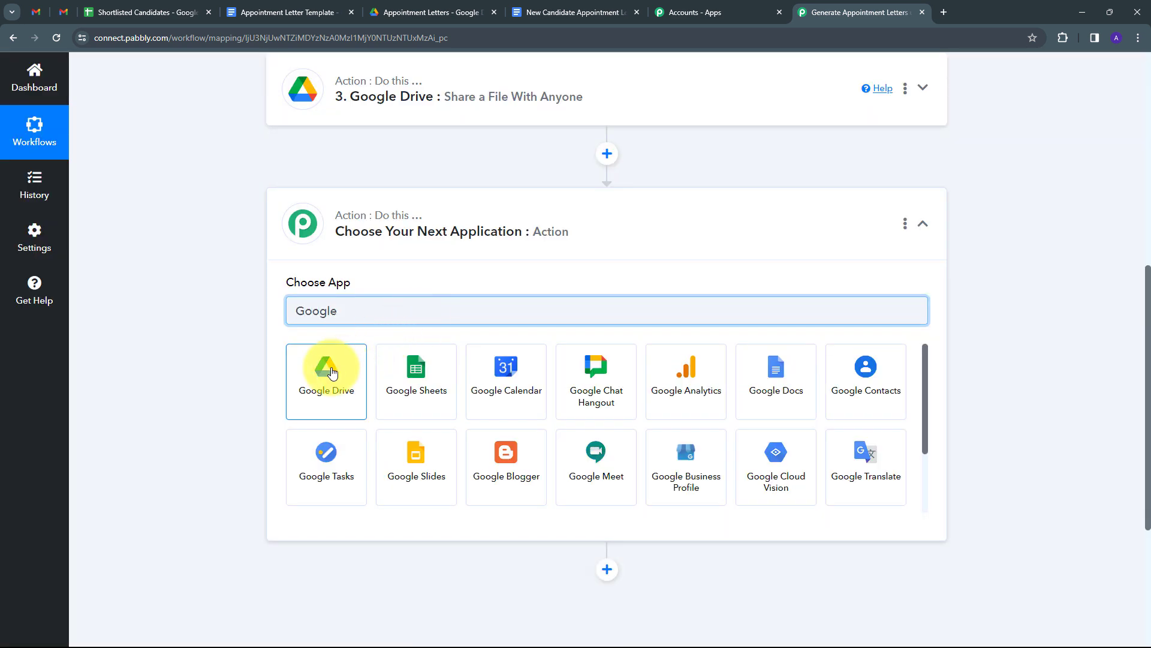
left_click(333, 372)
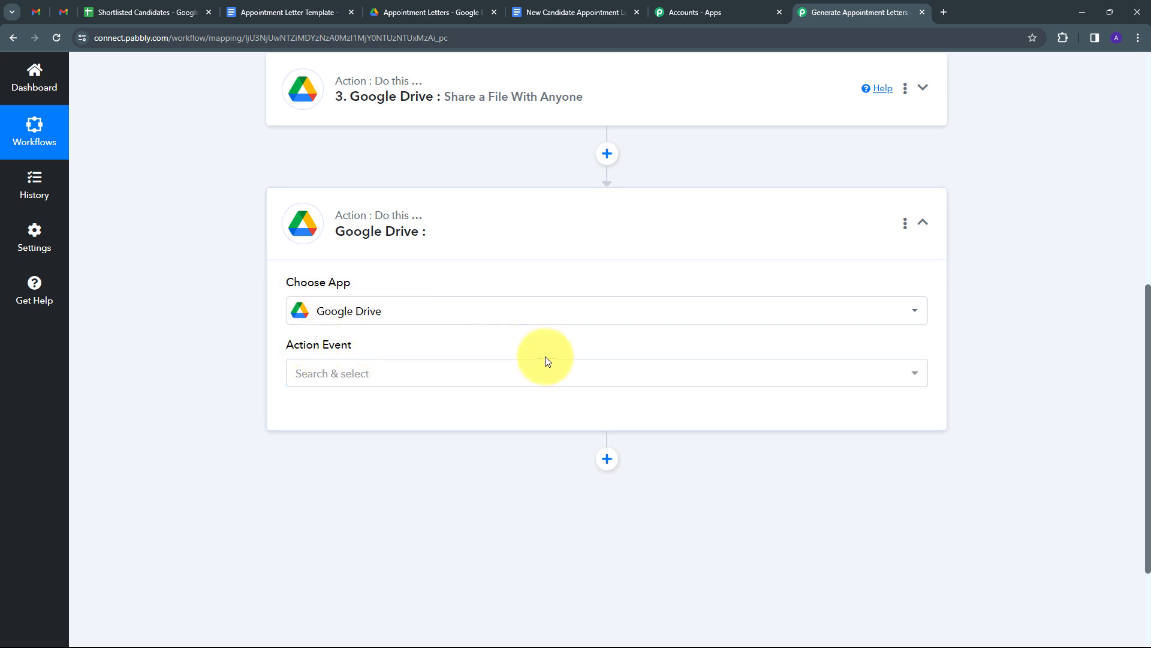
left_click(503, 375)
scroll(360, 174, "down", 8)
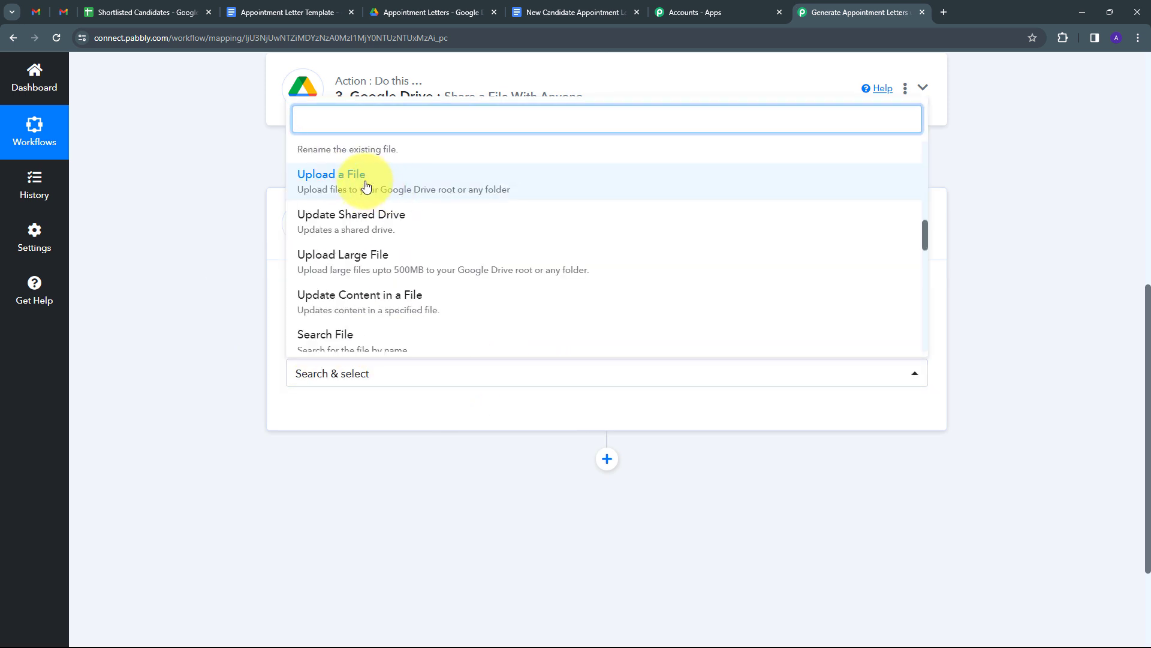
left_click(366, 186)
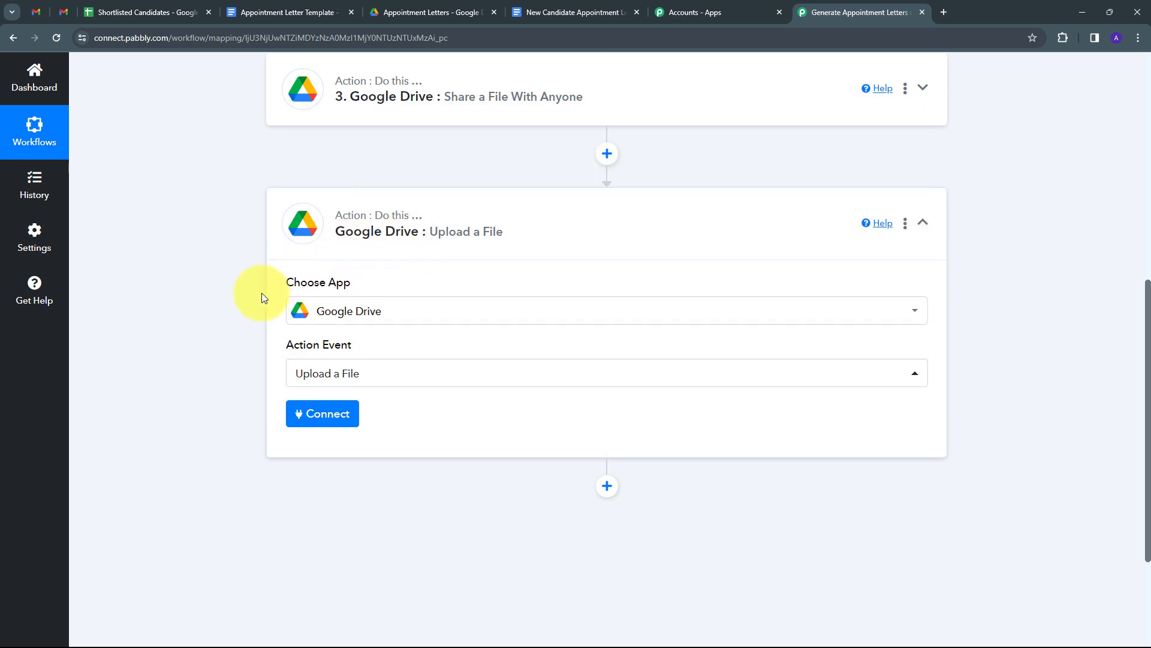
left_click(319, 418)
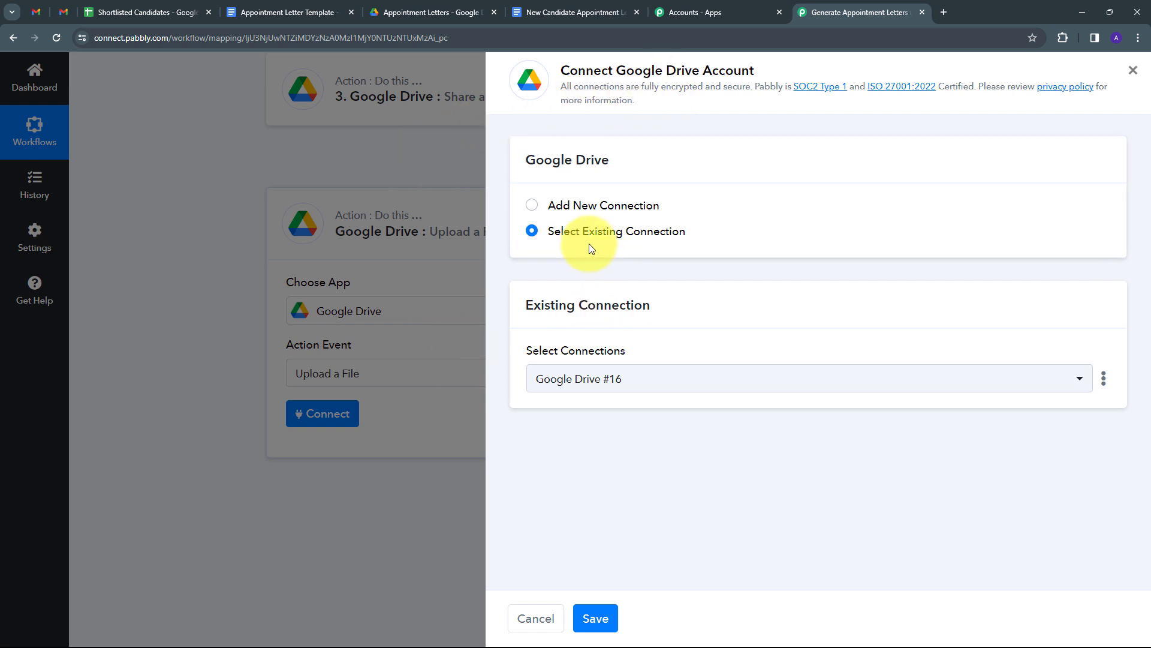
left_click(595, 618)
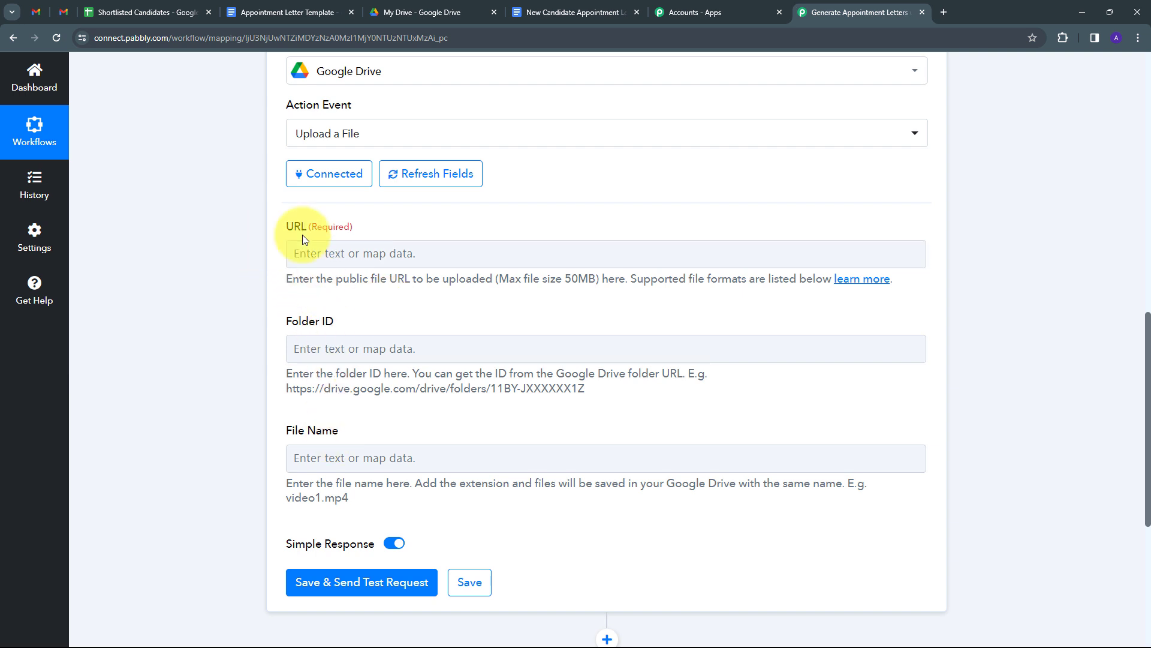
- Map the upload URL to the share step's Application/pdf export link
left_click(312, 257)
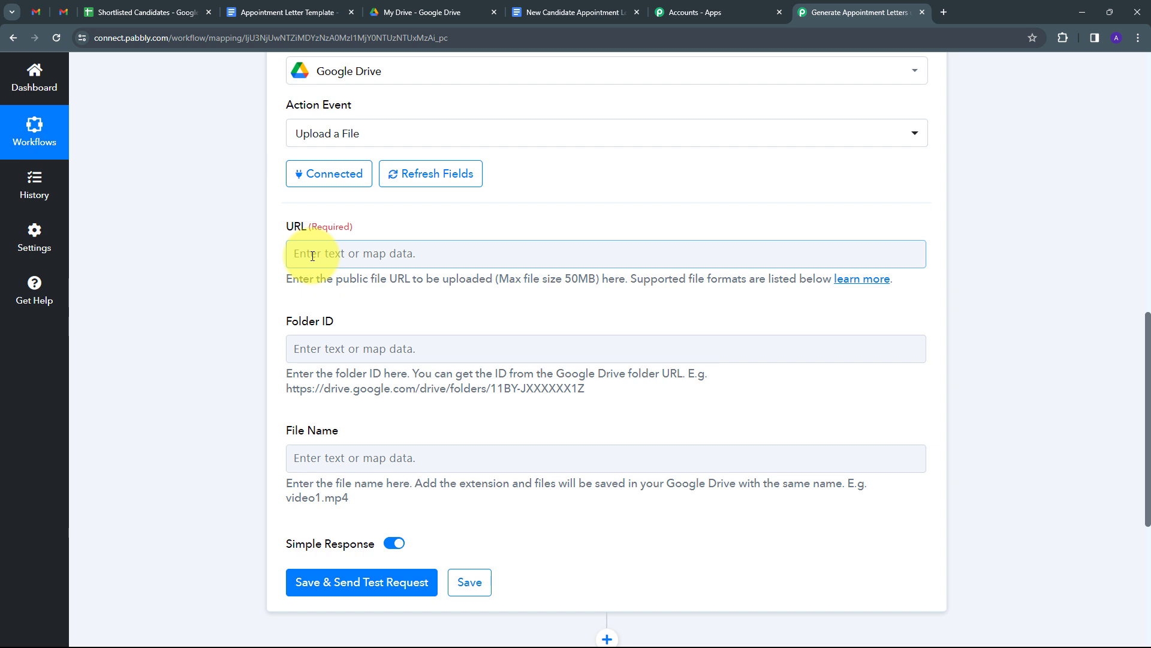
left_click(313, 256)
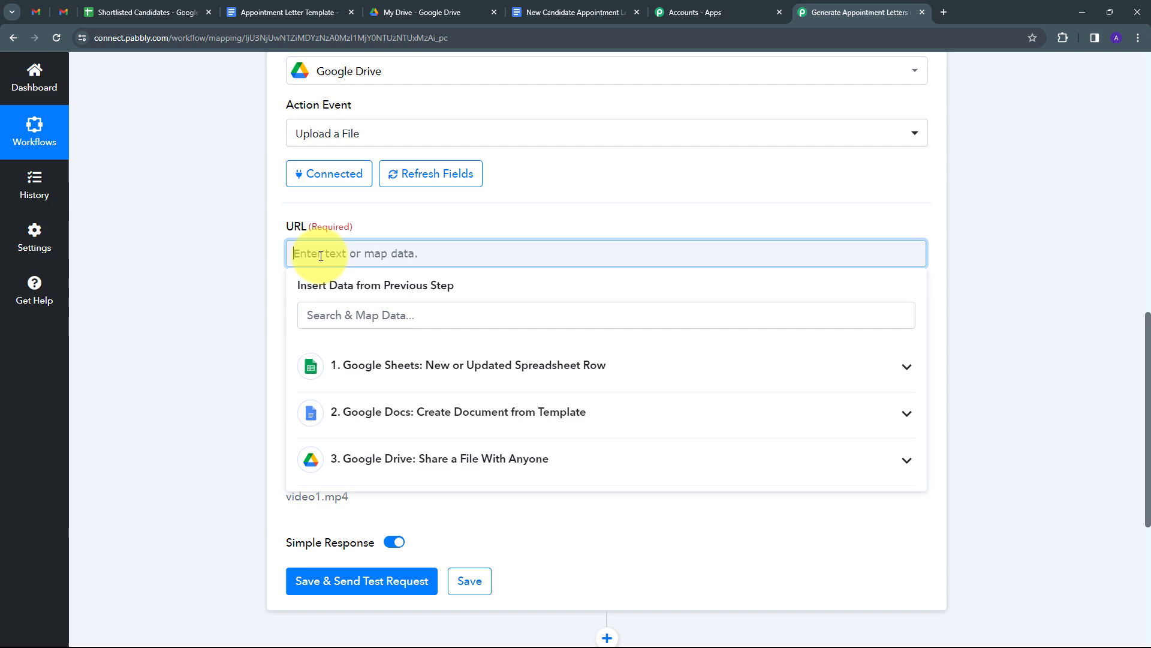
left_click(535, 468)
scroll(616, 390, "down", 5)
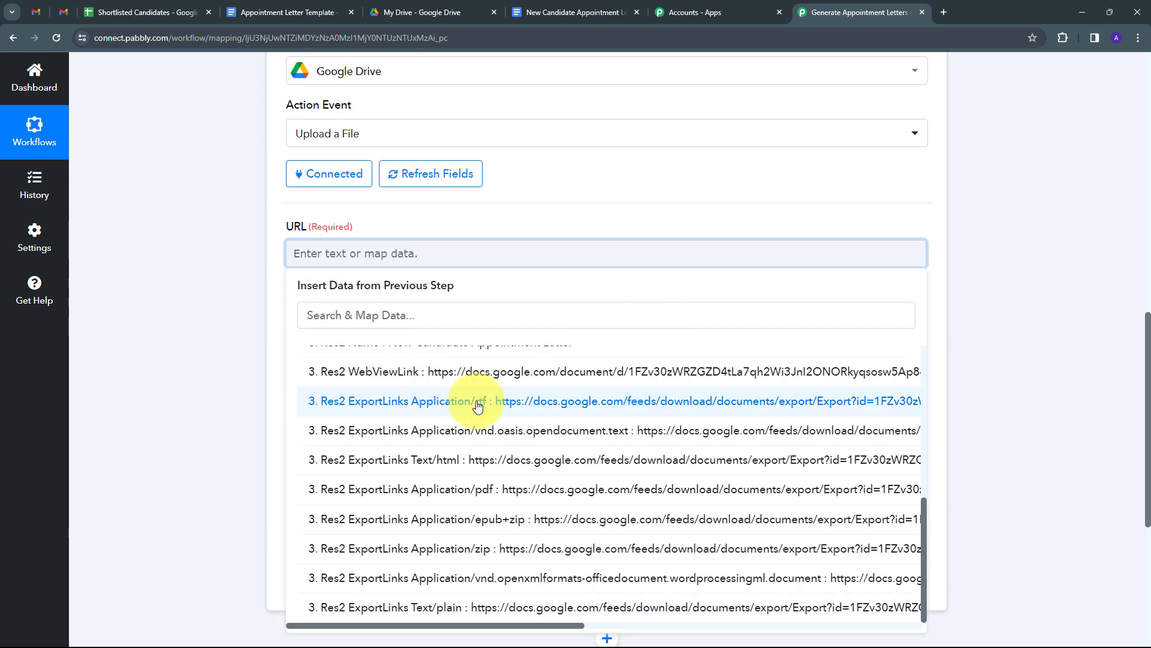
left_click(529, 490)
left_click(434, 211)
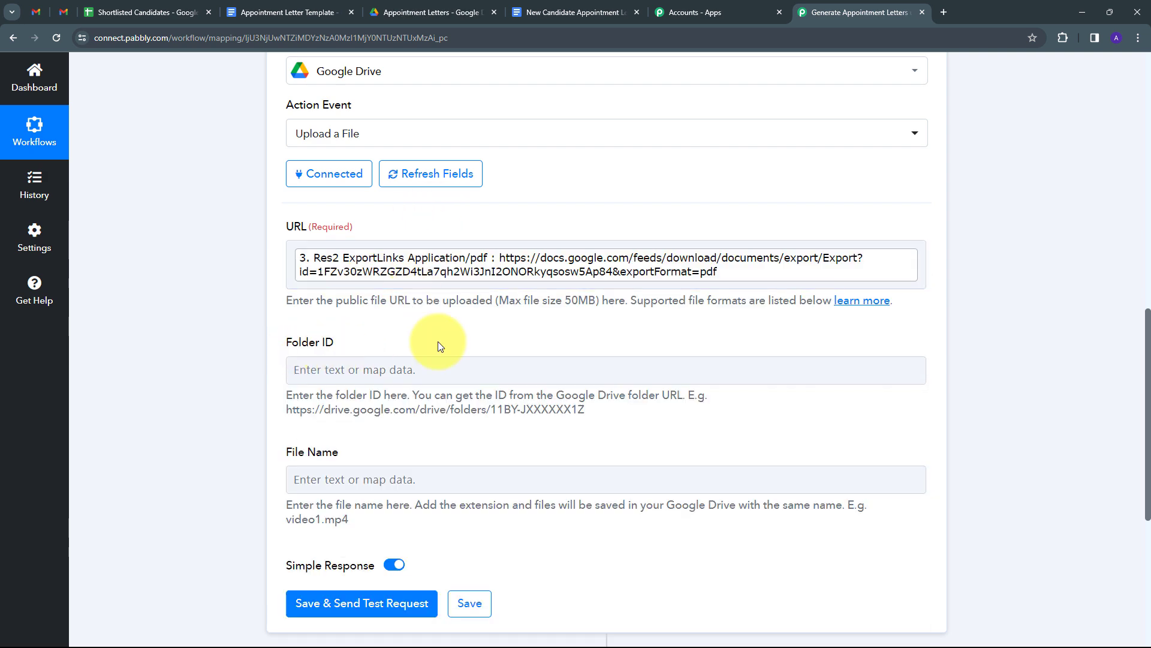
left_click(421, 14)
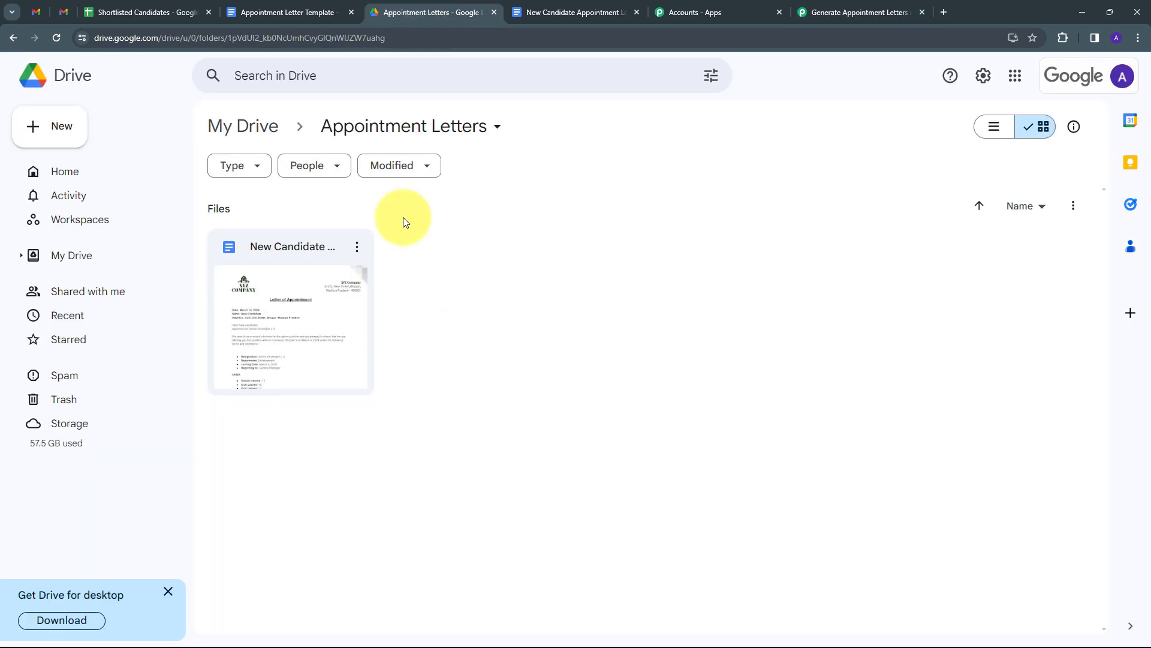
- Copy the Appointment letters PDF Files folder ID from its Drive address and return to Pabbly
left_click(249, 135)
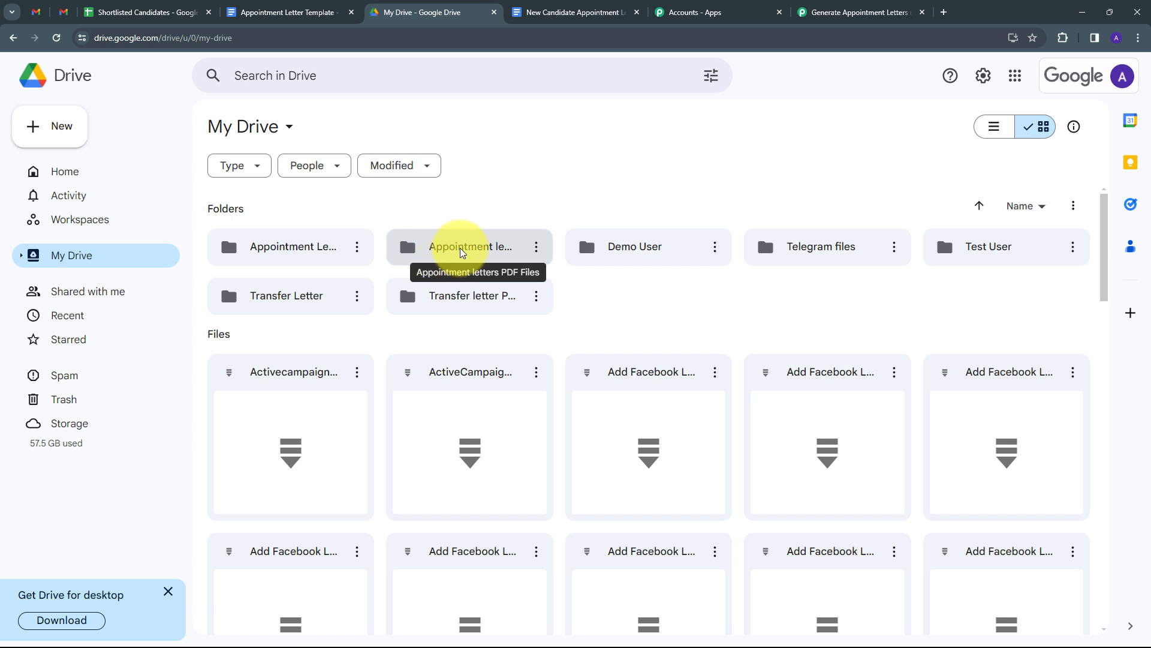
double_click(489, 243)
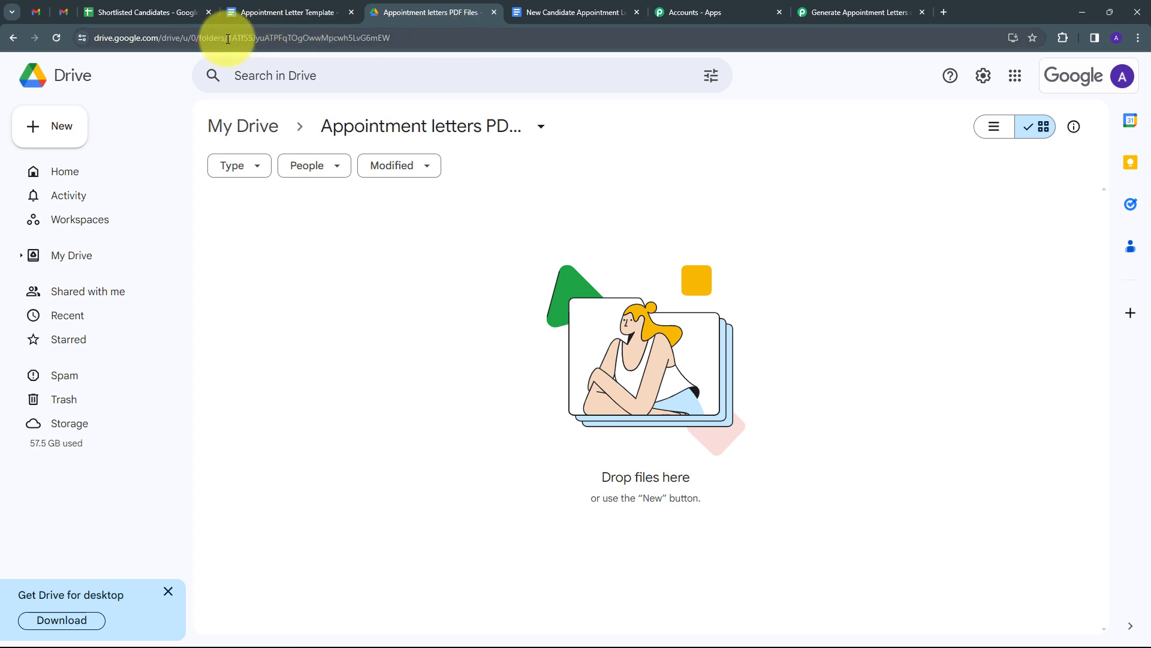
left_click_drag(230, 38, 399, 45)
key("ctrl+c")
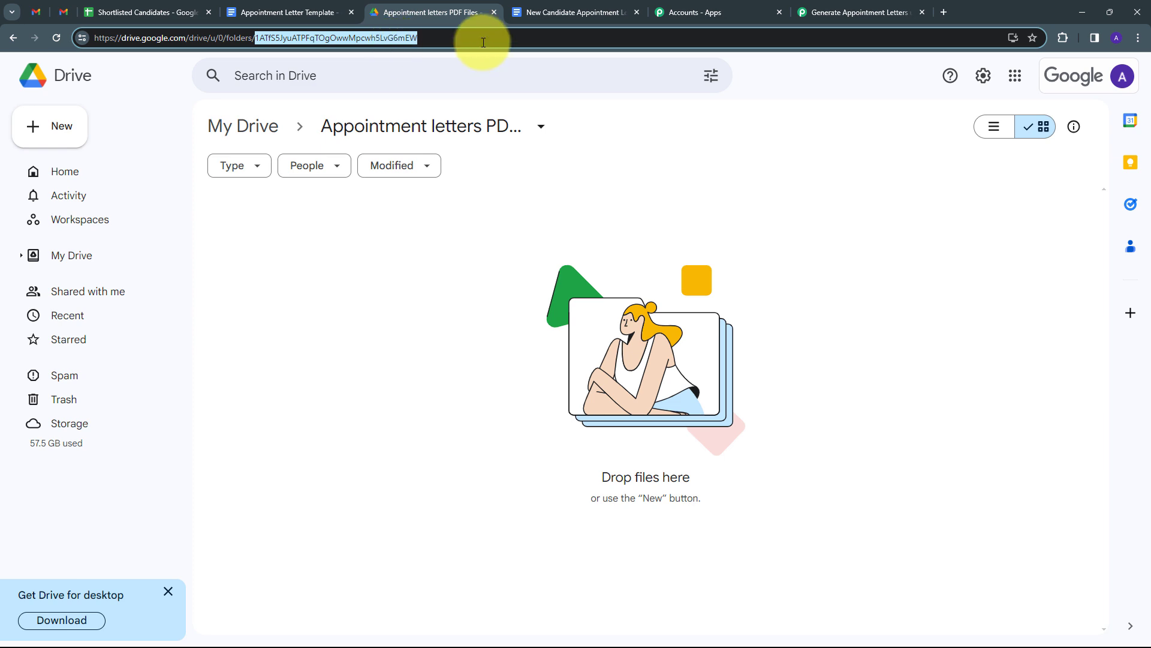
left_click(853, 7)
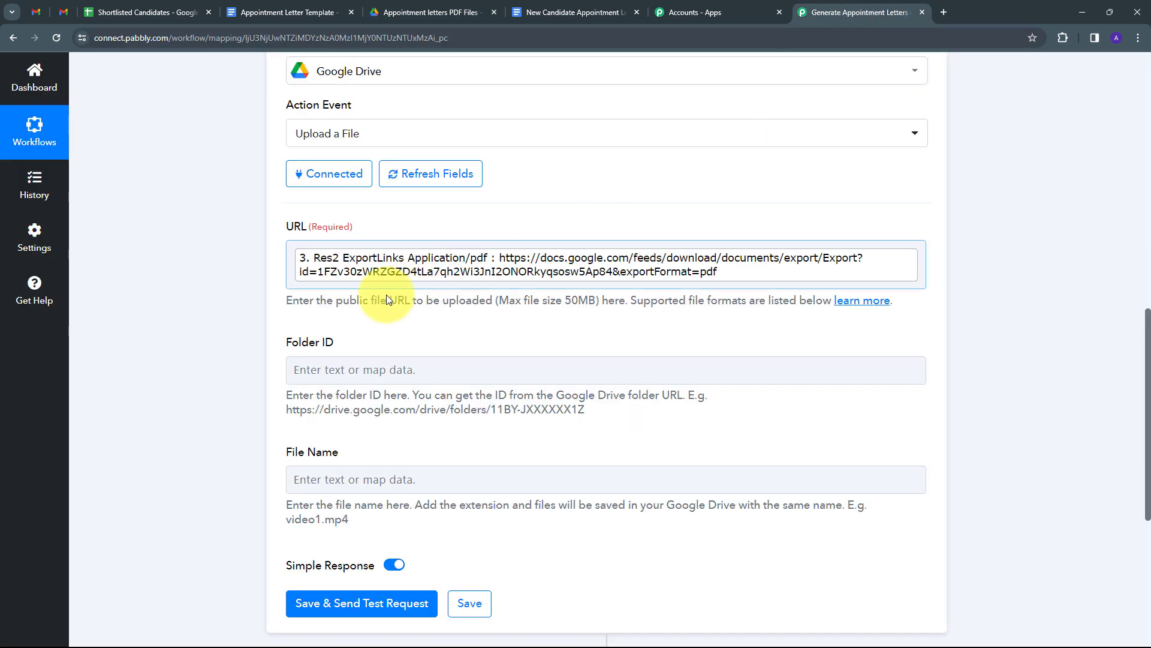
- Paste the copied Drive folder ID into the upload step's Folder ID field
left_click(296, 368)
key("ctrl+v")
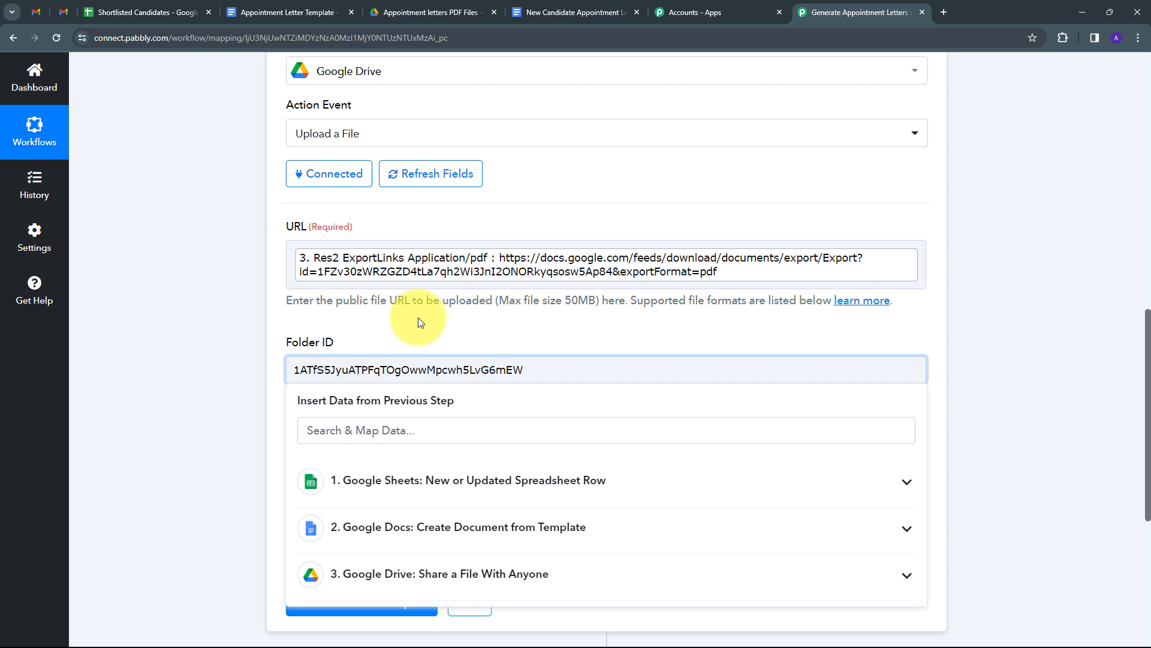
left_click(418, 318)
scroll(283, 397, "down", 1)
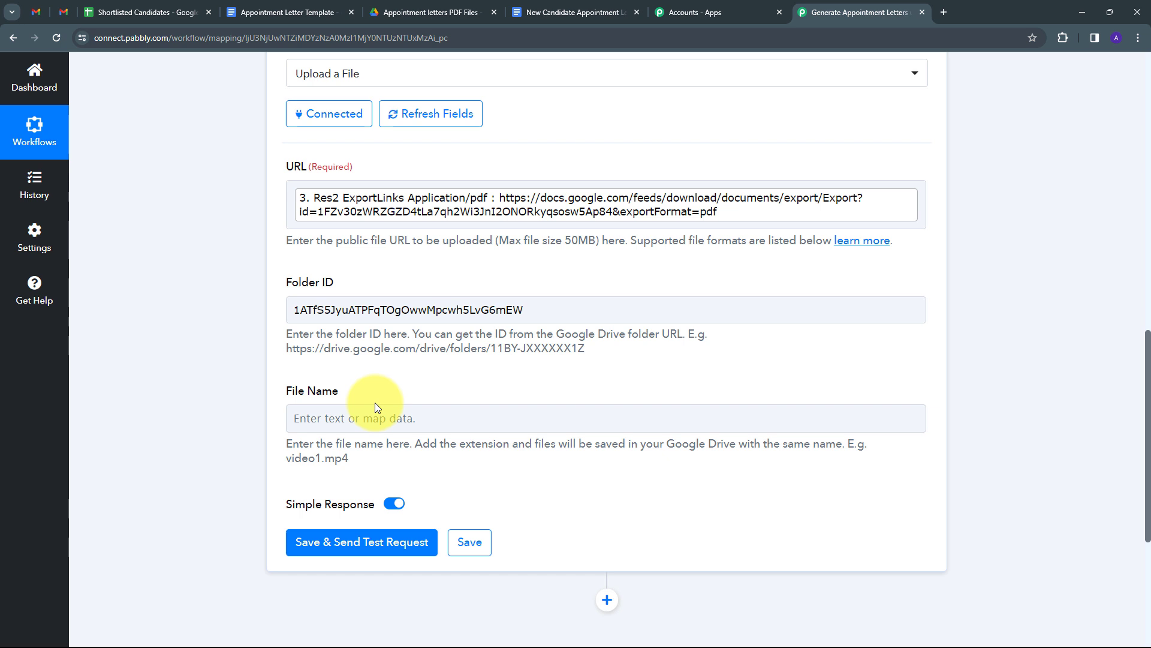
- Set File Name to the sheet's 1. Candidate Name followed by 'Appointment Letters PDF'
left_click(383, 415)
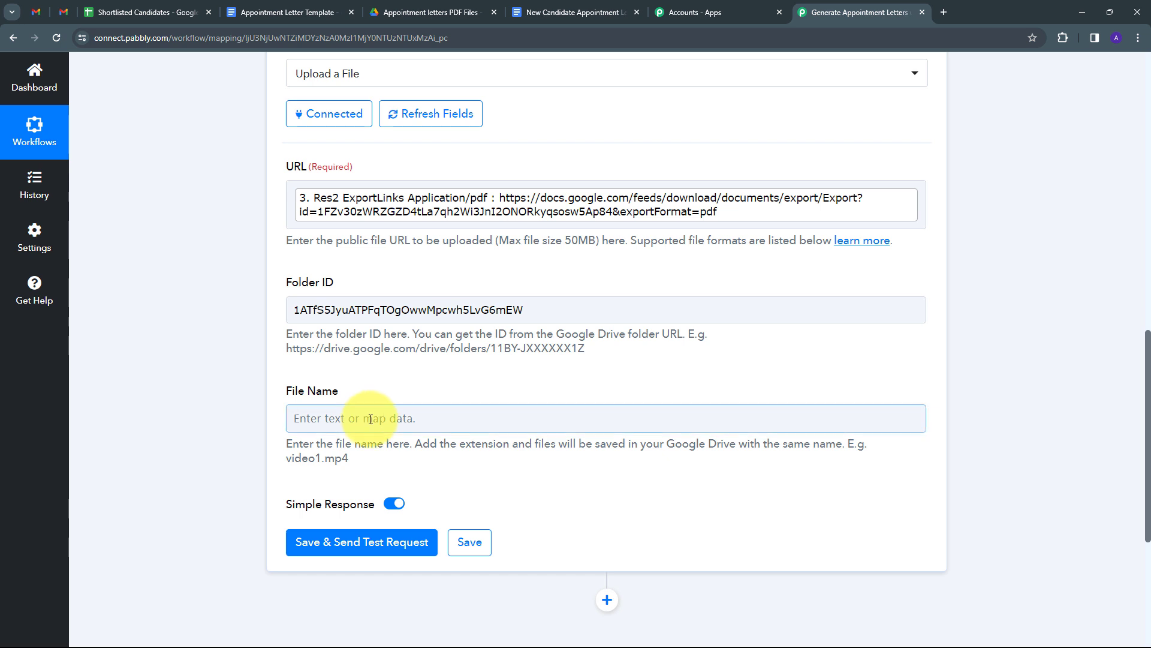
left_click(423, 536)
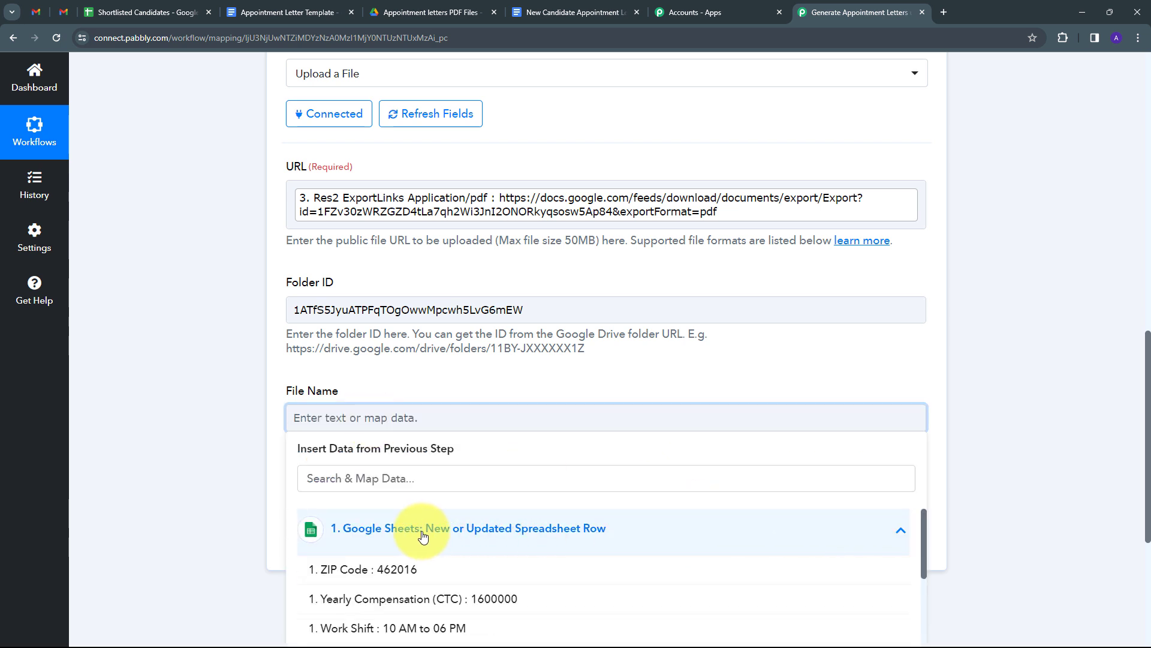
left_click(429, 478)
type("name")
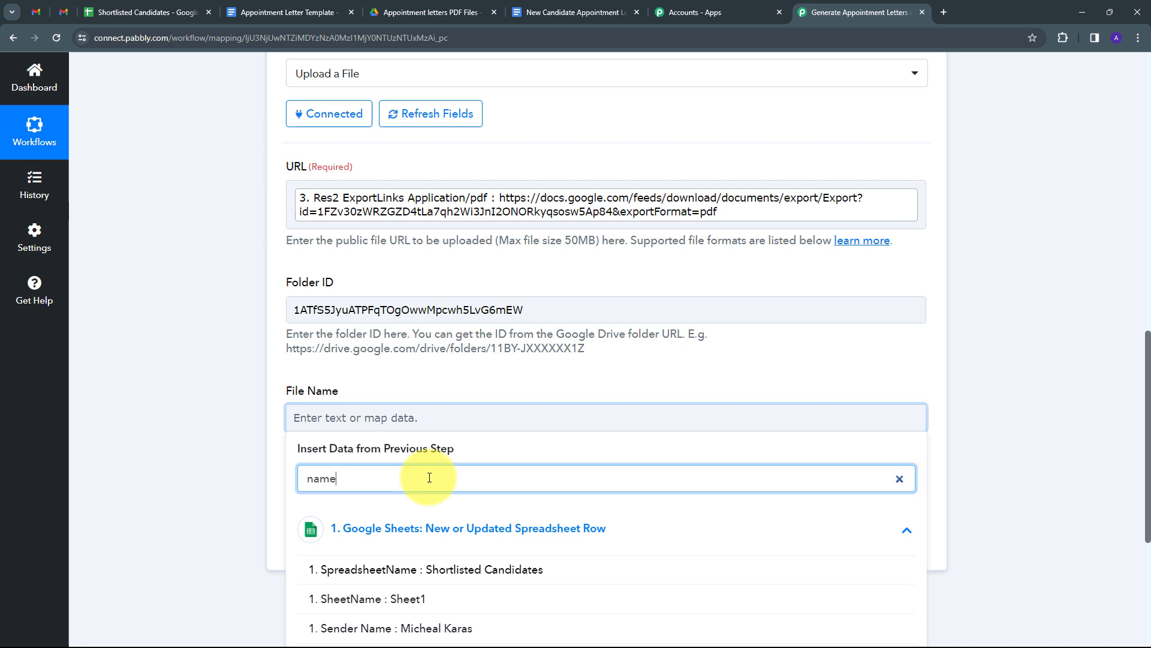
scroll(404, 542, "down", 2)
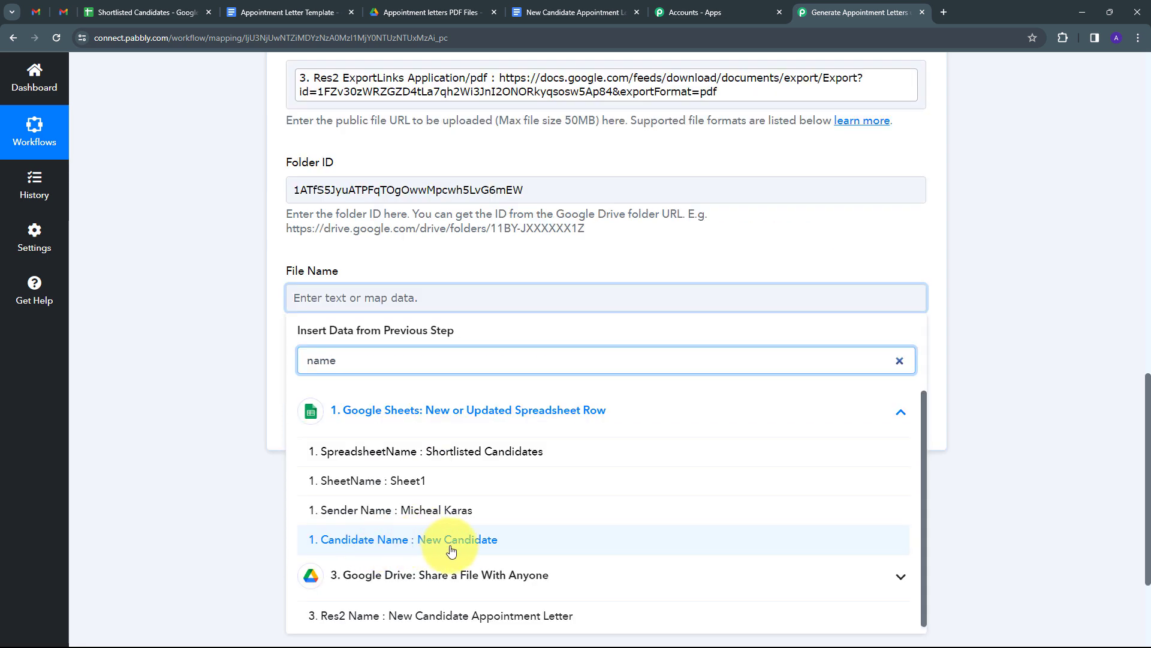
left_click(450, 541)
left_click(512, 301)
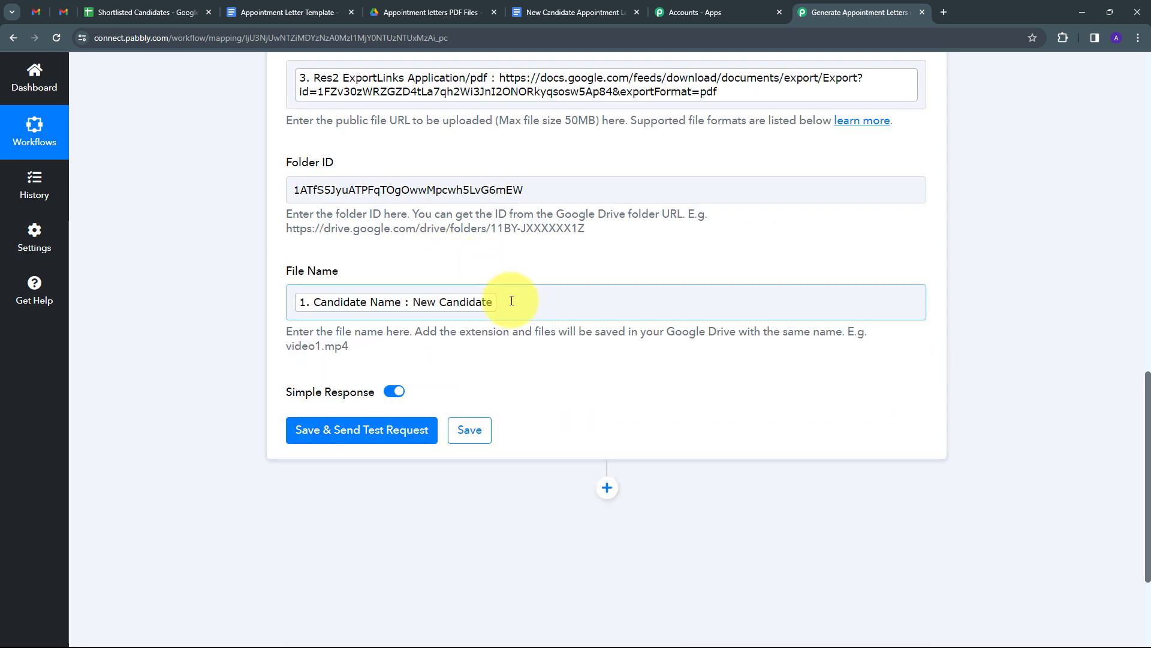
type("Appointment Letters PDF")
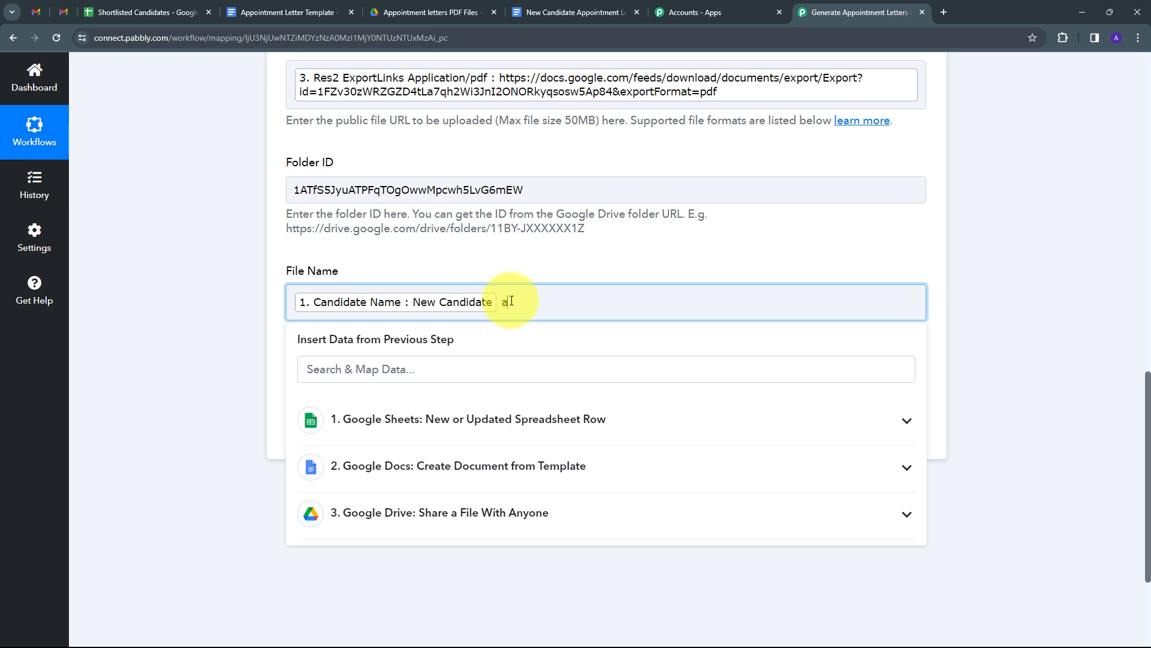
left_click(527, 269)
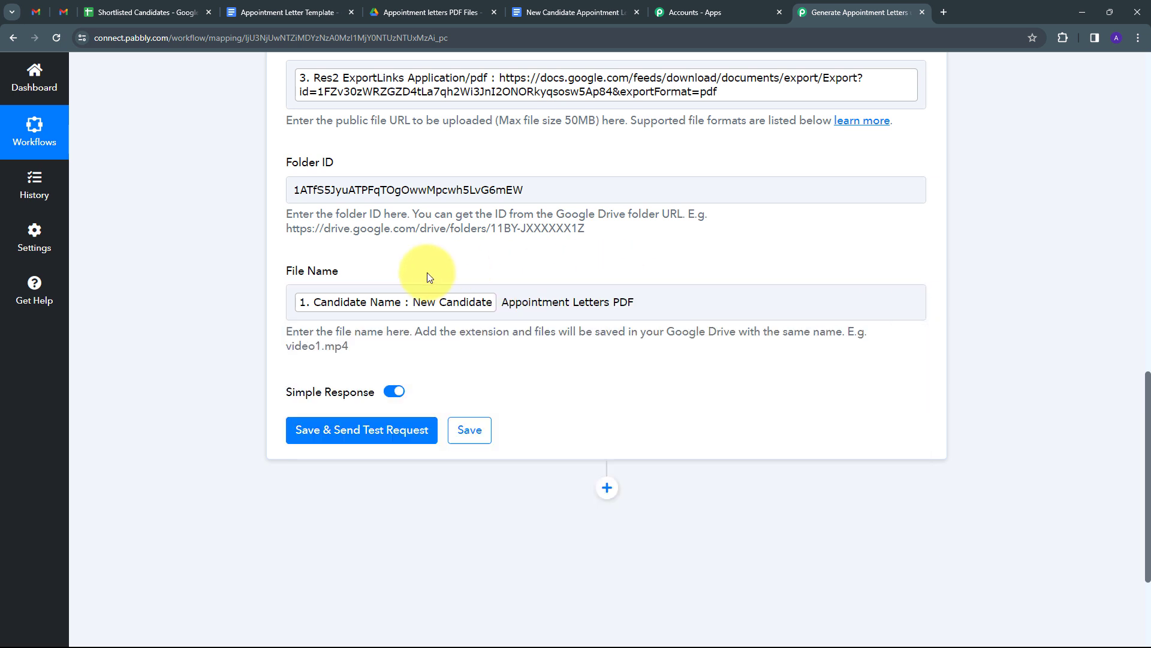
scroll(455, 285, "up", 1)
left_click(454, 286)
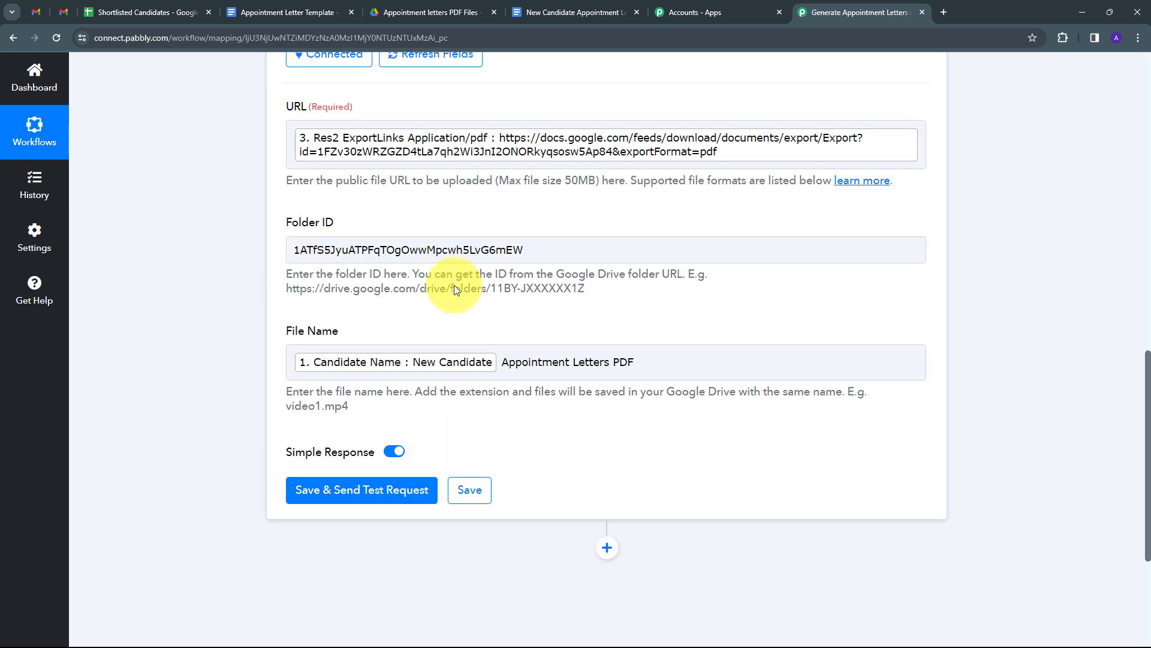
scroll(418, 348, "down", 1)
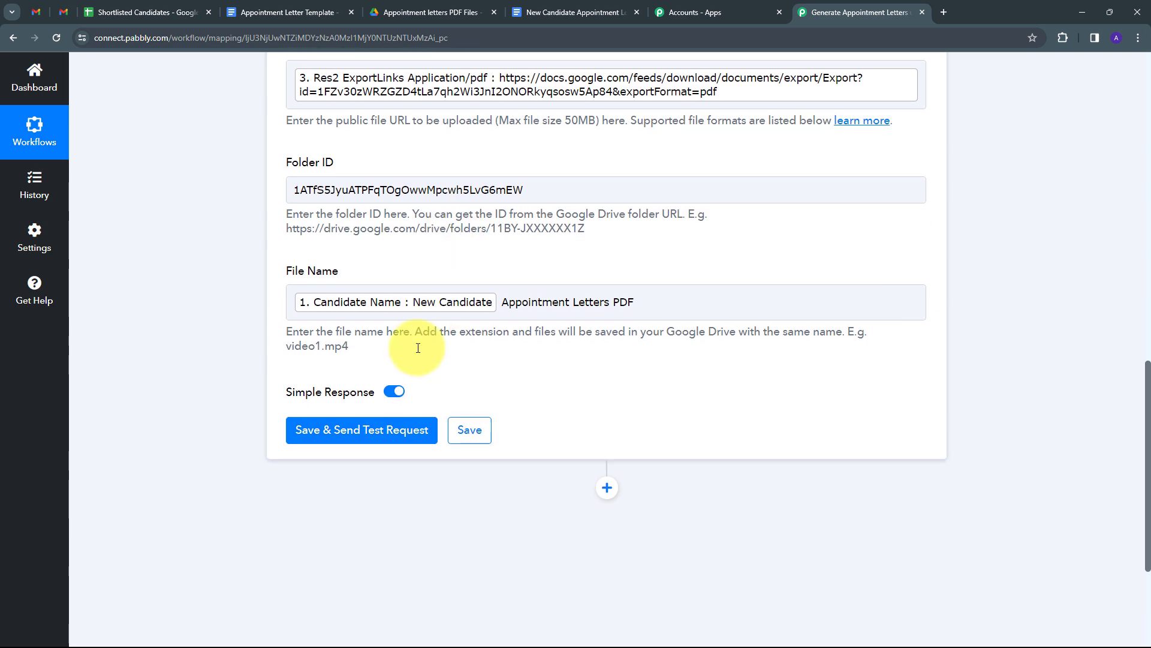
- Test the Upload a File step, confirm the success status, and view the Appointment letters PDF Files folder
left_click(366, 439)
scroll(526, 342, "down", 2)
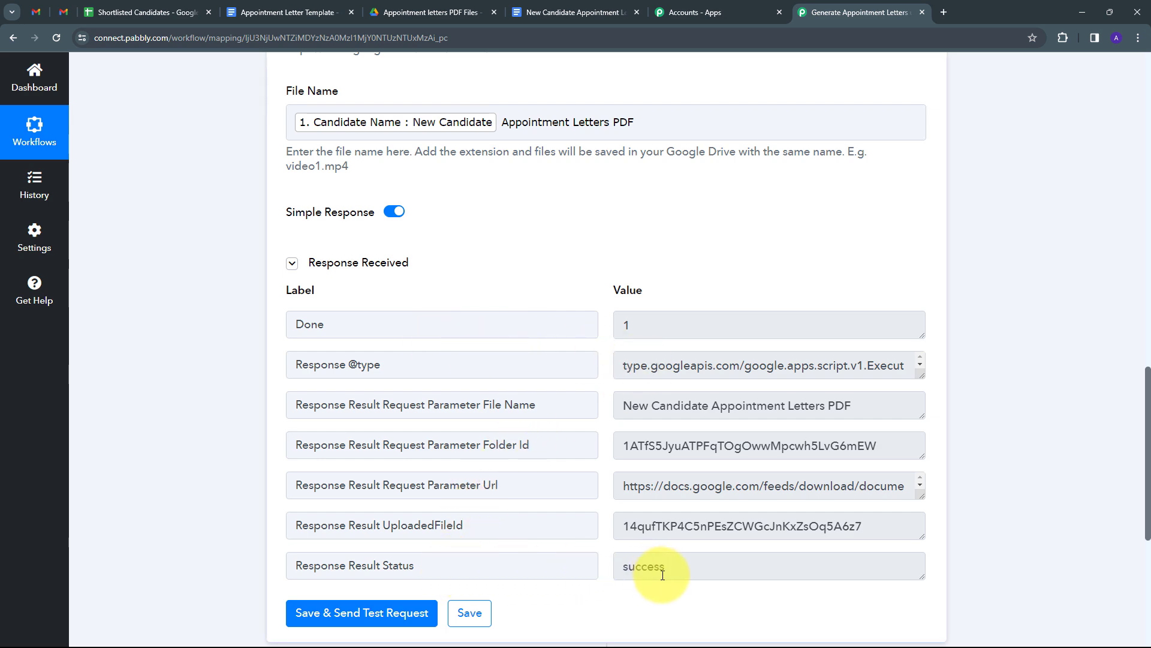
left_click_drag(683, 568, 610, 569)
scroll(403, 184, "up", 4)
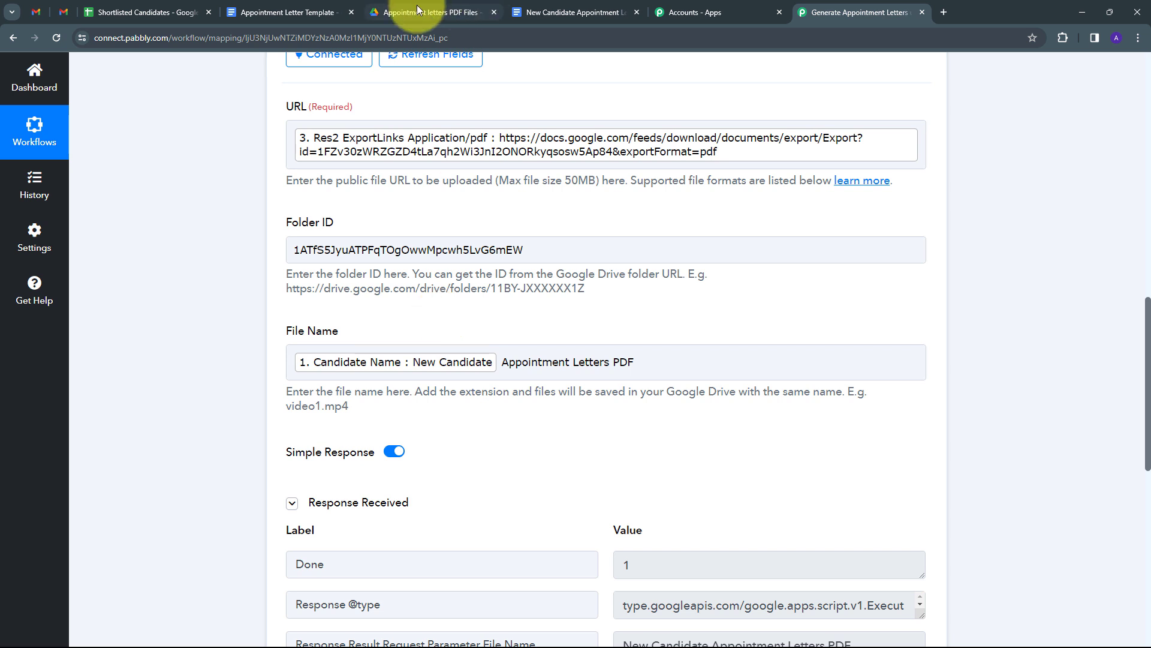
left_click(473, 11)
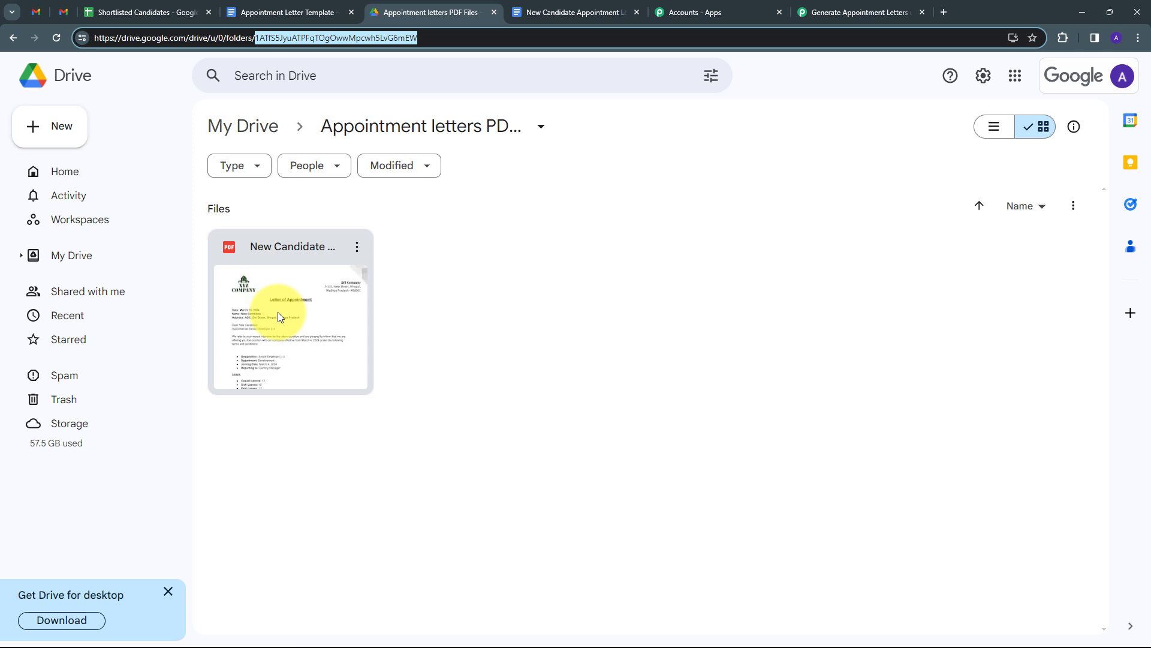
- Check the uploaded New Candidate PDF in Drive, then return to the Shortlisted Candidates spreadsheet
left_click(434, 303)
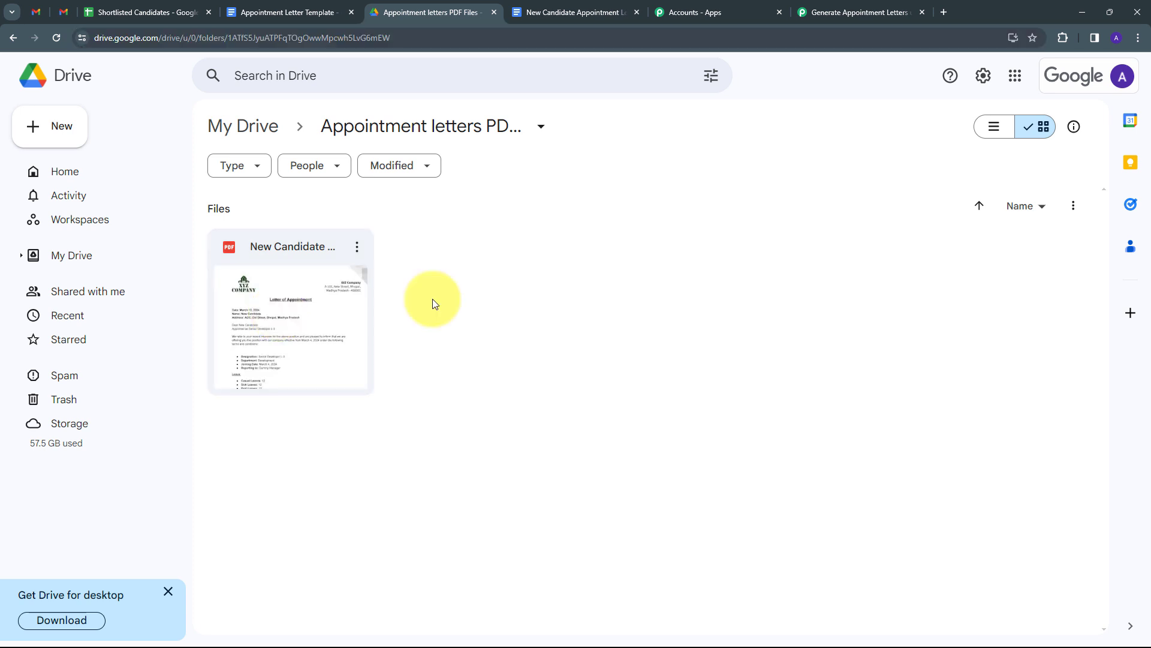
left_click(159, 8)
left_click(281, 9)
left_click(430, 9)
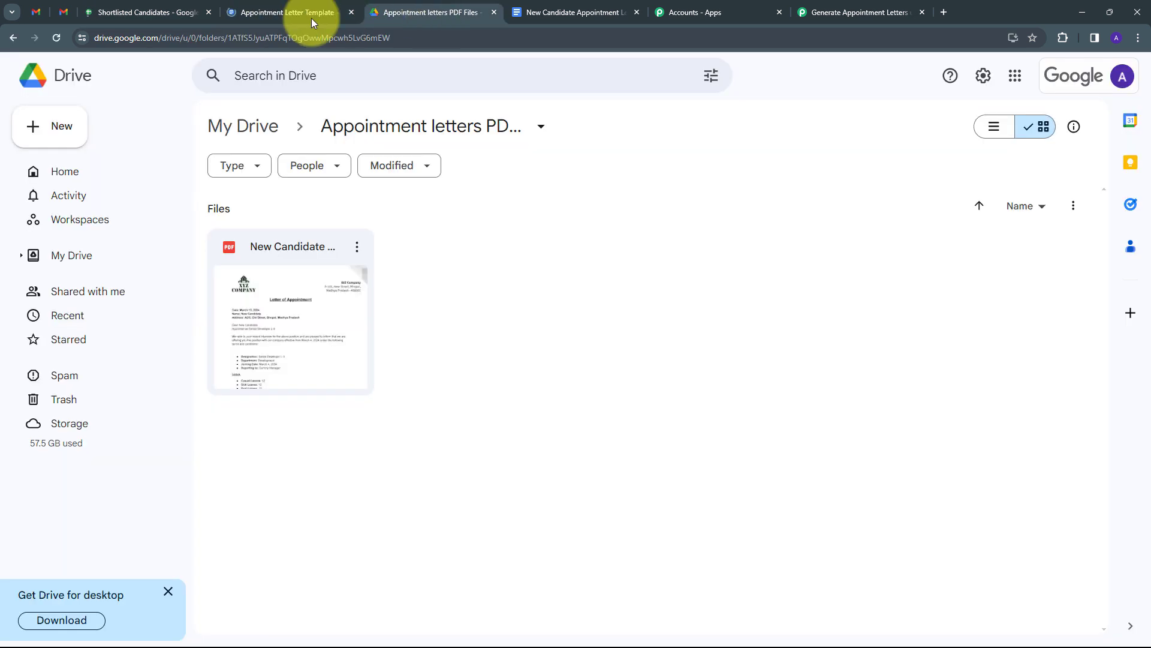
left_click(147, 12)
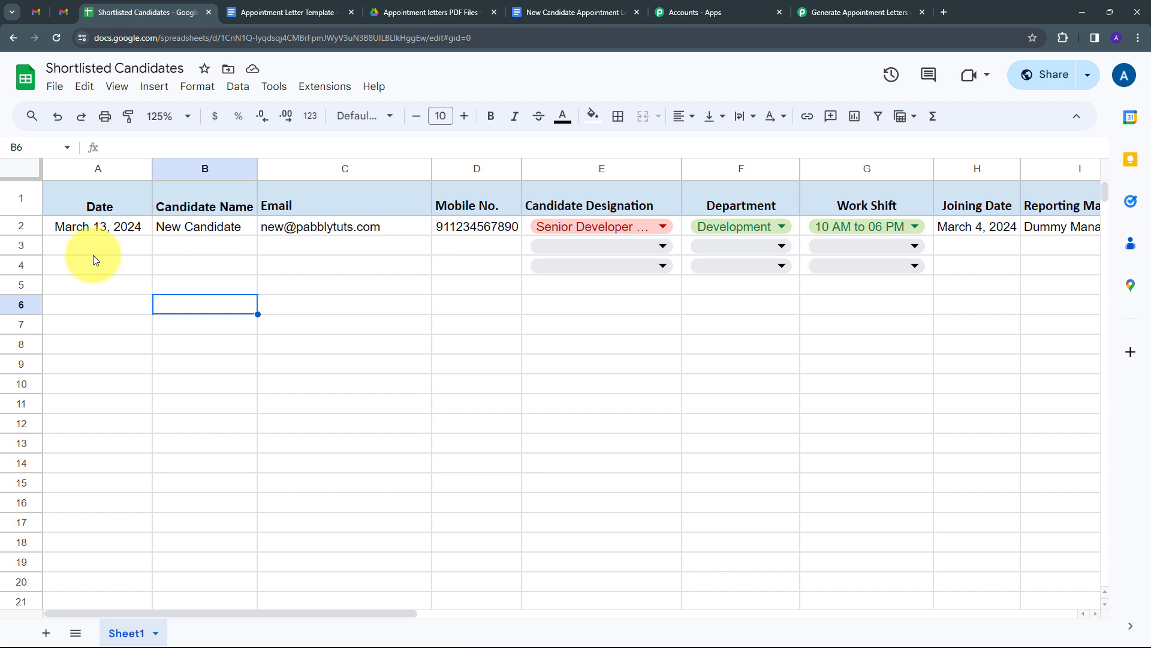
left_click(261, 16)
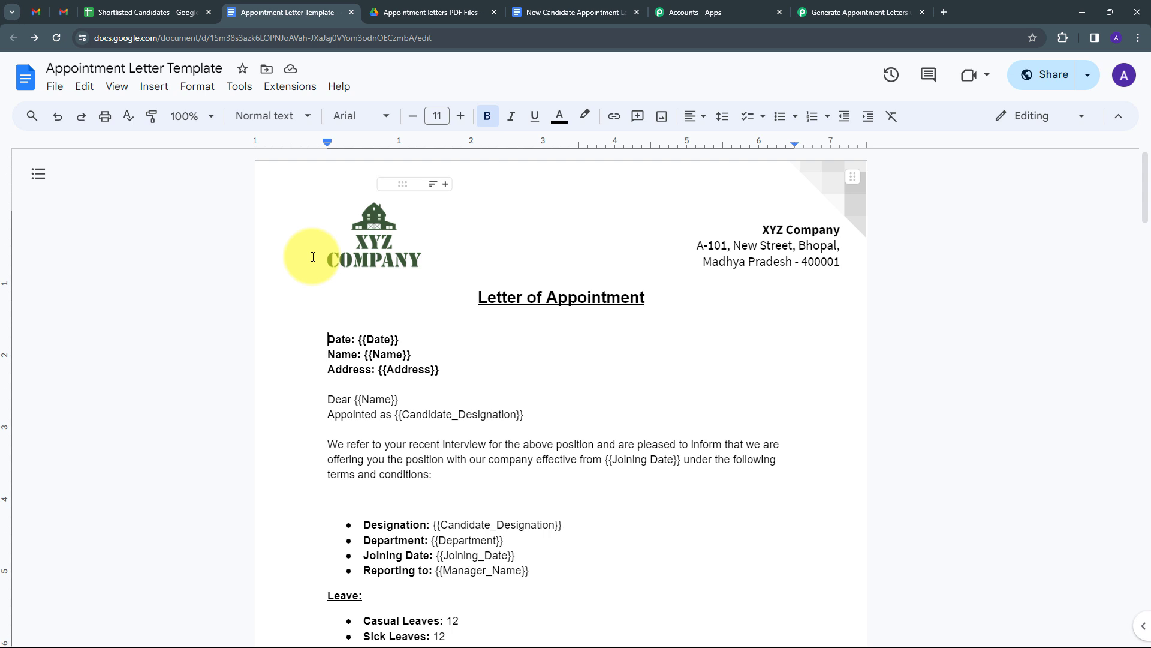
key("ctrl+Tab")
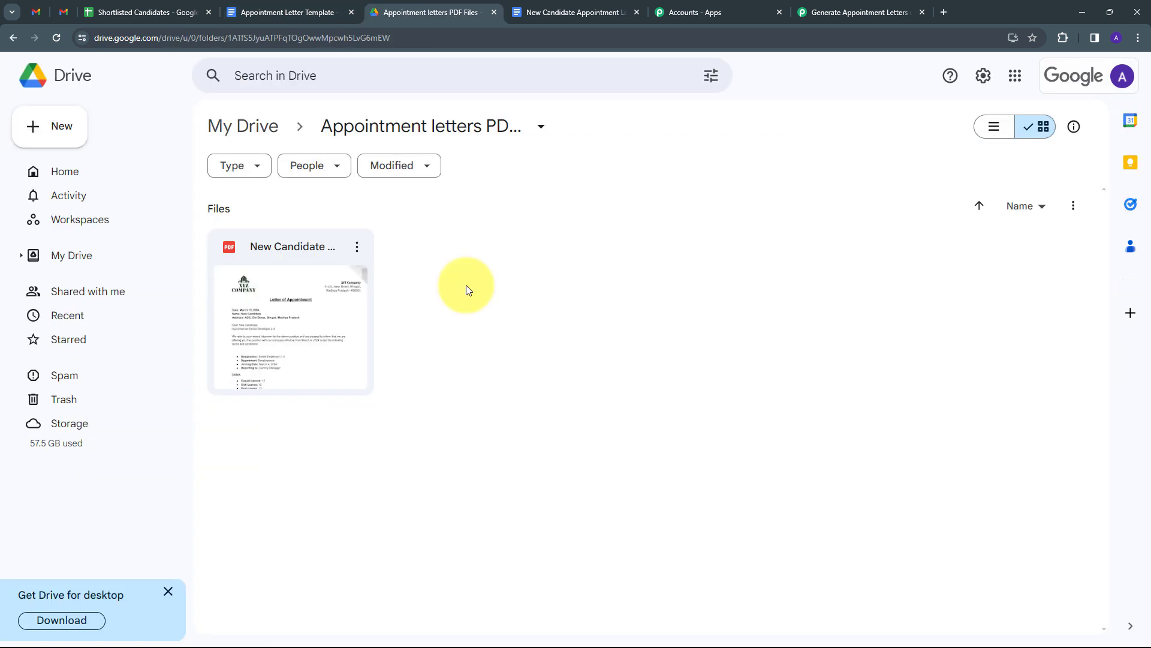
left_click(156, 14)
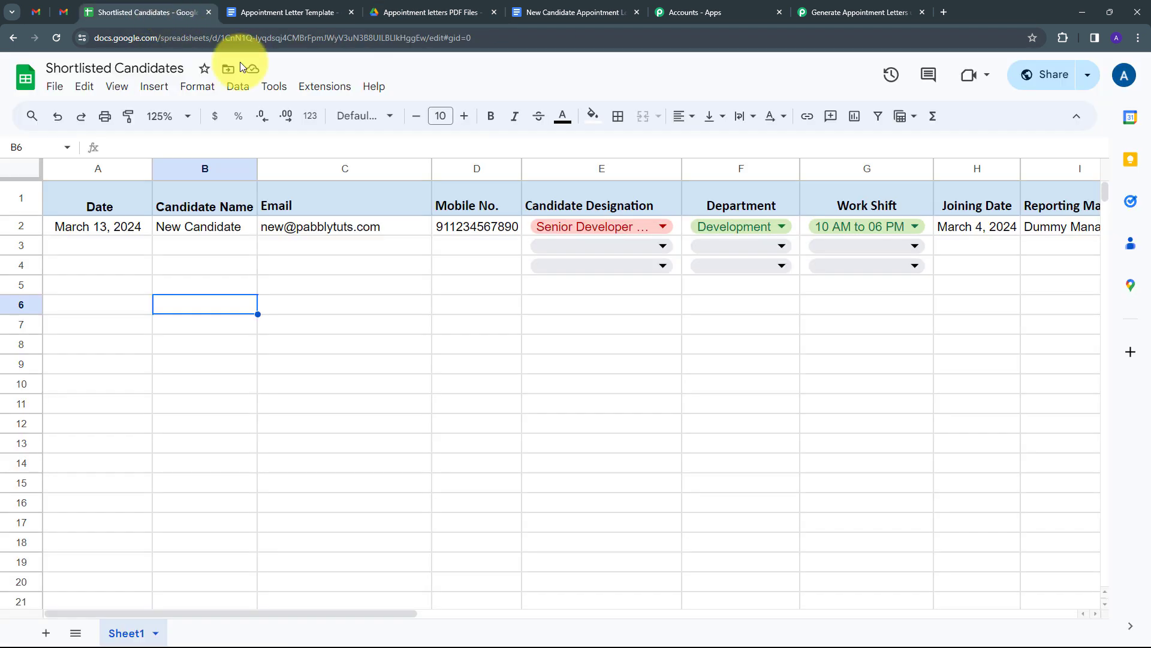
- Enter row 3's date, a sample candidate name, and the candidate's e-mail in A3 to C3
double_click(96, 249)
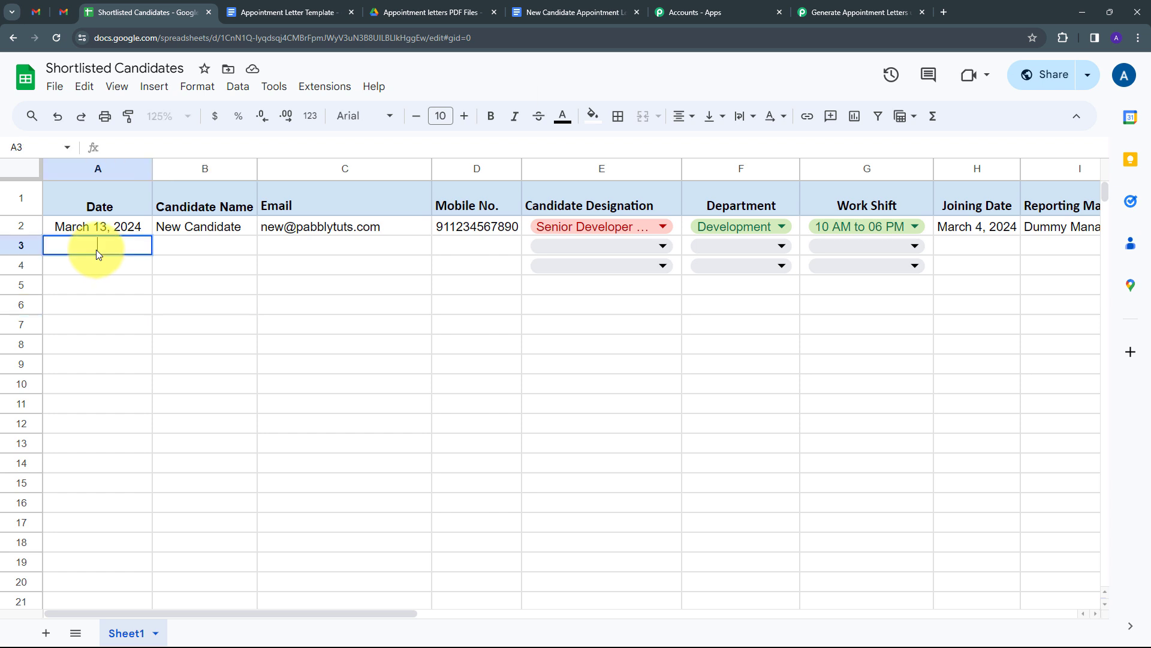
type("March 13, 2024")
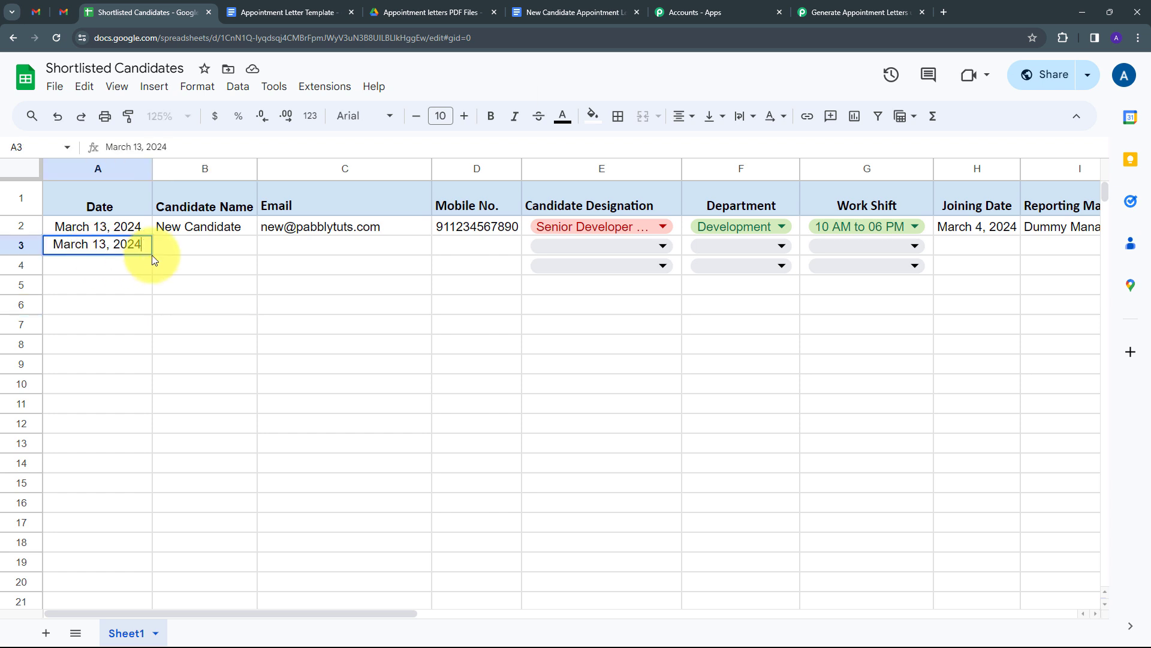
left_click(170, 250)
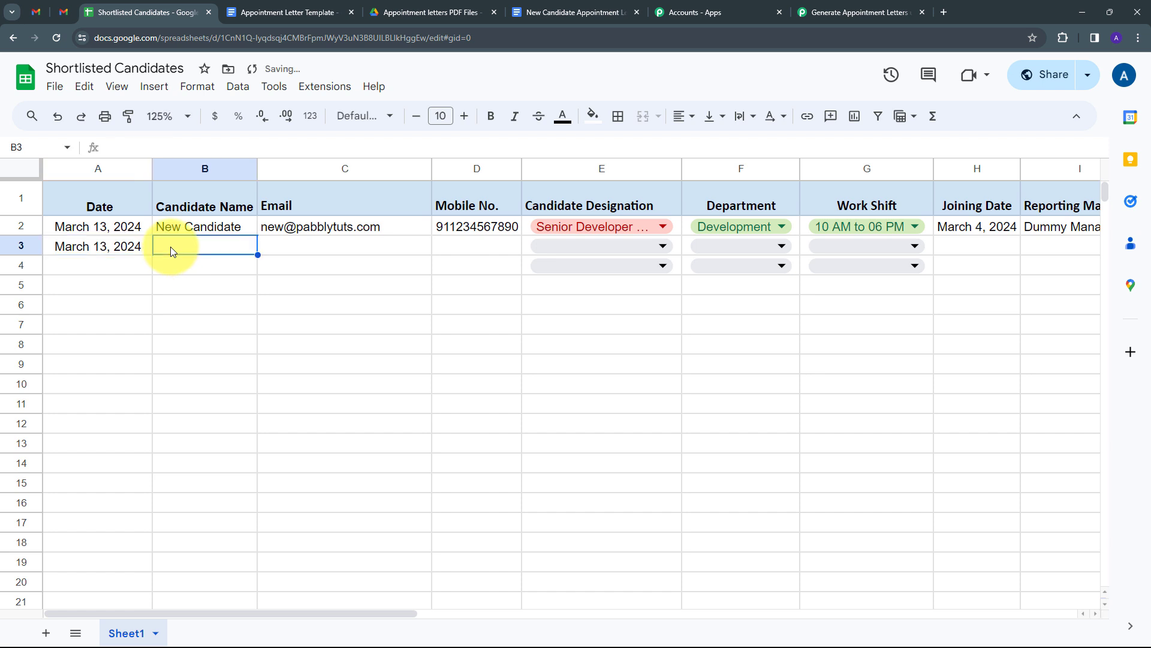
double_click(170, 246)
type("Demo User")
key("Tab")
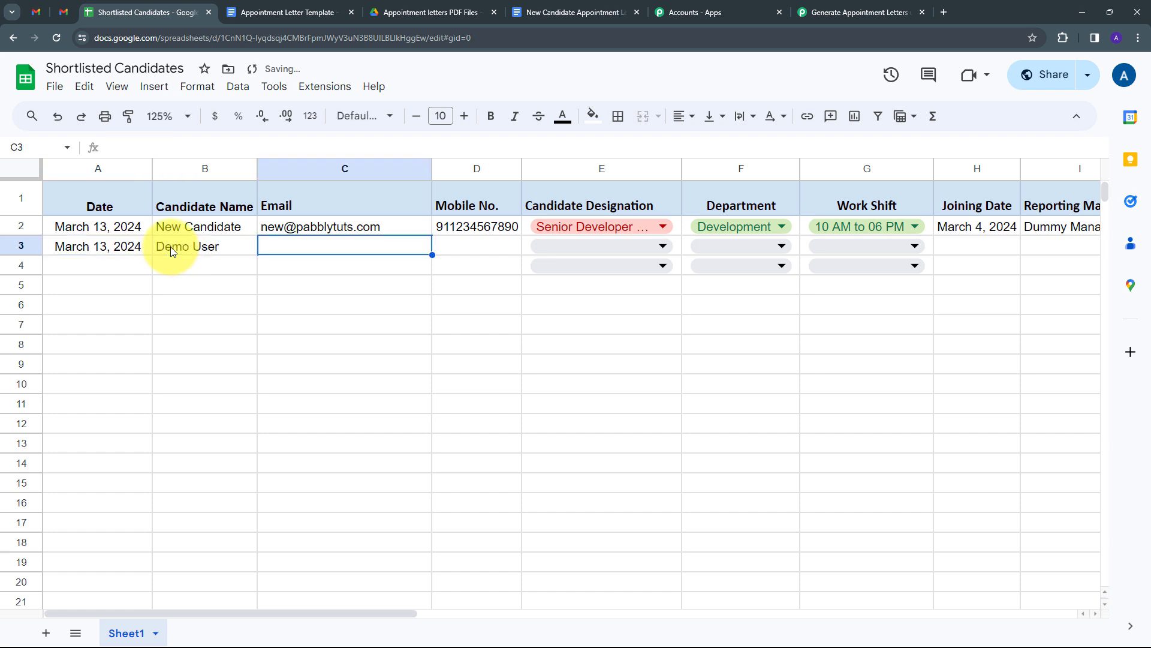
key("ctrl+v")
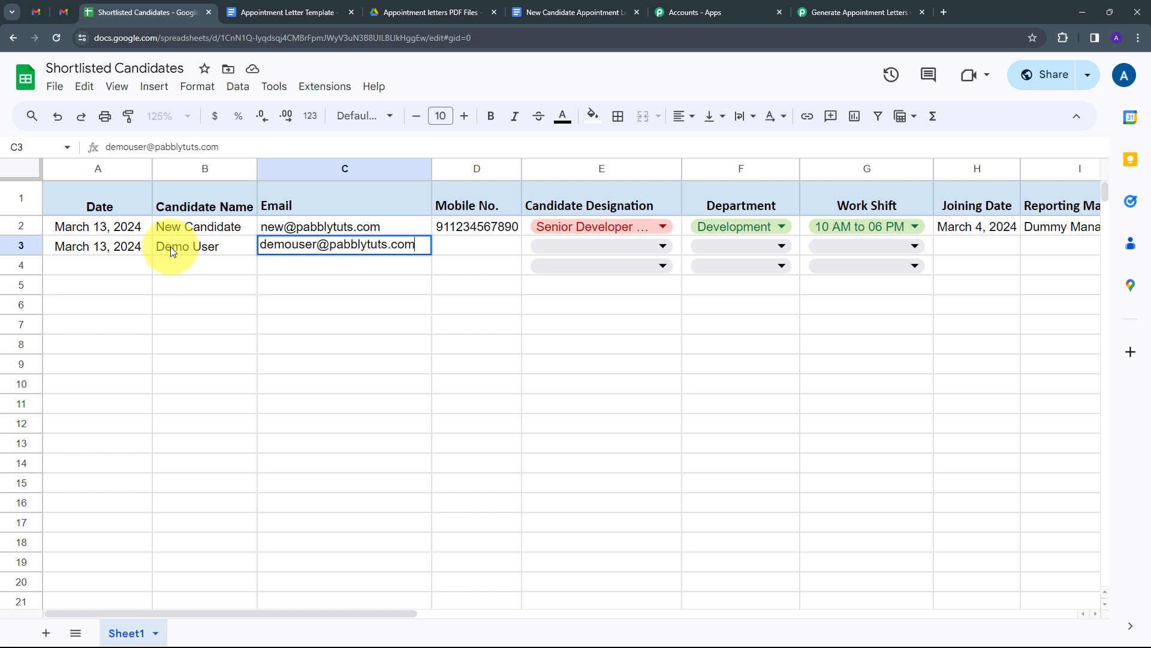
left_click(451, 246)
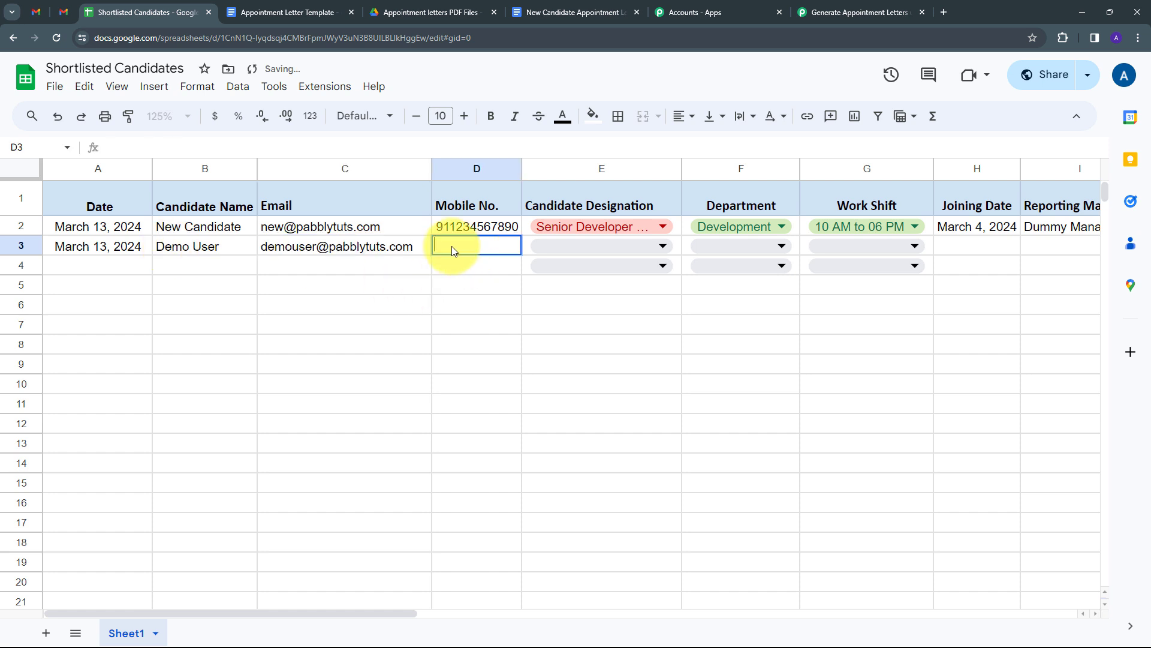
- Enter the phone number in D3, designation Junior Developer L-1, and department Development
type("989898989898")
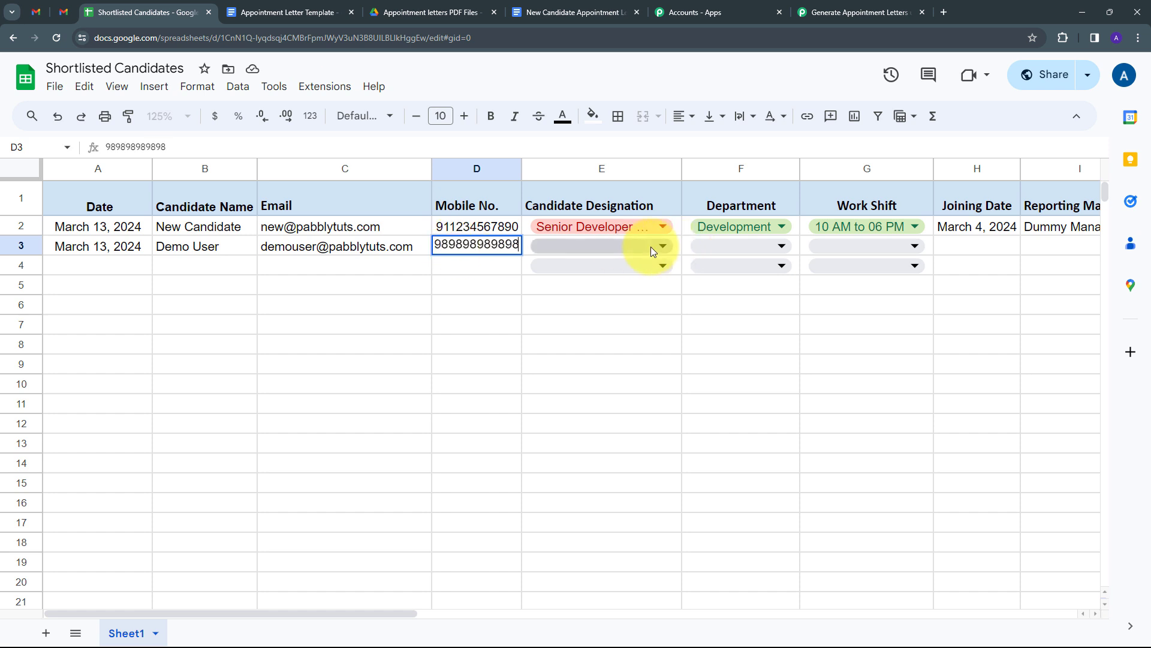
left_click(650, 247)
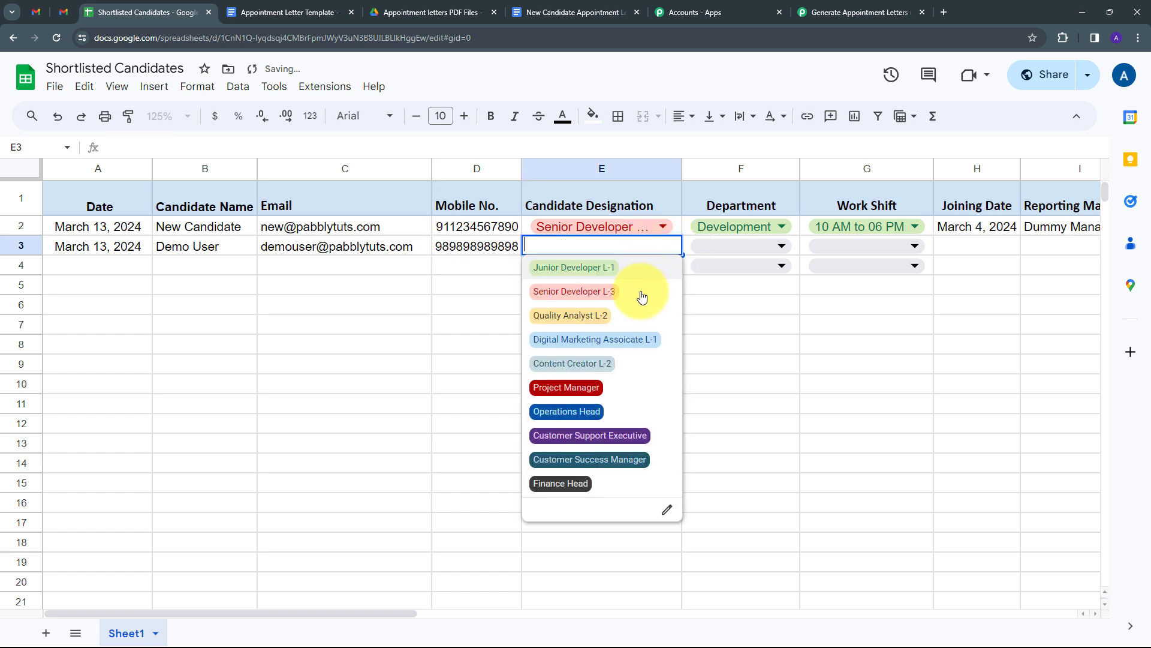
left_click(577, 268)
left_click(741, 249)
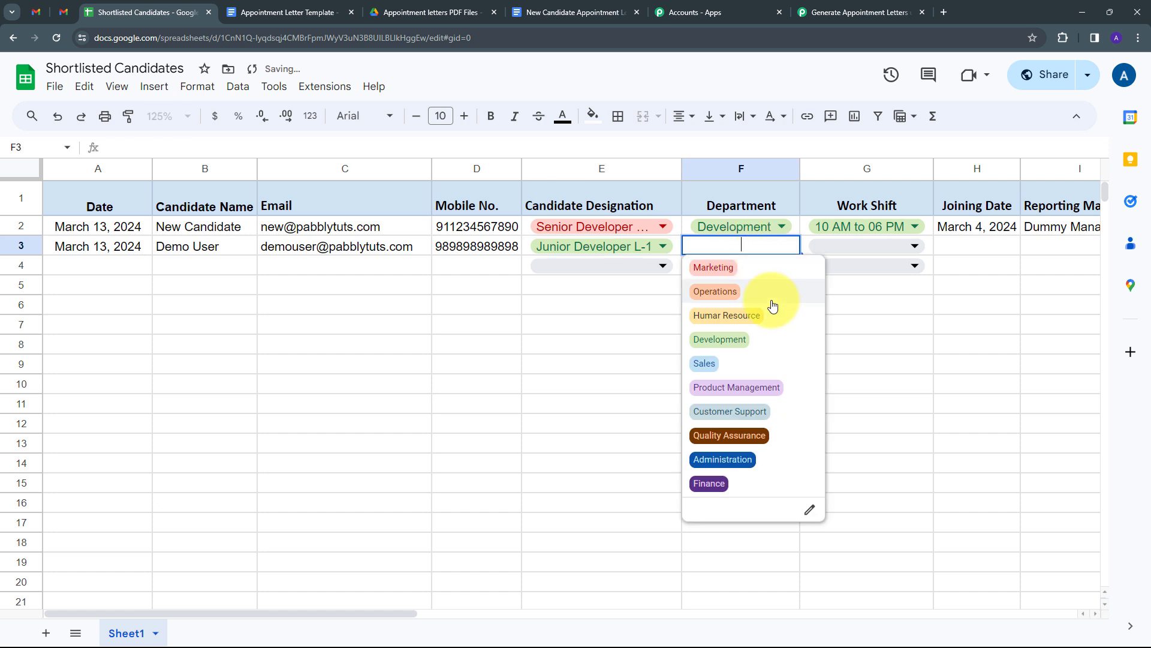
left_click(725, 346)
- Set shift 02 AM to 10 AM, joining 3/20/2024, manager Test Manager, CTC 3000000, tax 10%
left_click(867, 247)
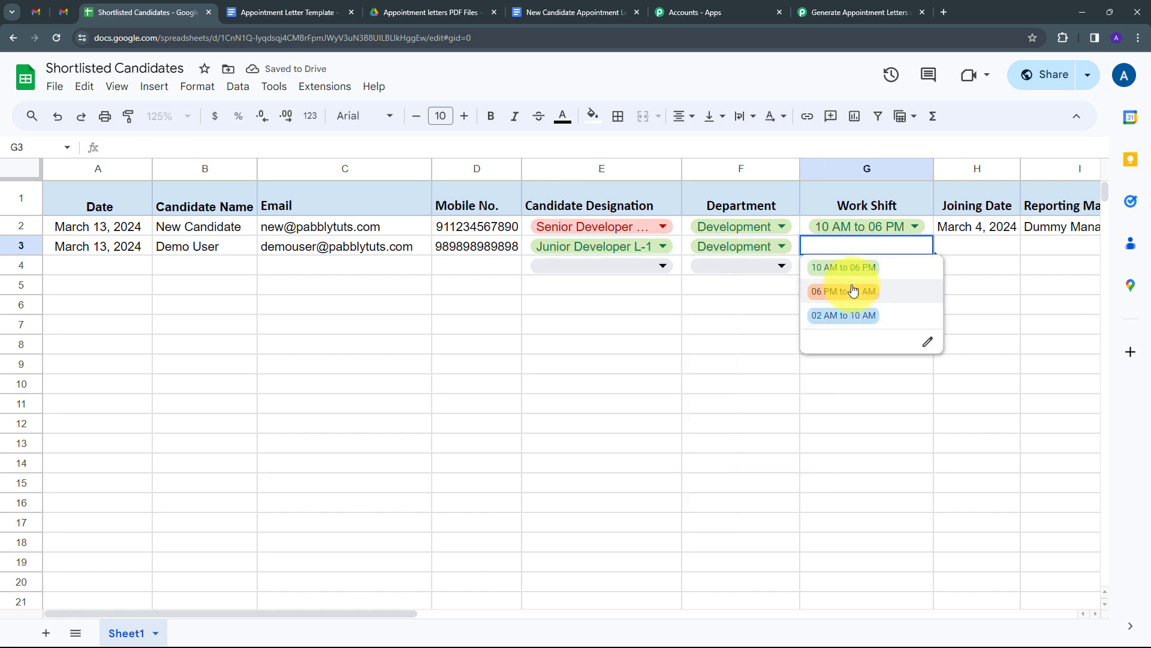
left_click(827, 316)
scroll(587, 257, "right", 5)
left_click(584, 250)
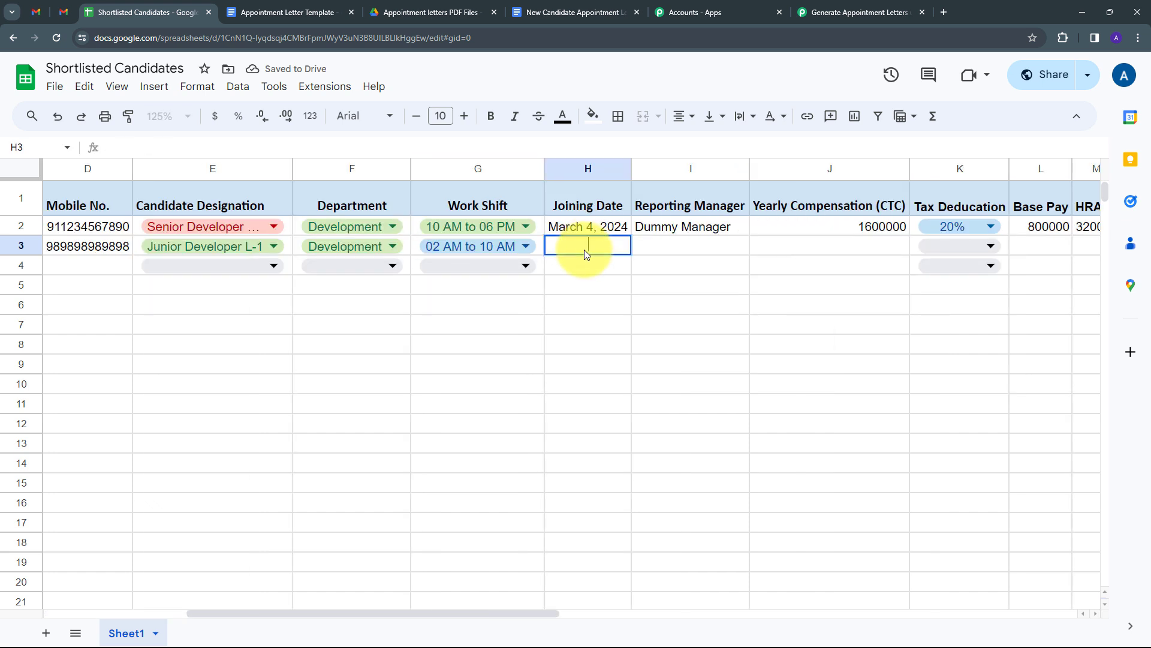
type("3/20/2024")
left_click(680, 246)
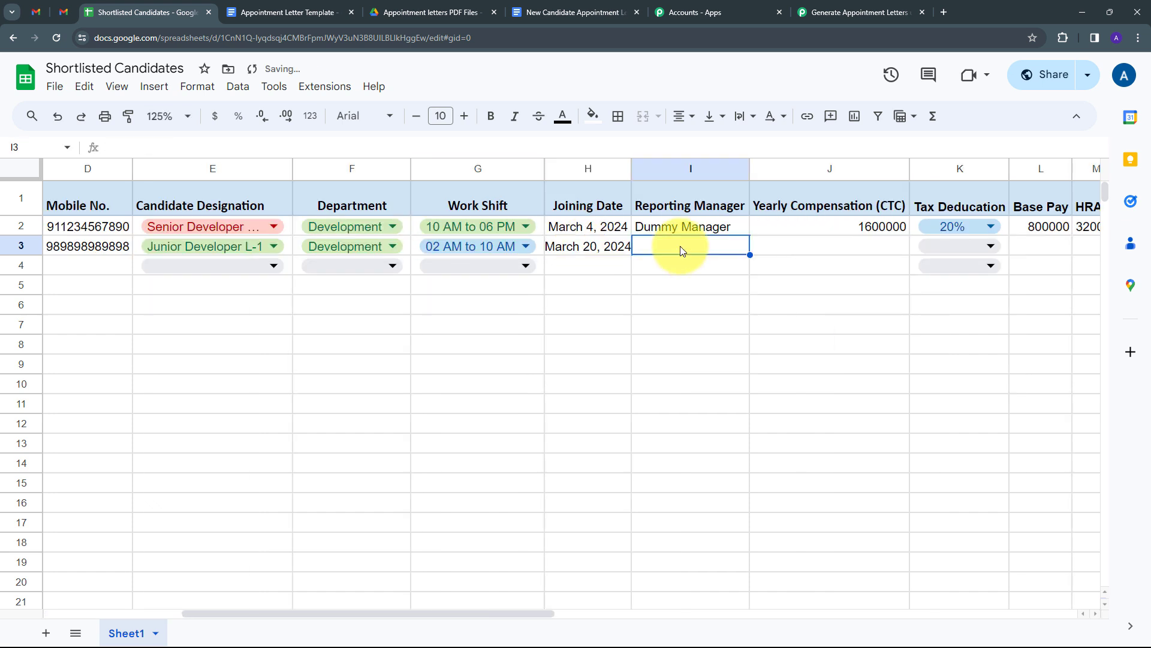
type("Test Manager")
left_click(870, 243)
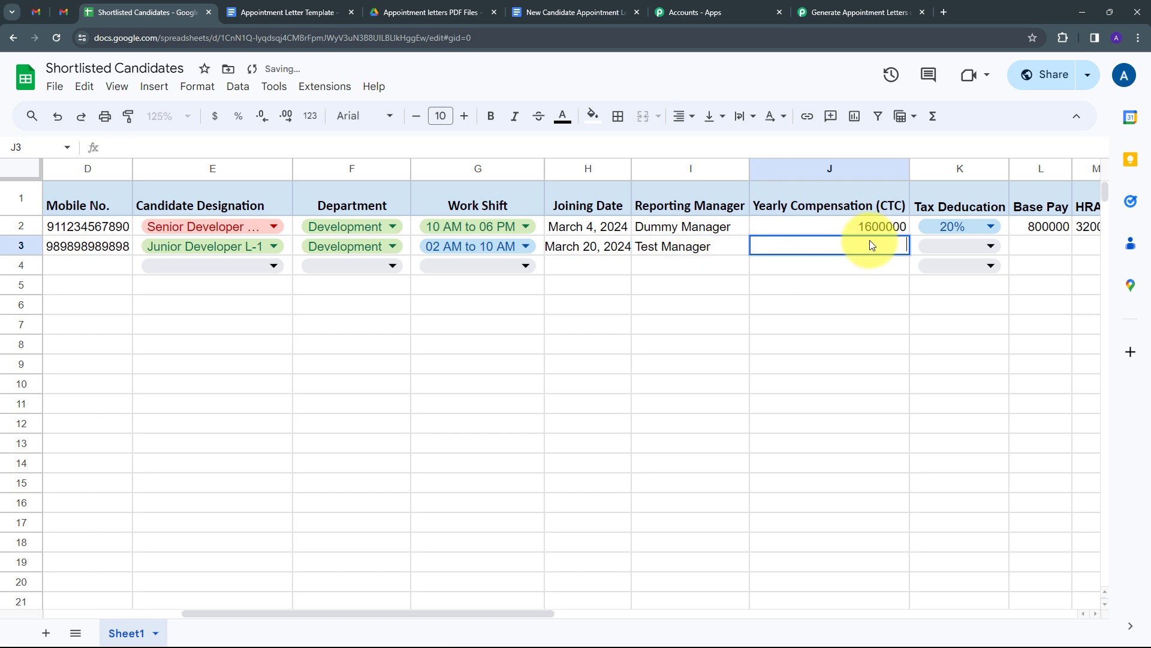
type("3000000")
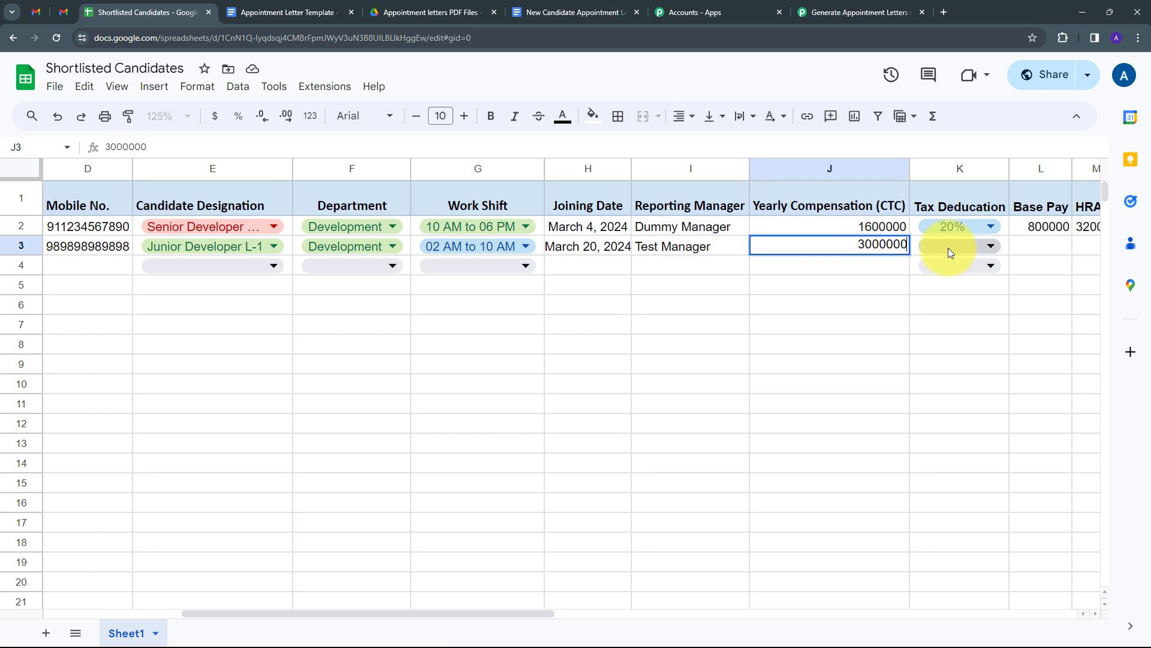
left_click(963, 246)
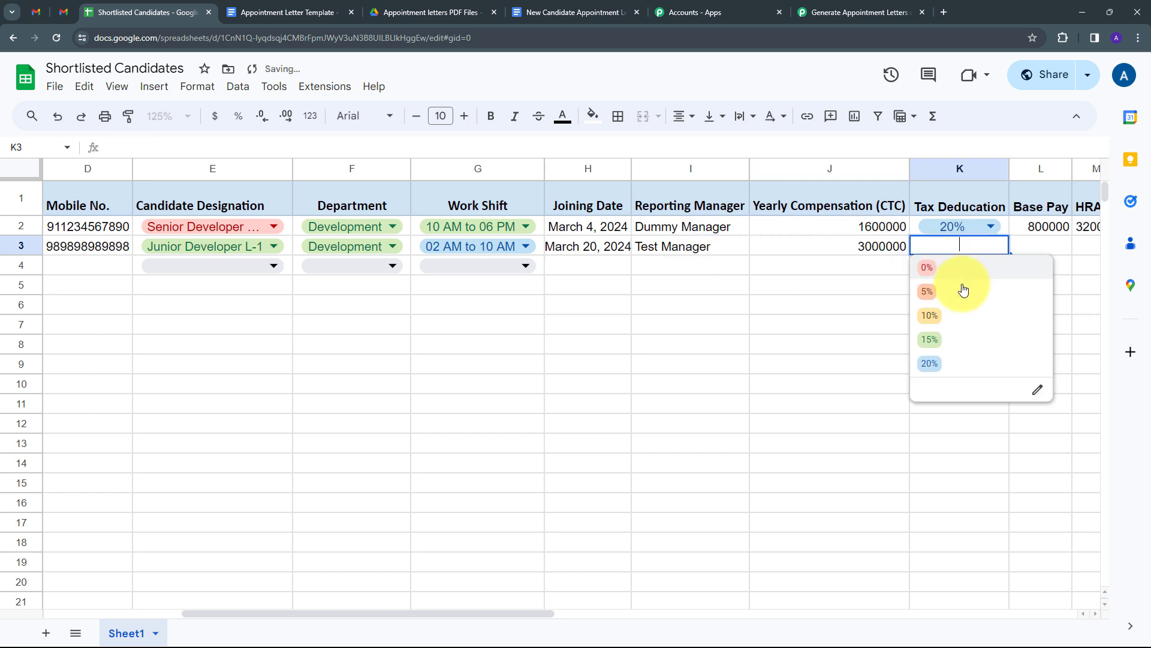
left_click(933, 320)
left_click(1092, 611)
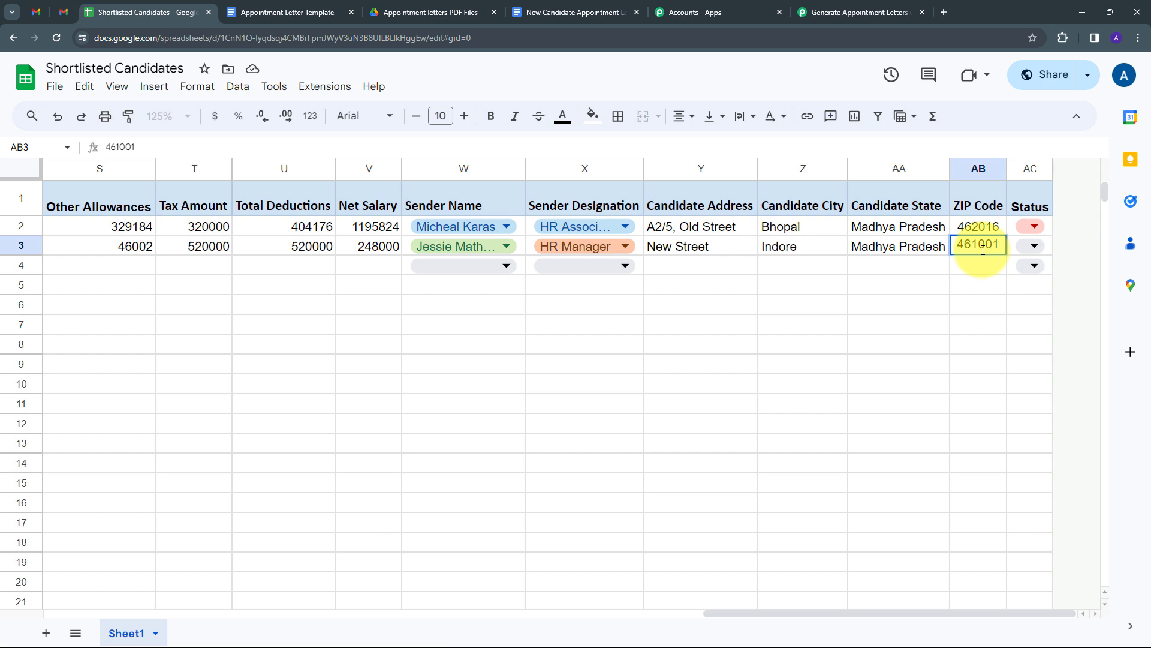
- Commit ZIP Code 461001 in AB3 and drag across row 3's completed sender and address cells
key("Return")
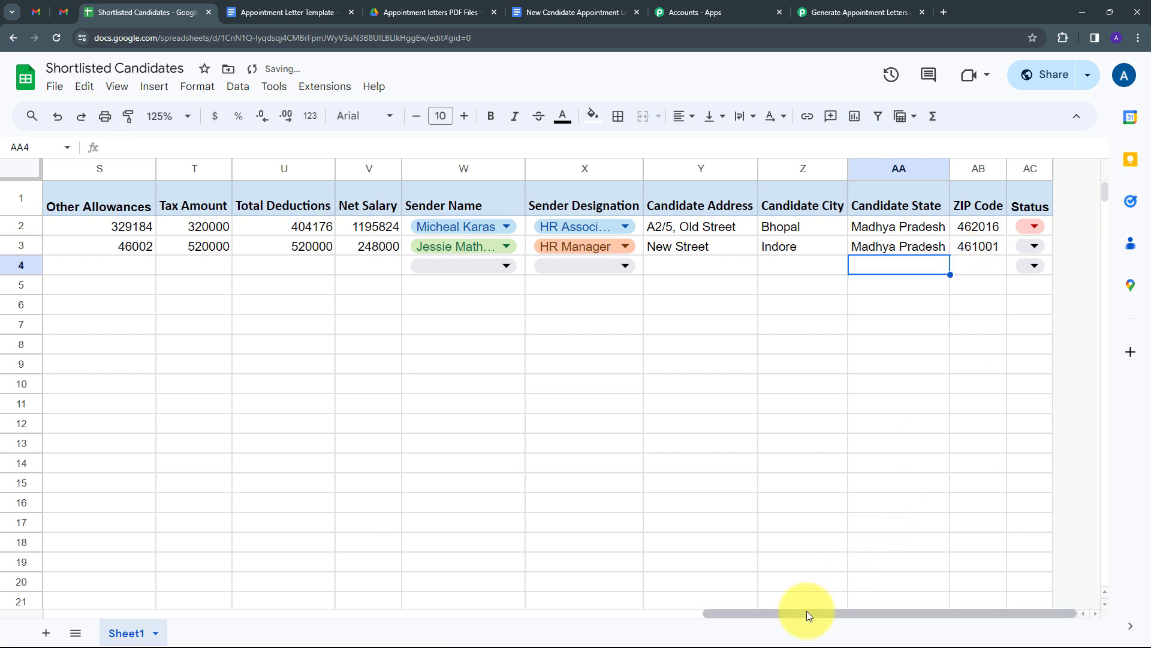
left_click_drag(807, 611, 74, 597)
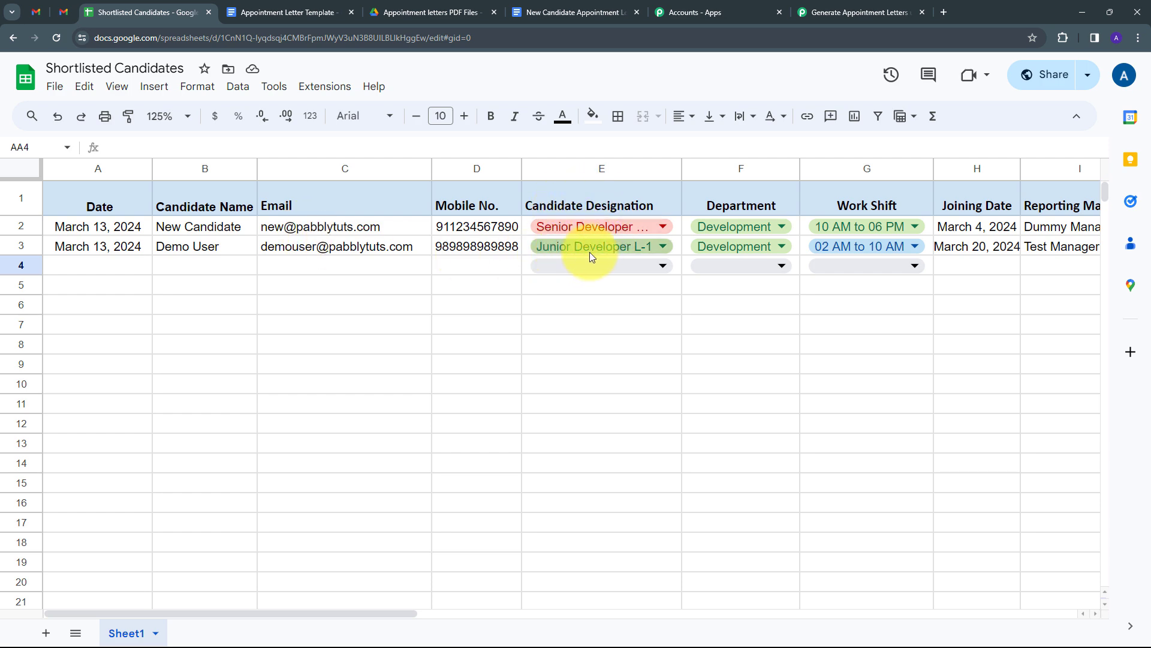
left_click_drag(397, 612, 572, 642)
left_click_drag(585, 641, 1046, 639)
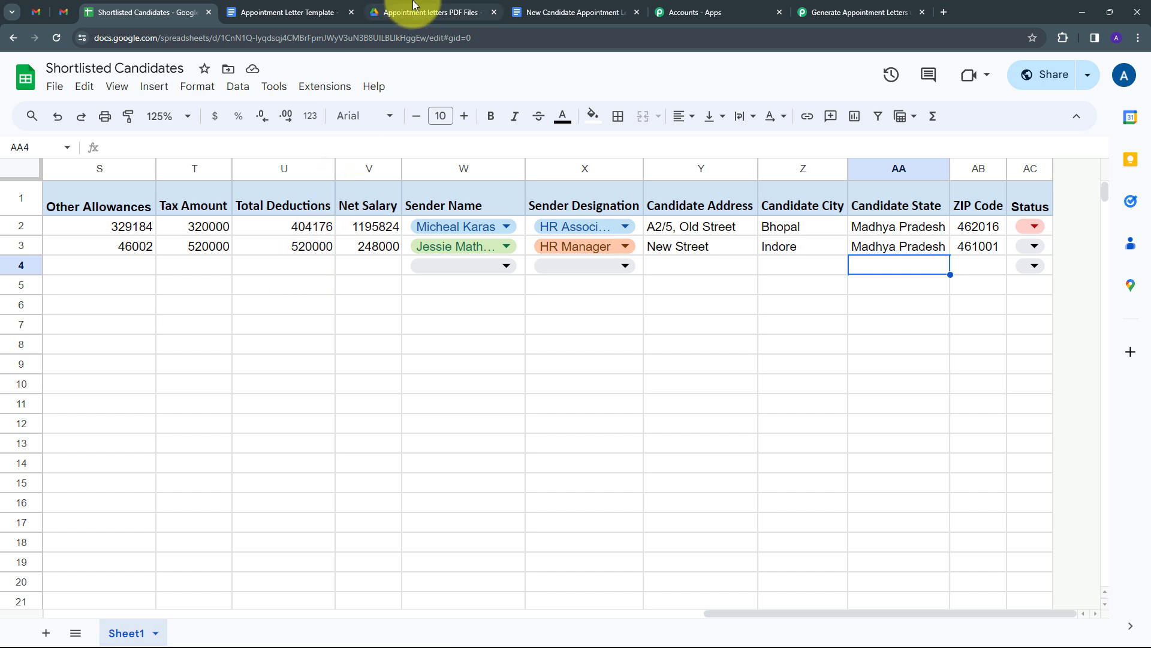
- View the Appointment letters PDF Files folder holding the second generated letter PDF
left_click(430, 12)
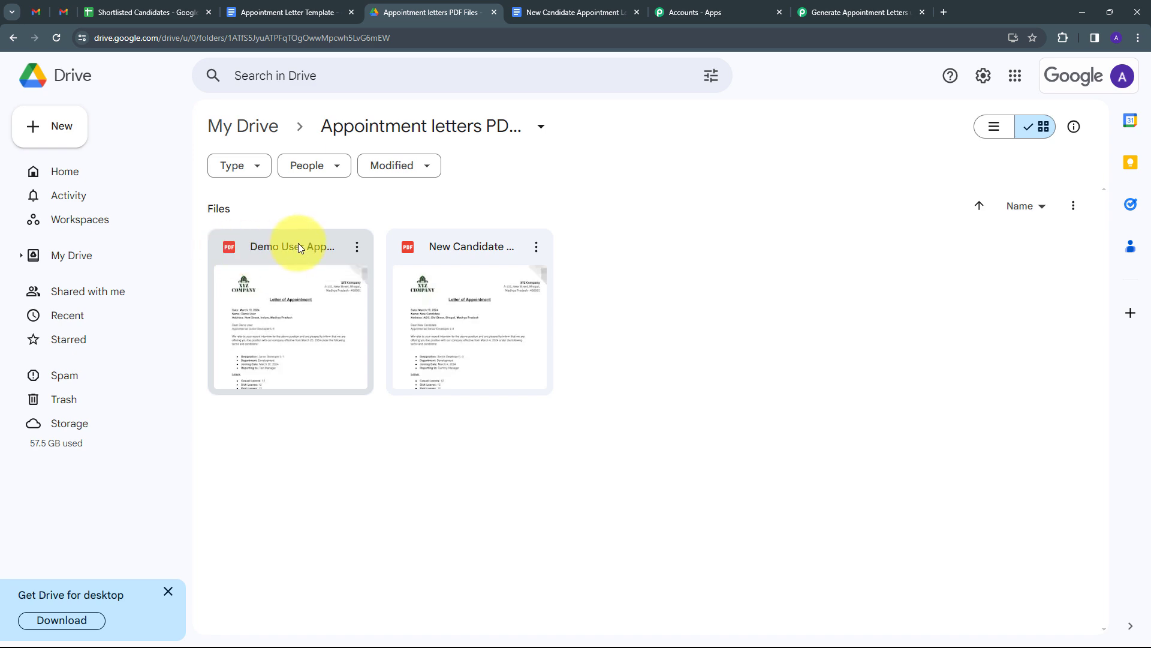
- Preview the new candidate's letter PDF through all four pages, return to page 1, and close it
double_click(297, 243)
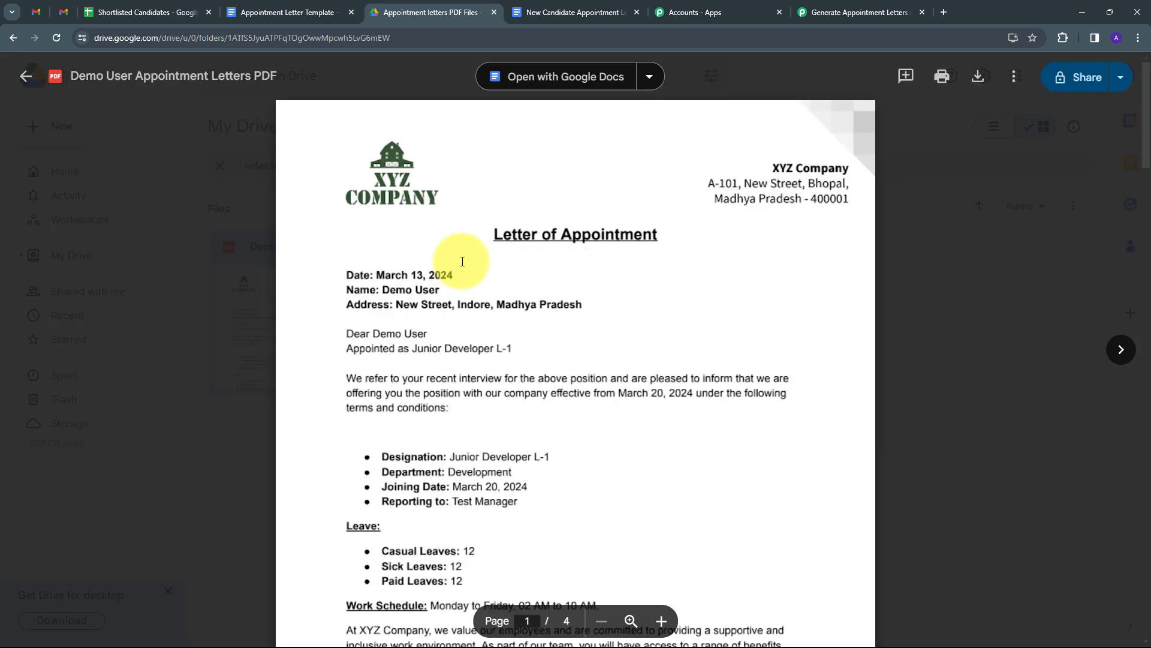
scroll(435, 246, "down", 1)
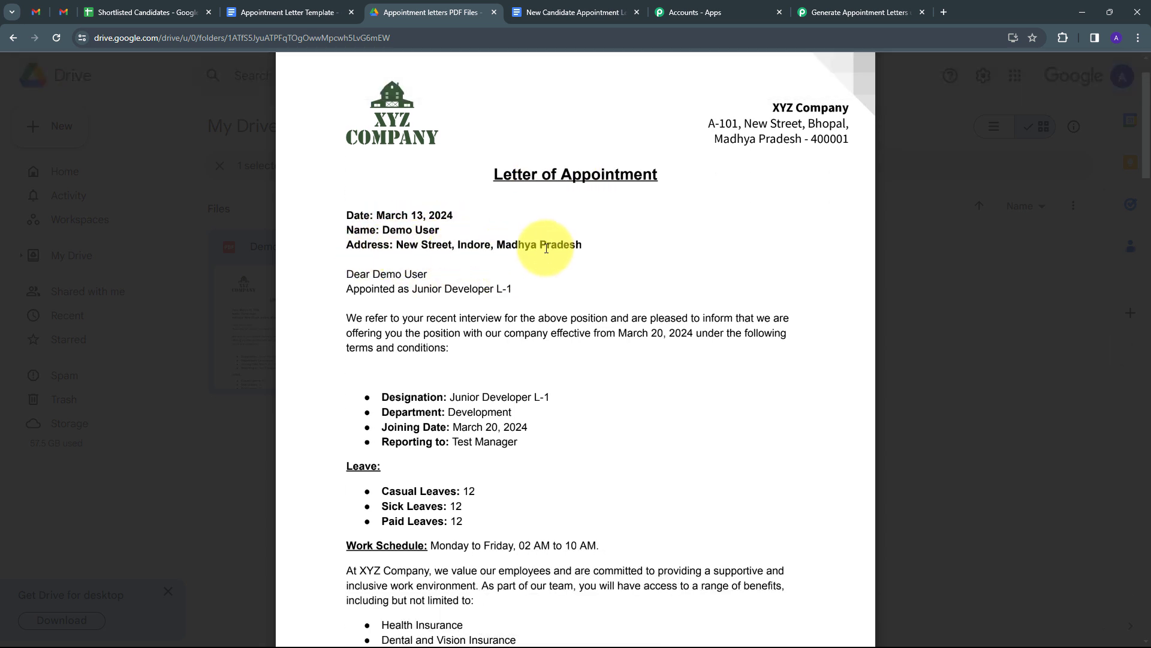
scroll(510, 240, "down", 1)
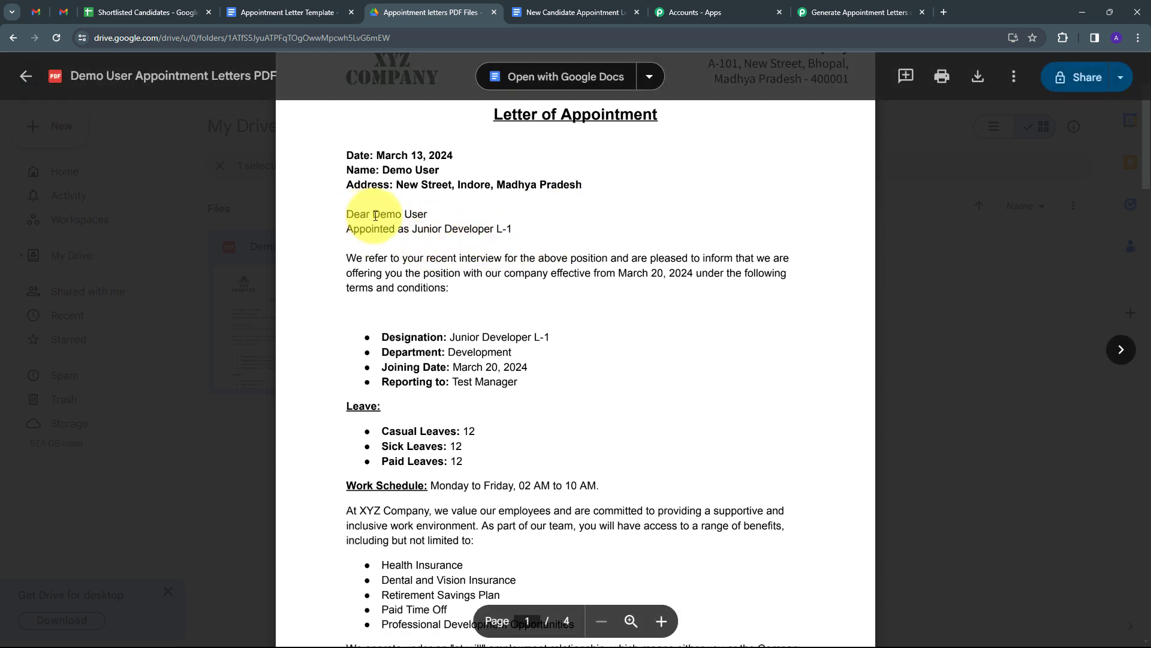
scroll(420, 252, "down", 1)
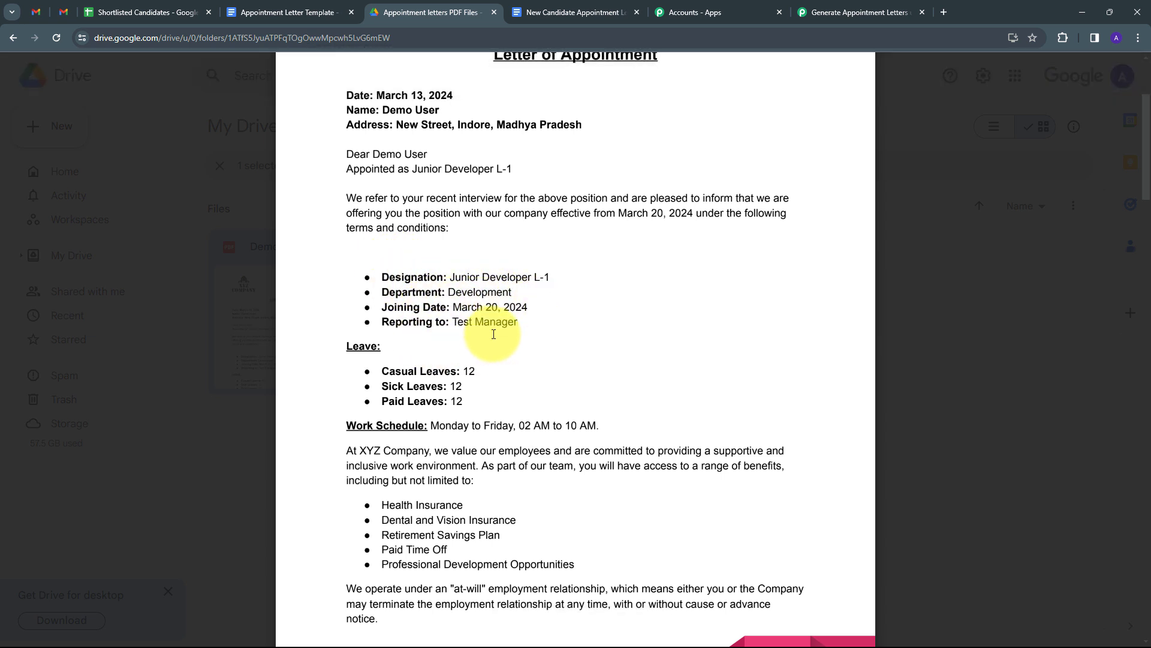
scroll(528, 315, "down", 1)
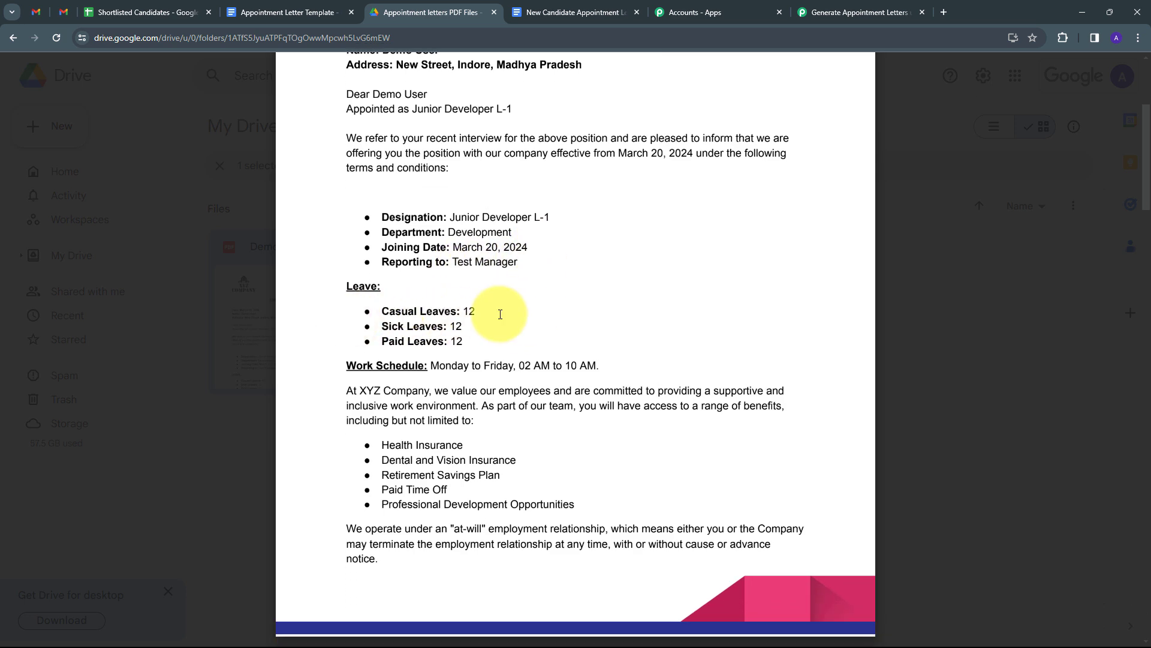
scroll(540, 305, "down", 8)
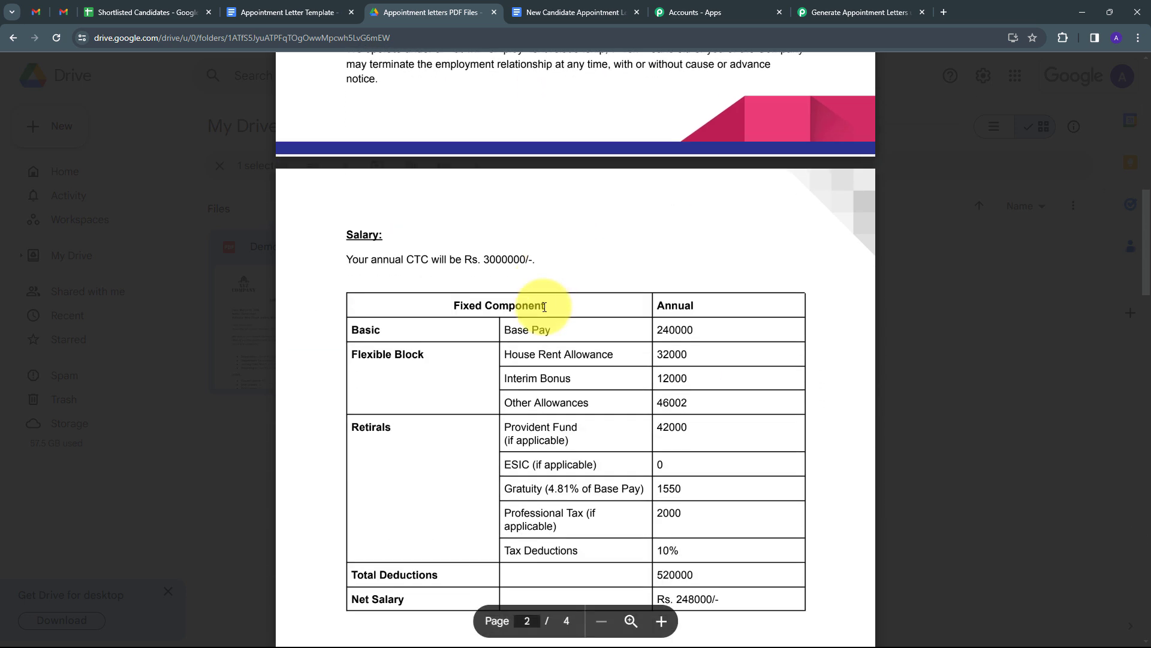
scroll(544, 307, "down", 2)
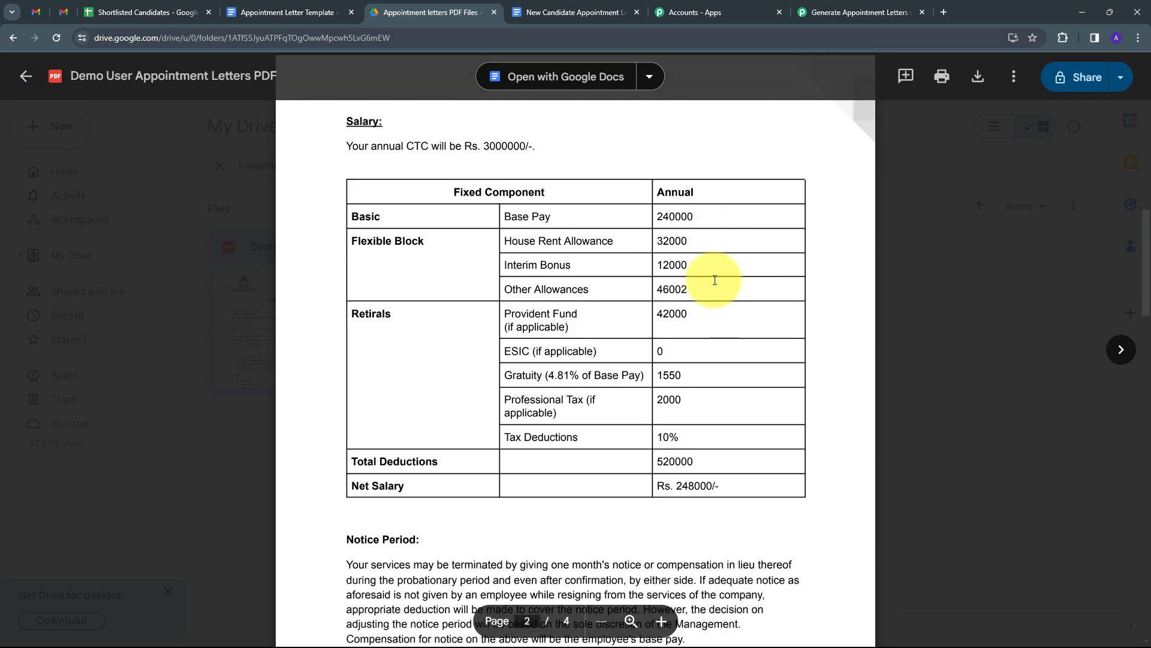
scroll(715, 280, "down", 20)
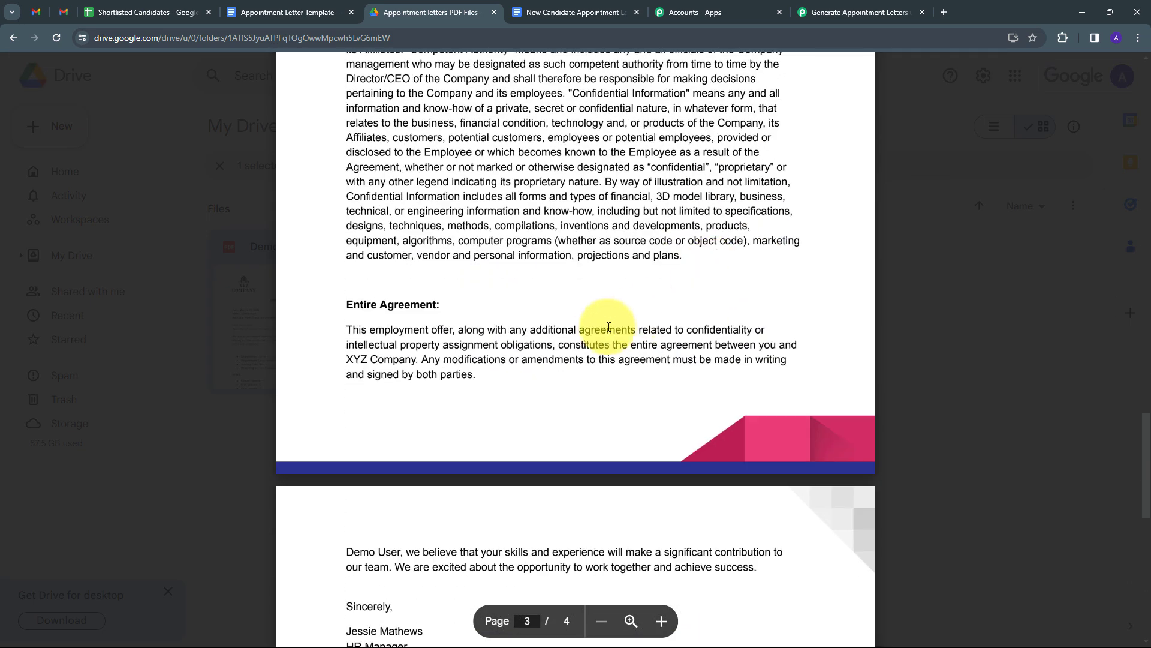
scroll(609, 327, "down", 3)
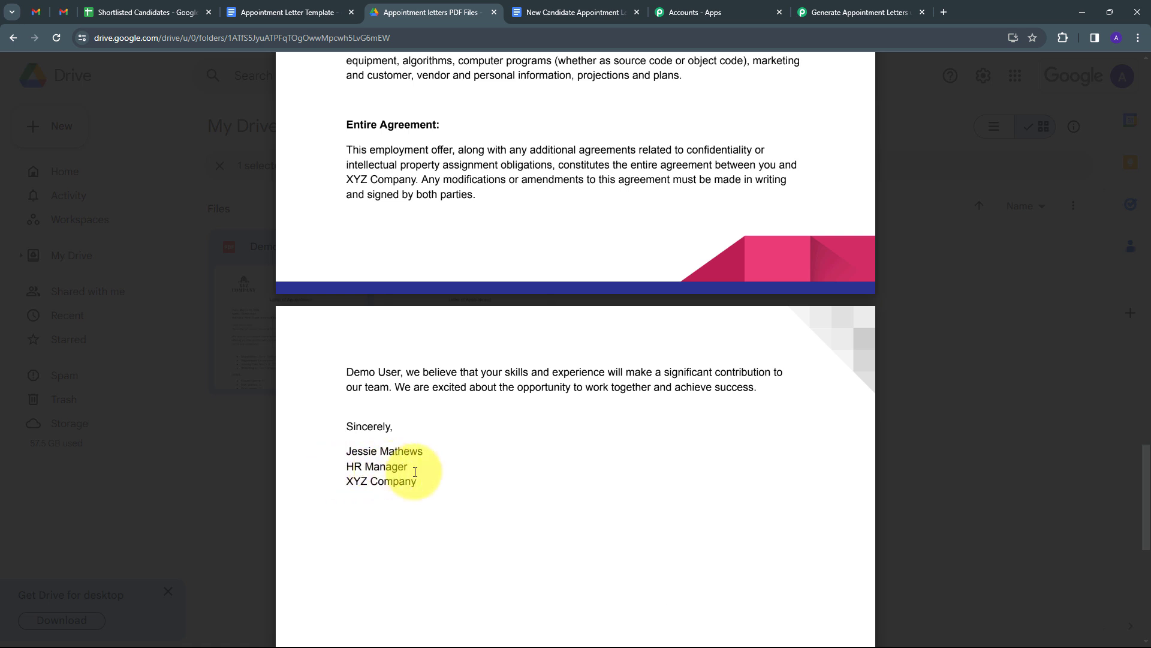
key("Home")
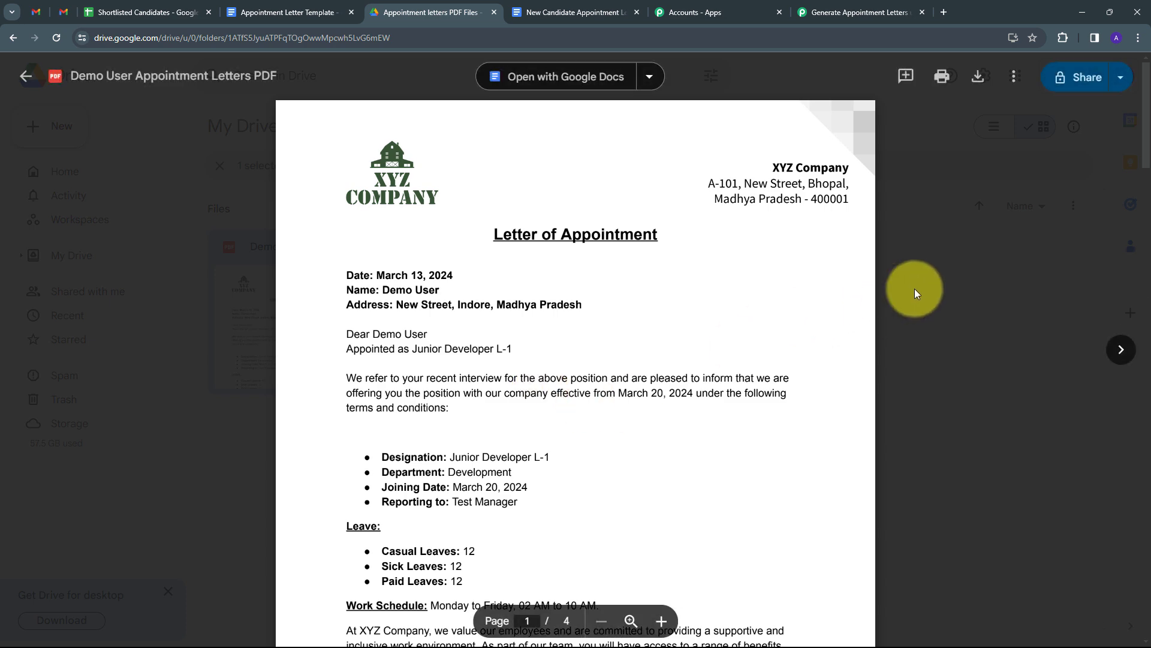
key("Escape")
- Switch to the Generate Appointment Letters workflow and review its four switched-on steps
left_click(807, 10)
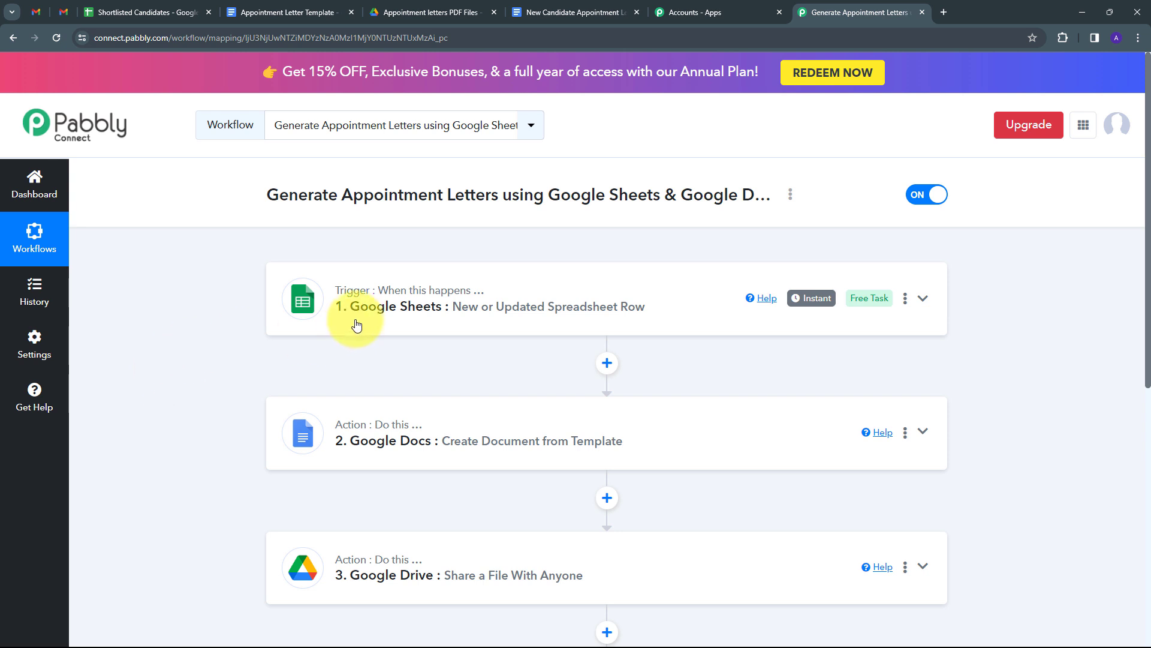
scroll(360, 318, "down", 1)
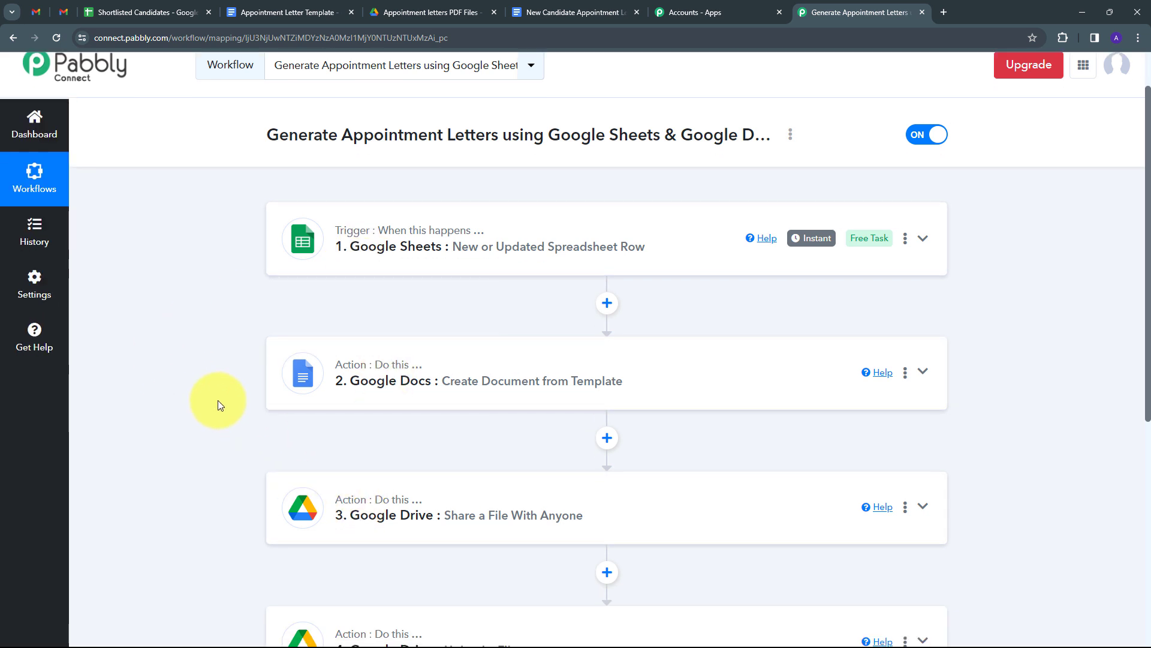
scroll(185, 387, "down", 1)
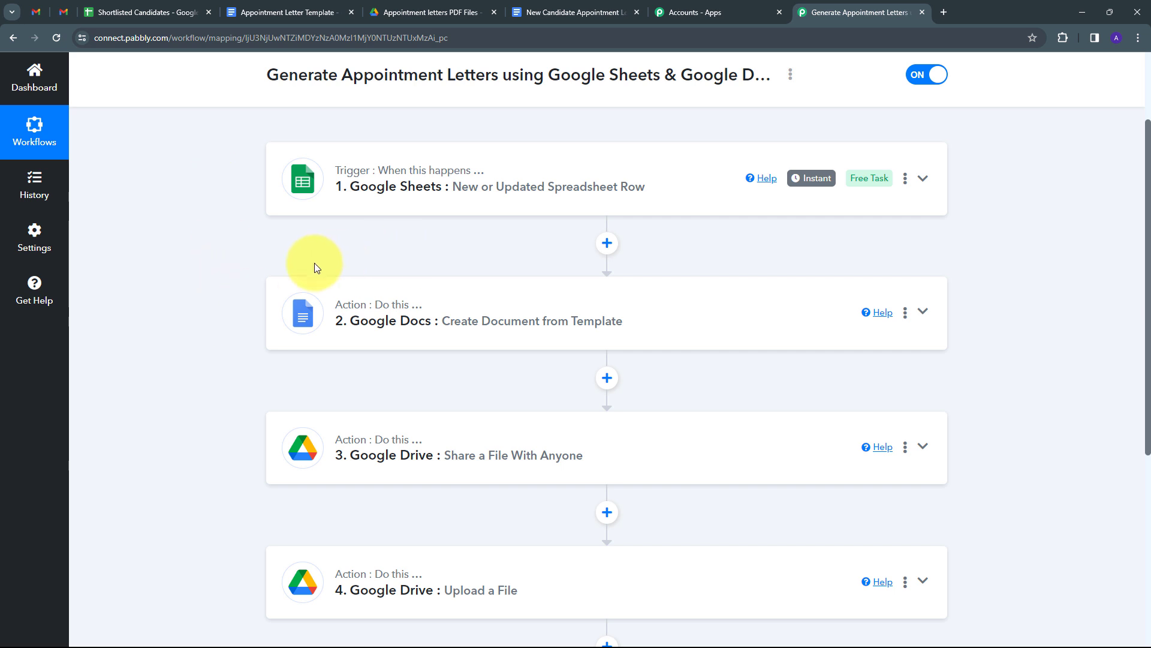
scroll(232, 317, "down", 1)
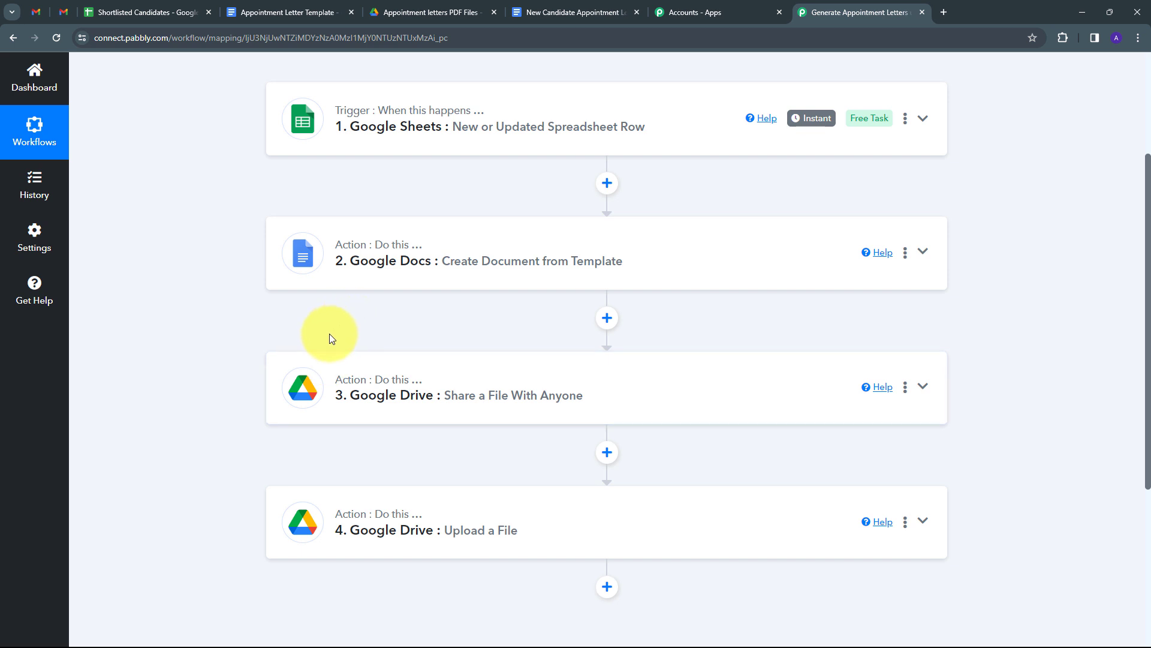
scroll(330, 333, "down", 1)
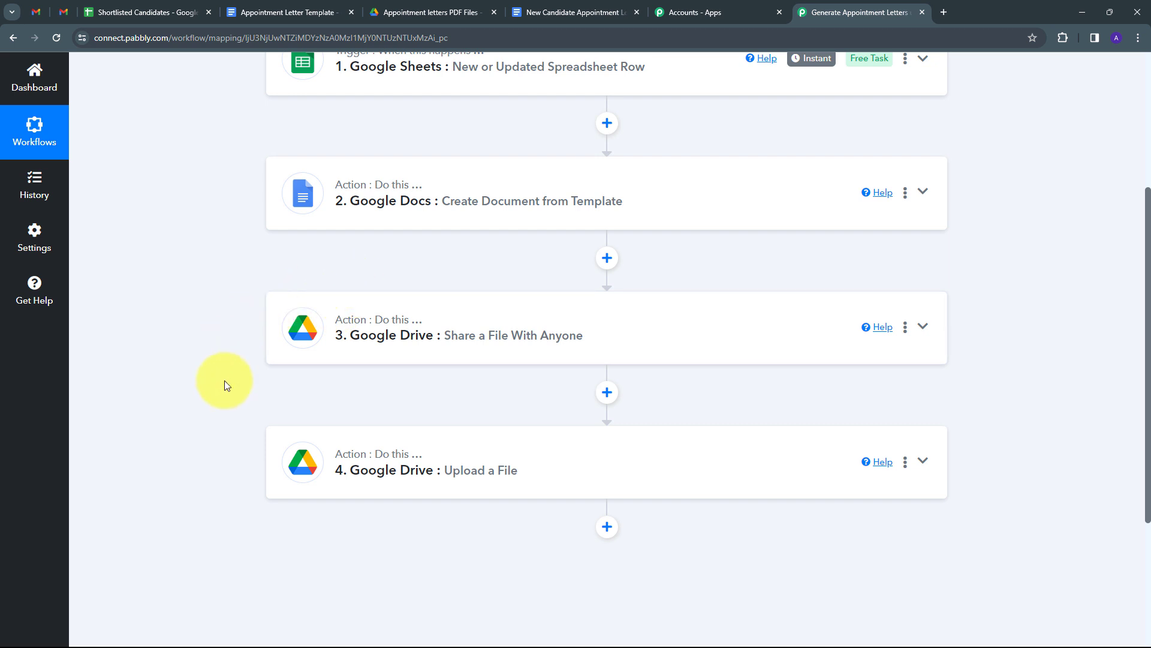
scroll(239, 325, "up", 4)
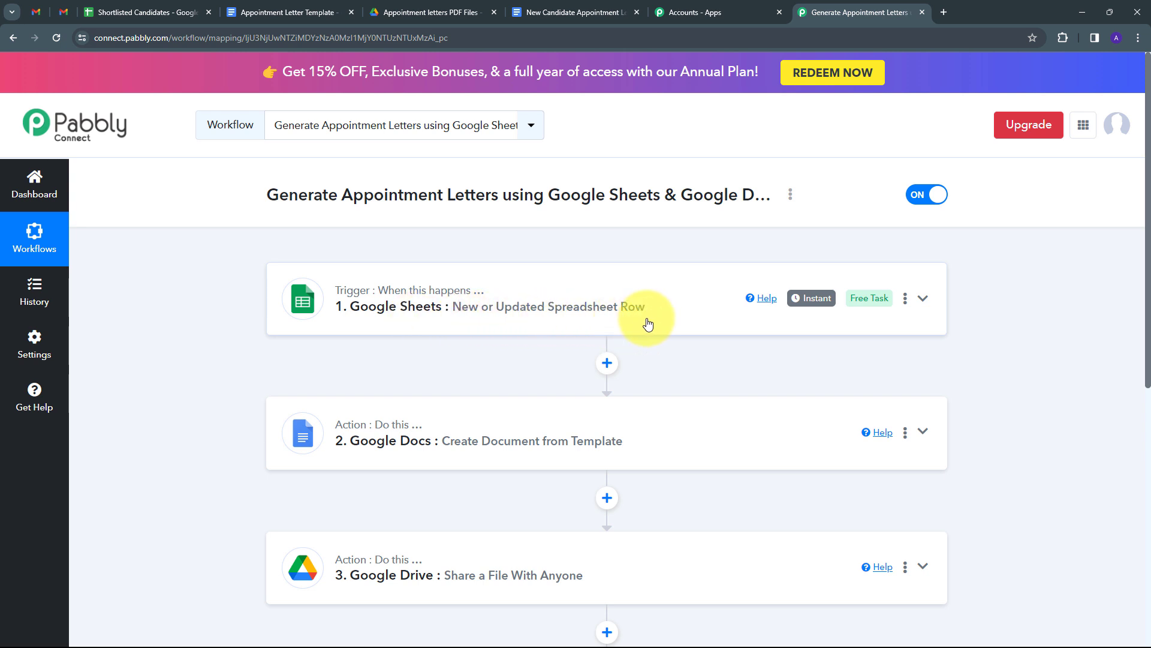
scroll(311, 390, "down", 1)
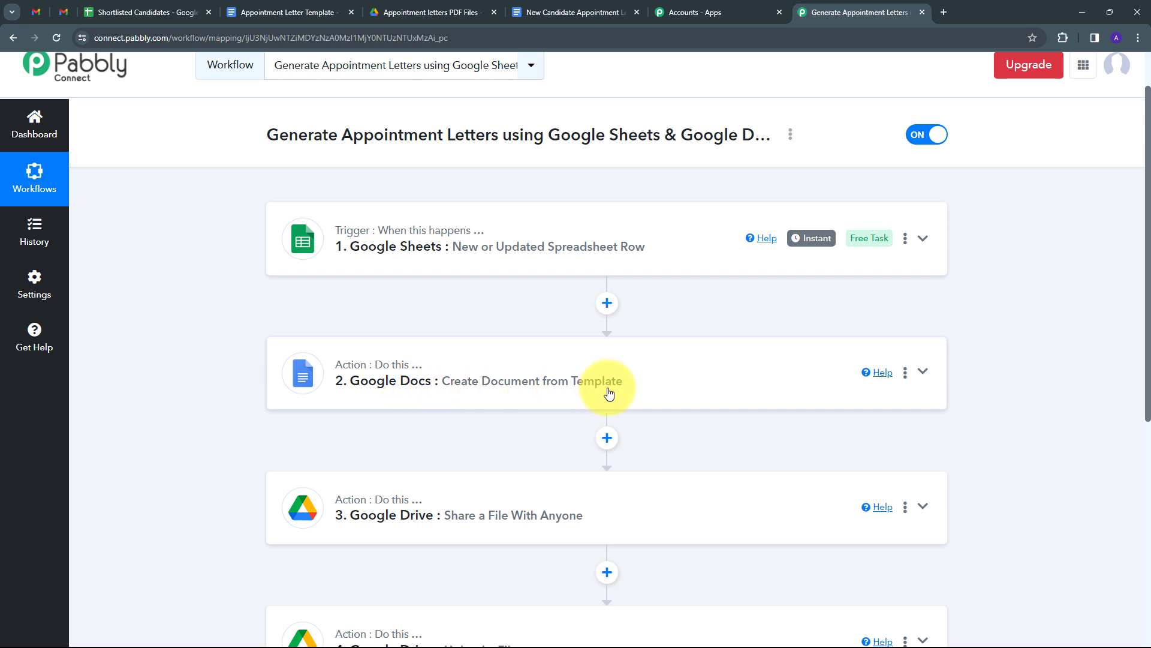
scroll(240, 340, "down", 2)
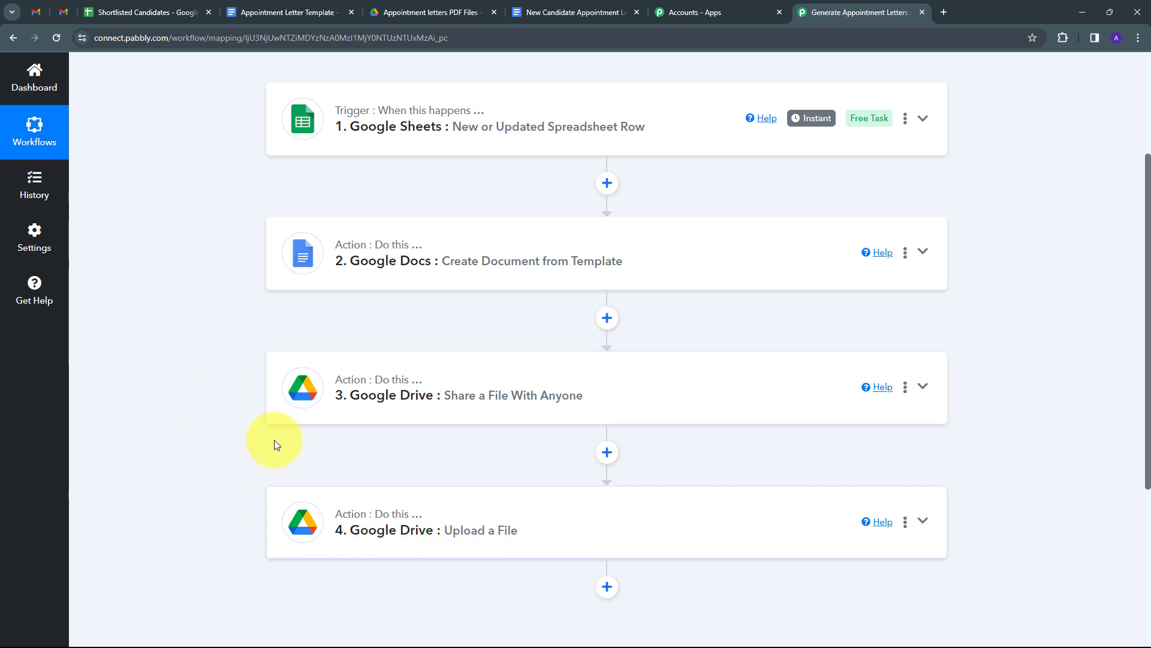
scroll(233, 386, "up", 3)
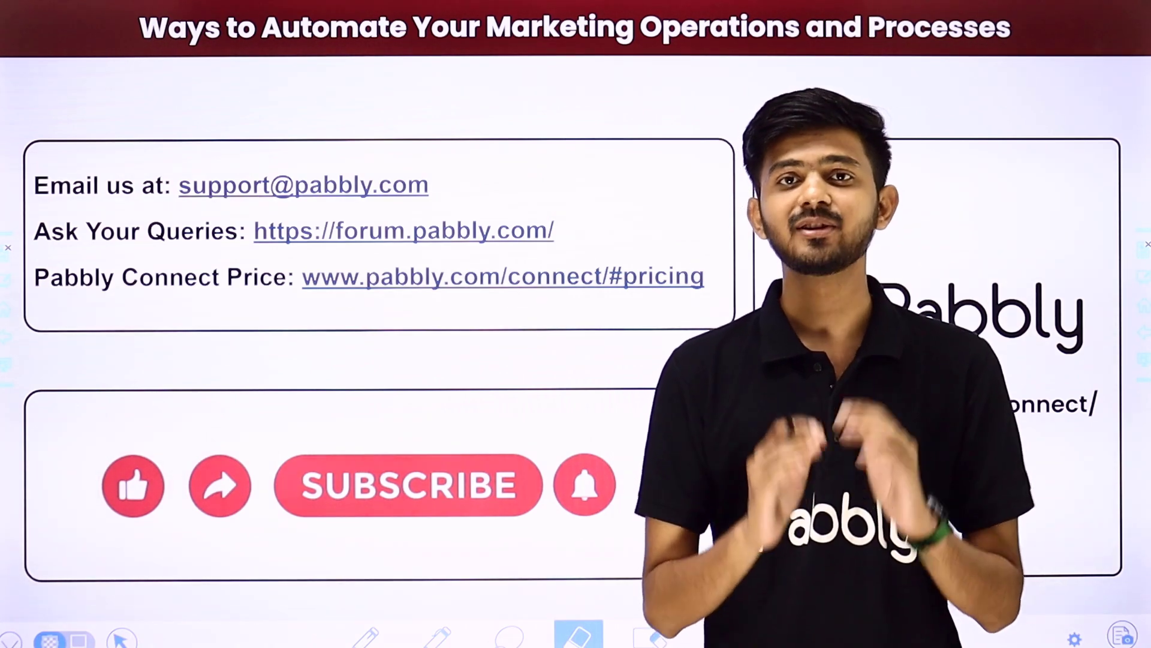
left_click_drag(462, 188, 552, 119)
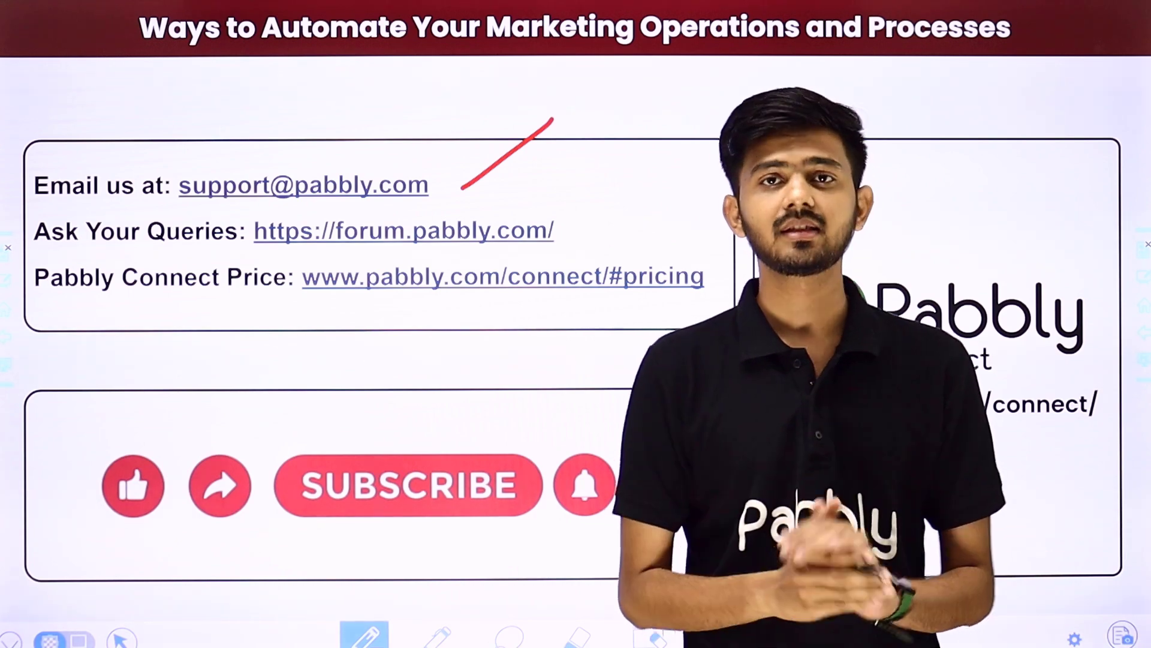
left_click_drag(571, 233, 649, 176)
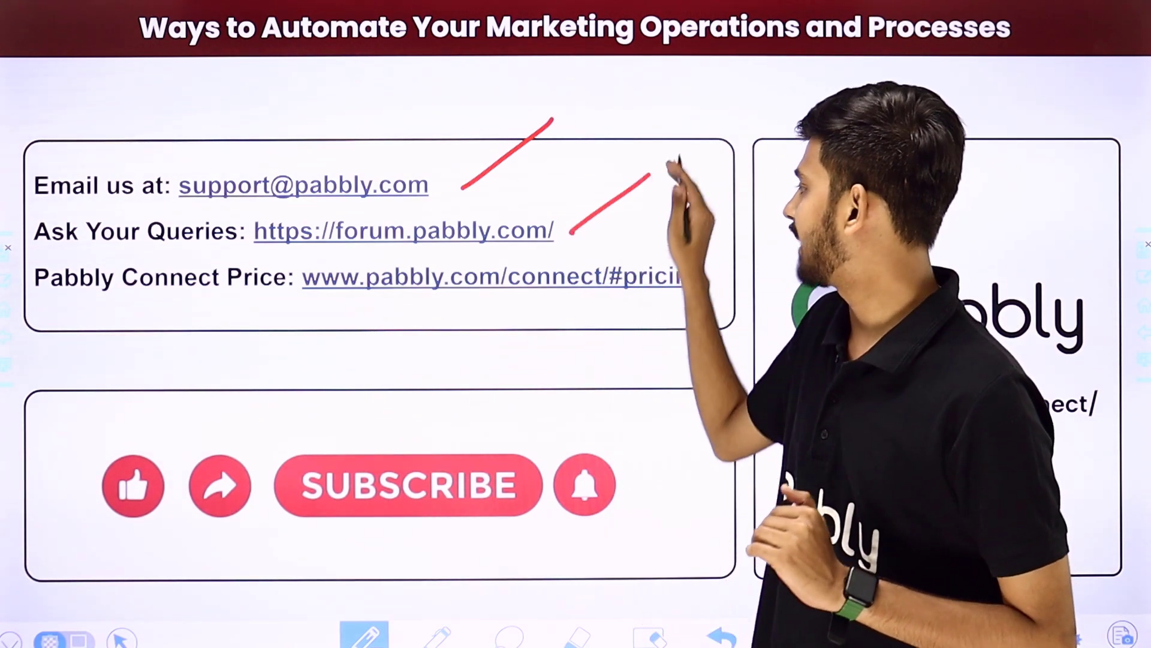